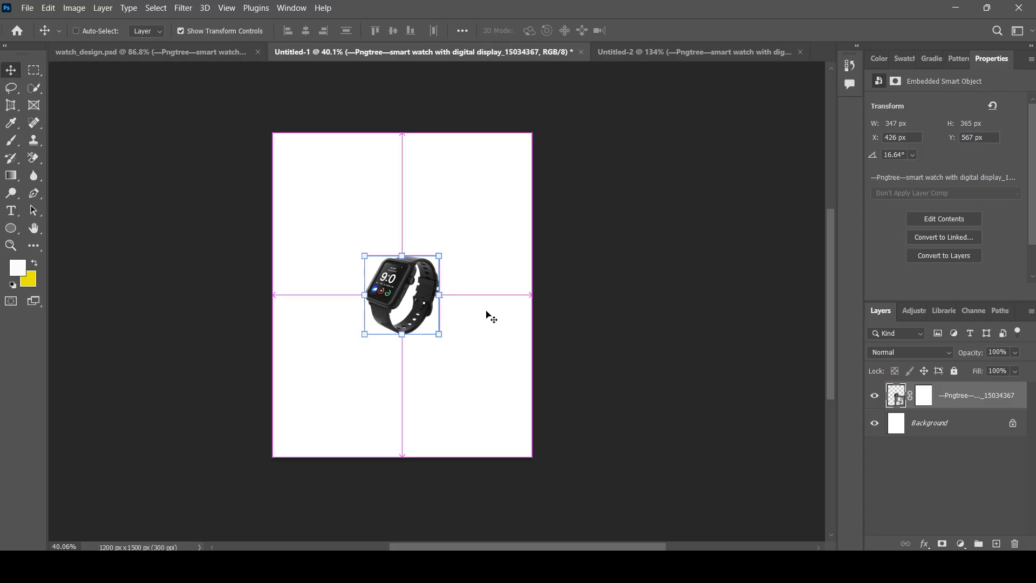
Scale the smartwatch up proportionally to about 167% on the white page
scroll(459, 306, "down", 1)
left_click_drag(438, 302, 490, 354)
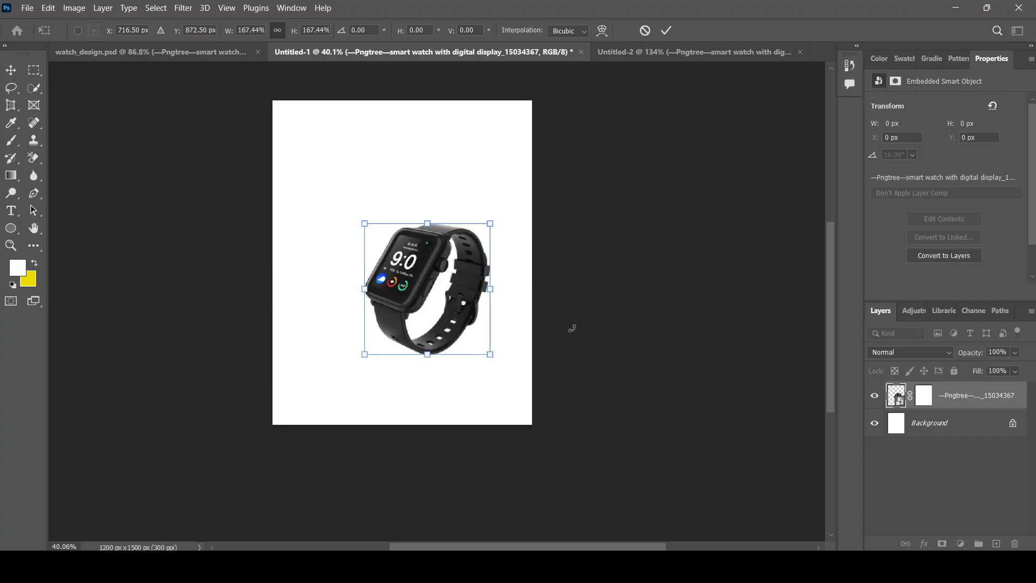
key("Return")
left_click(576, 334)
Reposition the enlarged smartwatch near the middle of the page, at about X 310 px and Y 417 px
scroll(400, 296, "up", 3)
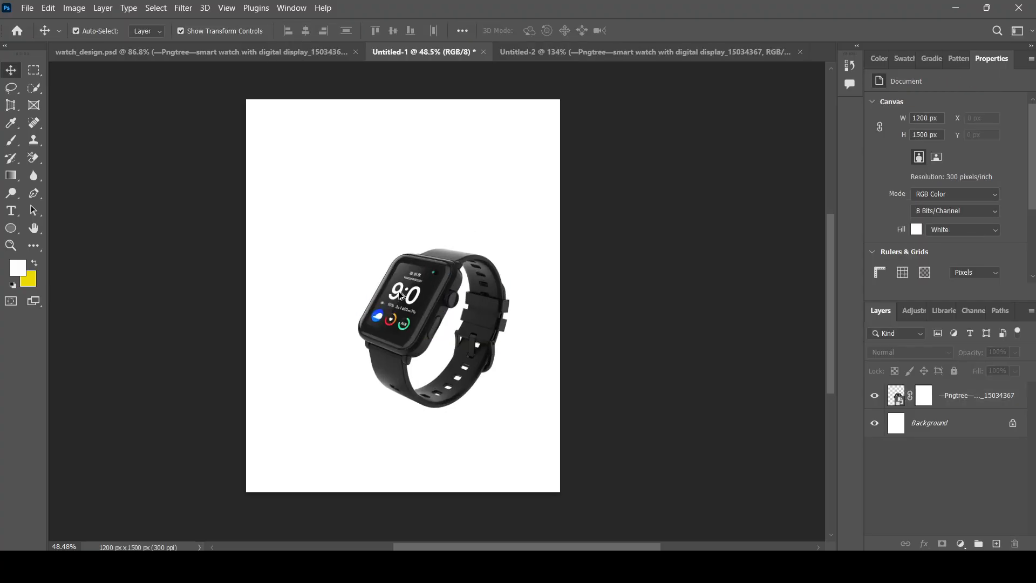
scroll(401, 295, "up", 1)
mouse_move(400, 295)
left_mouse_down()
mouse_move(384, 277)
mouse_move(402, 291)
left_mouse_up()
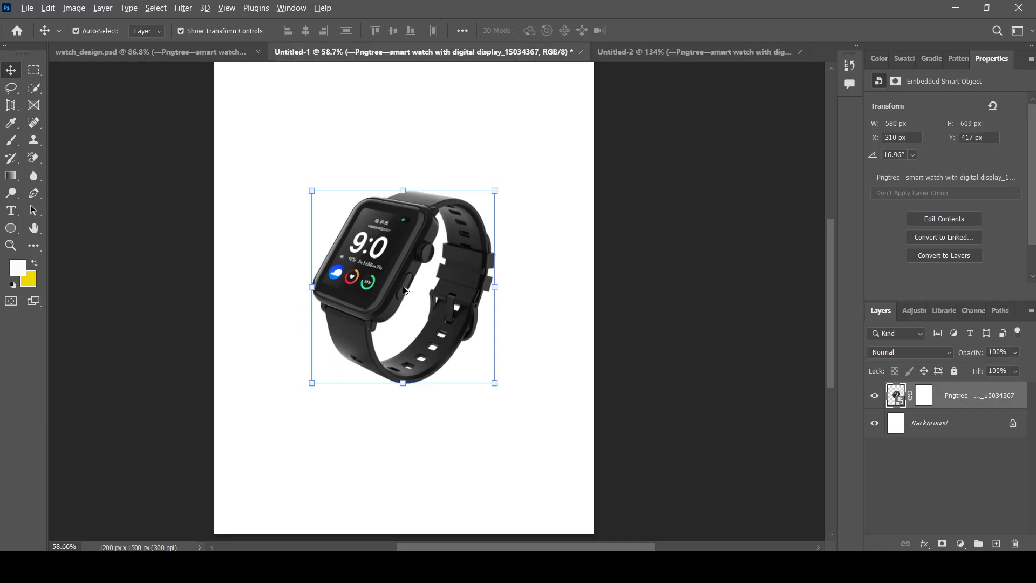
scroll(405, 291, "down", 2)
scroll(464, 280, "up", 1)
left_click(610, 295)
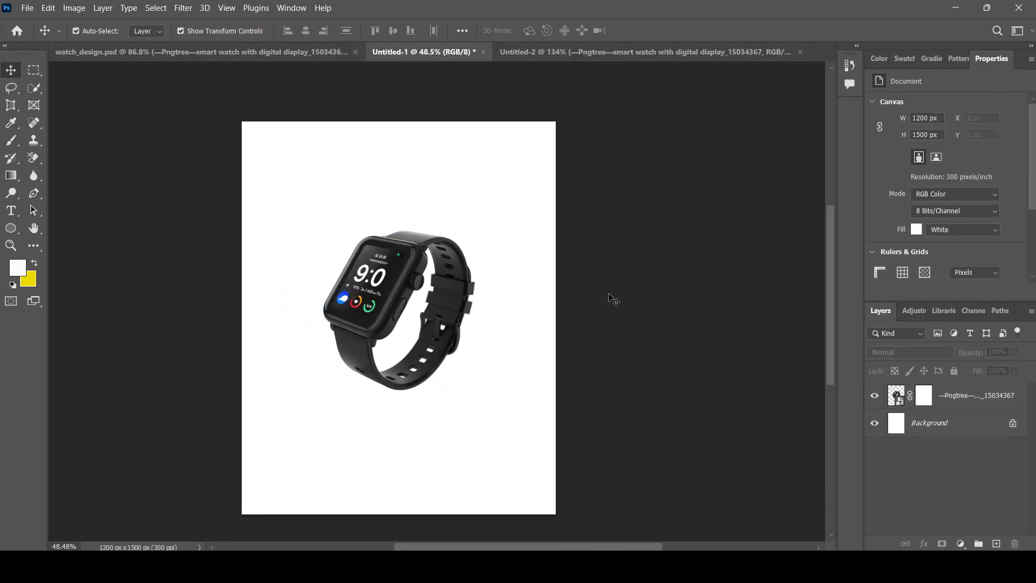
scroll(591, 306, "down", 1)
left_click(972, 402)
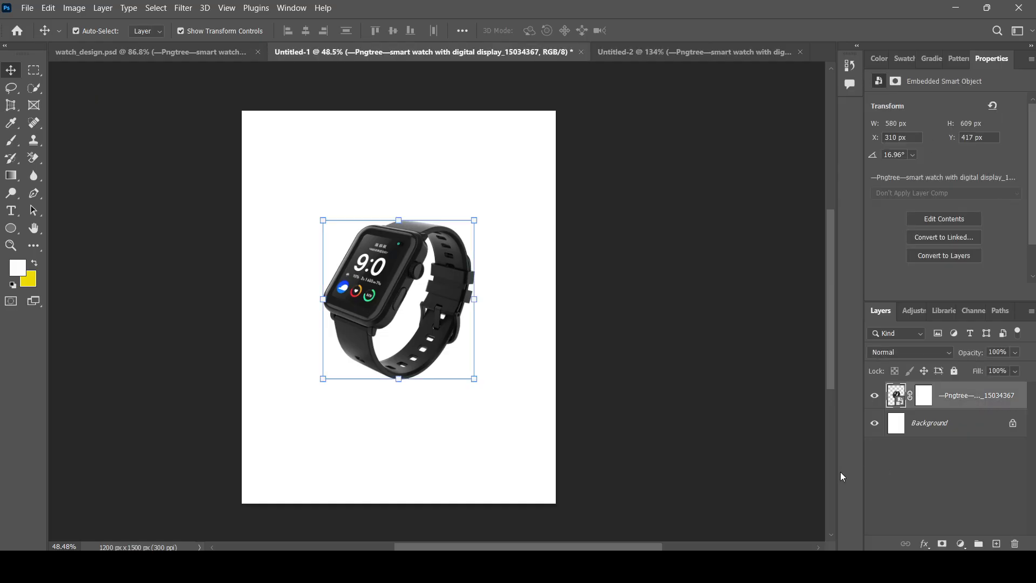
left_click(714, 433)
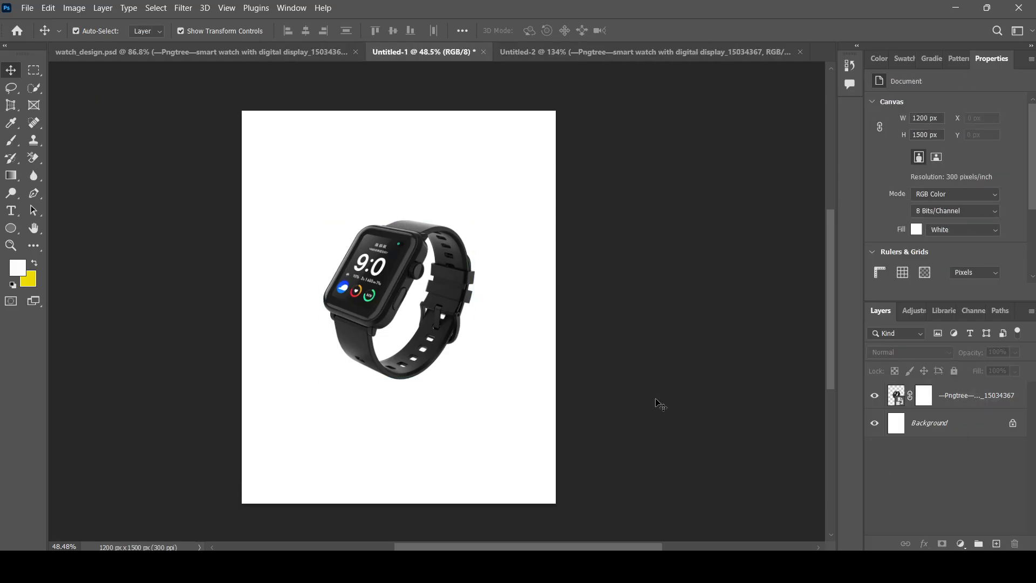
scroll(686, 340, "up", 1)
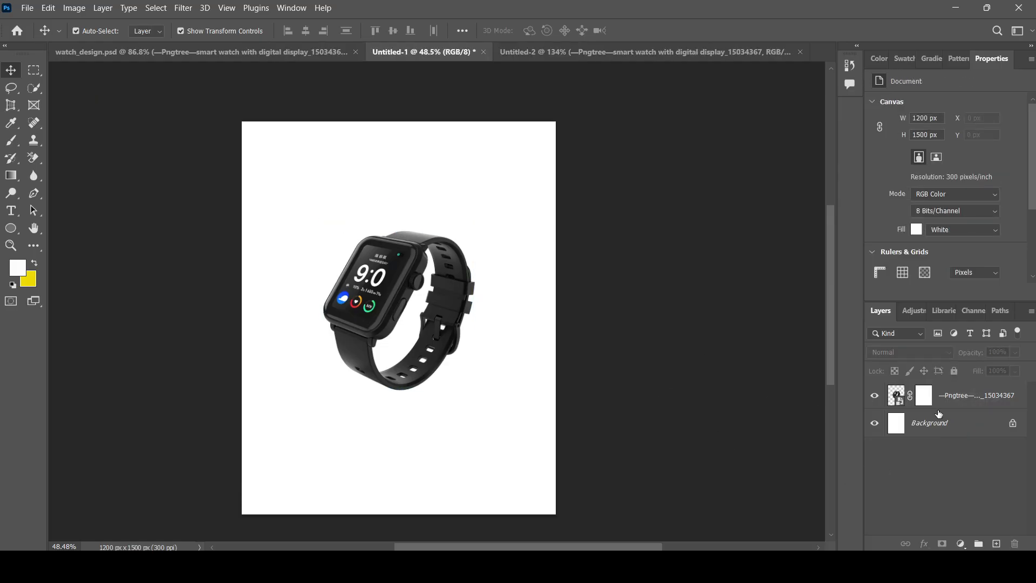
left_click(405, 312)
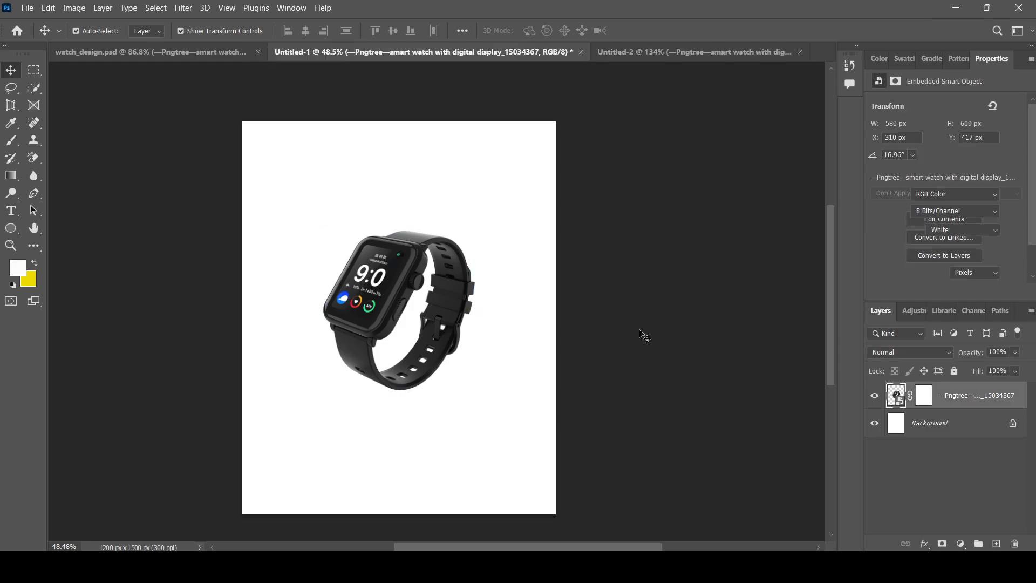
left_click(640, 330)
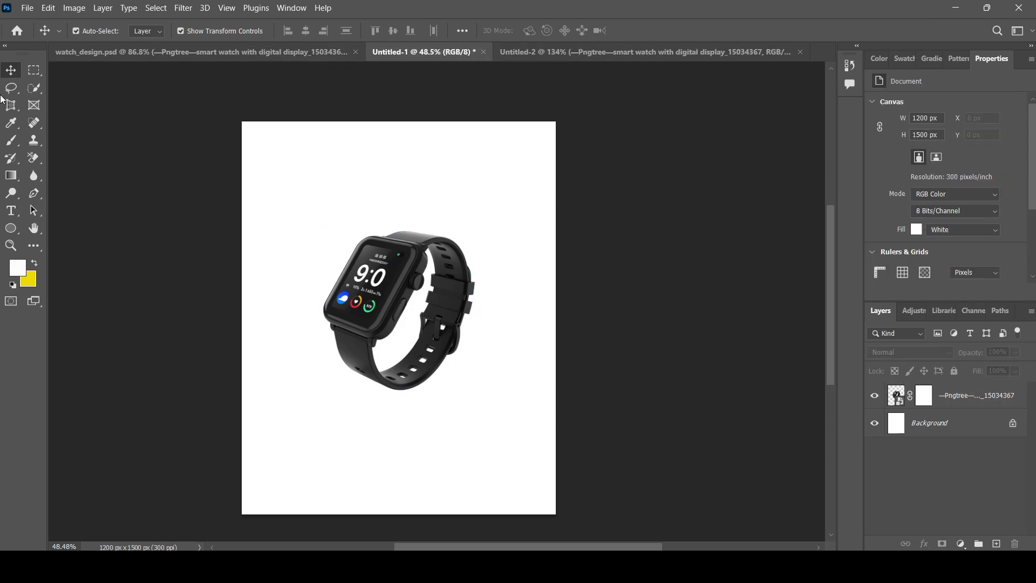
Draw a circle about 956 px wide with the Ellipse tool and place it overlapping the page's upper-right corner
left_click(13, 231)
left_click_drag(405, 162, 675, 404)
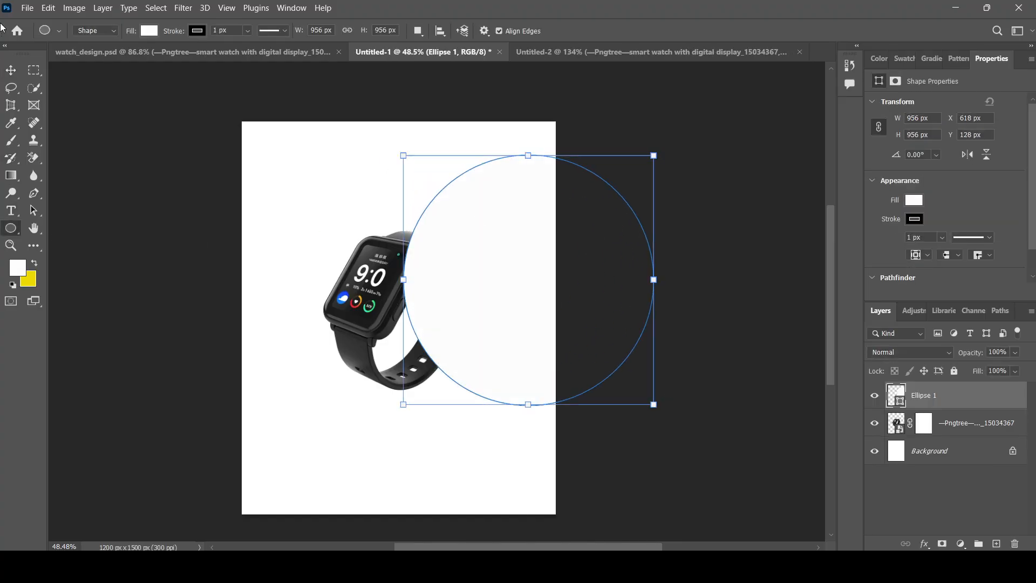
left_click(10, 70)
left_click_drag(532, 270, 478, 192)
scroll(647, 312, "up", 2)
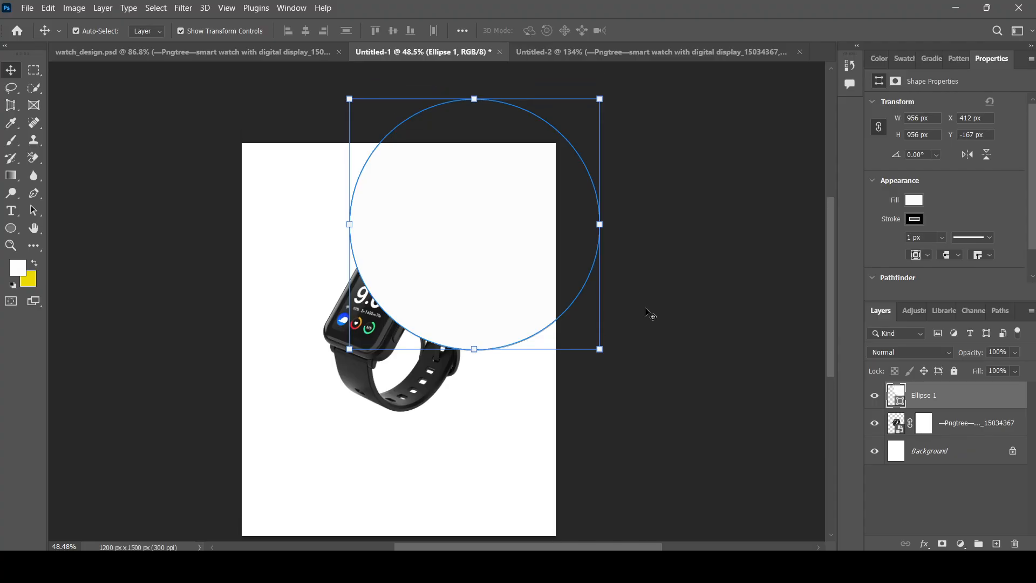
Remove the circle's fill and set its stroke color to light gray
left_click(11, 228)
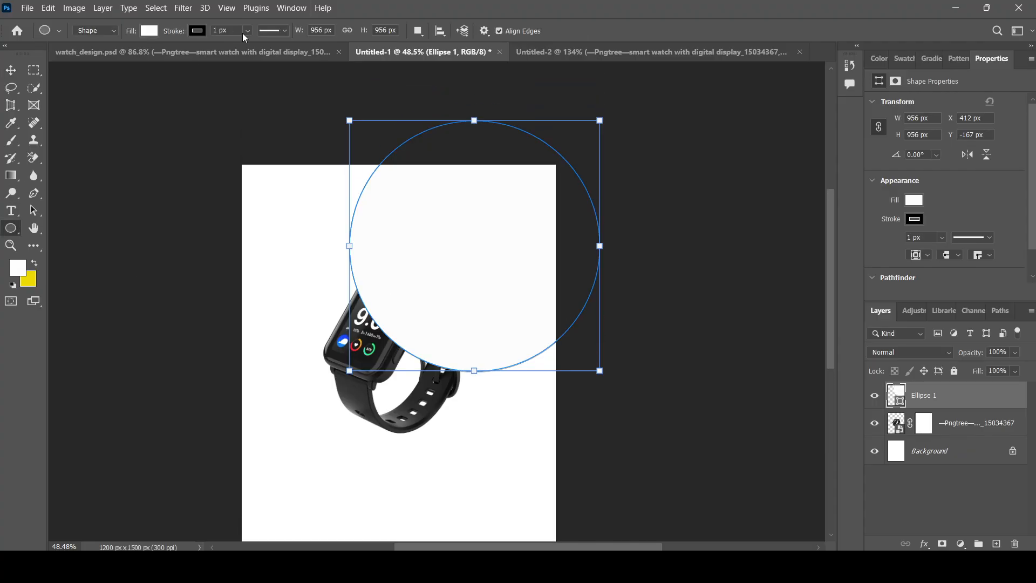
left_click(149, 30)
left_click(136, 52)
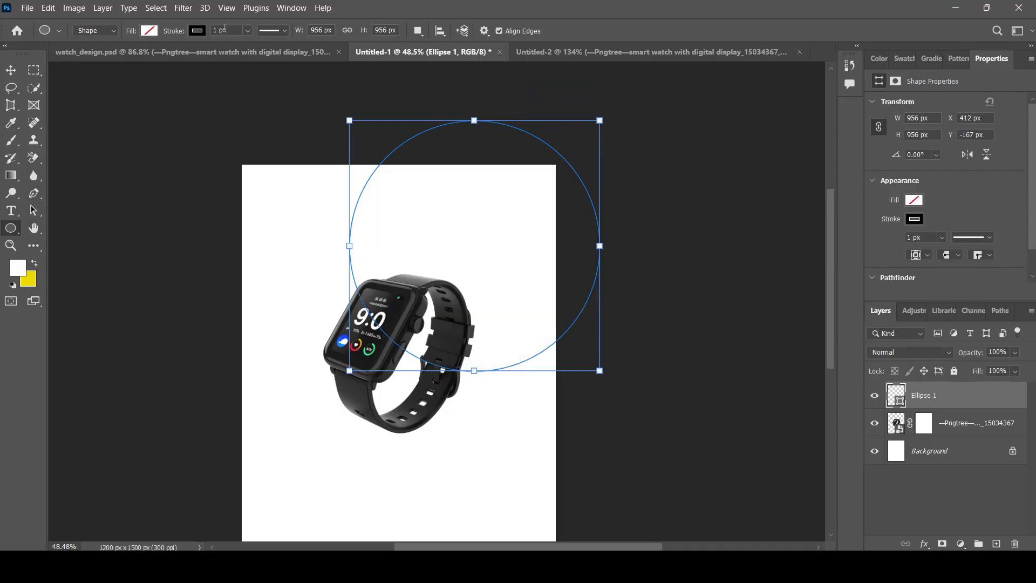
left_click(198, 31)
double_click(143, 178)
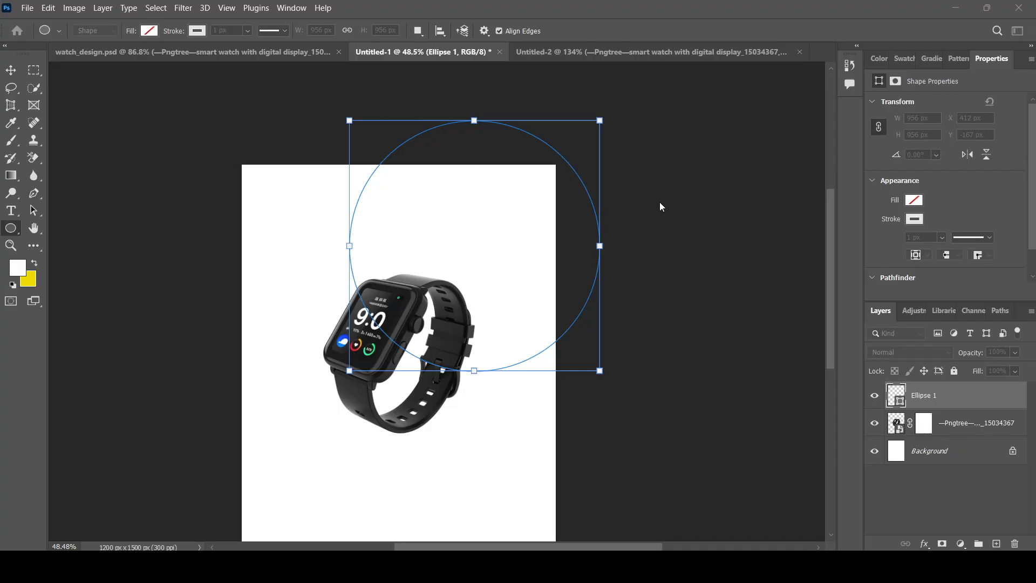
left_click(443, 164)
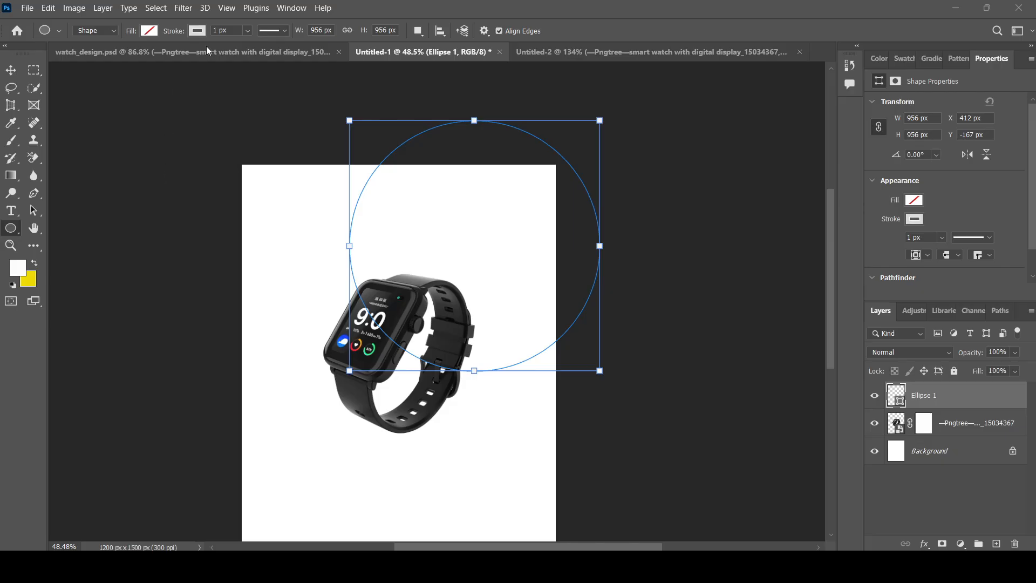
Thicken the circle's stroke to about 152 px so that it forms a broad gray ring
mouse_move(247, 31)
left_mouse_down()
mouse_move(255, 46)
mouse_move(296, 47)
mouse_move(288, 50)
left_mouse_up()
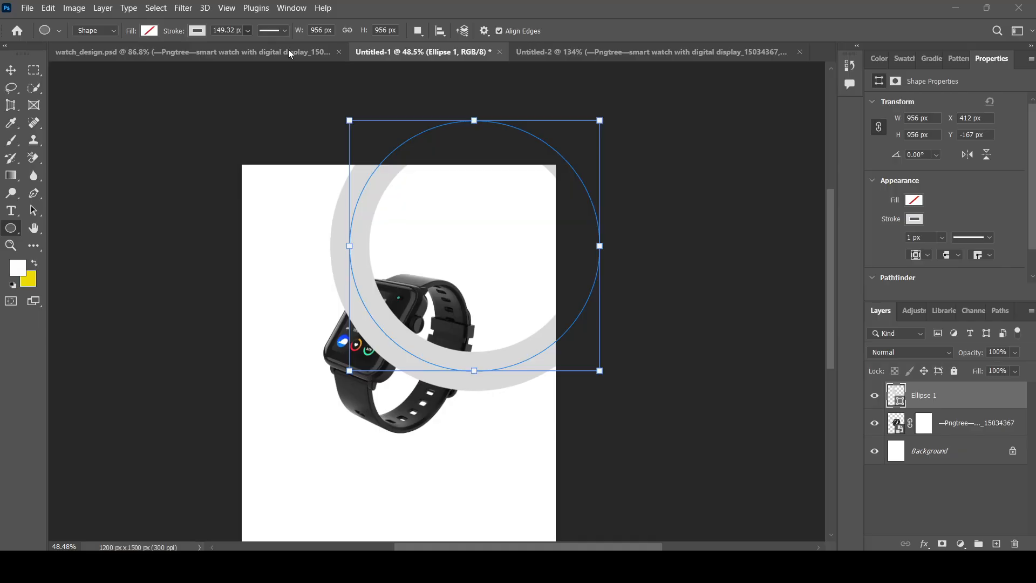
left_click_drag(288, 50, 290, 49)
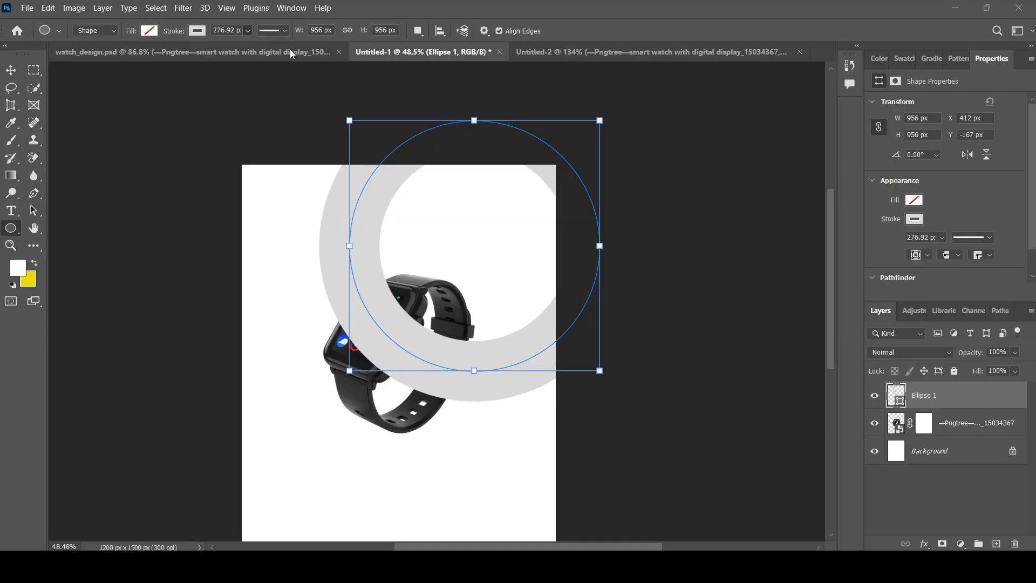
left_click_drag(290, 47, 290, 48)
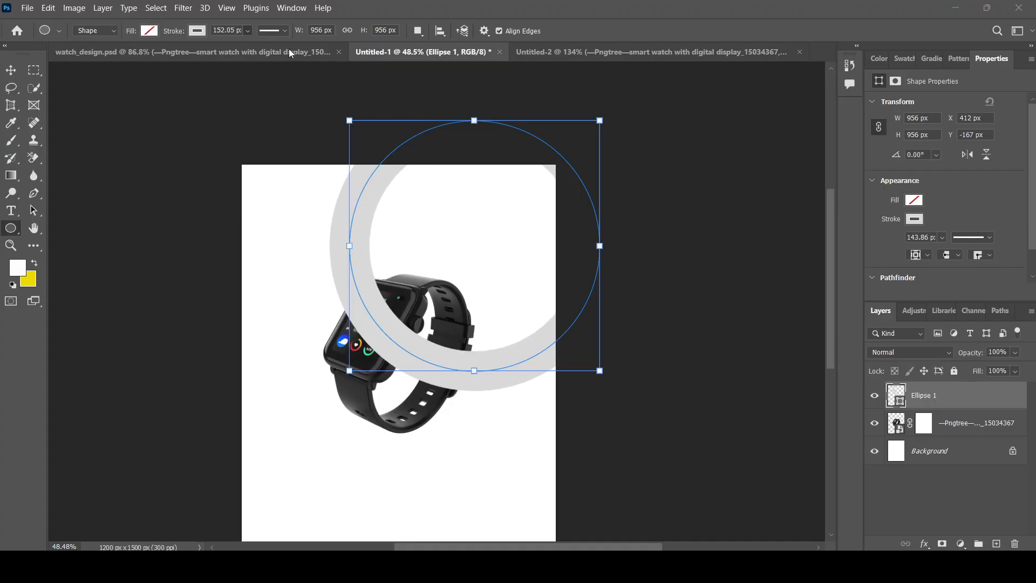
scroll(554, 380, "up", 1)
scroll(553, 380, "down", 2)
scroll(550, 378, "up", 1)
scroll(480, 286, "down", 1)
scroll(499, 328, "up", 2)
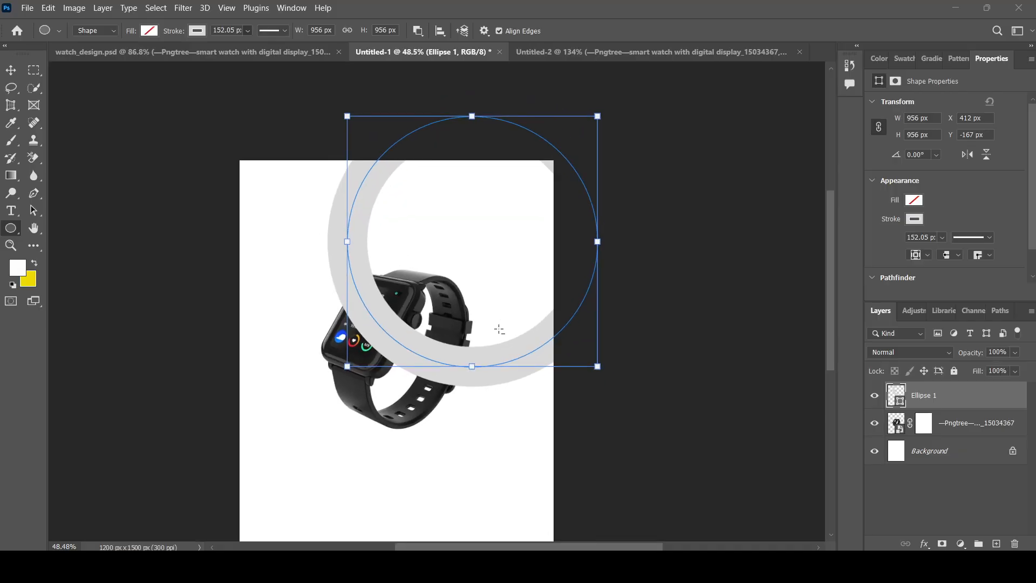
Shift the gray ring slightly left, to about X 393 px and Y -165 px
key("v")
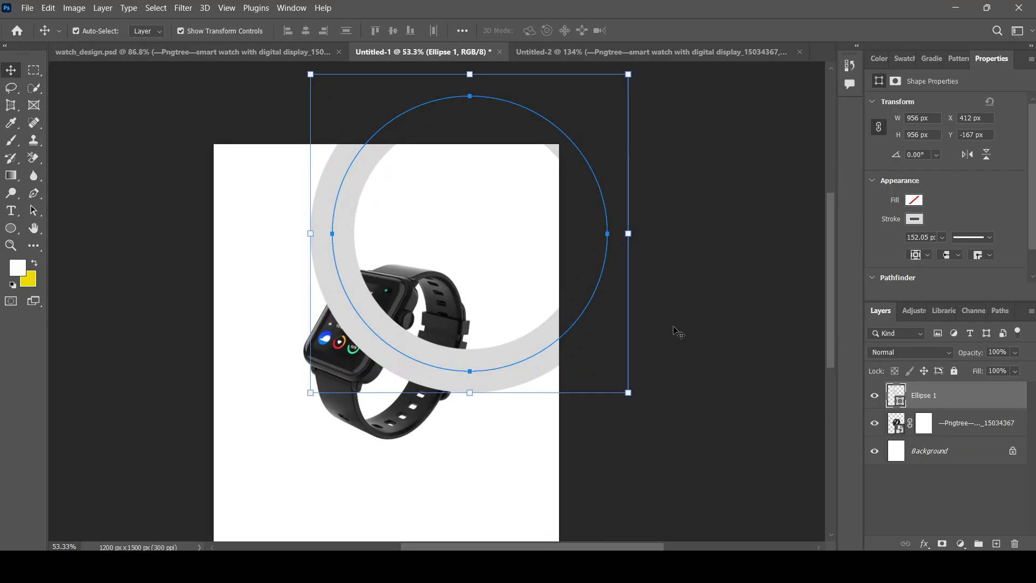
left_click(673, 327)
left_click(338, 218)
left_click_drag(339, 196, 335, 197)
left_click(665, 365)
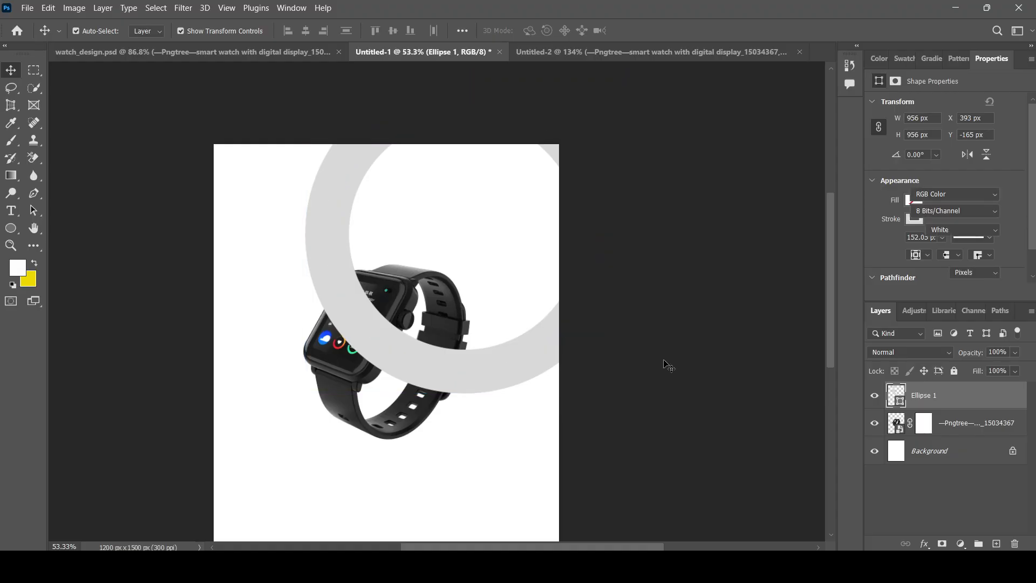
scroll(667, 365, "down", 2)
Duplicate the gray ring and place the copy lower and to the right, overlapping the page's right edge
left_click(337, 168)
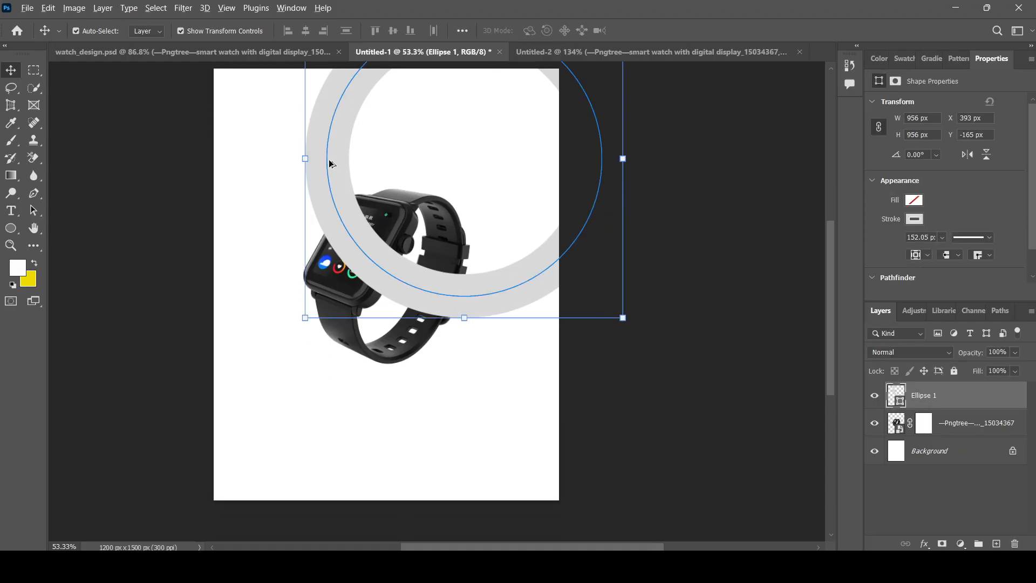
left_click_drag(331, 163, 505, 257)
scroll(388, 212, "up", 4)
Move the original gray ring straight up to about Y -234 px
left_click(335, 220)
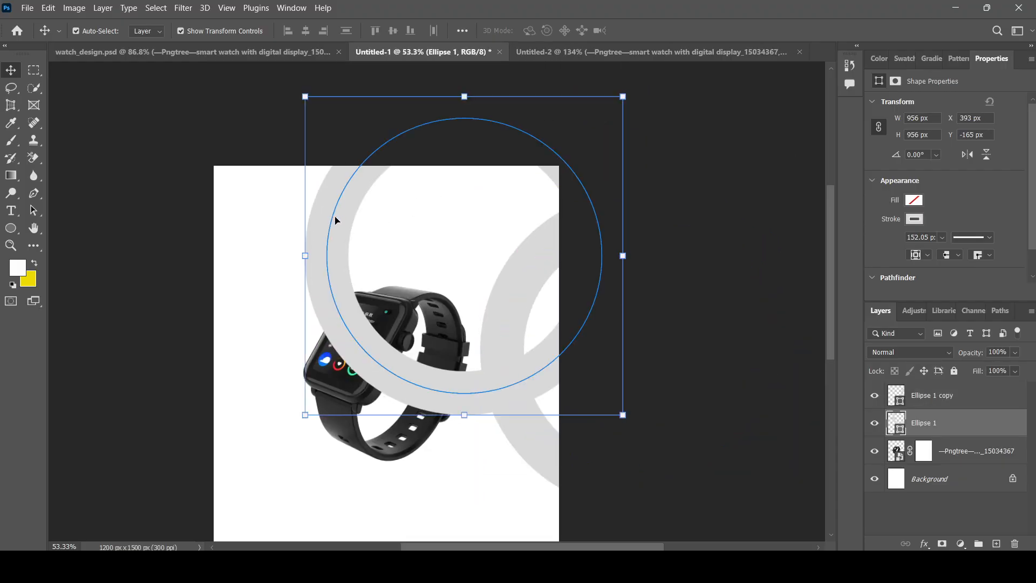
mouse_move(335, 220)
left_mouse_down()
mouse_move(341, 193)
mouse_move(342, 204)
left_mouse_up()
scroll(387, 380, "down", 1)
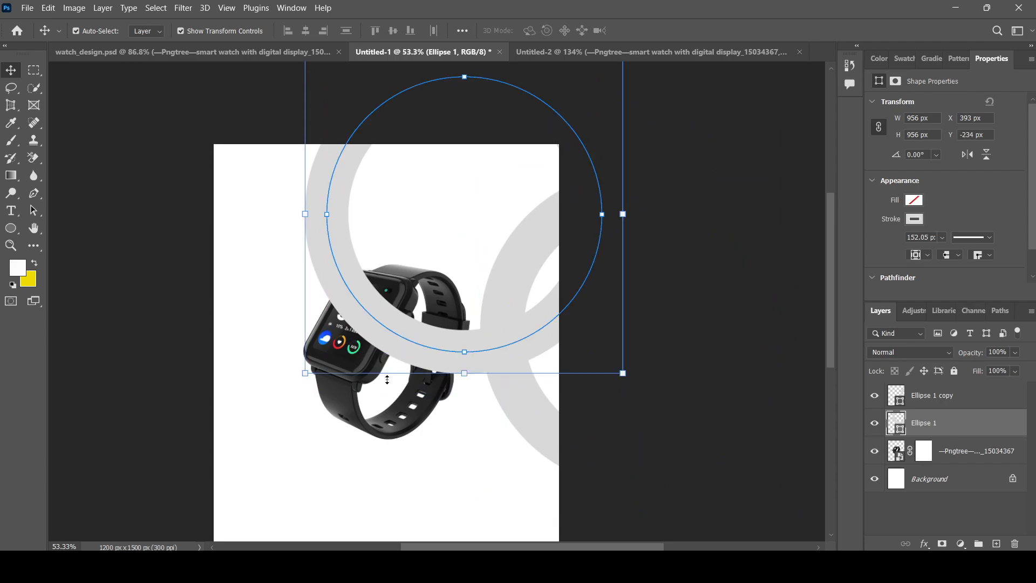
Scale the original gray ring up proportionally to about 104% from its lower-left corner
left_click_drag(305, 374, 296, 395)
key("ctrl+z")
scroll(368, 377, "down", 3)
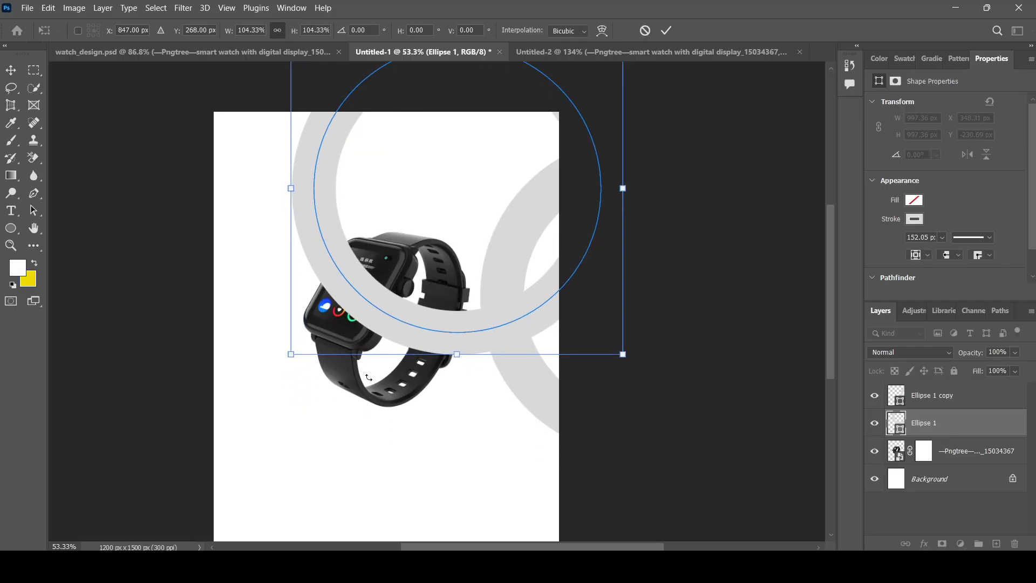
scroll(582, 486, "up", 2)
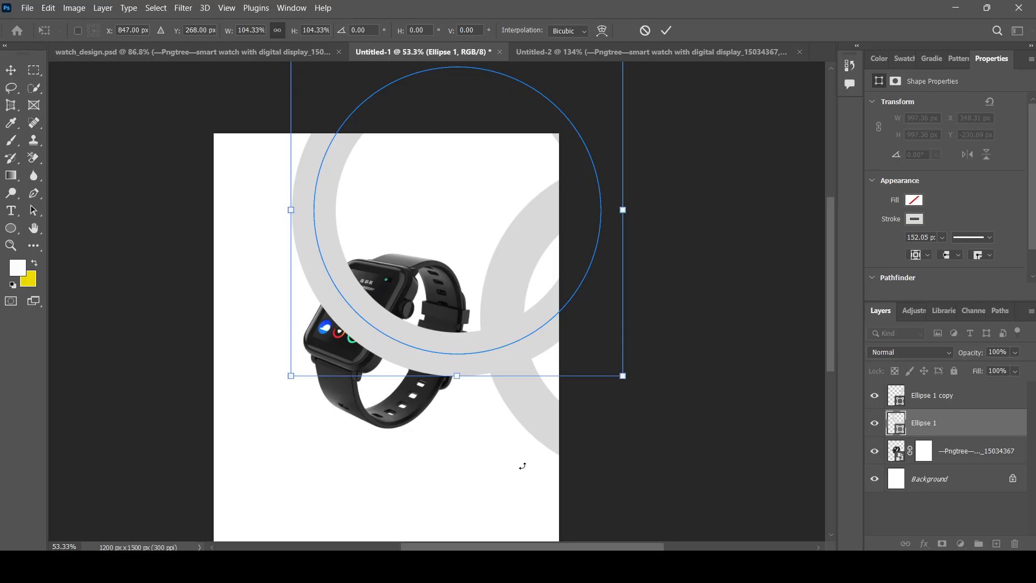
key("Return")
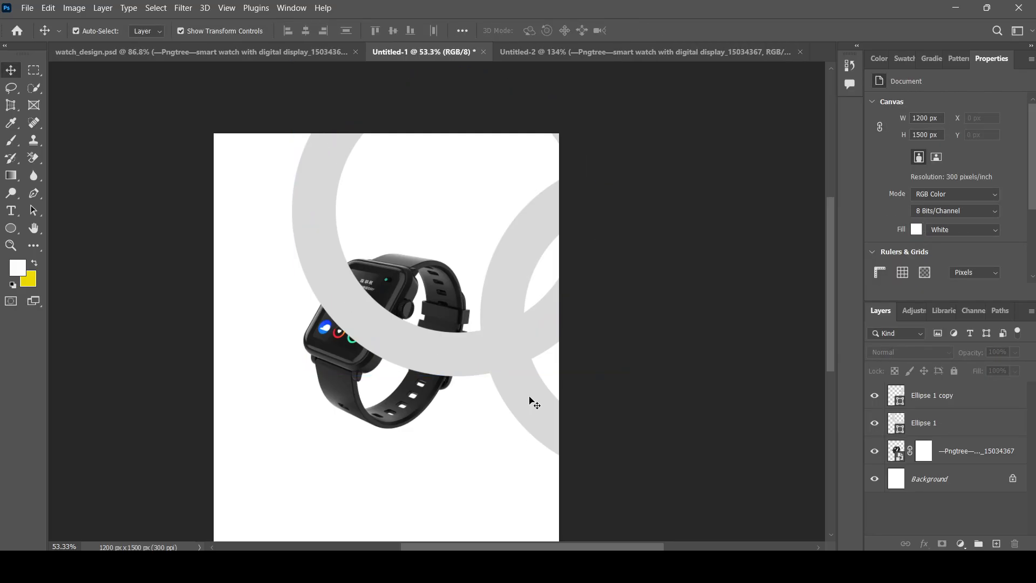
Nudge the copied ring slightly up and to the right to fine-tune its overlap with the original ring
left_click(534, 405)
key("Up")
key("Up")
key("Up")
key("Up")
key("Up")
key("Up")
key("Up")
key("Up")
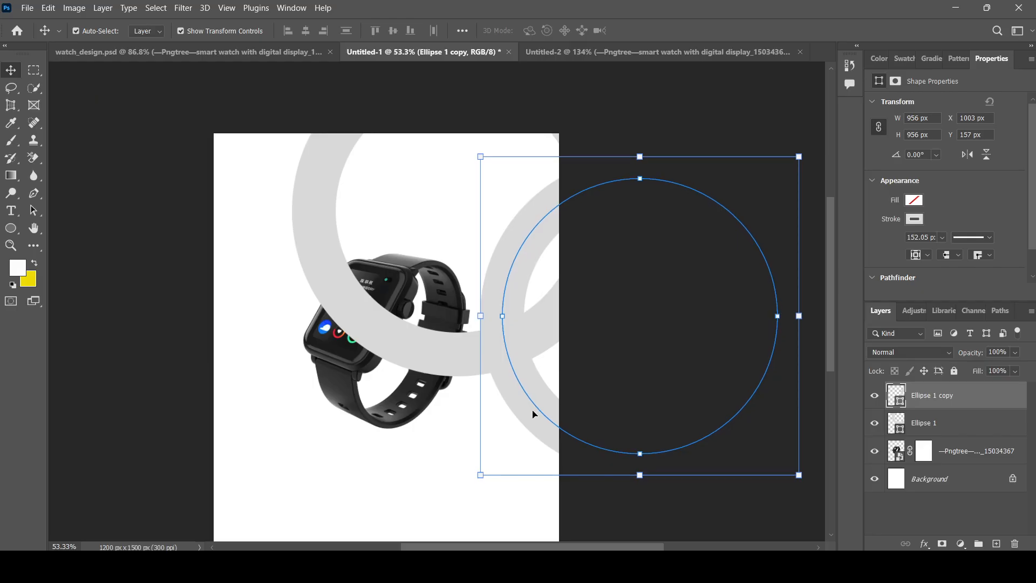
key("Right")
key("Right")
key("Right")
key("Right")
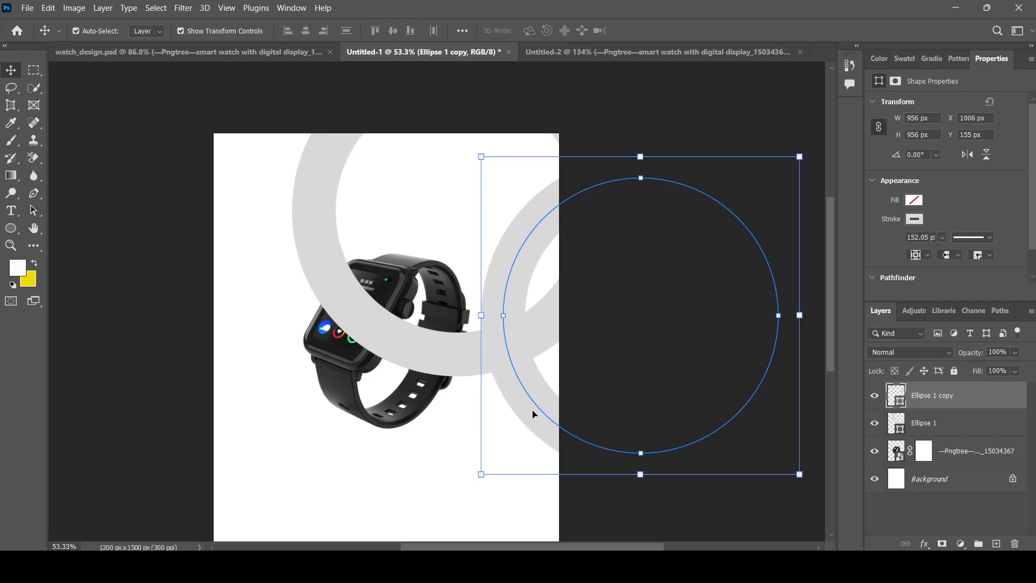
key("Left")
key("Left")
left_click(654, 127)
scroll(367, 351, "down", 2)
left_click(417, 321)
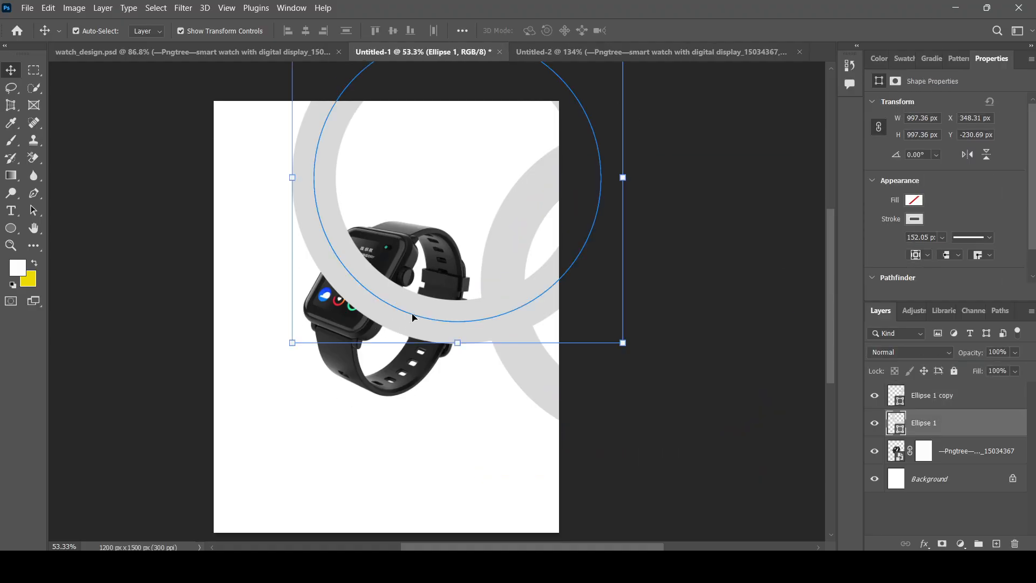
scroll(589, 412, "up", 1)
left_click(533, 395, "shift")
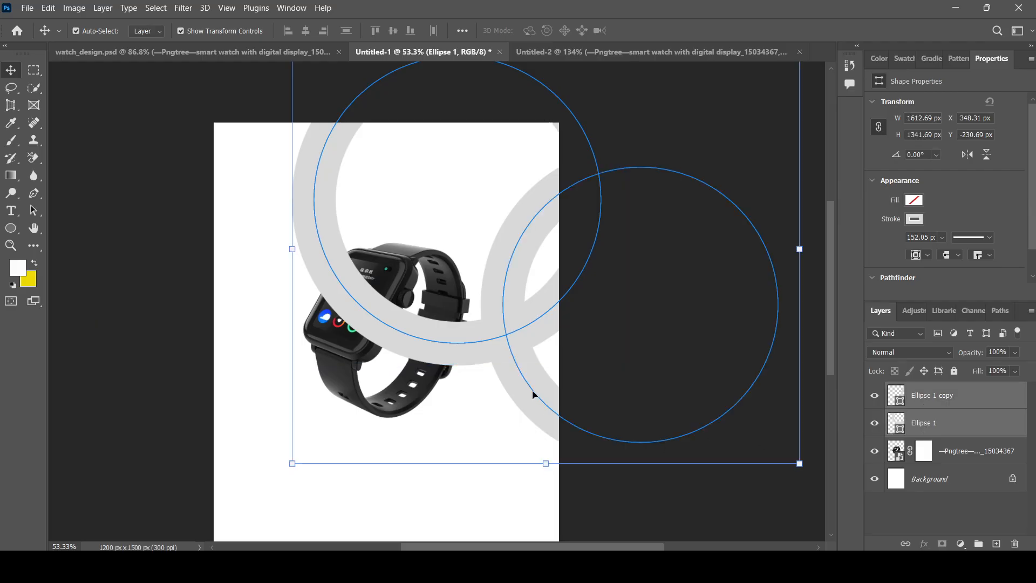
left_click(640, 499)
scroll(638, 441, "up", 1)
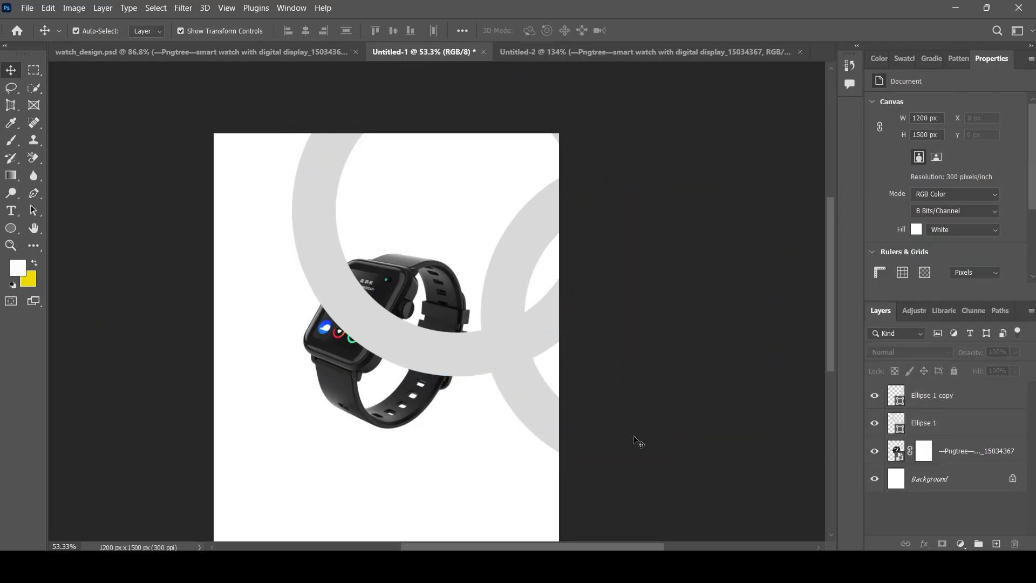
Convert the original gray ring to a smart object and move its layer beneath the smartwatch
left_click(464, 366)
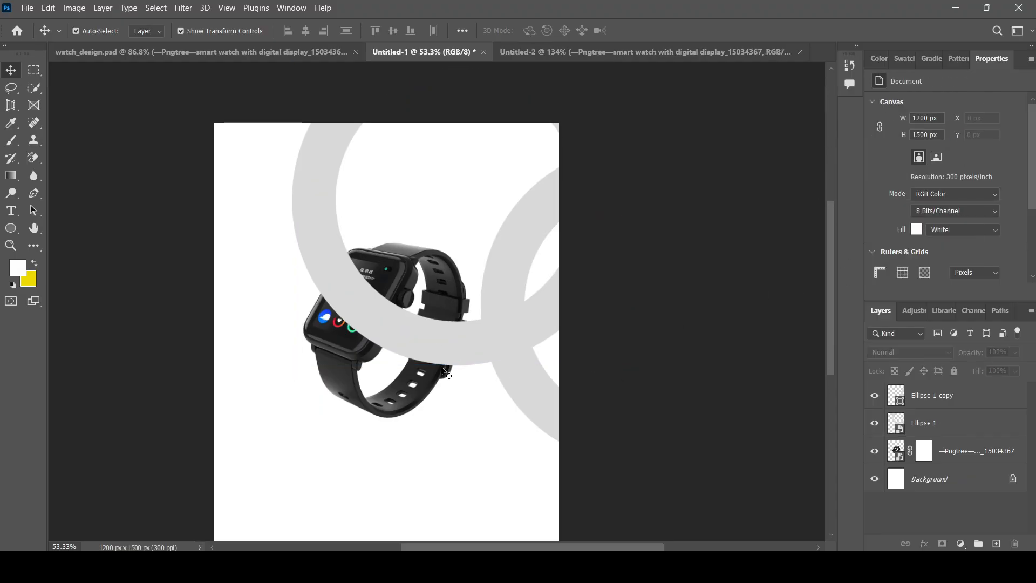
left_click(447, 348)
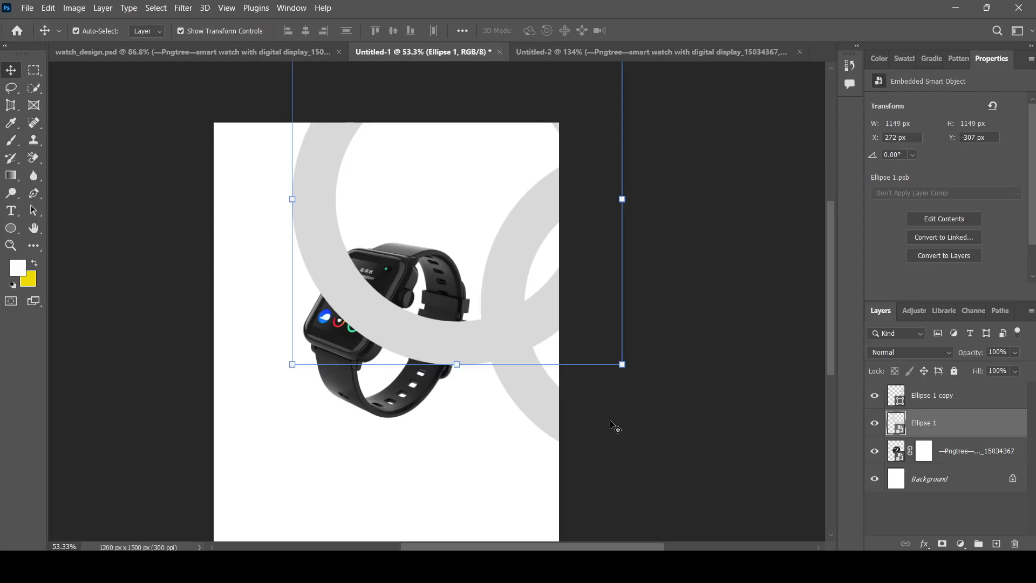
key("ctrl+bracketleft")
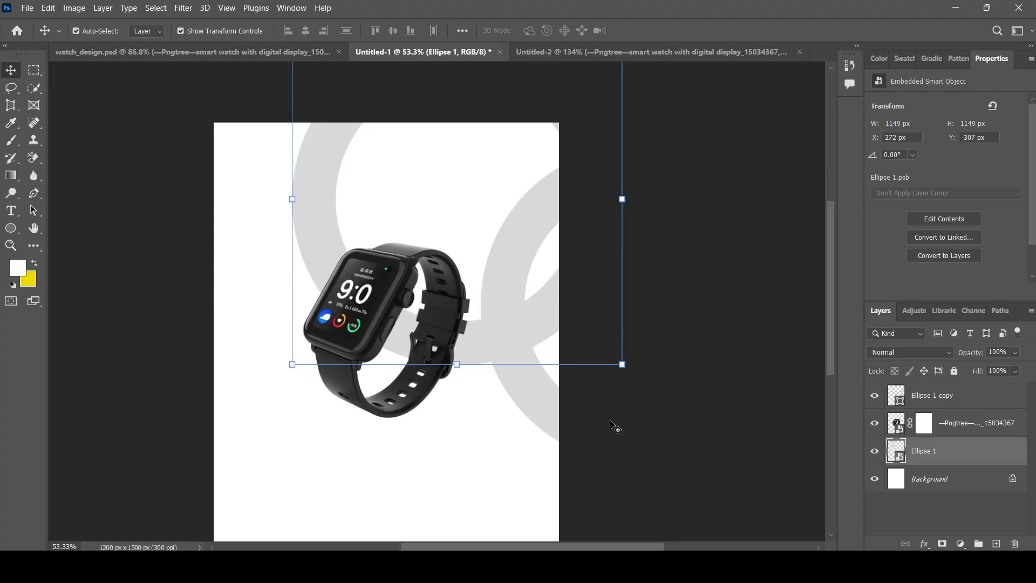
Duplicate the original ring's smart object and move the duplicate one level up, directly above the smartwatch layer
left_click(675, 432)
left_click(958, 457)
key("ctrl+j")
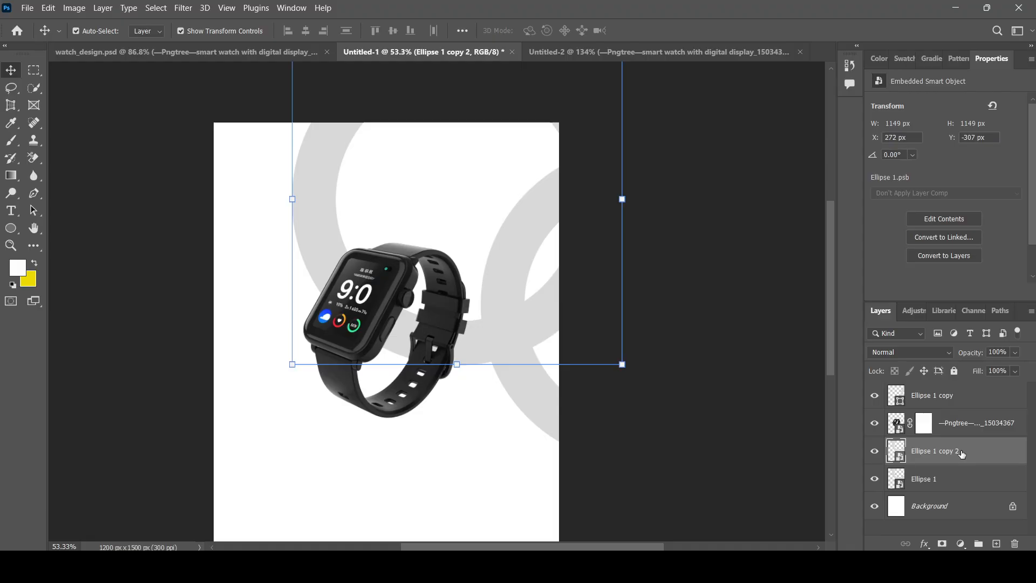
key("ctrl+bracketright")
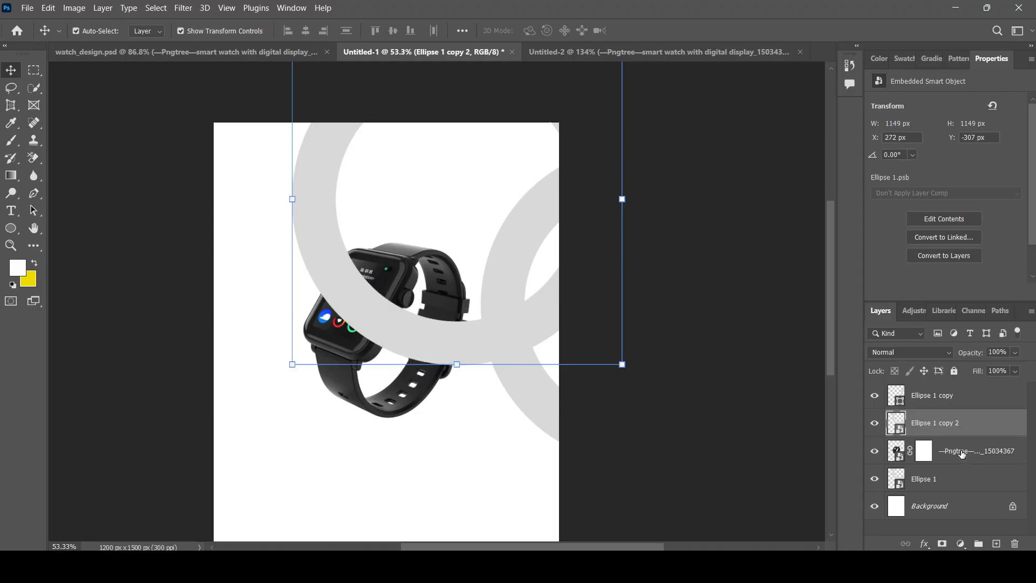
left_click(694, 421)
scroll(694, 421, "down", 1)
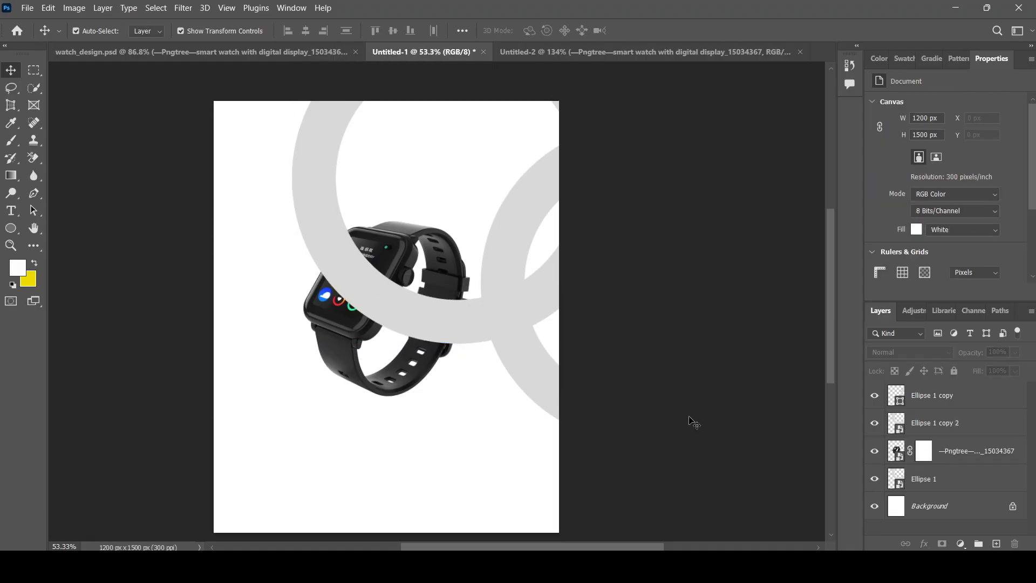
Add a black layer mask to the duplicated ring above the watch, hiding all of it
left_click(954, 426)
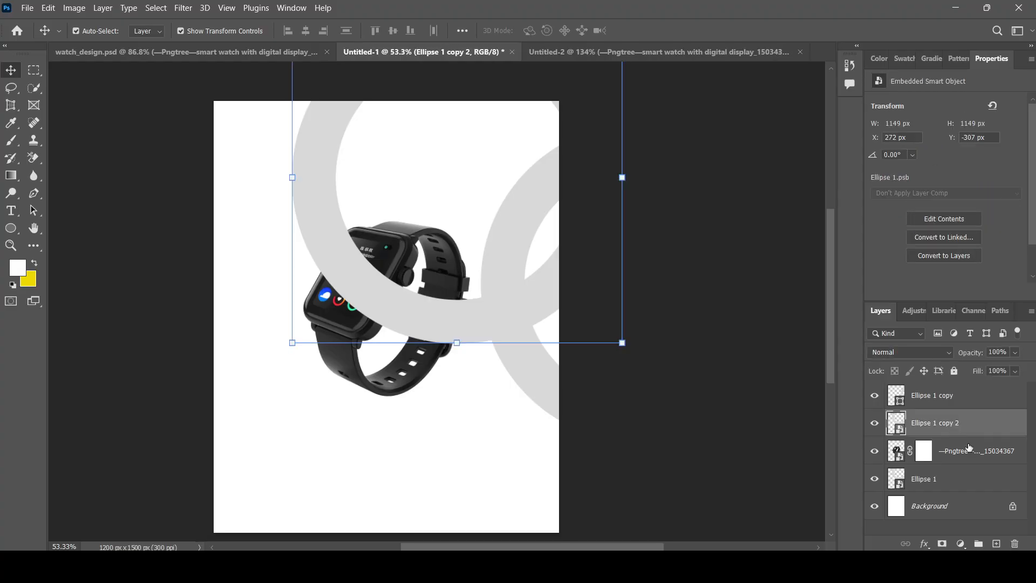
left_click(942, 544)
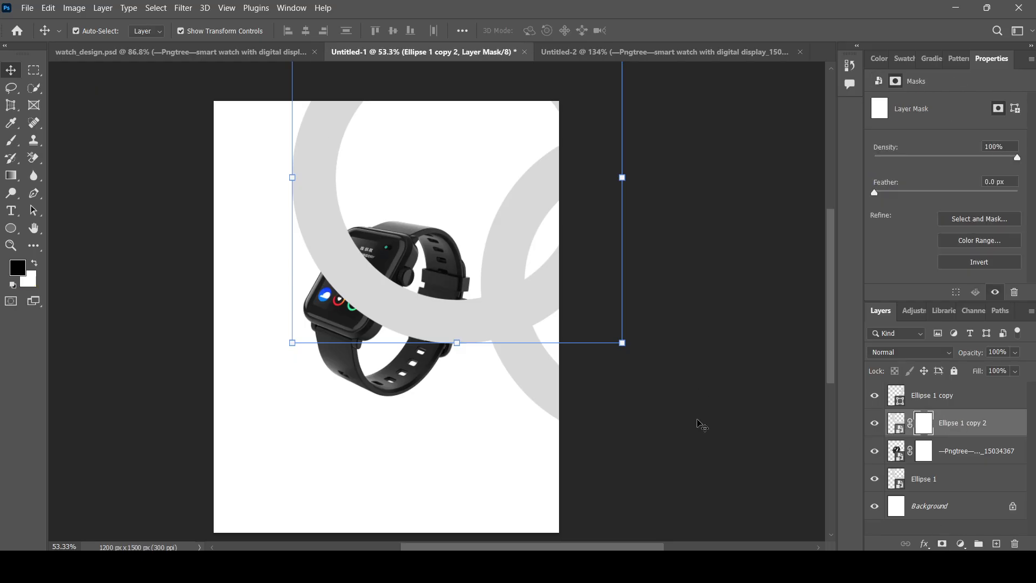
key("ctrl+z")
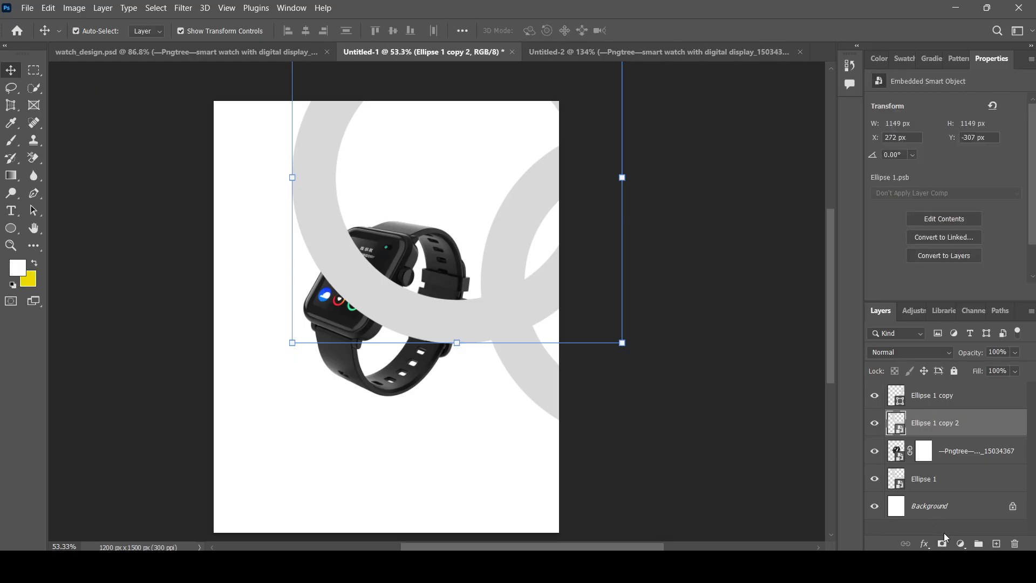
left_click(943, 546, "alt")
left_click(943, 545, "alt")
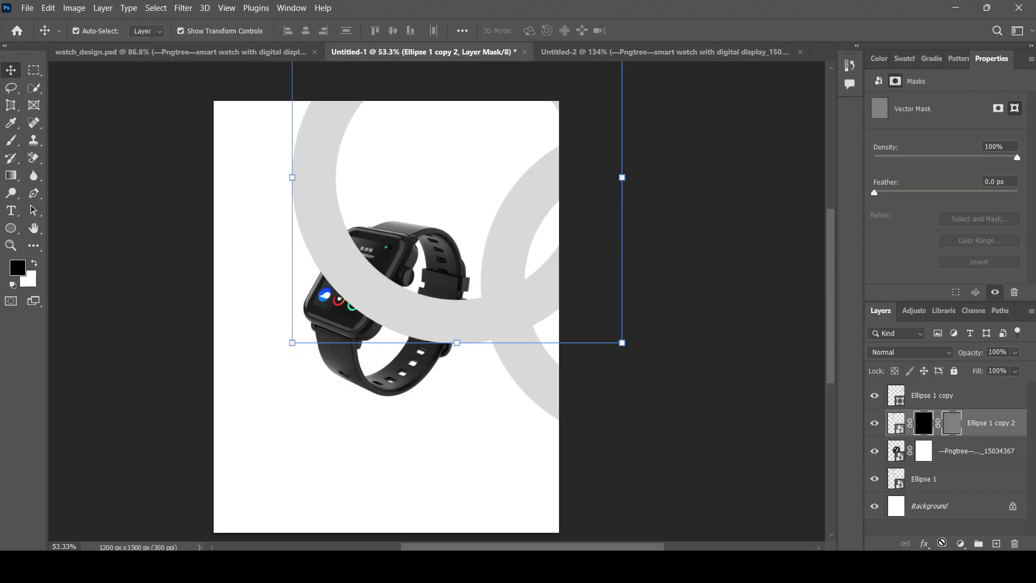
scroll(780, 466, "up", 1)
key("ctrl+z")
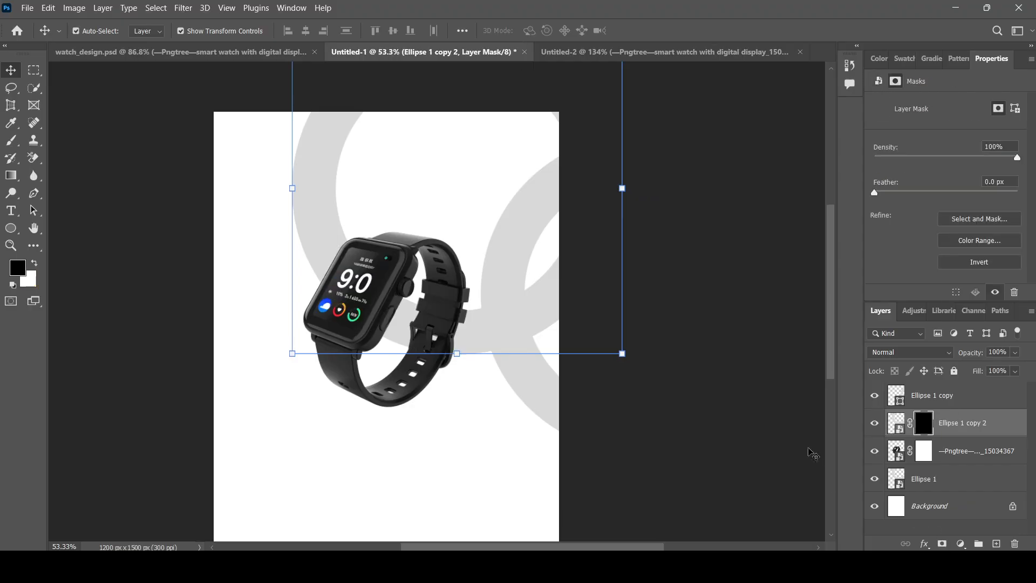
Choose the Brush tool for painting on the ring's mask and reduce its size to 175 px
scroll(718, 414, "up", 1)
scroll(335, 273, "up", 3)
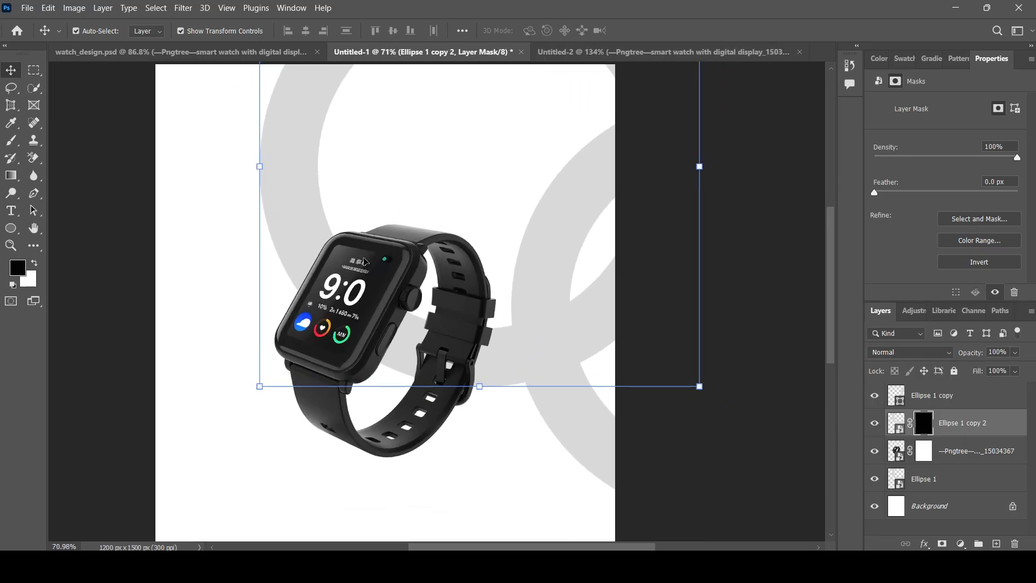
key("b")
scroll(378, 275, "up", 1)
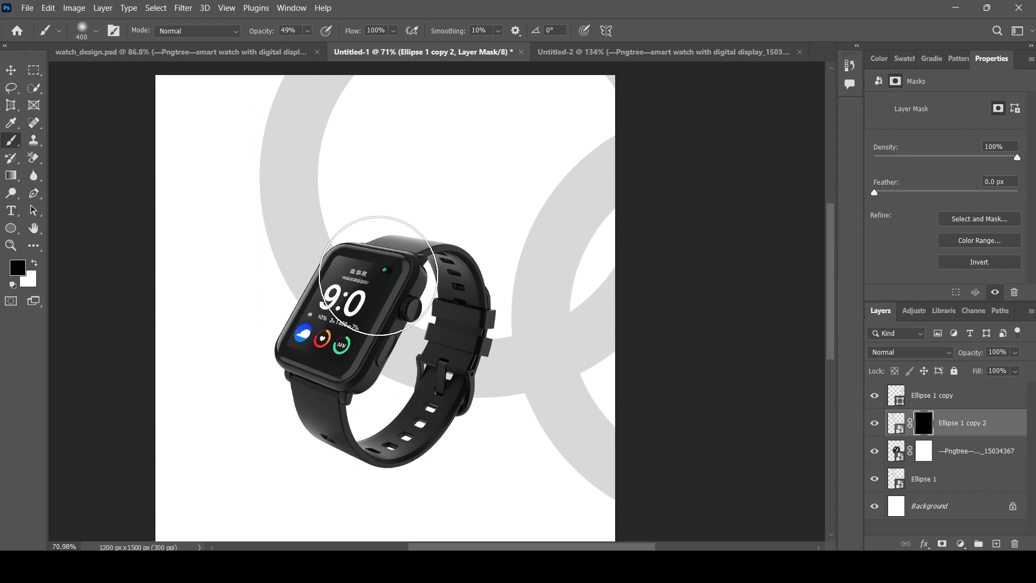
key("bracketright")
key("bracketright")
key("bracketright")
key("bracketleft")
key("bracketleft")
key("bracketleft")
key("bracketleft")
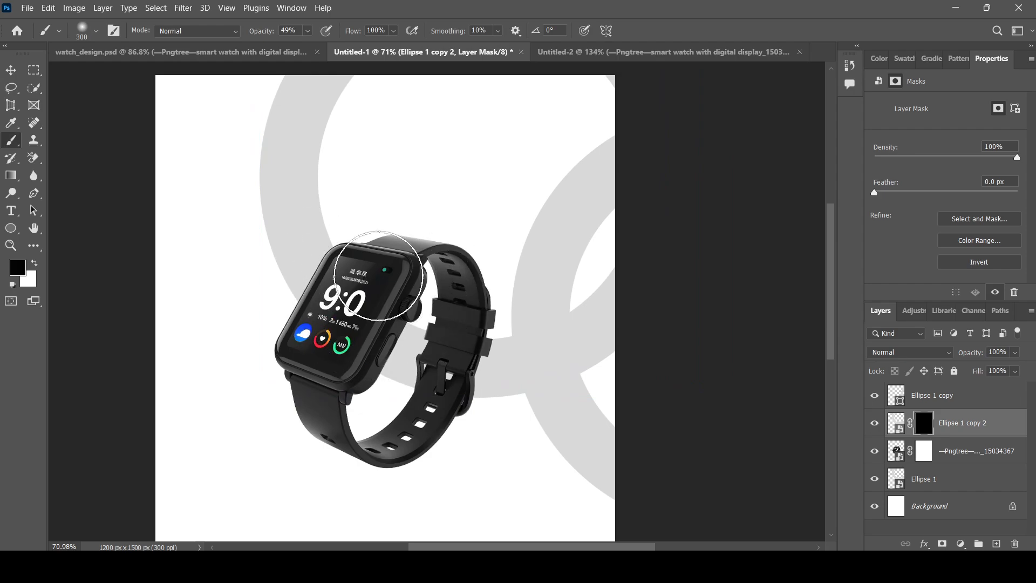
key("bracketleft")
key("bracketleft")
key("bracketleft")
key("bracketleft")
key("bracketright")
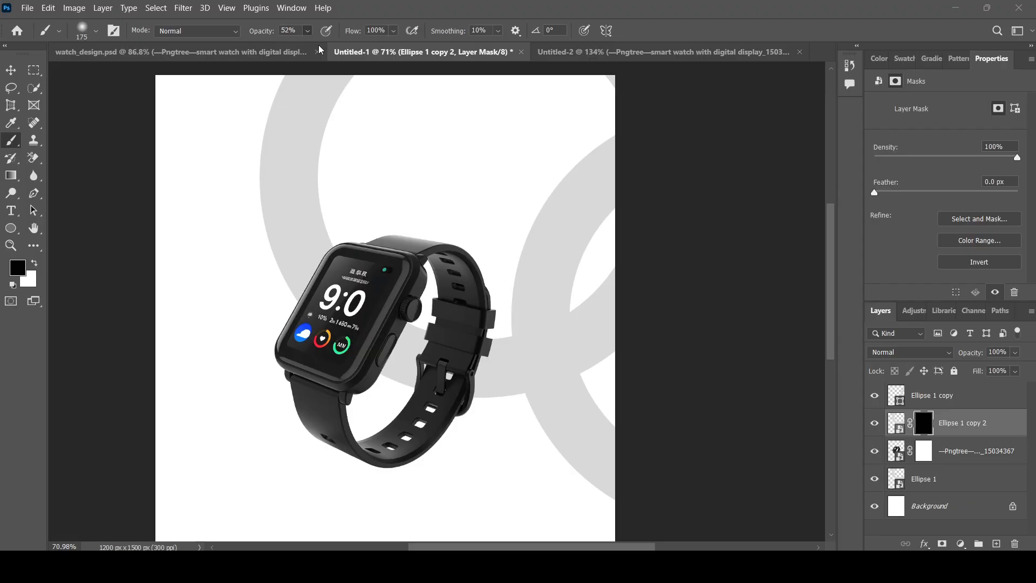
Set the brush opacity to 100% and change its soft tip to a hard edge at 177 px
key("0")
right_click(475, 200, "alt")
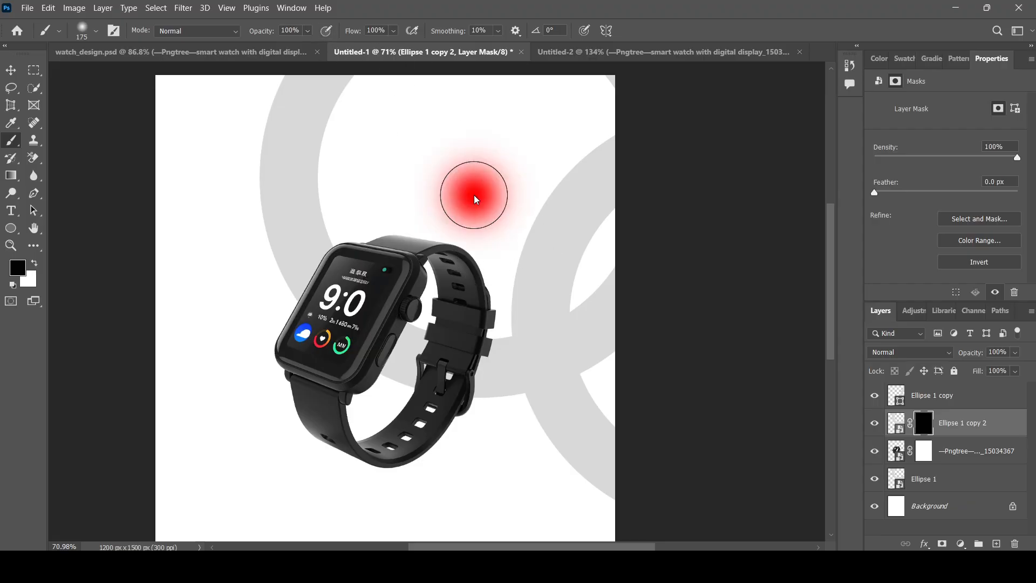
mouse_move(474, 196)
left_mouse_down()
mouse_move(480, 489)
mouse_move(482, 467)
left_mouse_up()
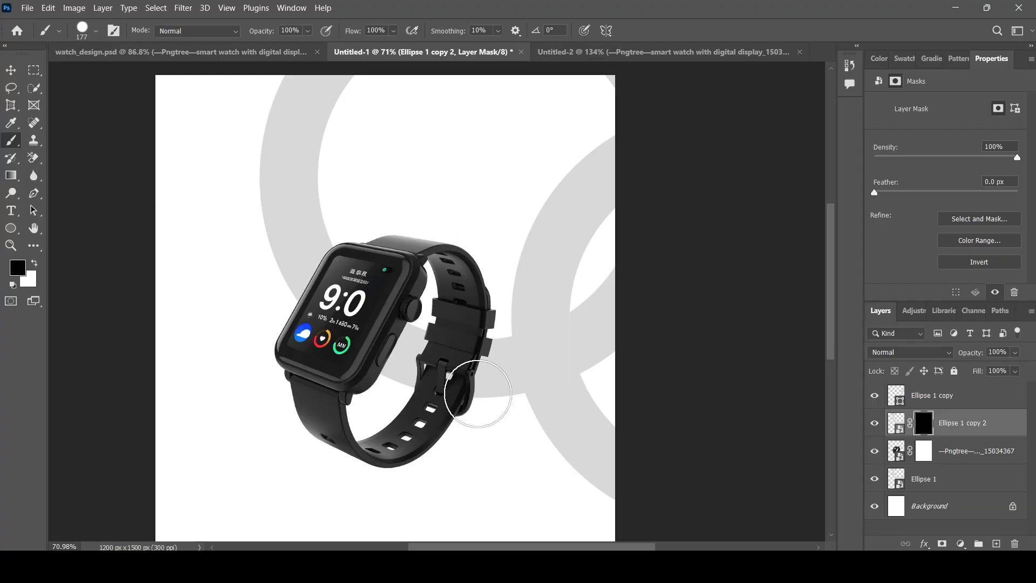
Reduce the hard brush to about 70 px to suit the buckle area of the watch strap
scroll(458, 369, "up", 3)
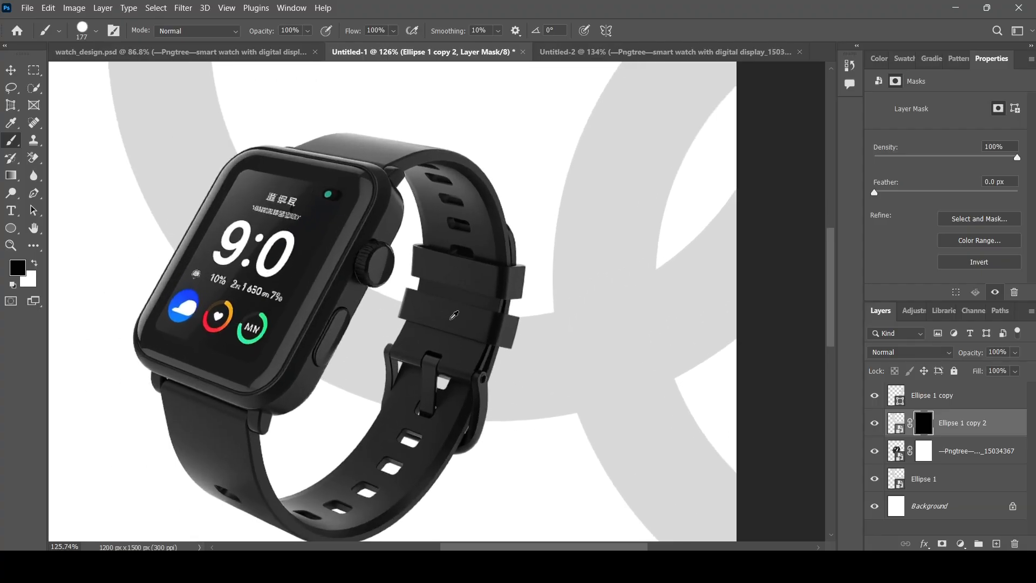
key("bracketleft")
key("bracketleft")
key("bracketleft")
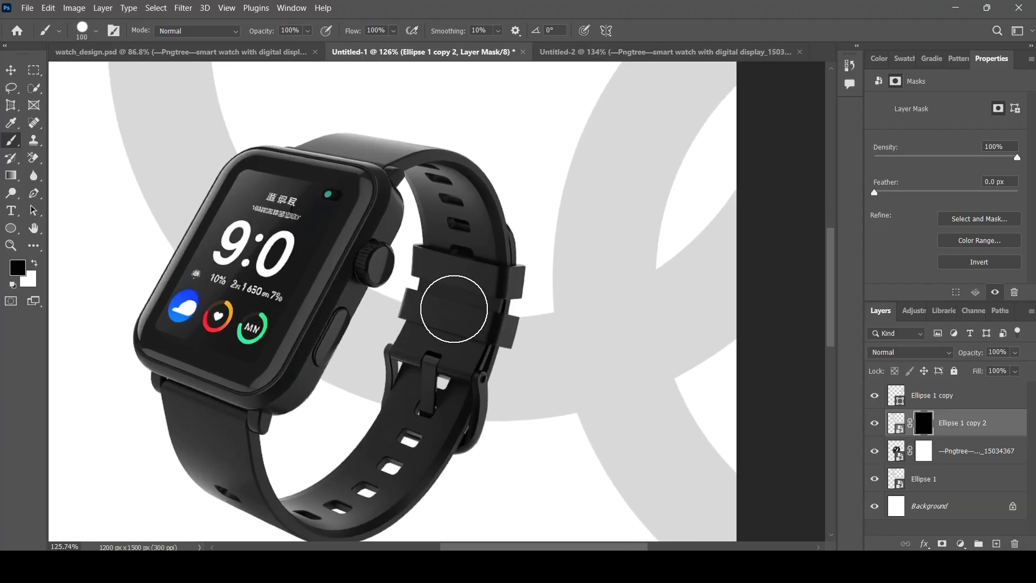
scroll(453, 300, "up", 3)
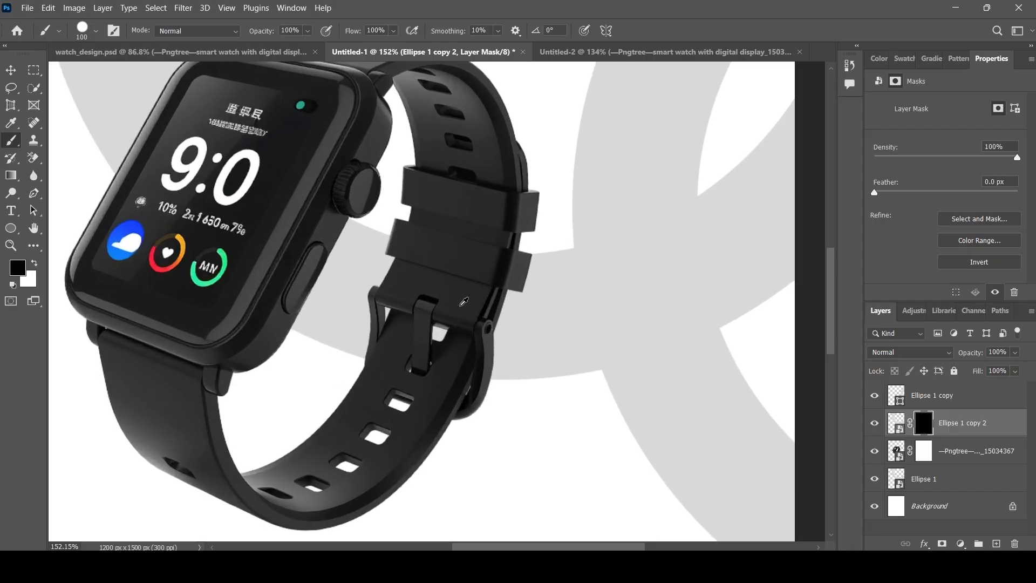
key("bracketleft")
key("bracketleft")
key("bracketleft")
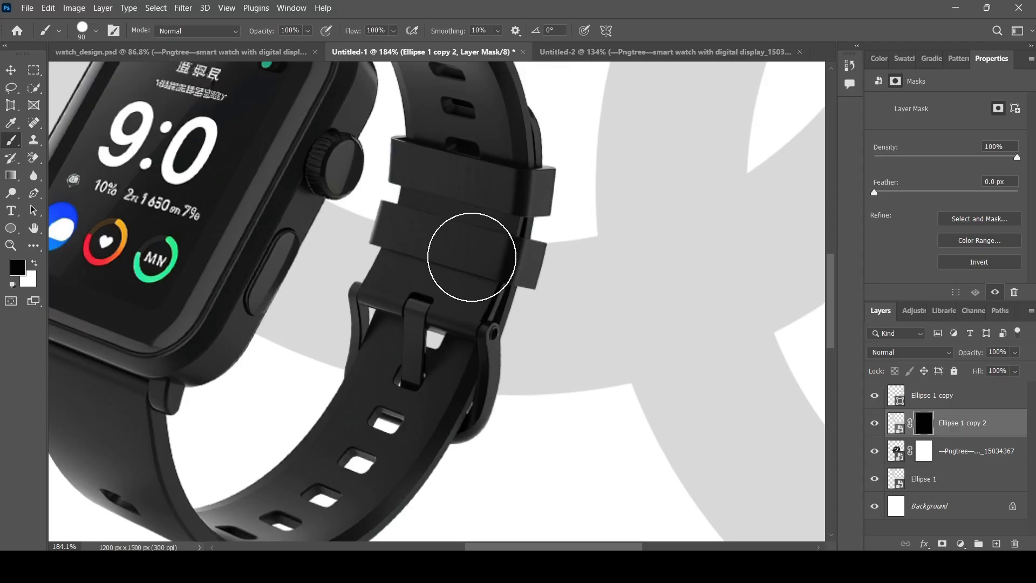
Paint white on the duplicated ring's mask over the buckle side of the strap, so the ring passes in front of it
mouse_move(472, 257)
left_mouse_down()
mouse_move(480, 241)
mouse_move(487, 253)
mouse_move(477, 248)
left_mouse_up()
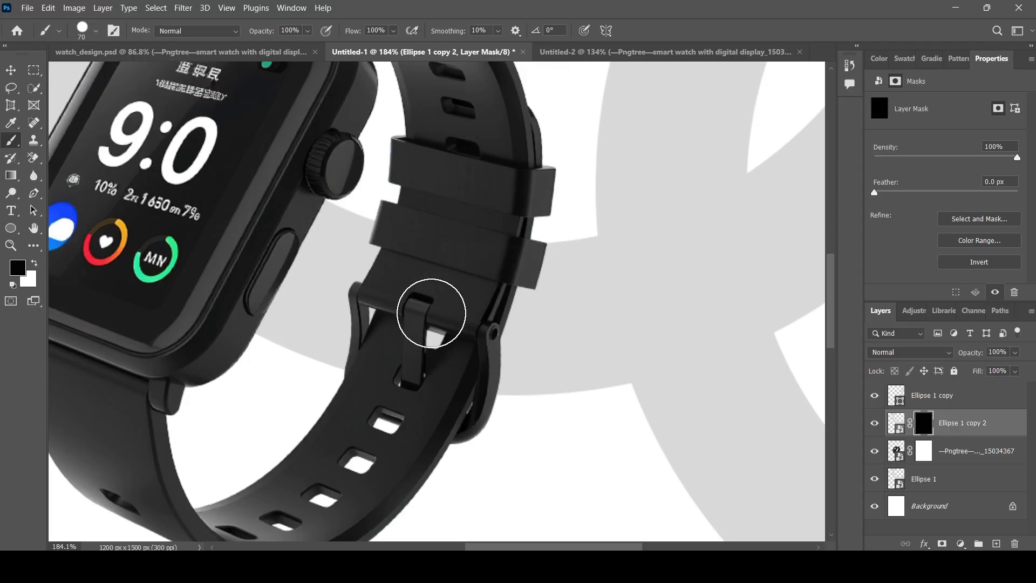
key("x")
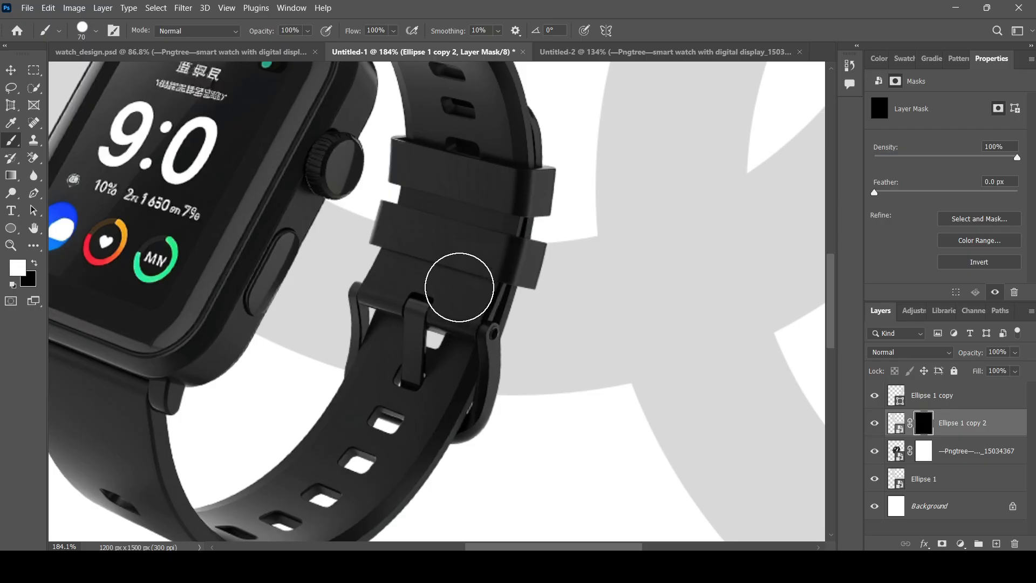
mouse_move(486, 241)
left_mouse_down()
mouse_move(467, 308)
mouse_move(466, 244)
mouse_move(448, 303)
mouse_move(427, 327)
mouse_move(412, 251)
mouse_move(385, 280)
mouse_move(394, 243)
mouse_move(389, 277)
mouse_move(408, 265)
mouse_move(380, 304)
mouse_move(377, 277)
mouse_move(361, 301)
mouse_move(458, 296)
mouse_move(433, 283)
mouse_move(511, 282)
mouse_move(484, 268)
mouse_move(543, 263)
mouse_move(498, 249)
mouse_move(528, 256)
mouse_move(472, 314)
mouse_move(522, 262)
mouse_move(535, 230)
mouse_move(504, 319)
mouse_move(466, 355)
mouse_move(363, 345)
left_mouse_up()
Examine how the ring passes through the watch strap, both up close and in the wider layout
scroll(393, 273, "down", 2)
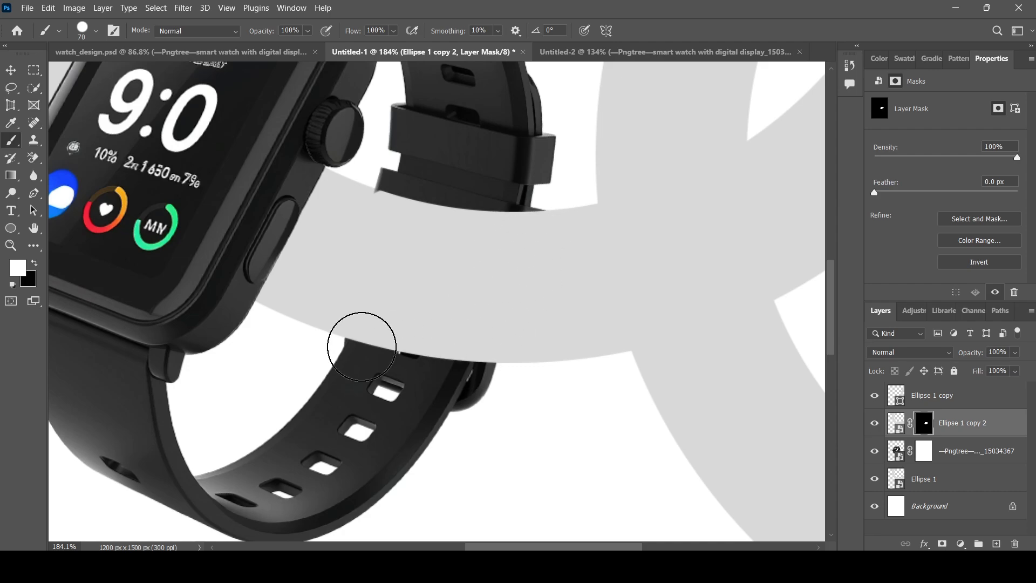
scroll(430, 351, "up", 1)
scroll(431, 351, "down", 3)
scroll(416, 242, "up", 3)
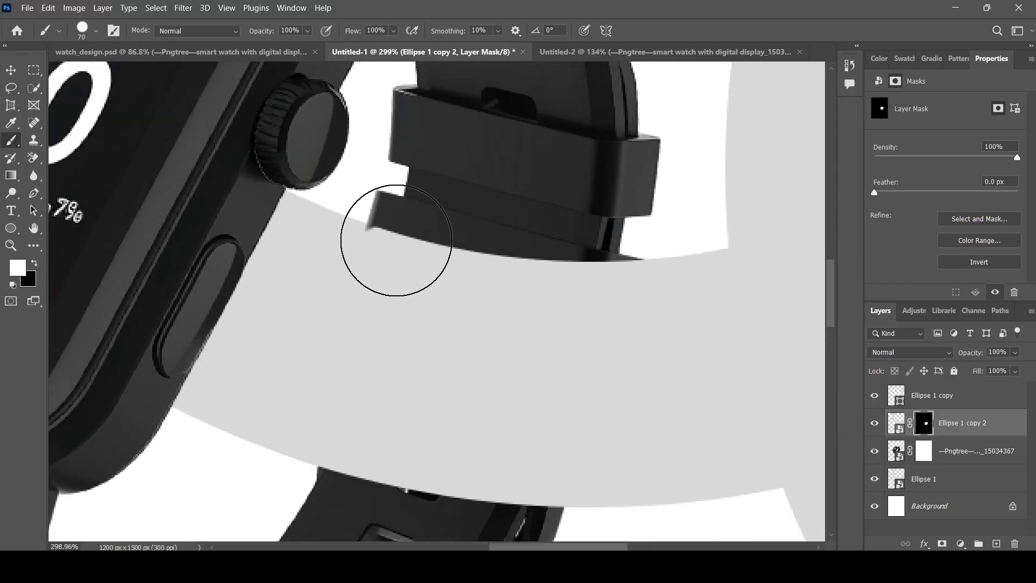
scroll(458, 310, "down", 4)
scroll(453, 309, "down", 3)
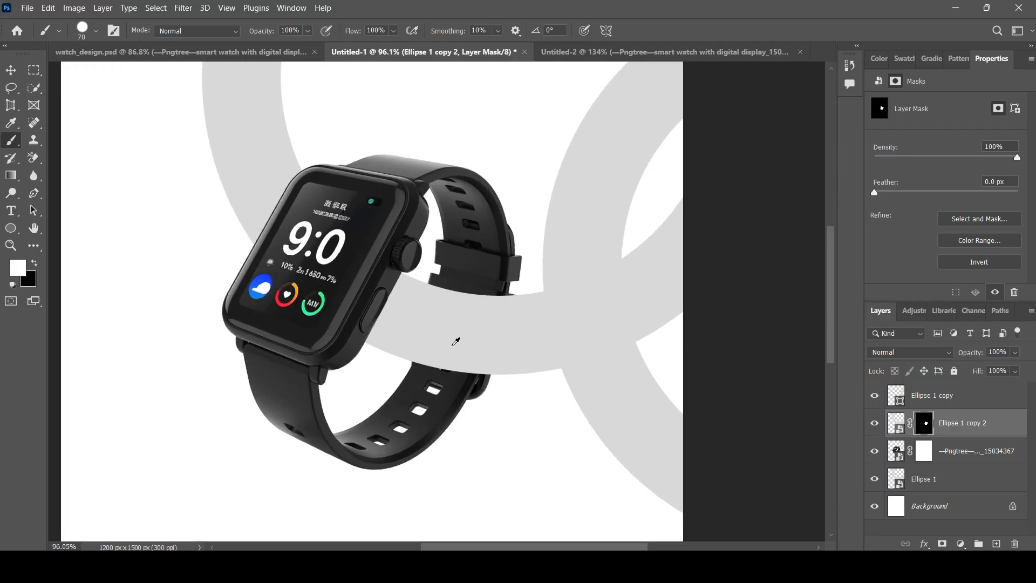
scroll(454, 341, "down", 1)
scroll(455, 341, "up", 1)
scroll(419, 328, "down", 2)
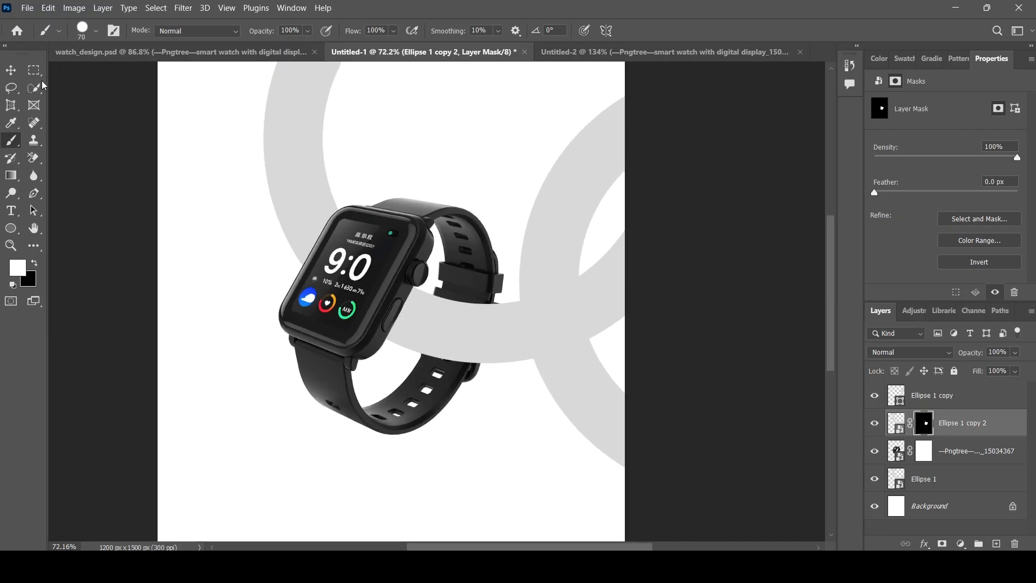
left_click(10, 70)
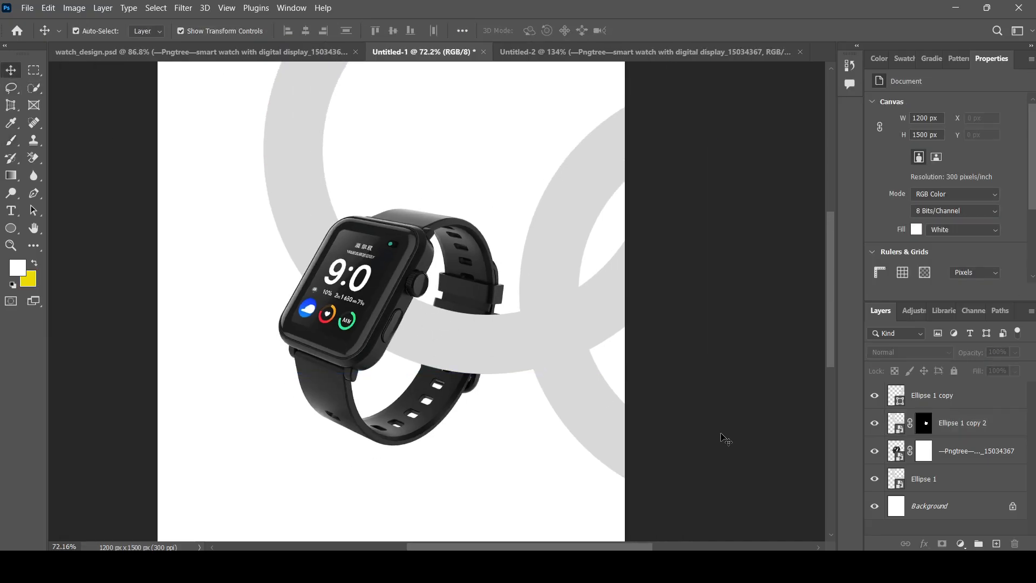
scroll(720, 434, "down", 1)
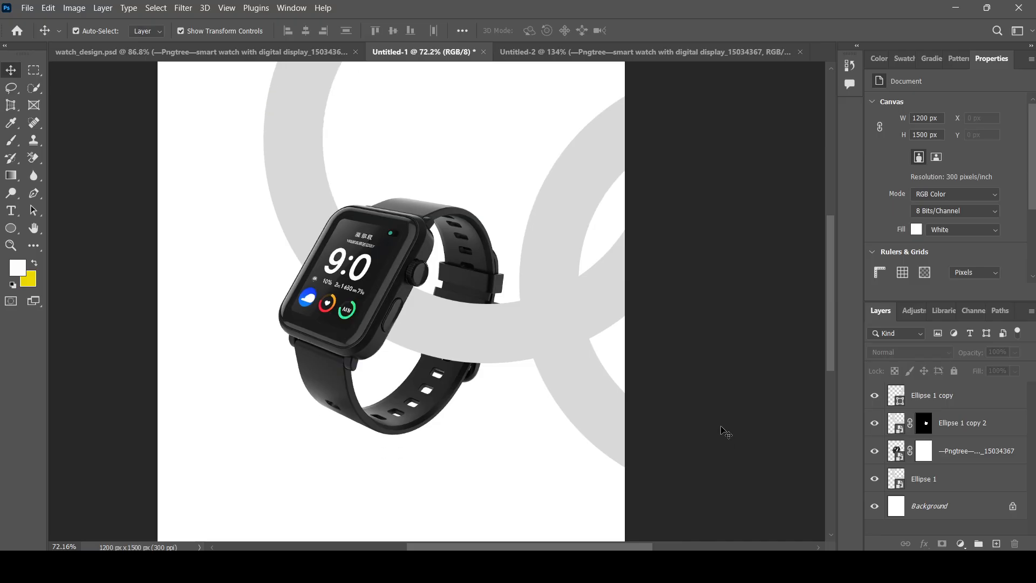
scroll(461, 319, "up", 3)
scroll(461, 320, "up", 1)
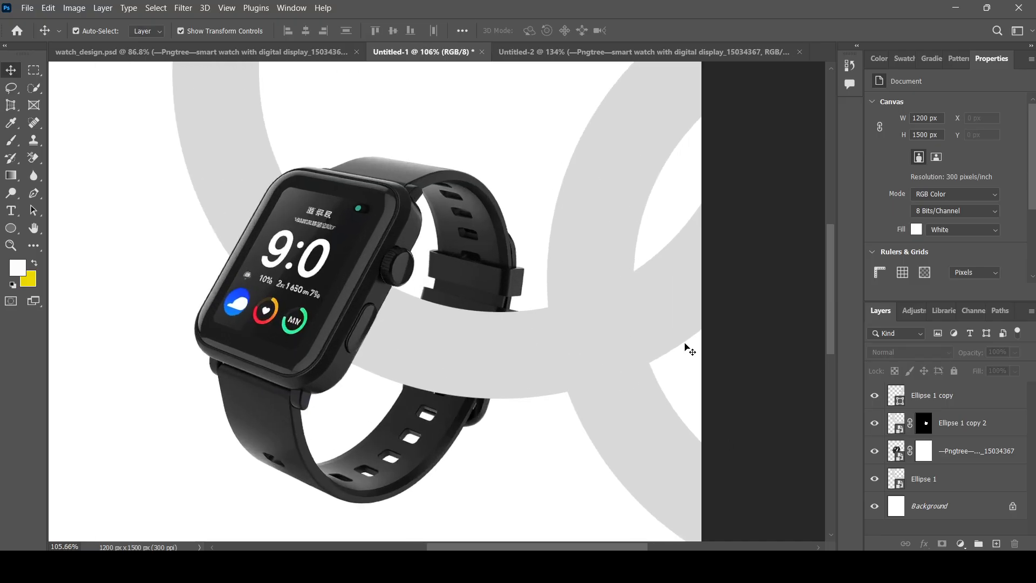
Create a new empty layer directly above the original ring and below the smartwatch, keeping its default name
left_click(961, 452)
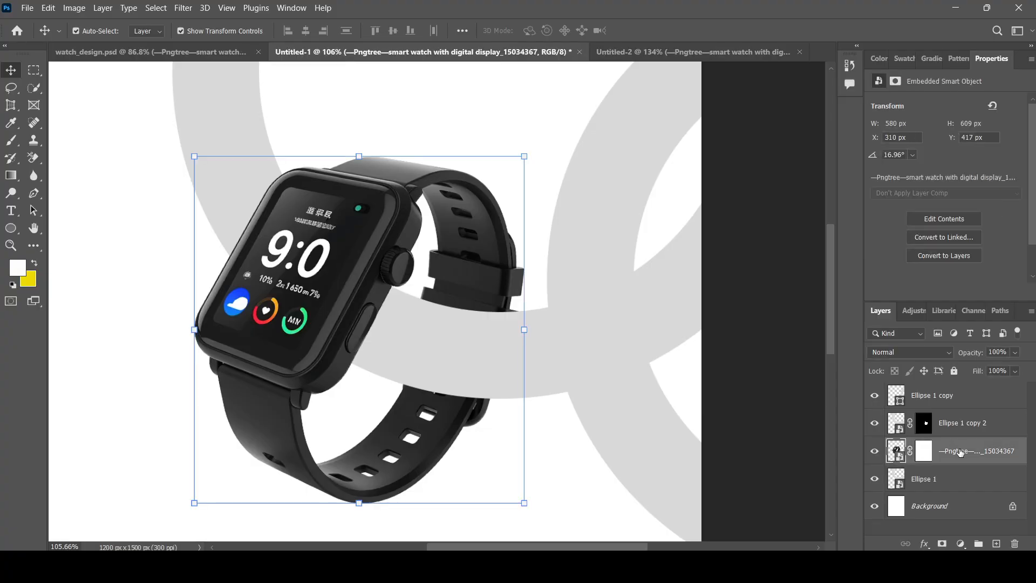
scroll(746, 363, "down", 1)
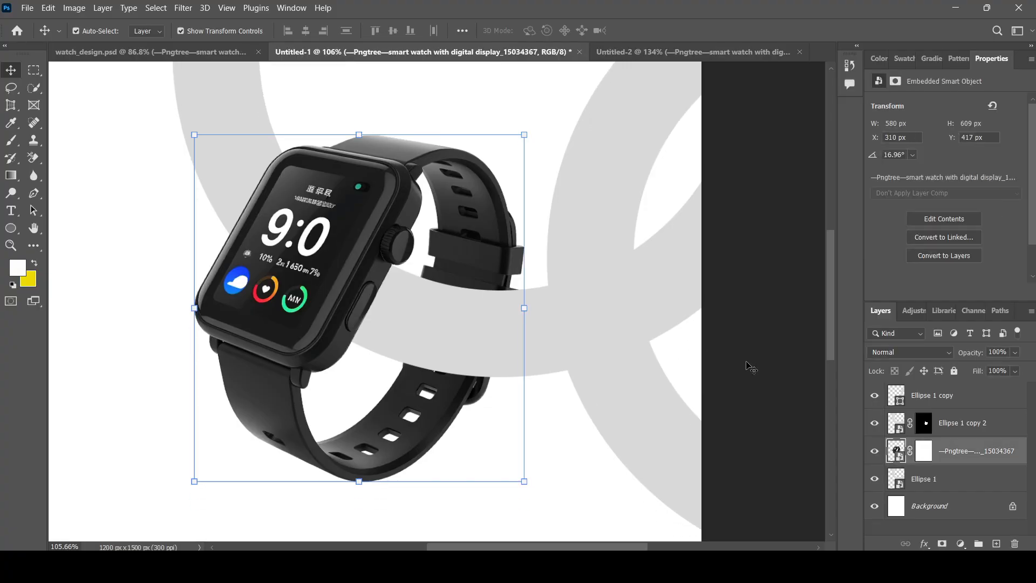
left_click(951, 488)
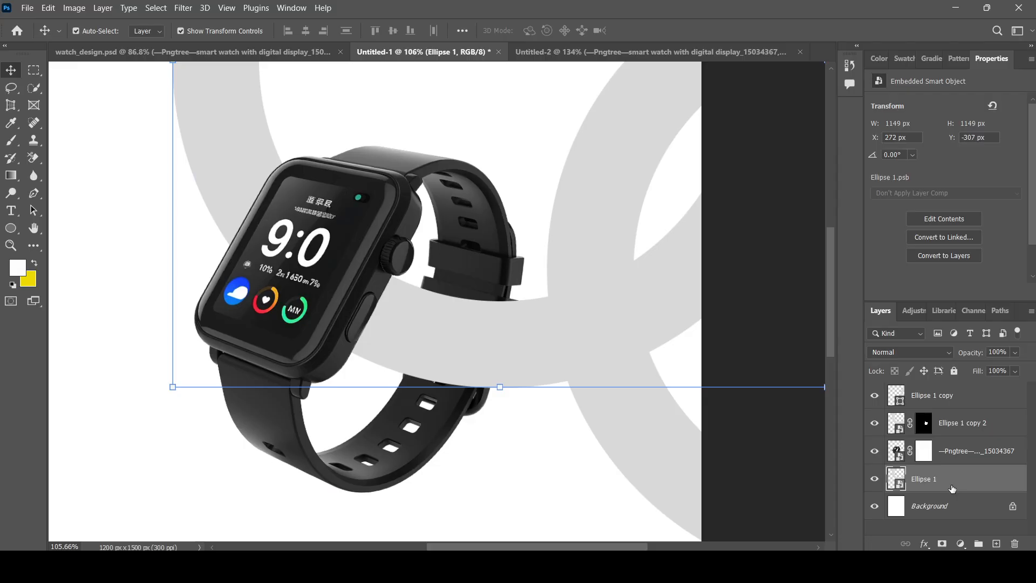
left_click(995, 544)
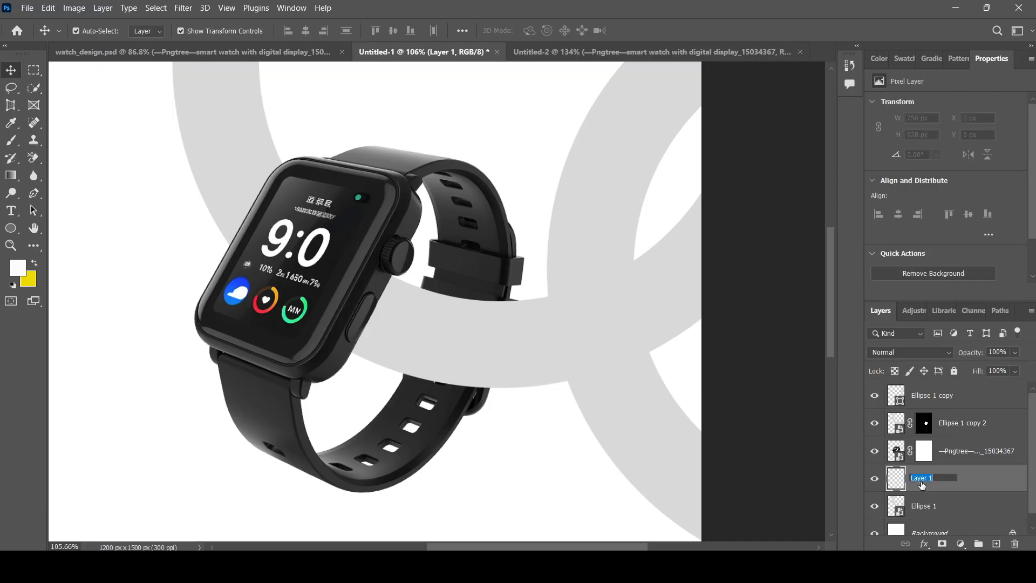
key("Return")
scroll(755, 418, "down", 1)
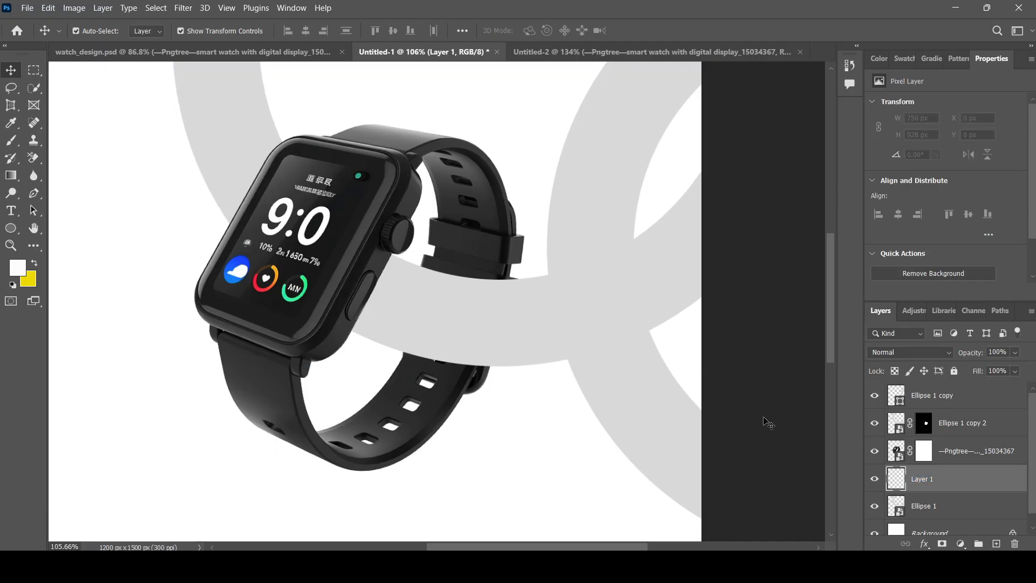
Set the foreground colour to black for brushing on the new layer beneath the smartwatch
key("b")
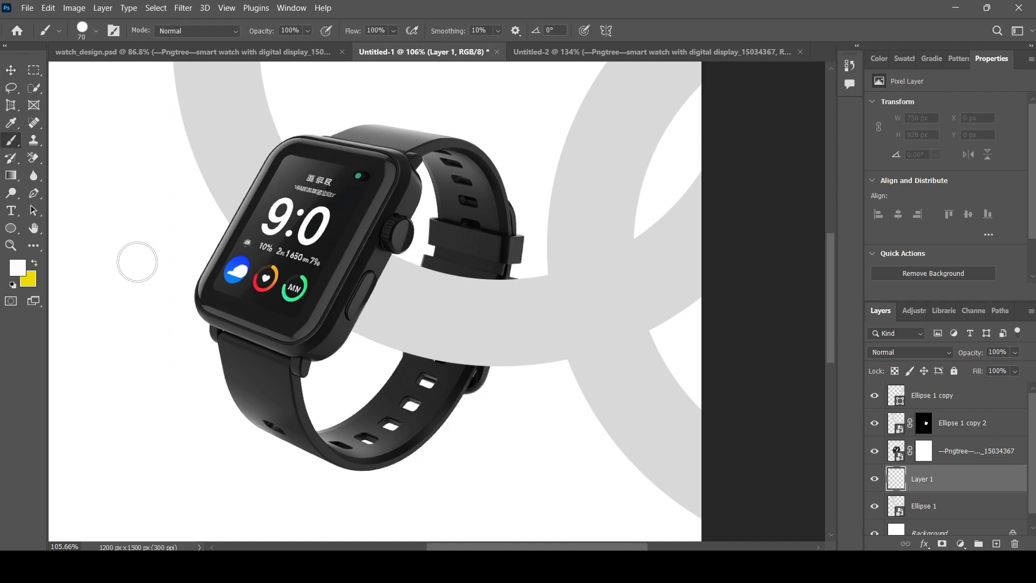
key("i")
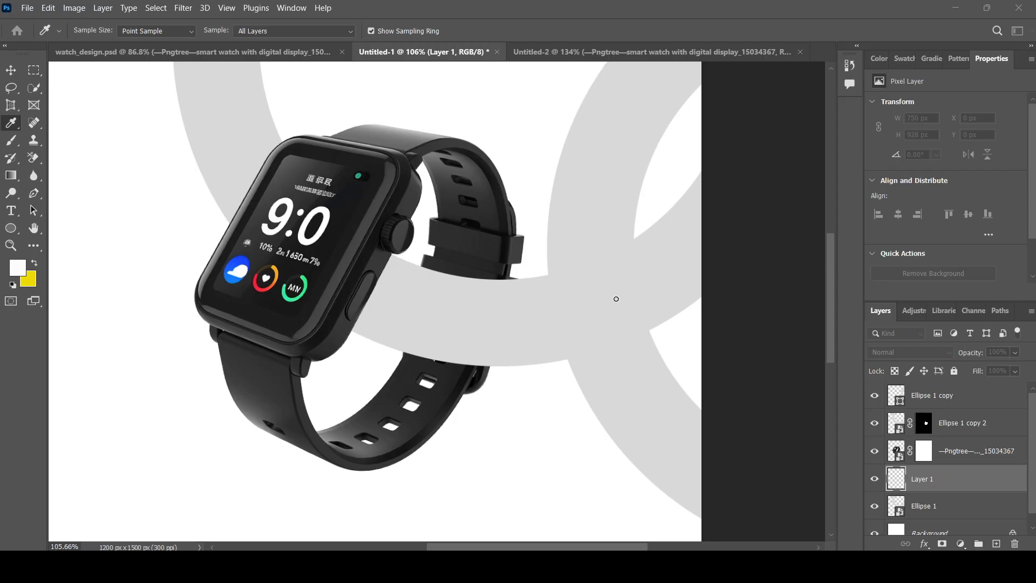
left_click(912, 115)
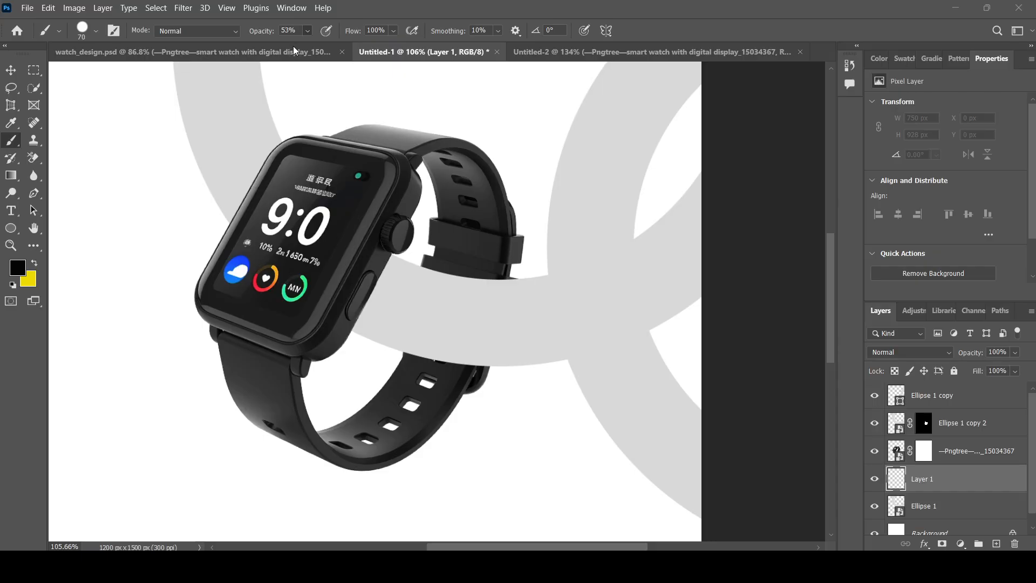
Set the brush to a soft edge, a size of 90 px and 100% opacity
key("0")
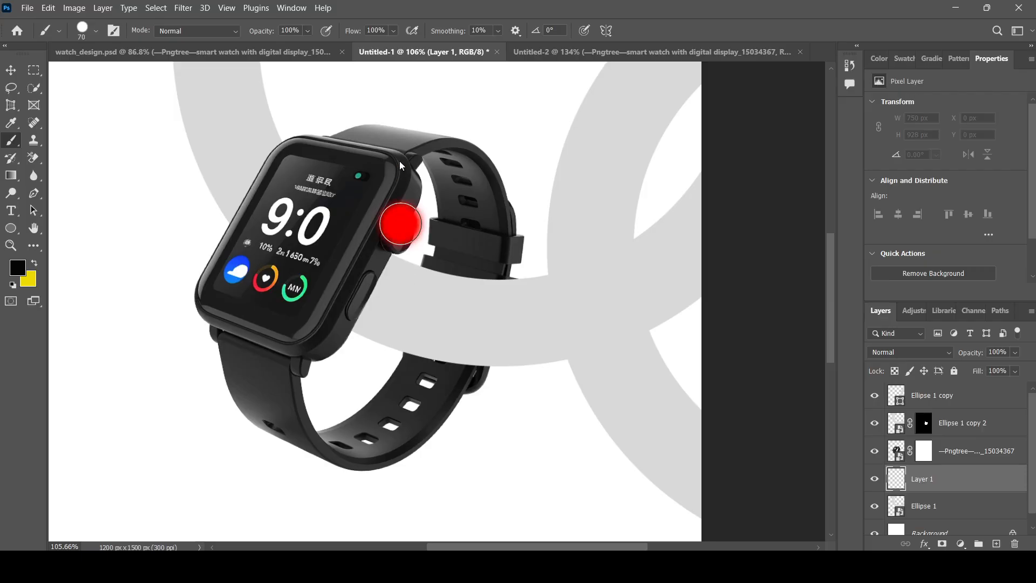
mouse_move(400, 161)
left_mouse_down()
mouse_move(397, 66)
mouse_move(368, 255)
left_mouse_up()
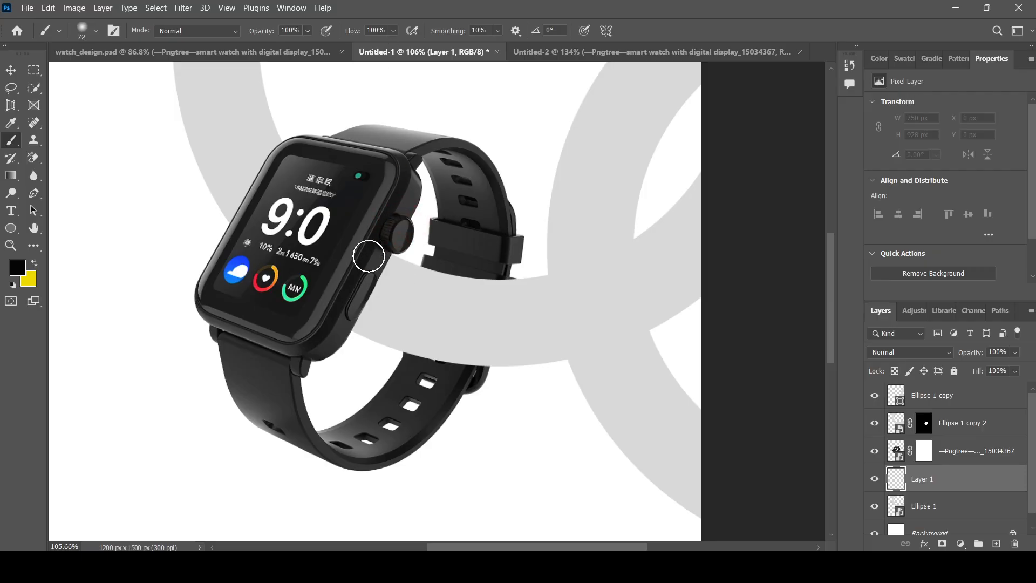
key("bracketright")
scroll(368, 256, "up", 4)
left_click_drag(383, 254, 375, 259)
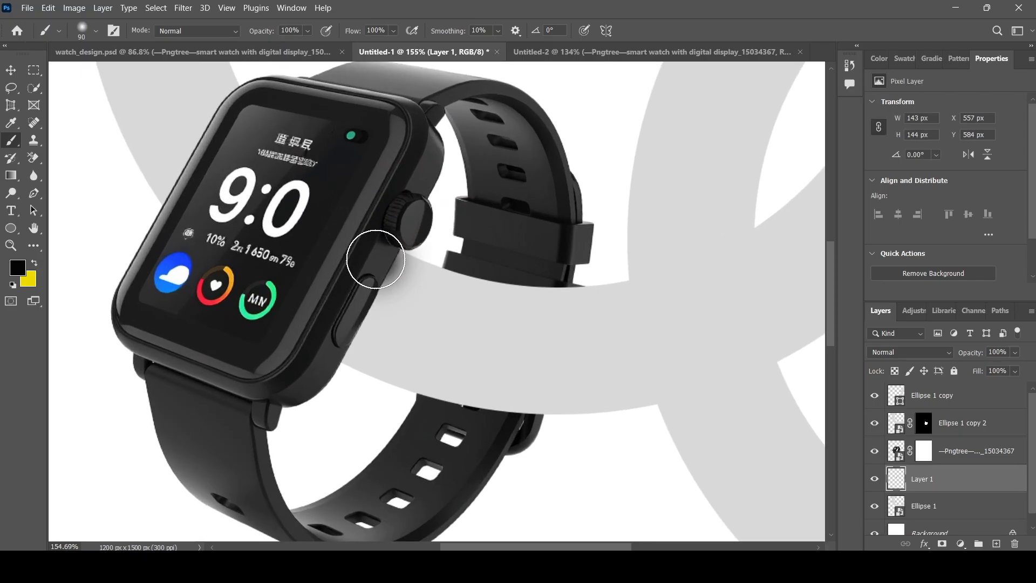
key("ctrl+z")
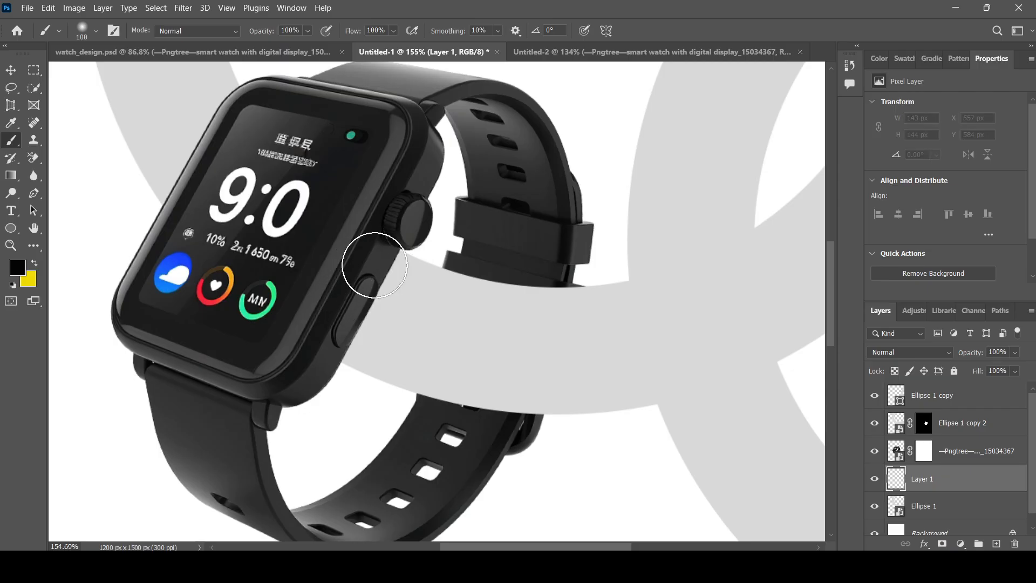
left_click_drag(365, 254, 368, 294)
key("ctrl+z")
left_click(379, 272)
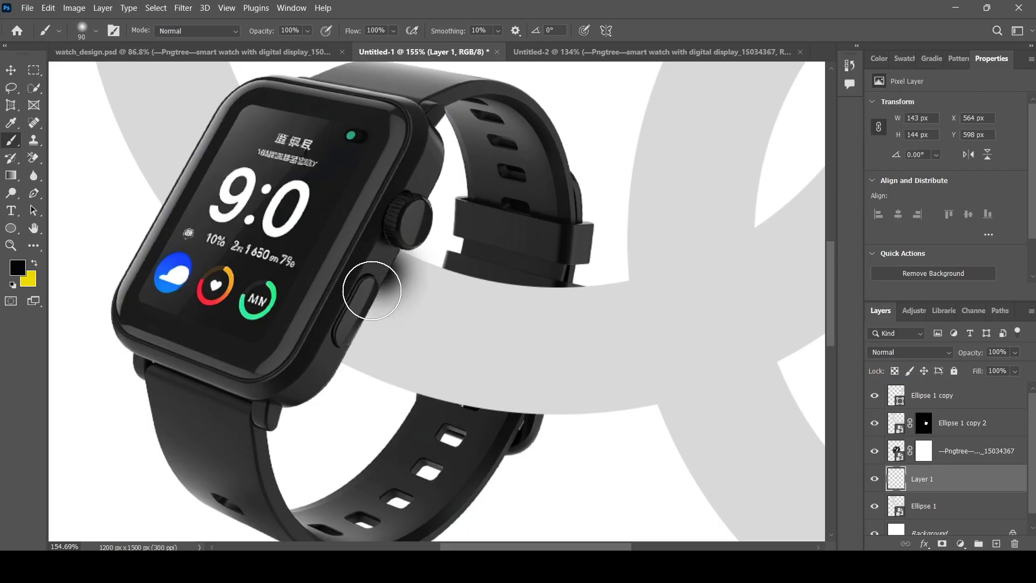
key("ctrl+z")
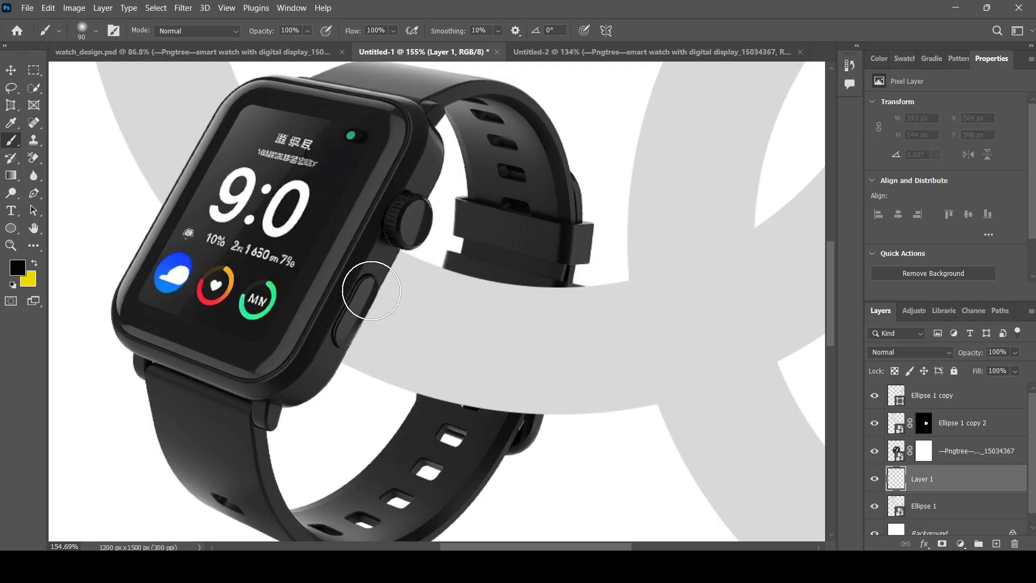
Lower the brush opacity to 43% and paint a soft black shadow on the ring along the watch's crown side
left_click(308, 31)
left_click(293, 46)
left_click(374, 273)
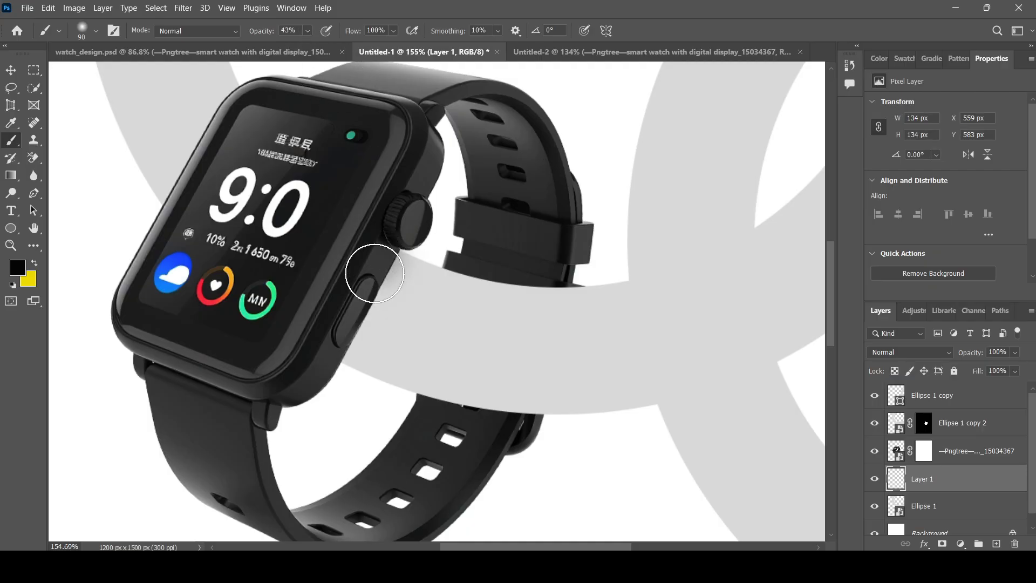
mouse_move(344, 306)
left_mouse_down()
mouse_move(338, 345)
mouse_move(370, 296)
mouse_move(377, 254)
mouse_move(356, 343)
mouse_move(372, 308)
mouse_move(354, 319)
mouse_move(346, 349)
left_mouse_up()
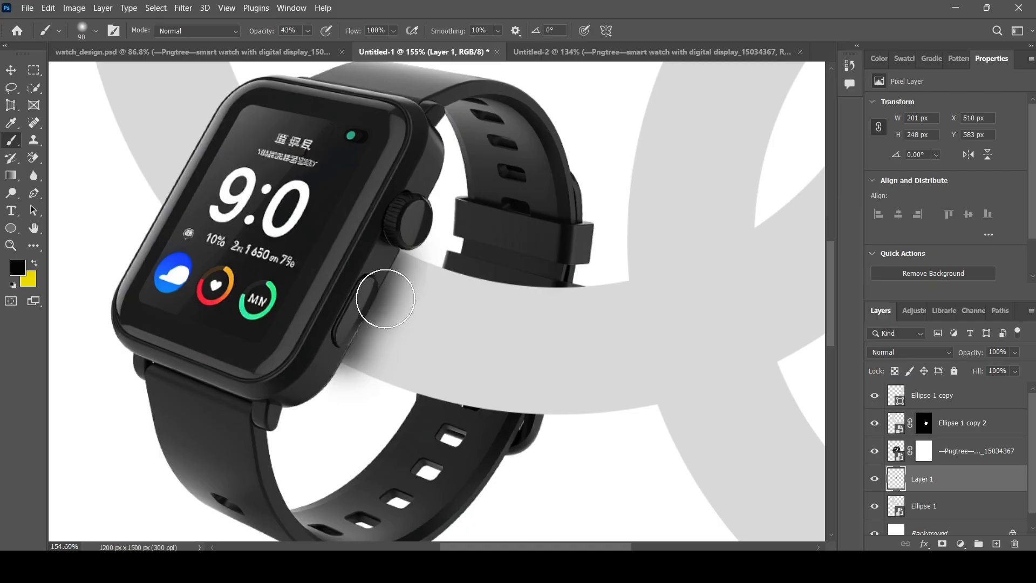
key("ctrl+z")
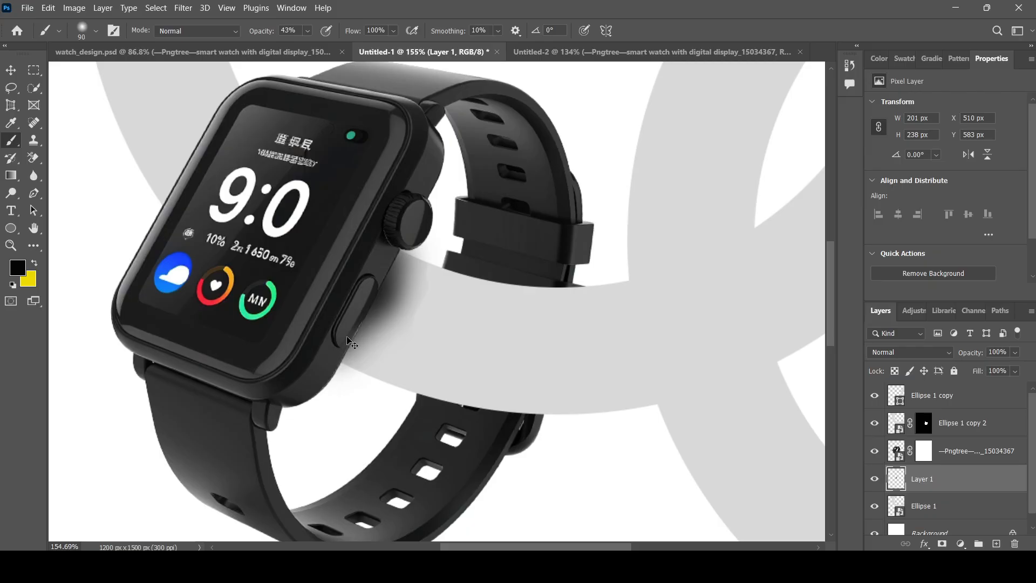
Deepen the shadow on the ring beside the watch case's lower side button
scroll(442, 300, "down", 2)
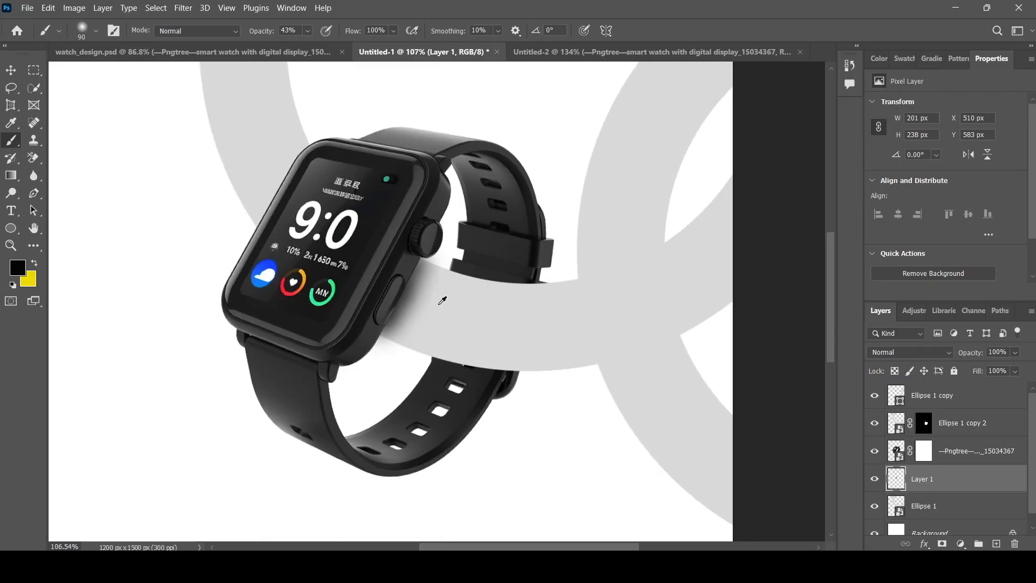
scroll(443, 300, "up", 4)
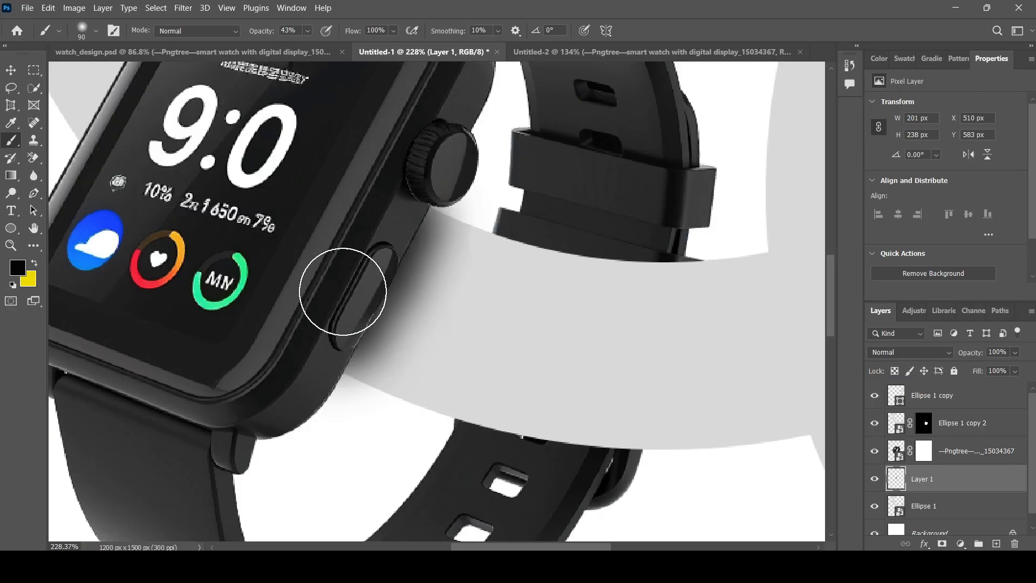
scroll(343, 291, "down", 2)
scroll(346, 296, "up", 1)
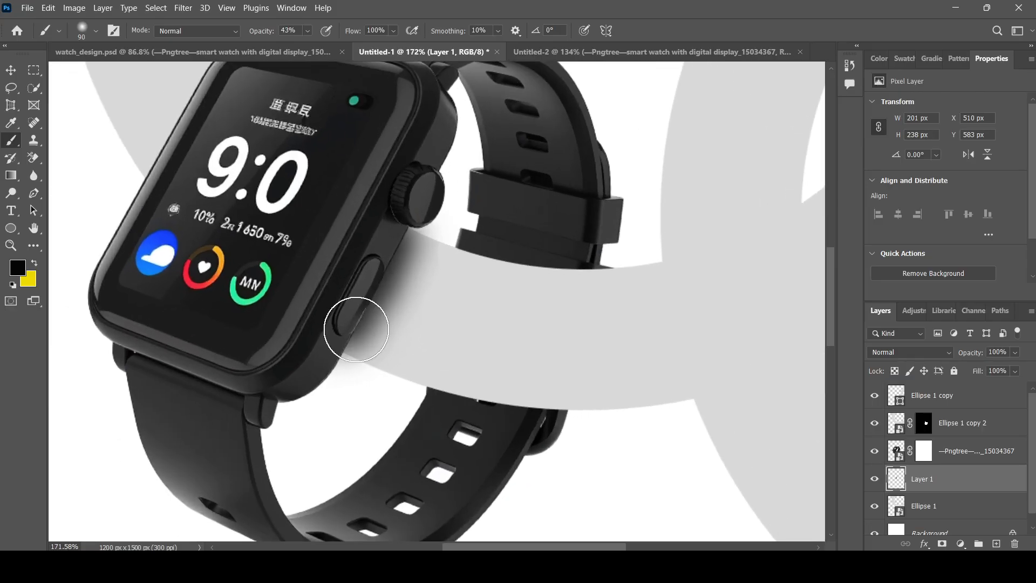
left_click(356, 330)
key("ctrl+z")
left_click(349, 335)
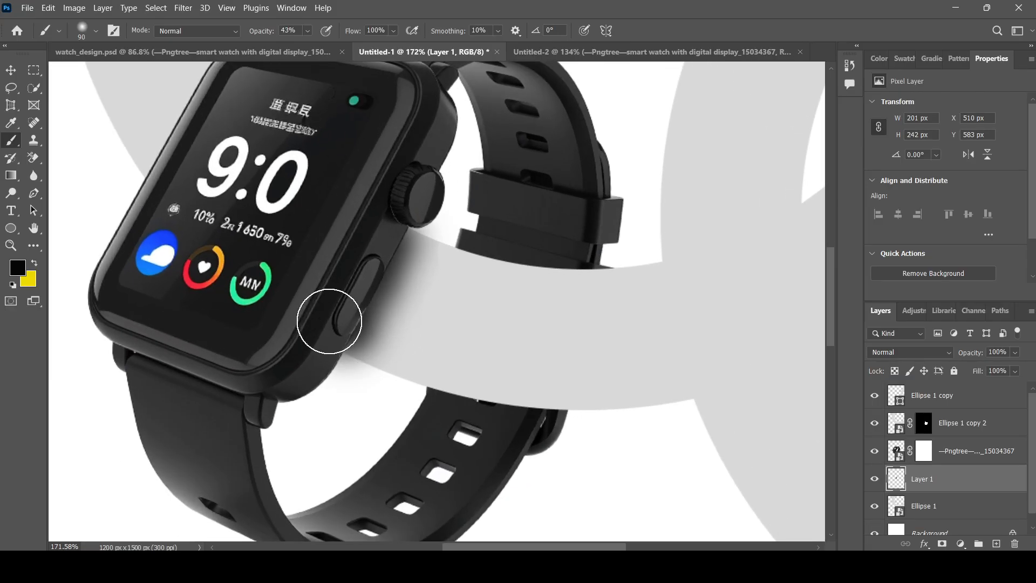
Reduce the opacity of the shadow layer beneath the watch to 89%
scroll(328, 321, "down", 2)
scroll(345, 323, "up", 1)
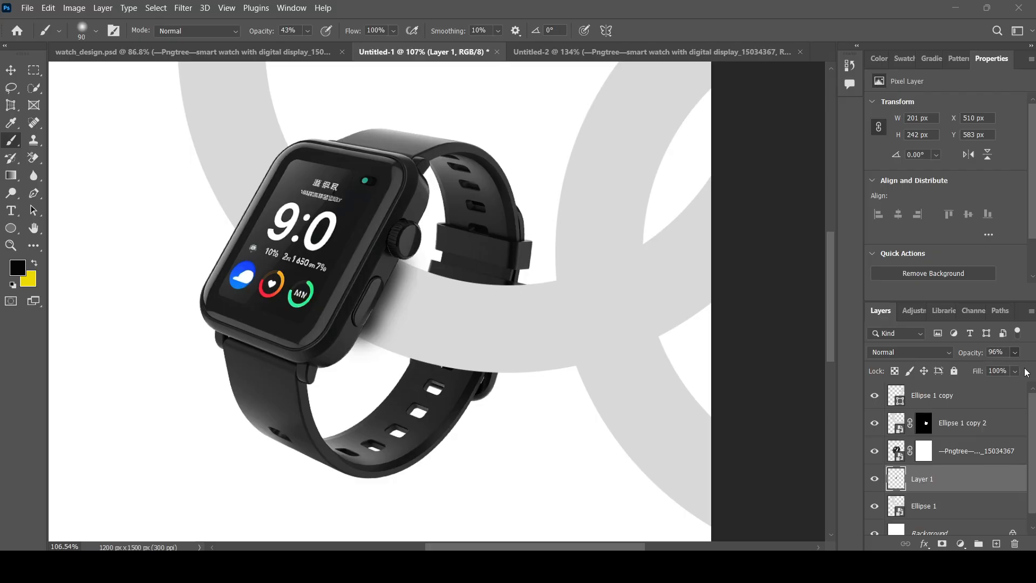
left_click_drag(1024, 368, 1008, 370)
left_click_drag(1021, 371, 1022, 372)
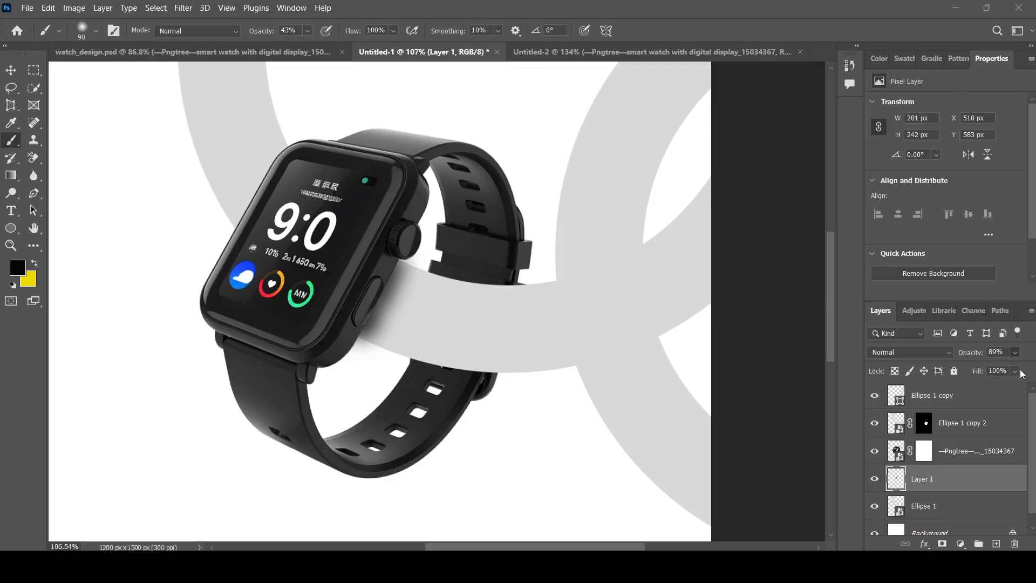
Examine the shadow between the watch case and the ring, both up close and in the wider layout
scroll(396, 335, "down", 3)
scroll(400, 313, "up", 3)
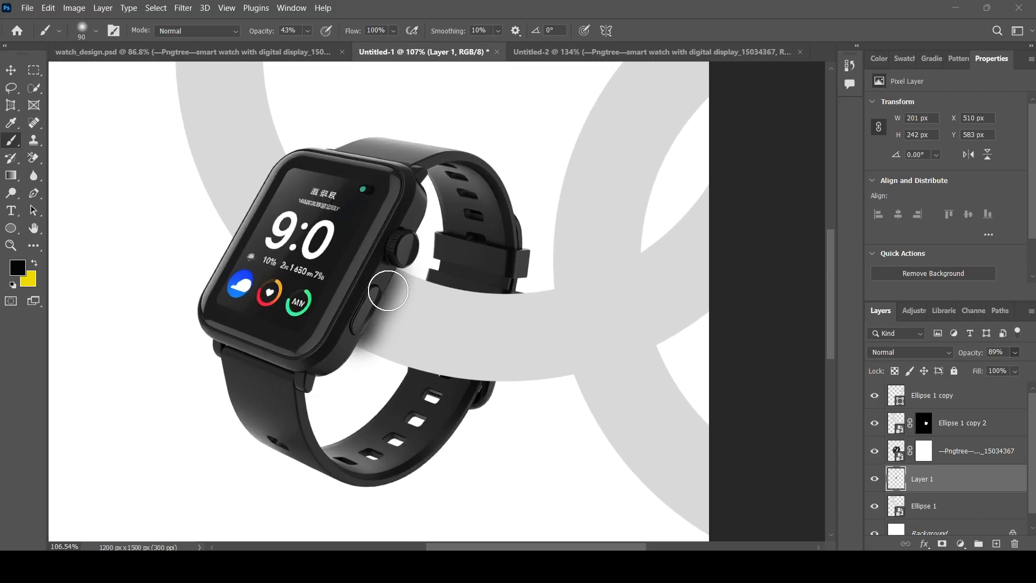
left_click(13, 70)
scroll(430, 275, "down", 3)
left_click(714, 319)
scroll(475, 283, "up", 1)
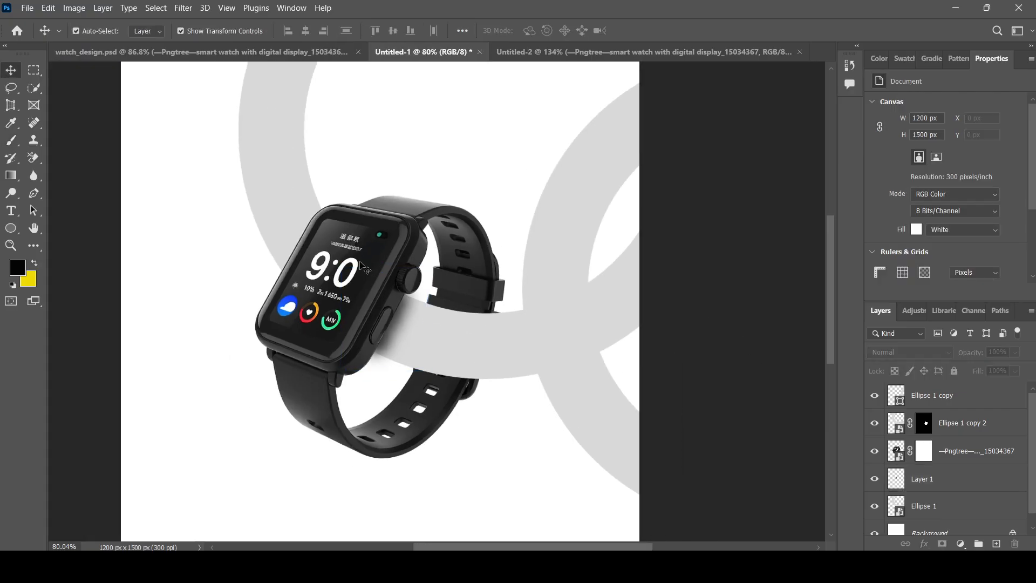
scroll(473, 283, "down", 2)
scroll(475, 283, "up", 3)
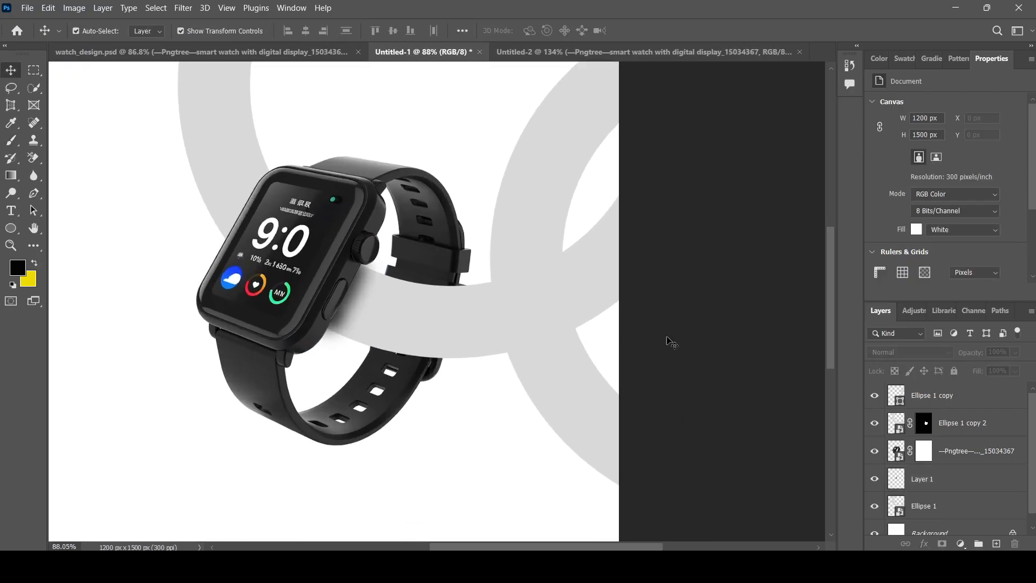
Convert the second ring, which extends past the page edge, to a smart object
left_click(549, 250)
scroll(736, 375, "down", 3)
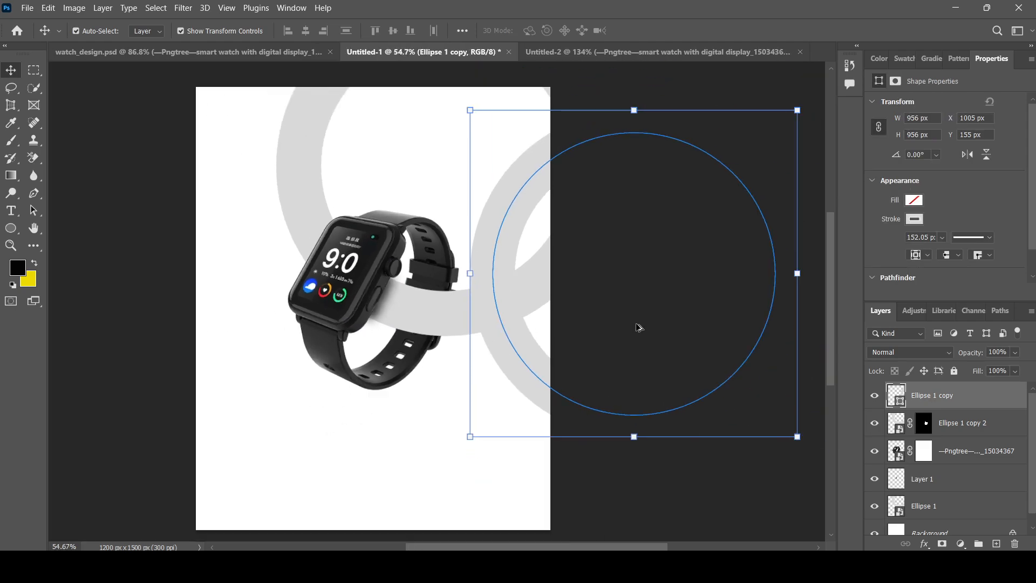
scroll(638, 326, "up", 1)
scroll(617, 359, "down", 3)
scroll(613, 357, "up", 2)
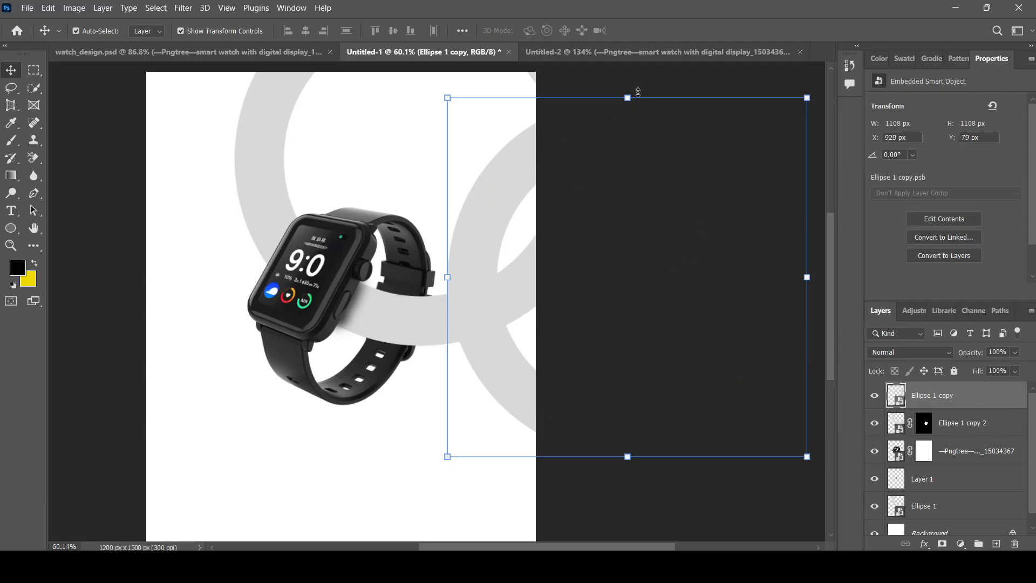
Rotate the second ring by 35.13° with Free Transform and deselect it
key("ctrl+t")
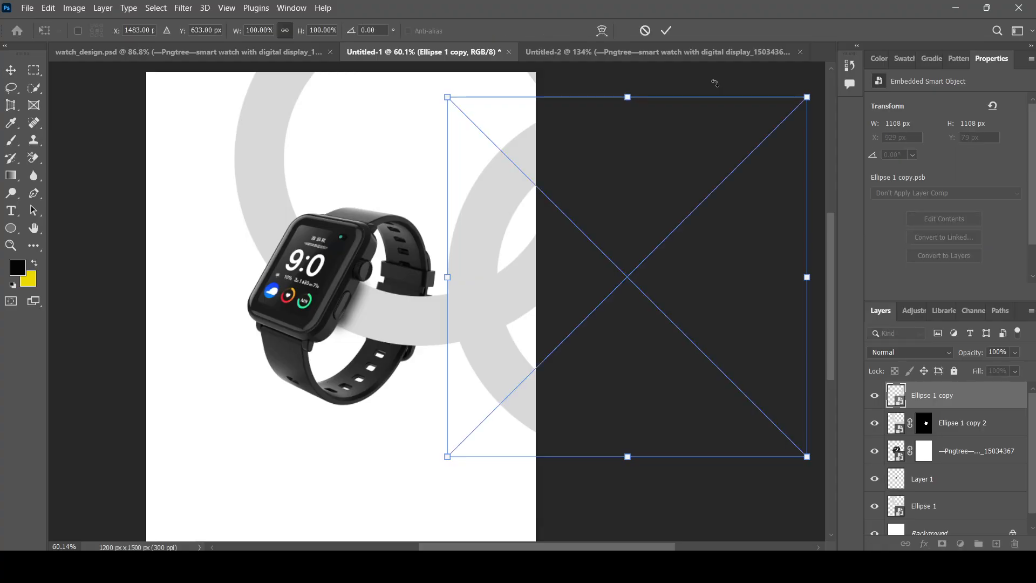
left_click_drag(714, 83, 726, 222)
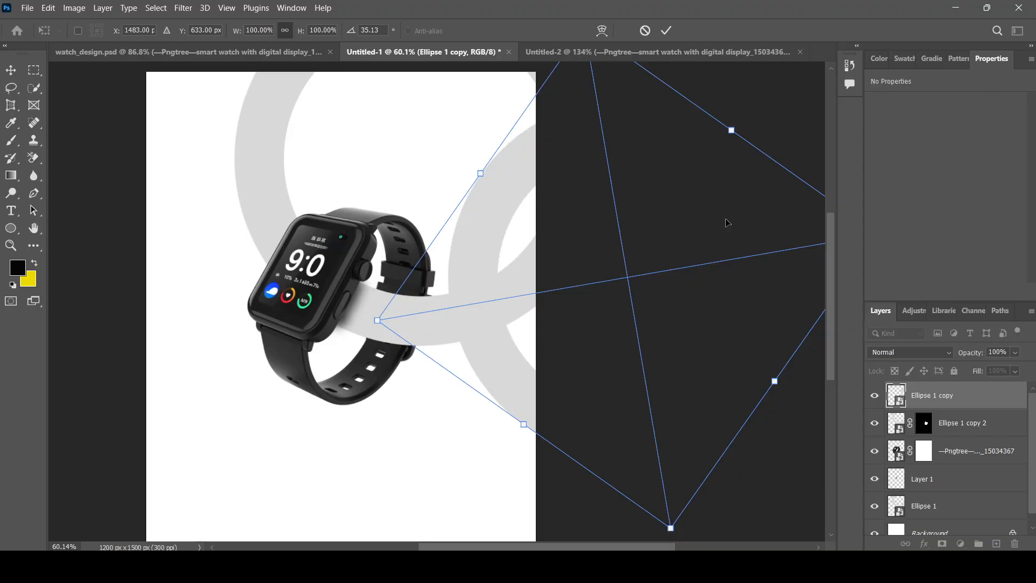
scroll(754, 143, "up", 2)
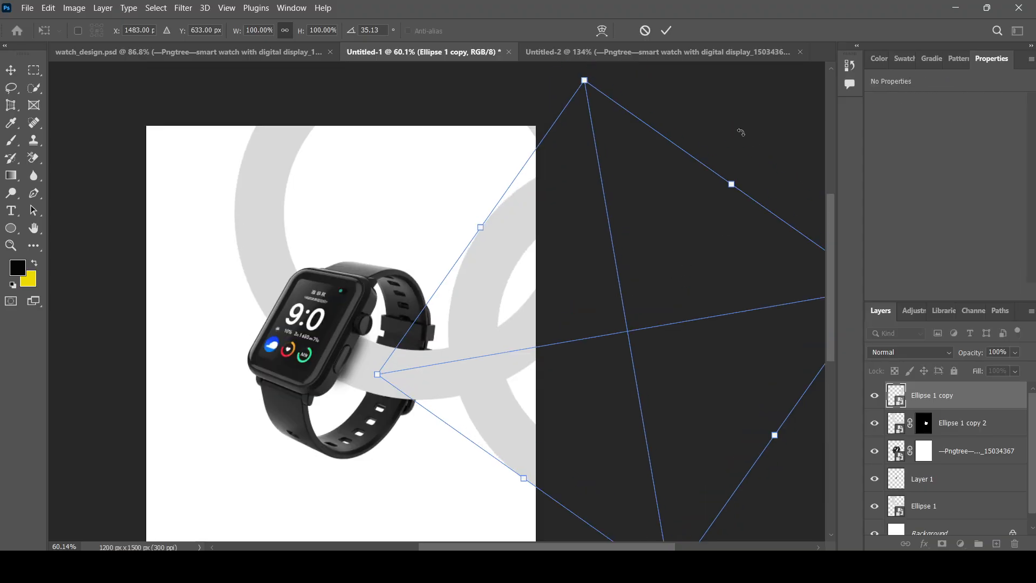
key("Return")
left_click(745, 139)
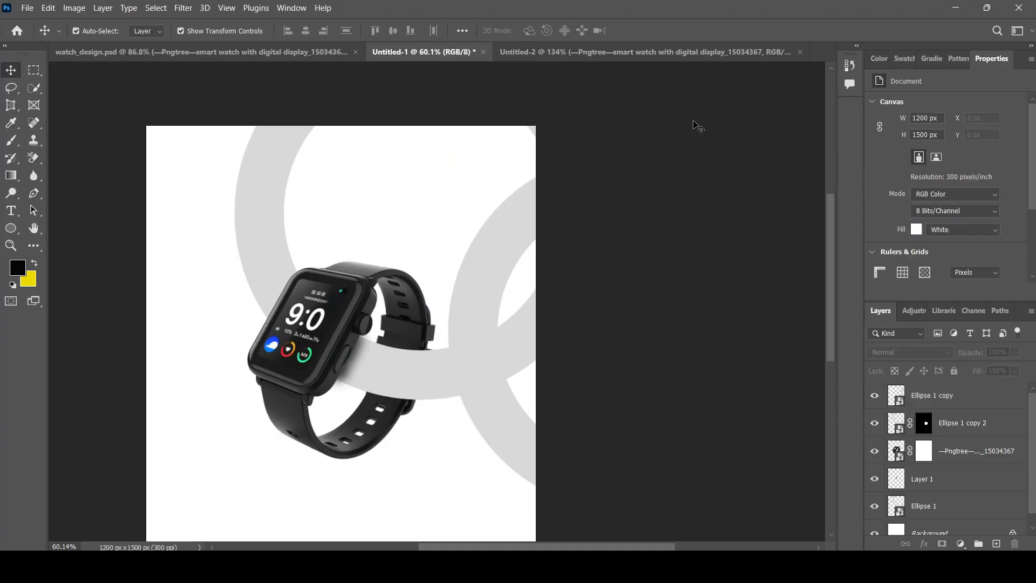
Examine where the two rings overlap and check which layer each ring belongs to
scroll(687, 176, "down", 1)
scroll(692, 218, "up", 1)
left_click(957, 404)
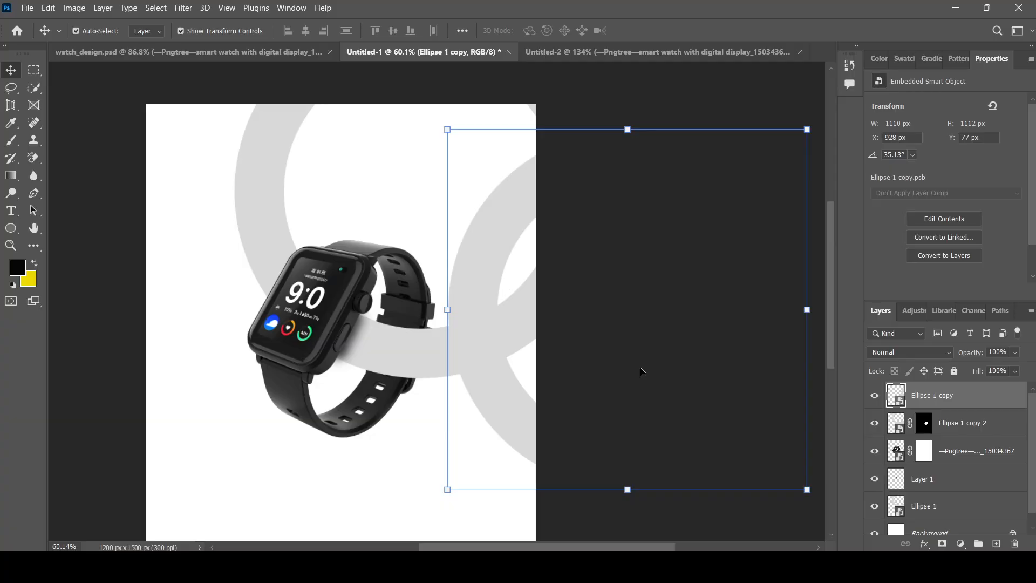
scroll(642, 372, "down", 1)
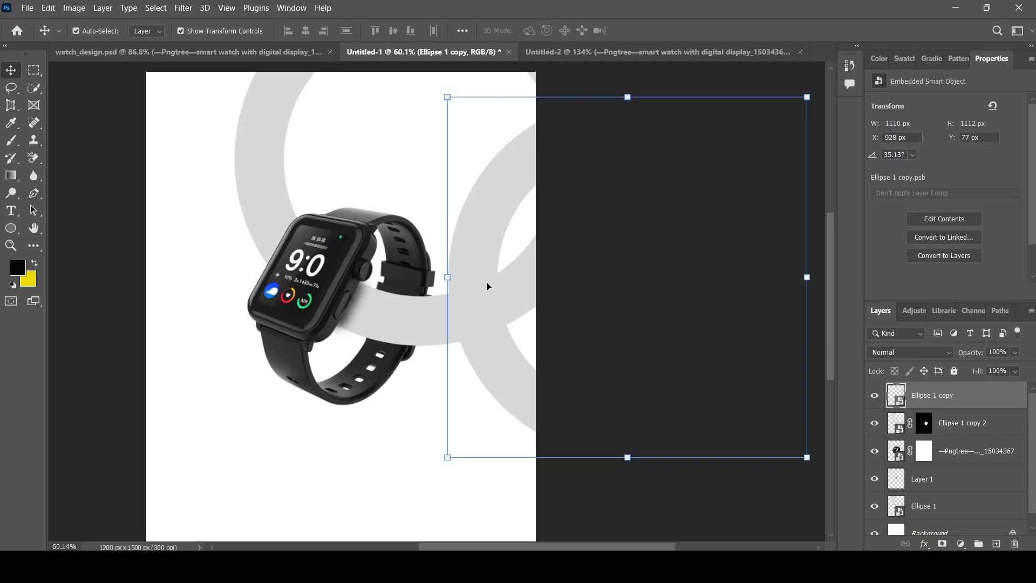
scroll(492, 282, "up", 2)
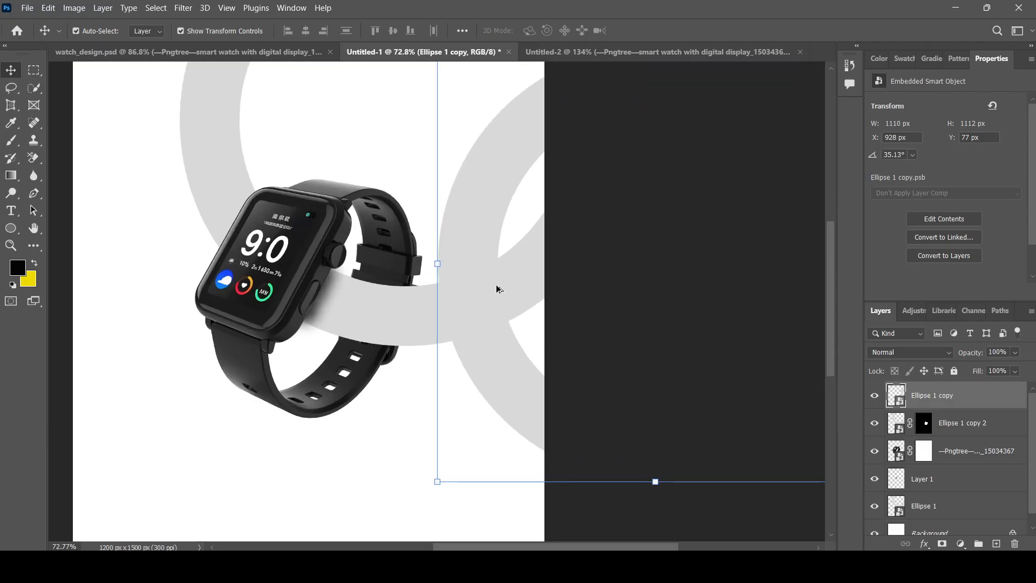
scroll(496, 289, "up", 1)
left_click(513, 292)
left_click(467, 205)
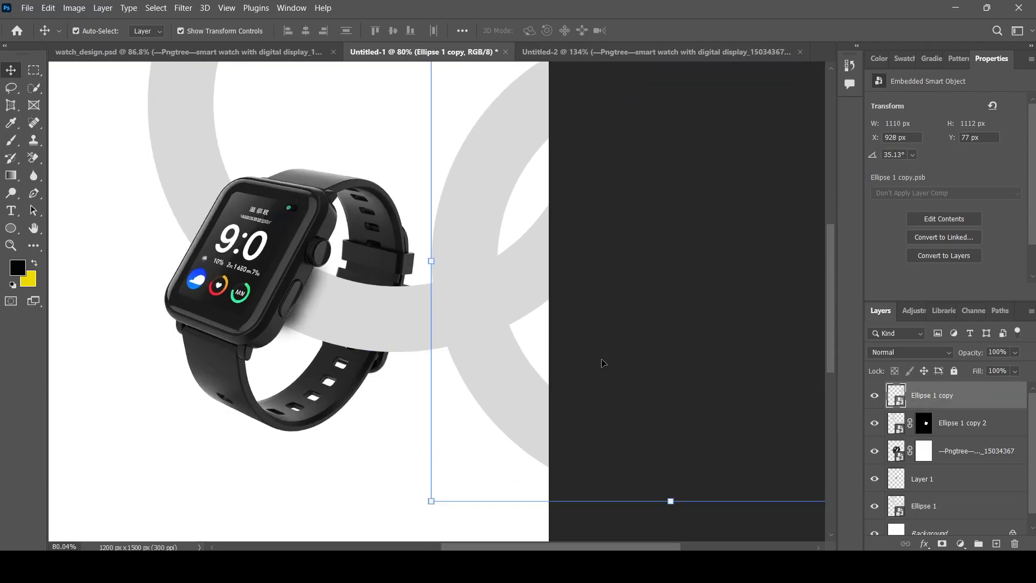
left_click(387, 316)
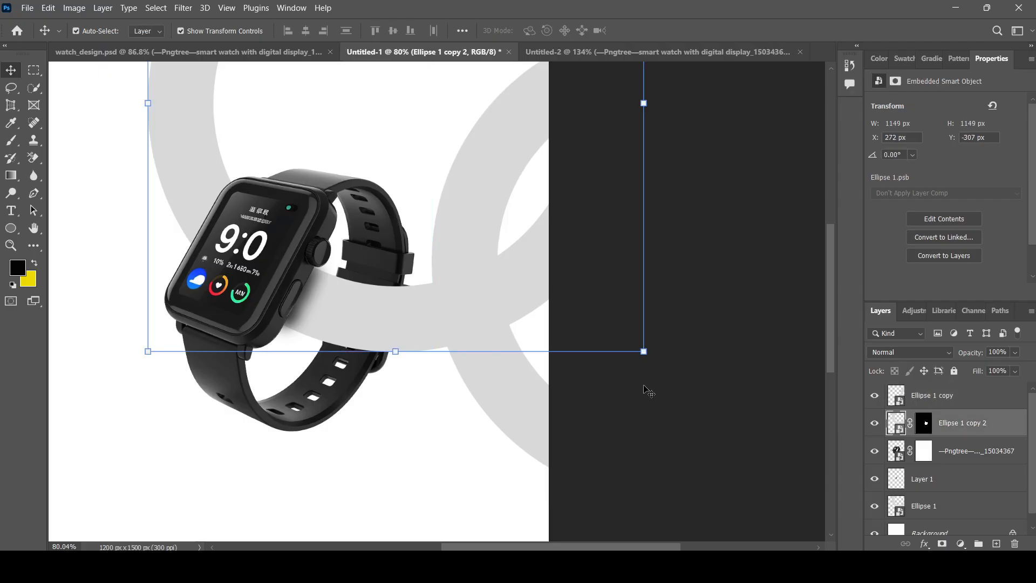
Create a new empty layer directly above the smartwatch and below the masked ring copy
left_click(970, 457)
left_click(996, 543)
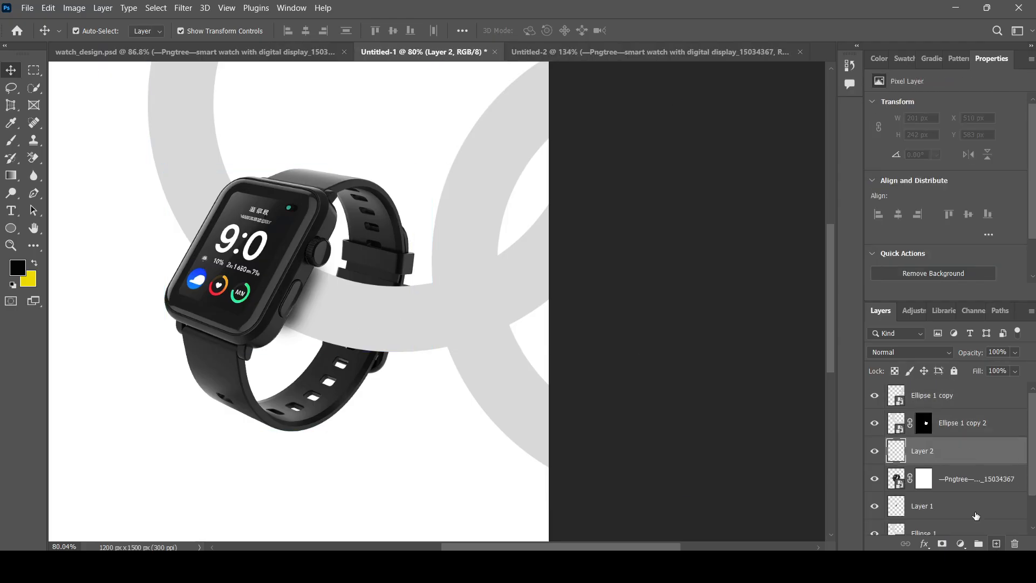
scroll(507, 241, "up", 3)
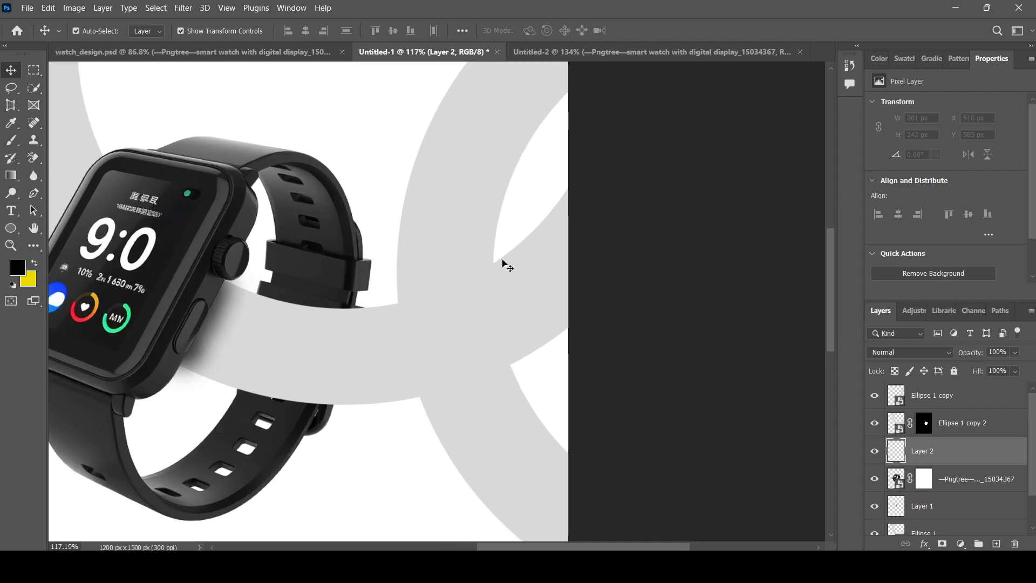
Paint a soft black brush dab at 43% opacity where the second ring's inner edge meets the first ring
key("b")
scroll(469, 275, "up", 1)
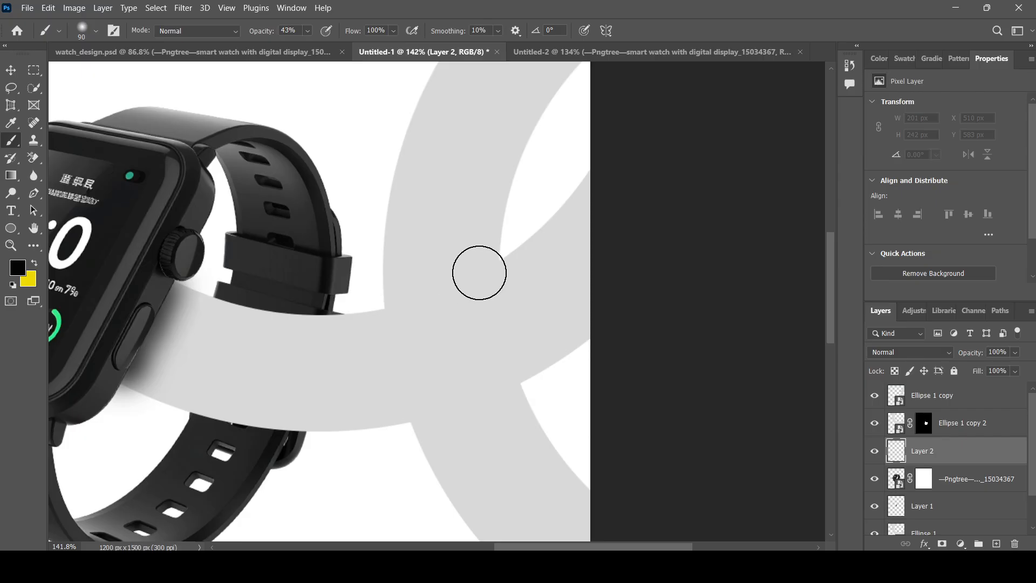
left_click(469, 278)
scroll(496, 278, "down", 1)
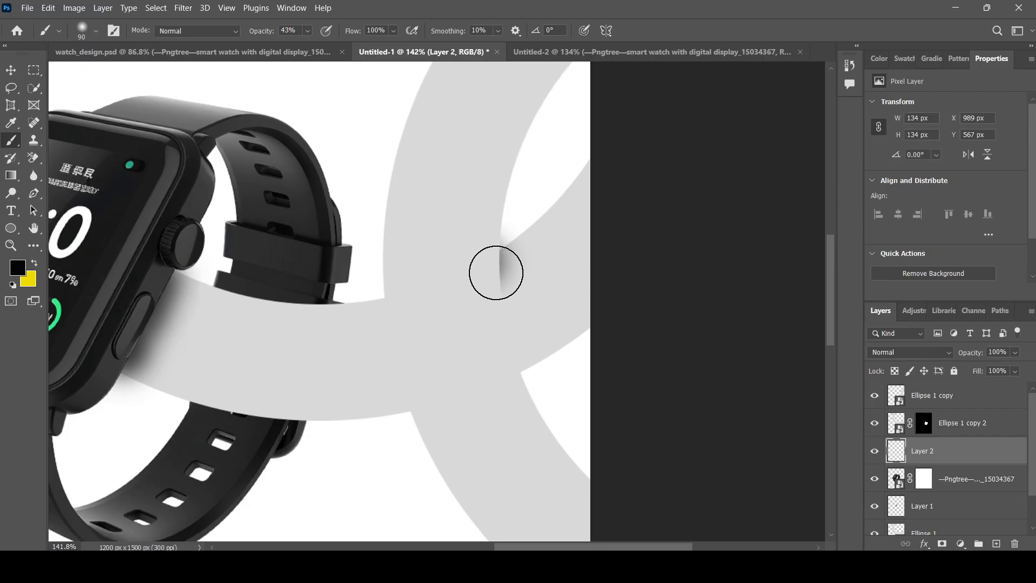
mouse_move(499, 262)
left_mouse_down()
mouse_move(513, 345)
mouse_move(542, 355)
left_mouse_up()
key("ctrl+z")
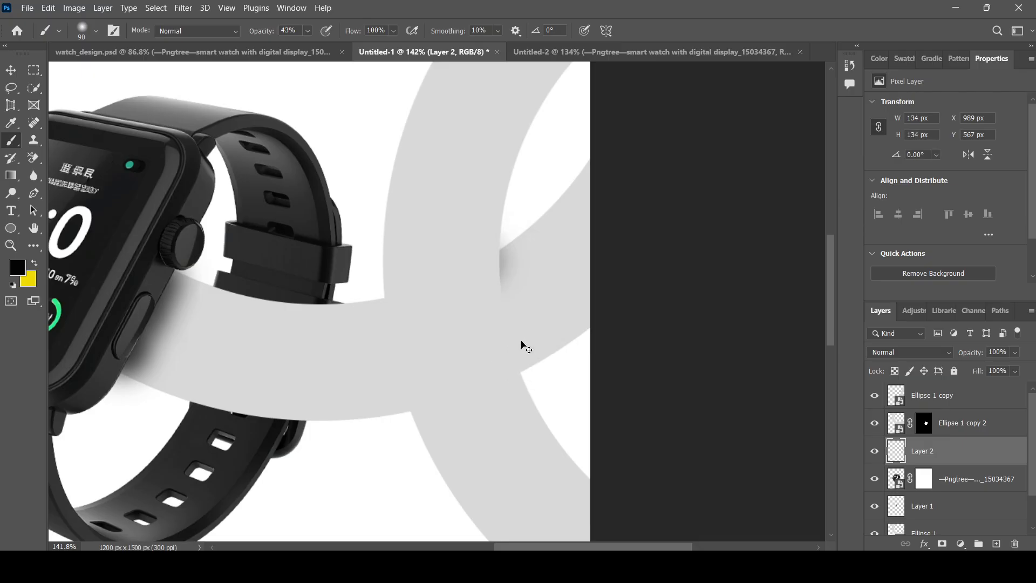
scroll(499, 285, "up", 4)
left_click_drag(492, 300, 493, 297)
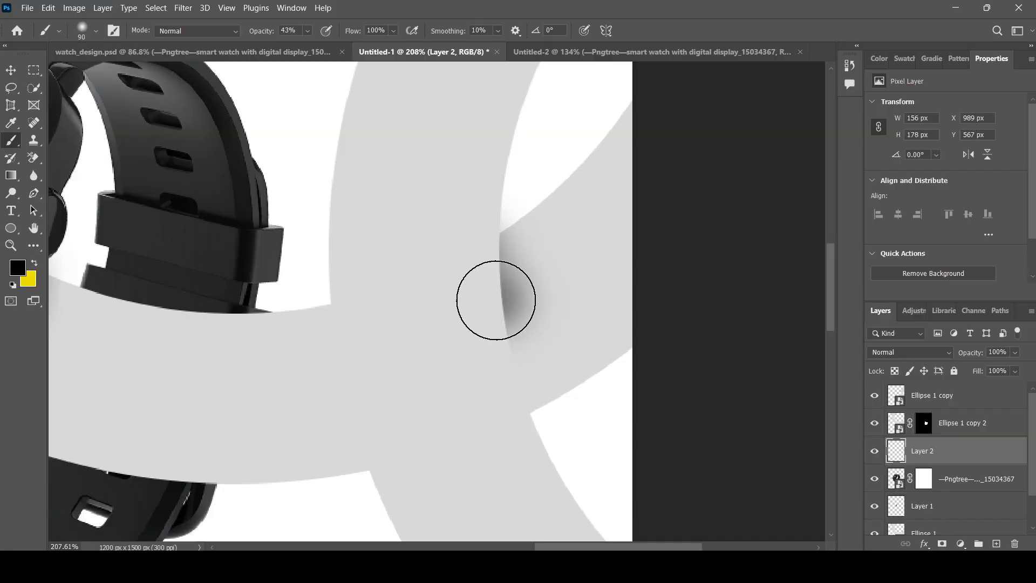
scroll(494, 310, "down", 2)
left_click(493, 311)
scroll(492, 313, "down", 1)
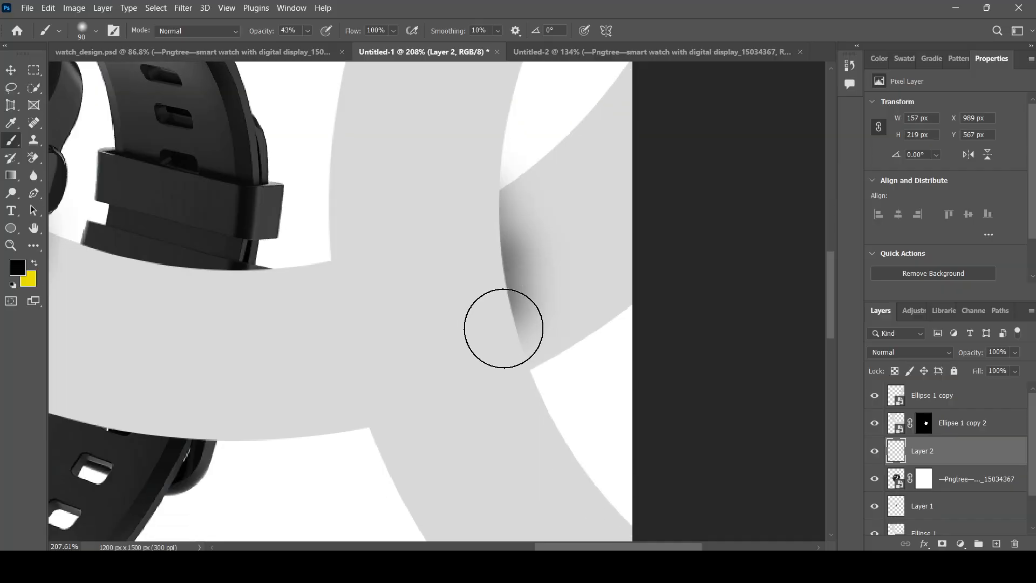
left_click(503, 327)
scroll(467, 285, "down", 2)
key("ctrl+z")
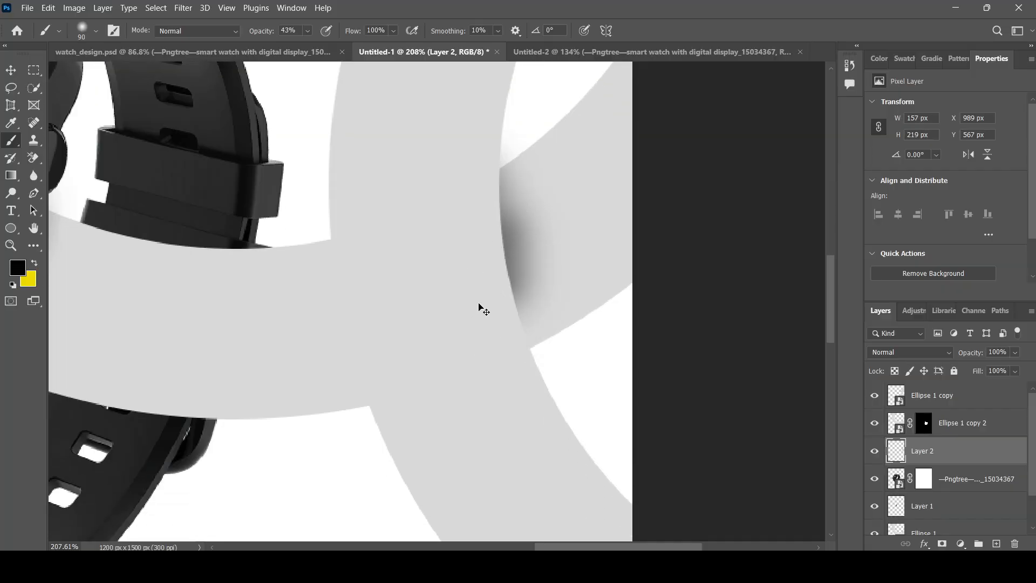
key("ctrl+z")
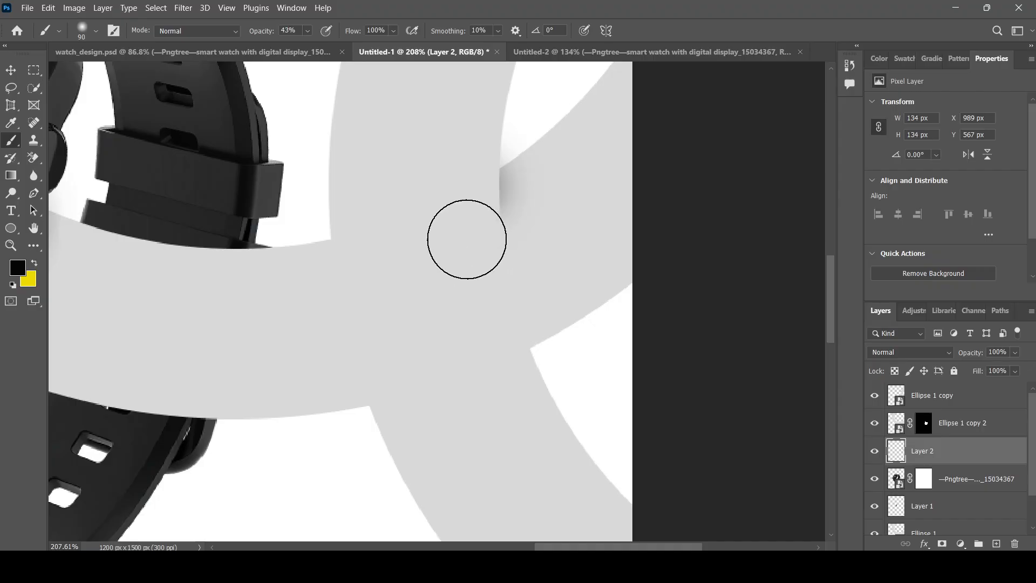
Extend the soft black shadow down along the second ring's inner edge across the first ring
left_click(471, 294)
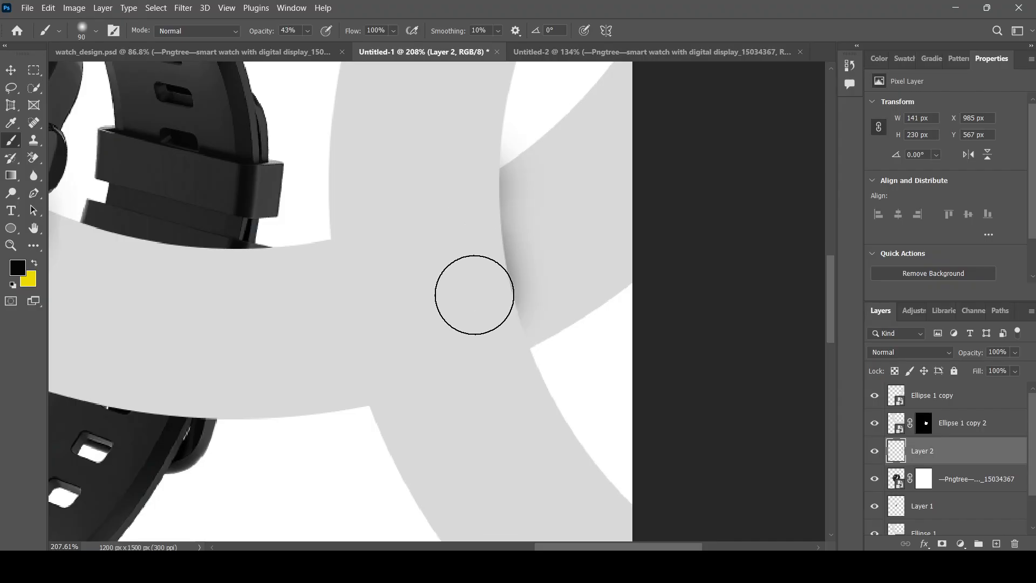
scroll(474, 309, "down", 2)
left_click(480, 303)
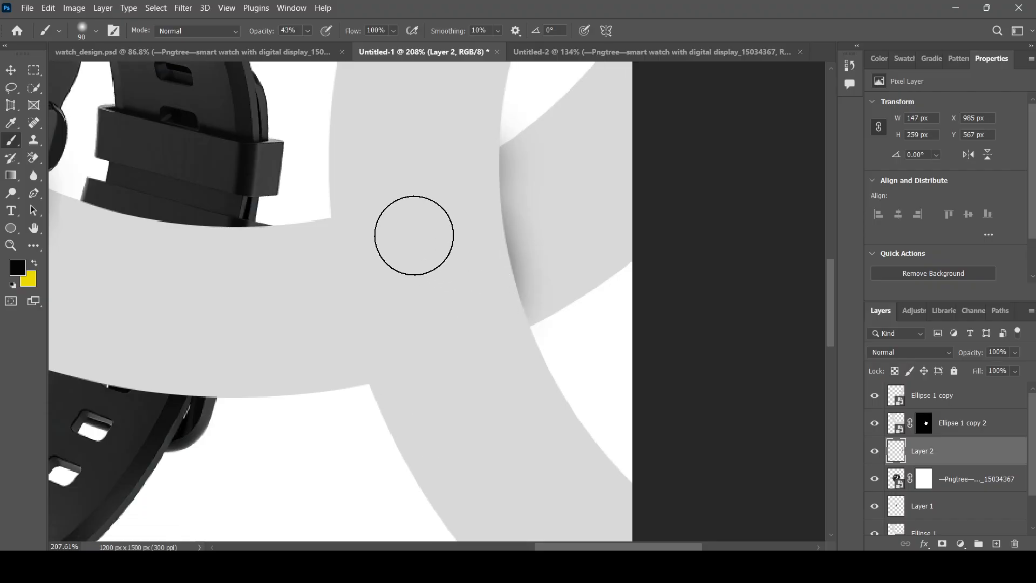
Brush a soft black shadow onto the first ring along the second ring's outer edge
left_click_drag(370, 237, 375, 277)
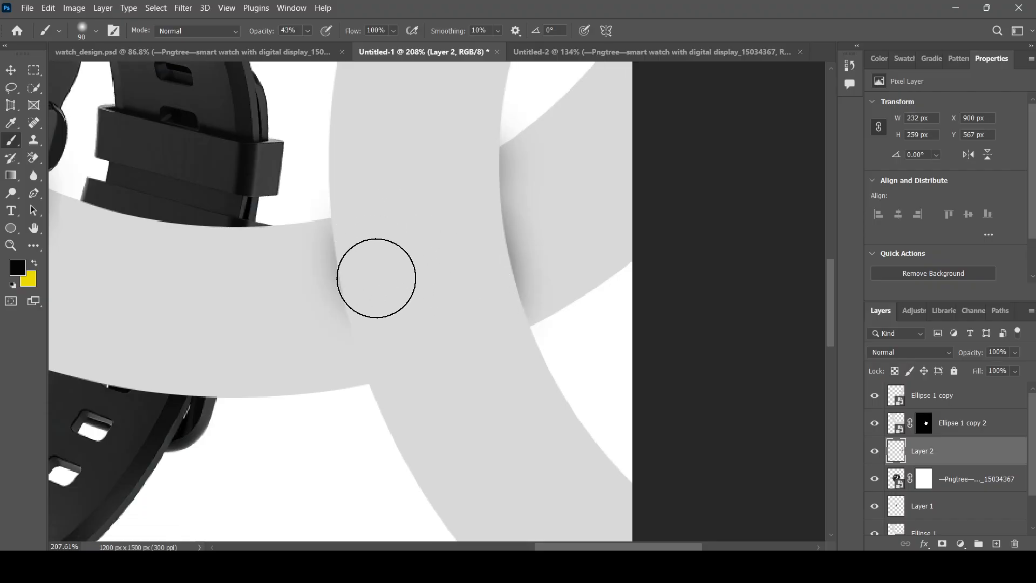
scroll(386, 292, "down", 3)
left_click(386, 292)
scroll(383, 290, "down", 2)
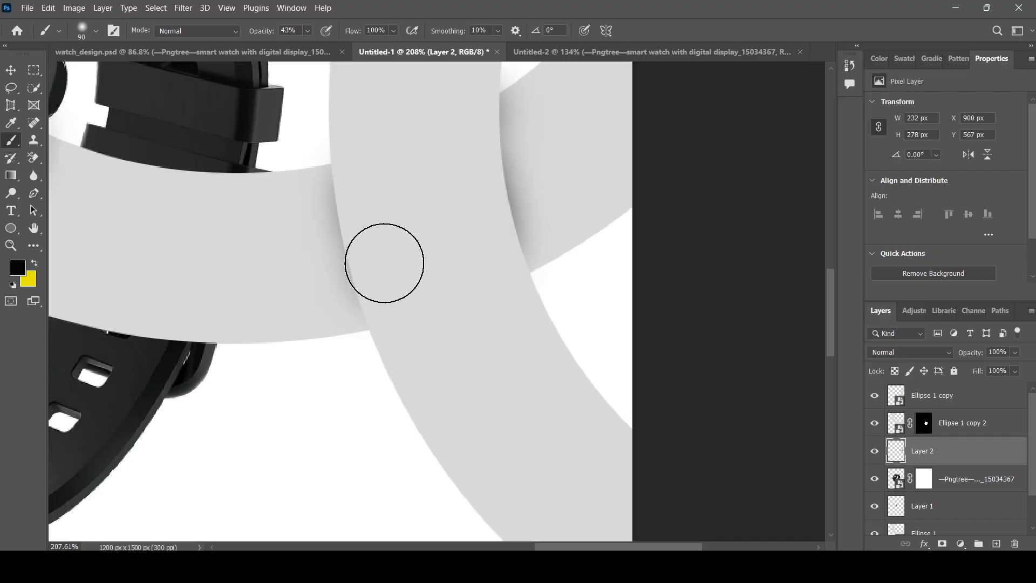
left_click(384, 263)
scroll(507, 253, "down", 3)
scroll(413, 212, "up", 4)
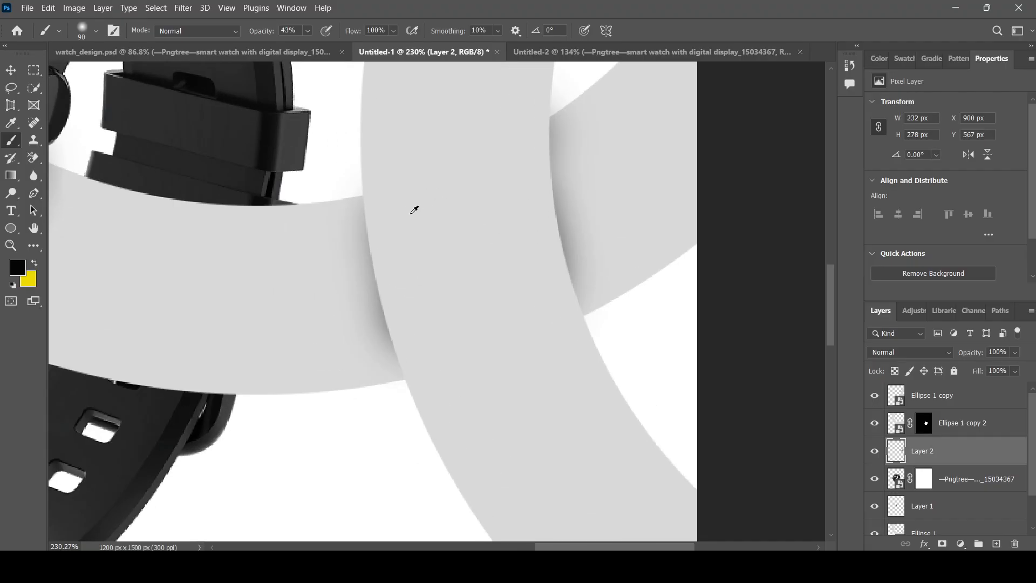
scroll(492, 226, "down", 2)
scroll(496, 221, "down", 3)
scroll(493, 270, "up", 3)
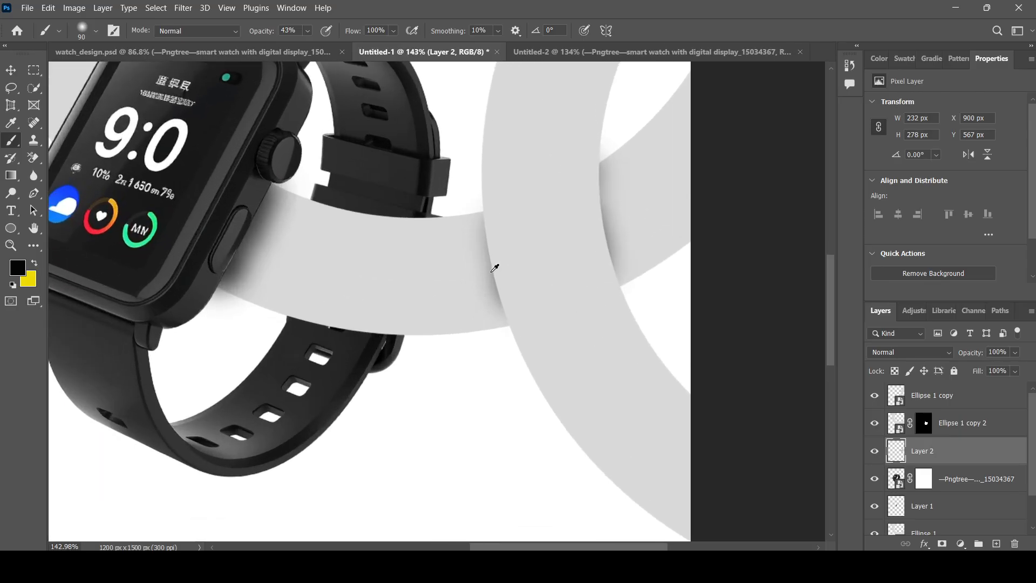
scroll(509, 273, "up", 3)
left_click(502, 231)
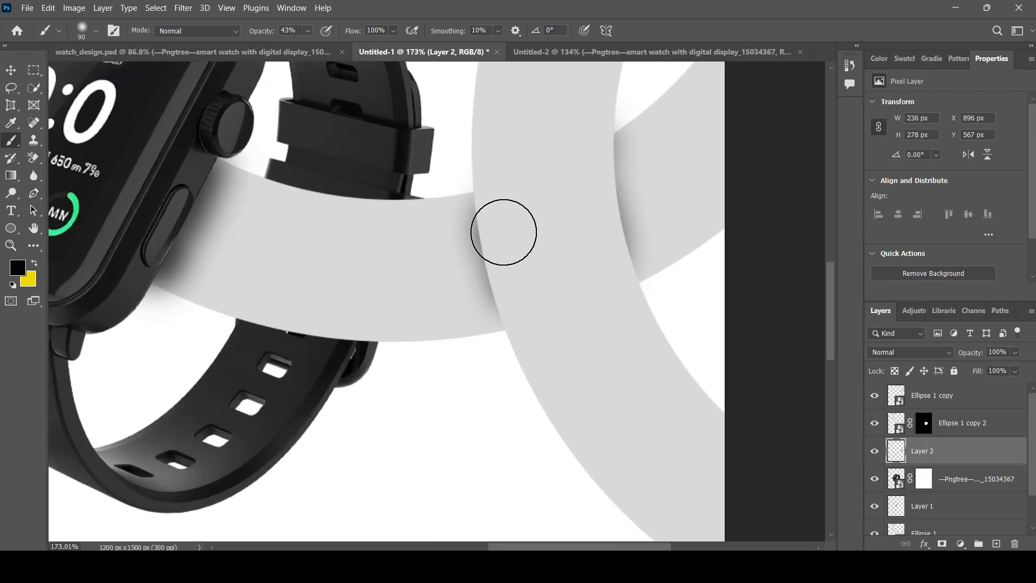
scroll(523, 256, "down", 2)
scroll(523, 257, "down", 2)
scroll(520, 266, "up", 4)
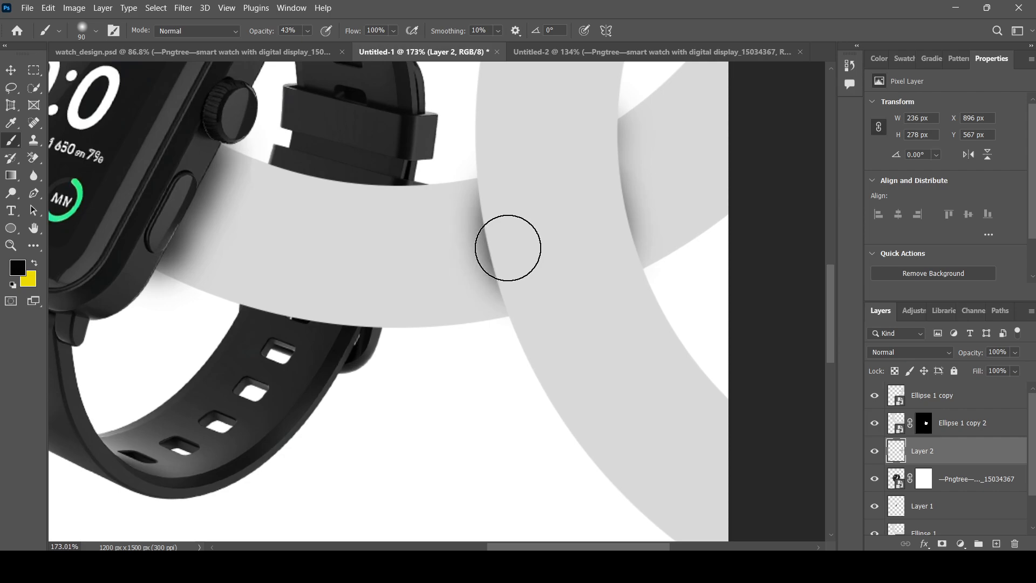
left_click(475, 296)
key("ctrl+z")
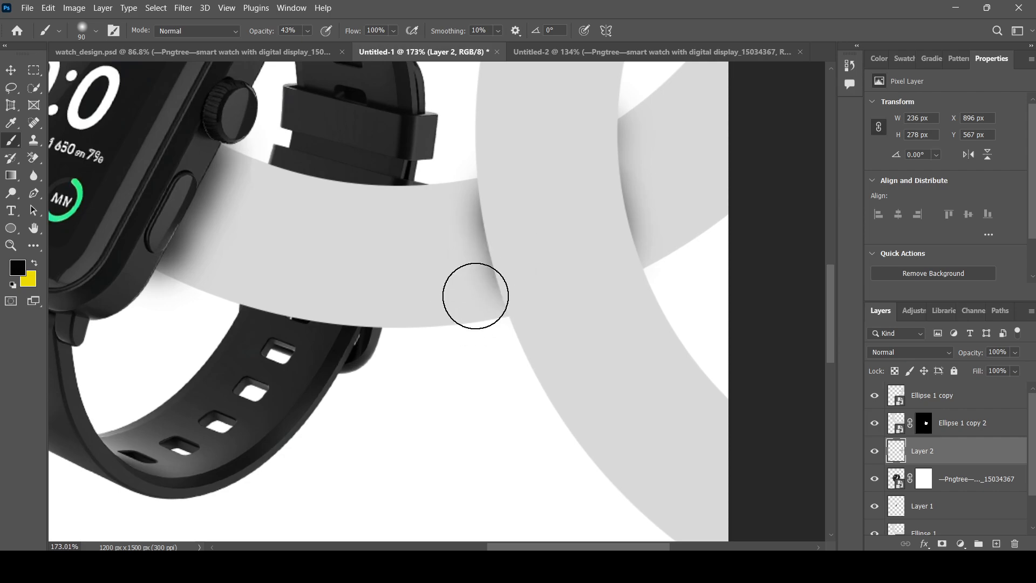
key("ctrl+z")
Darken the shadow beside the second ring's outer edge with one more soft black brush dab
scroll(514, 287, "down", 4)
scroll(532, 283, "up", 4)
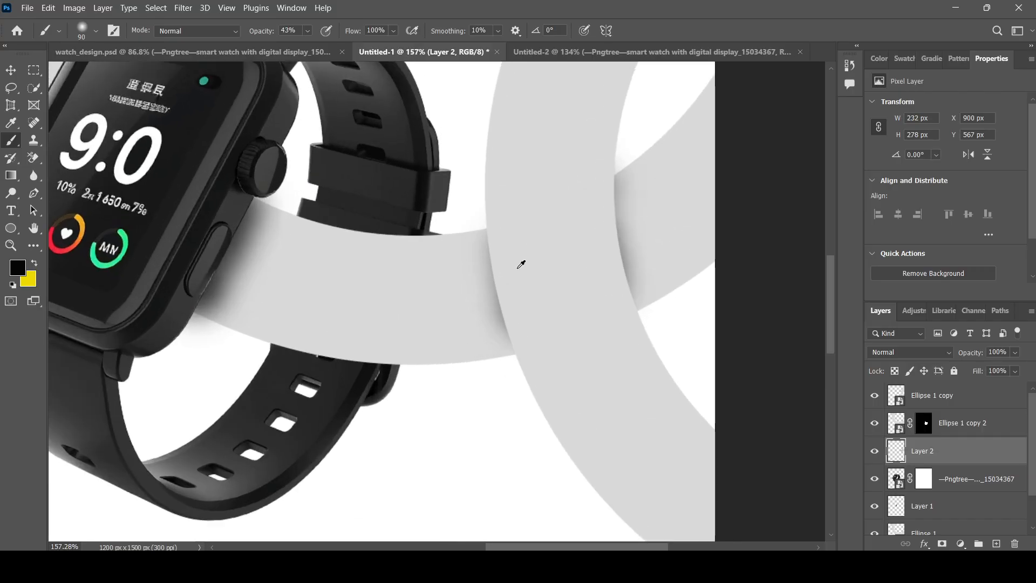
left_click(509, 239)
scroll(515, 282, "down", 5)
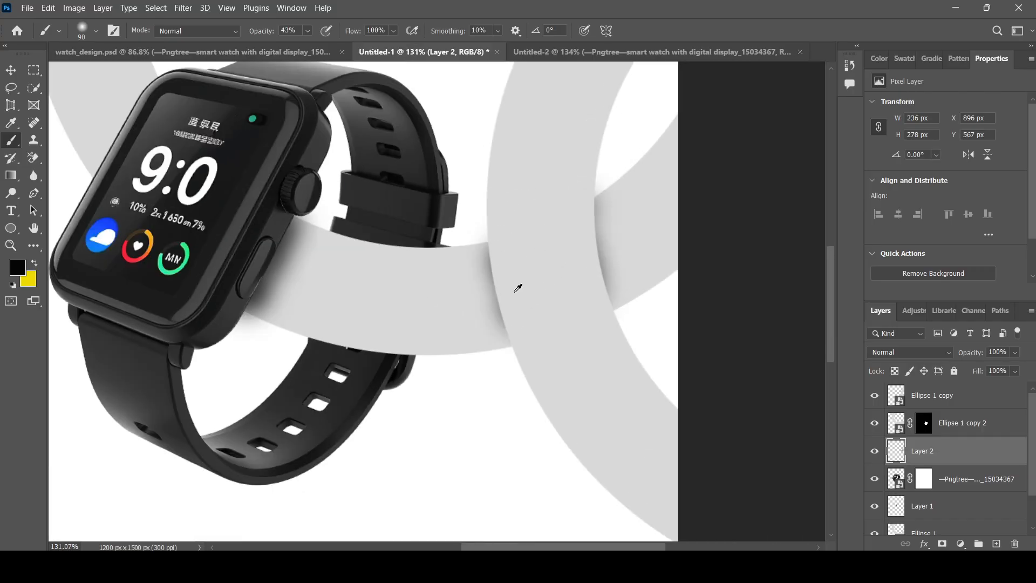
scroll(517, 286, "up", 6)
scroll(489, 276, "down", 9)
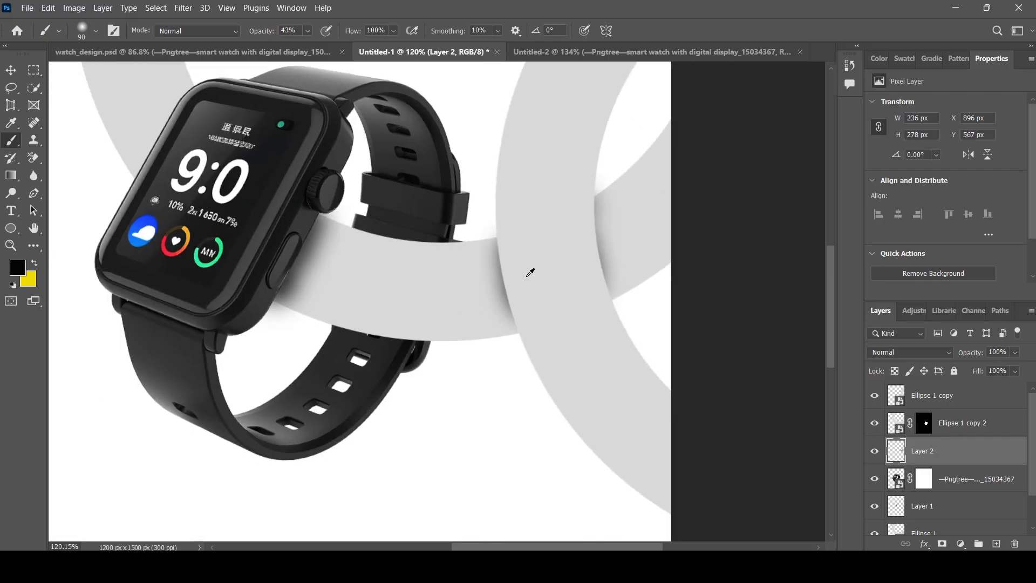
scroll(416, 254, "up", 1)
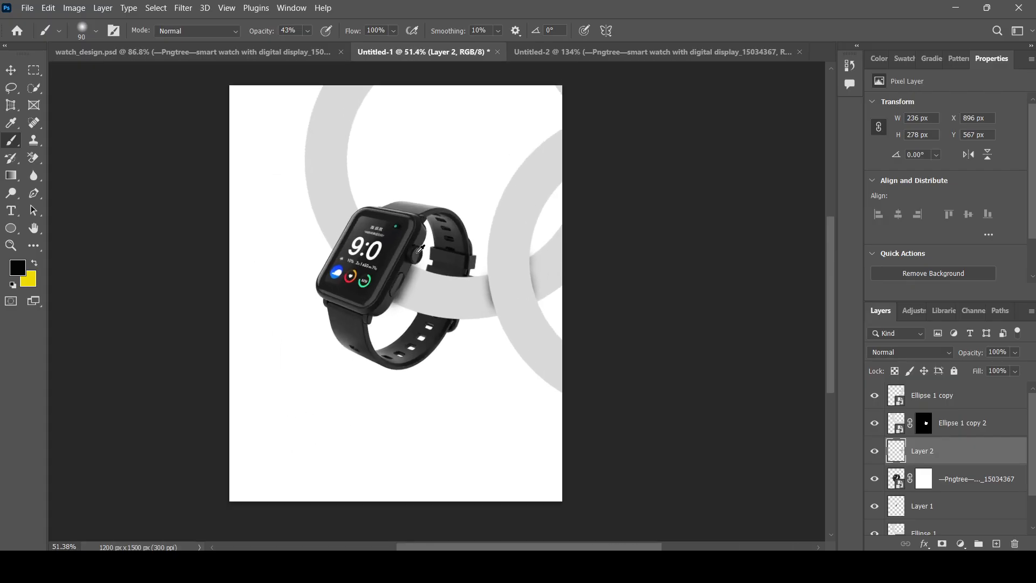
Duplicate the second ring and place the copy over the page's lower-left corner at about X -441 px, Y 906 px
key("v")
scroll(585, 201, "down", 1)
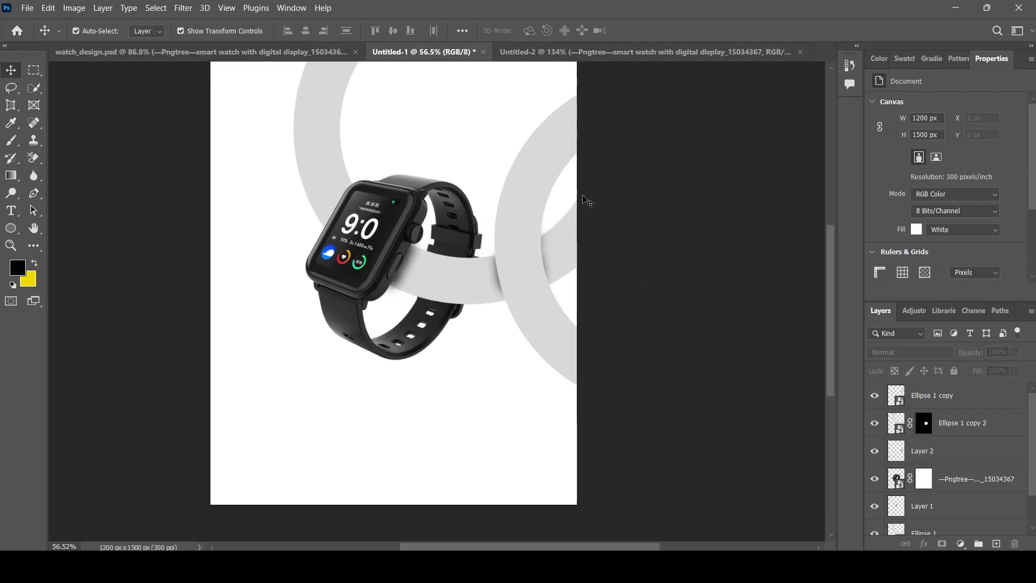
left_click(555, 157)
scroll(555, 157, "down", 3)
scroll(555, 160, "down", 1)
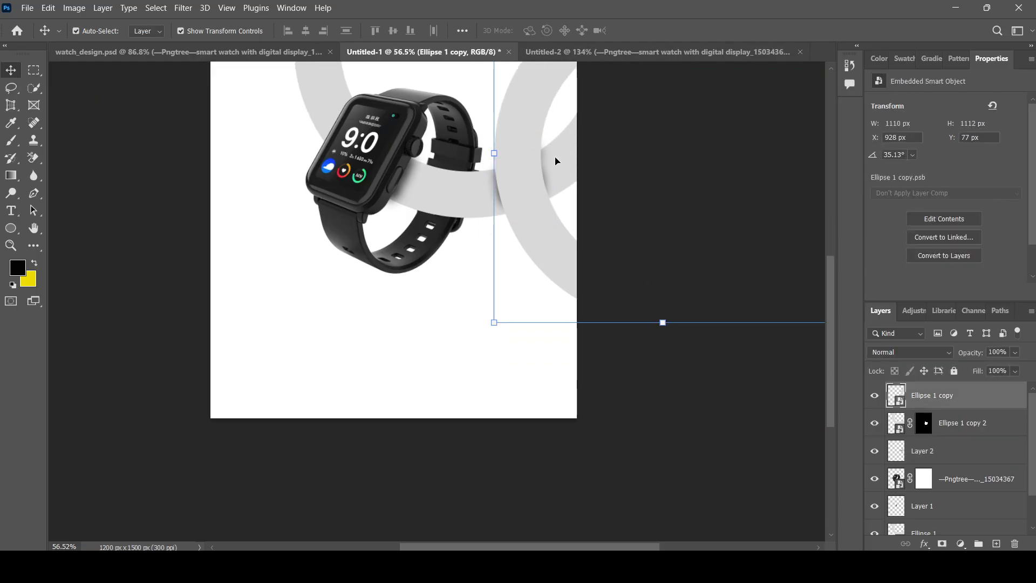
scroll(547, 165, "down", 3)
scroll(547, 162, "up", 1)
left_click_drag(531, 152, 144, 392, "alt")
key("ctrl+t")
scroll(425, 317, "down", 1)
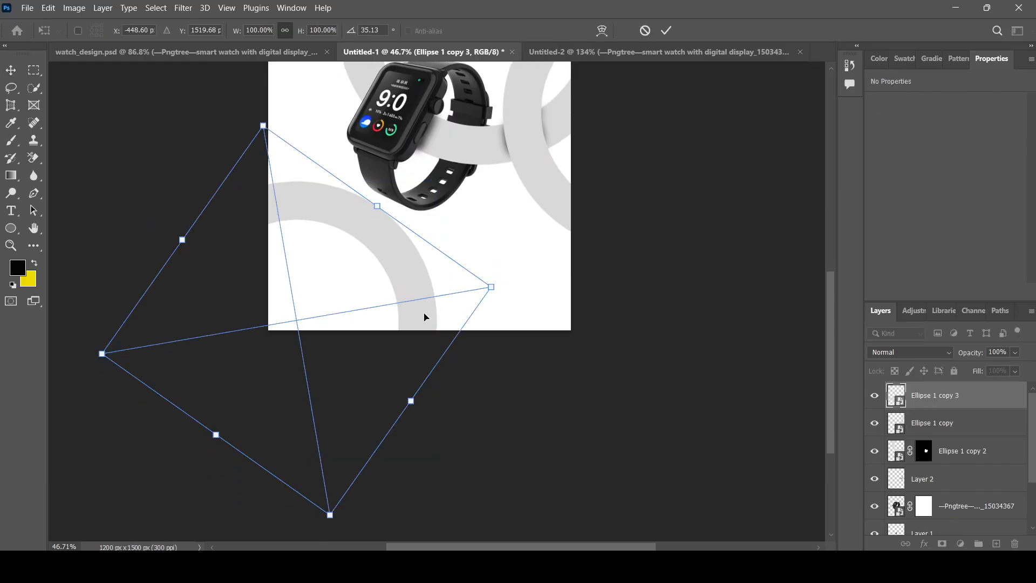
key("Escape")
Move the new ring copy further off the lower-left page corner, to about X -652 px, Y 1090 px, and deselect it
left_click(502, 364)
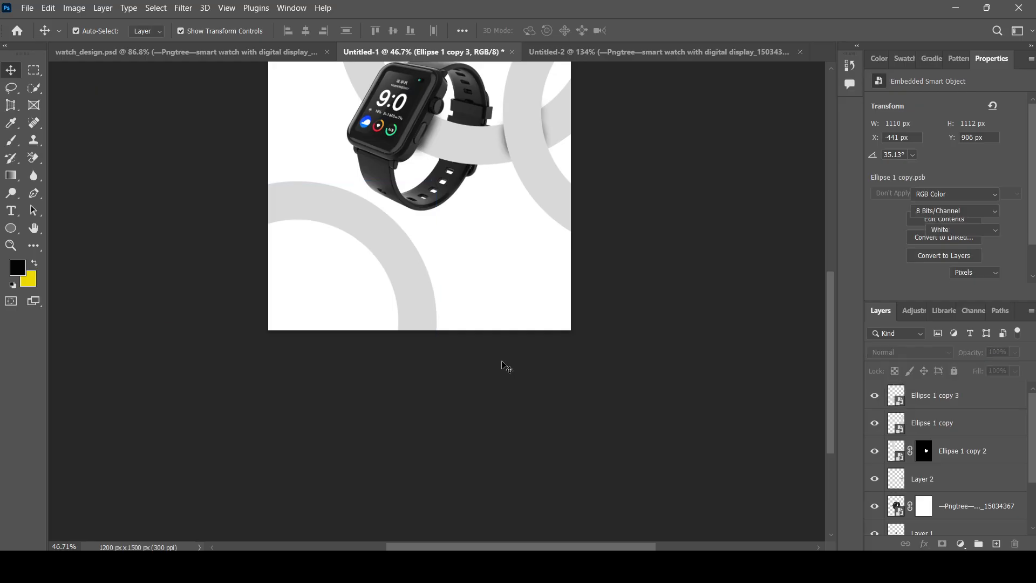
left_click_drag(415, 264, 357, 300)
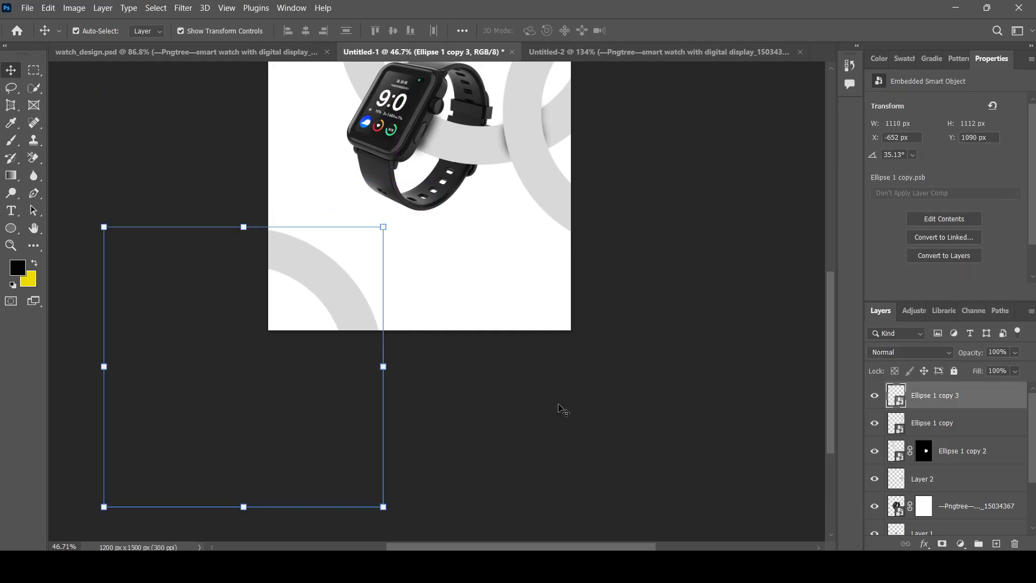
scroll(610, 401, "up", 1)
left_click(648, 375)
scroll(596, 397, "up", 1)
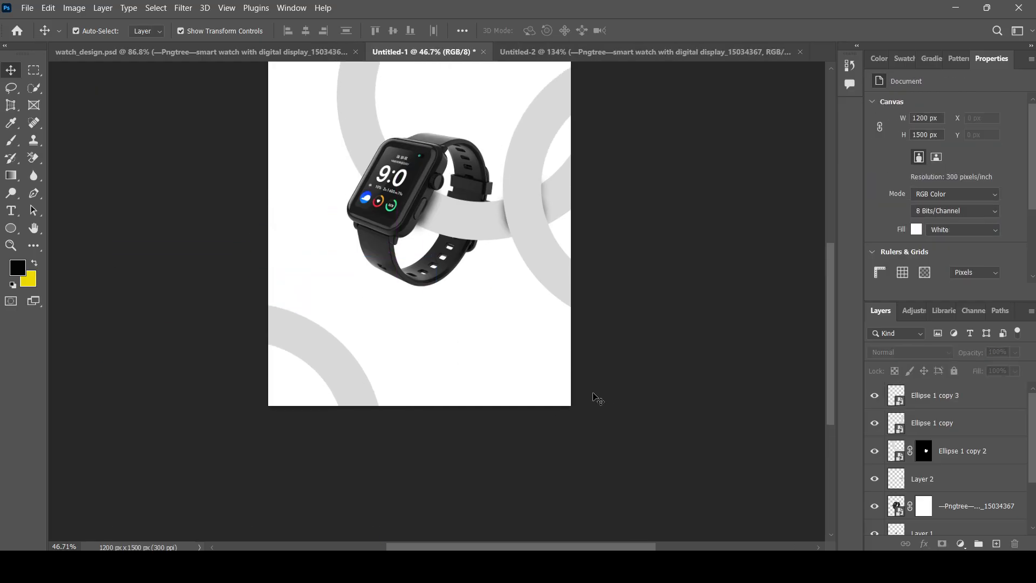
left_click(323, 372)
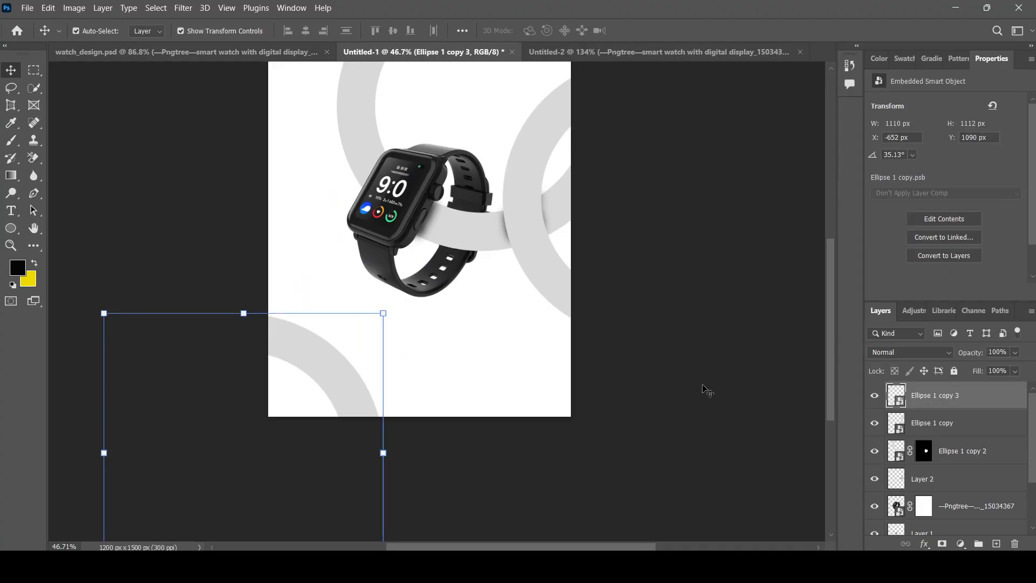
left_click(677, 373)
scroll(653, 400, "up", 2)
scroll(448, 302, "down", 2)
scroll(459, 270, "up", 4)
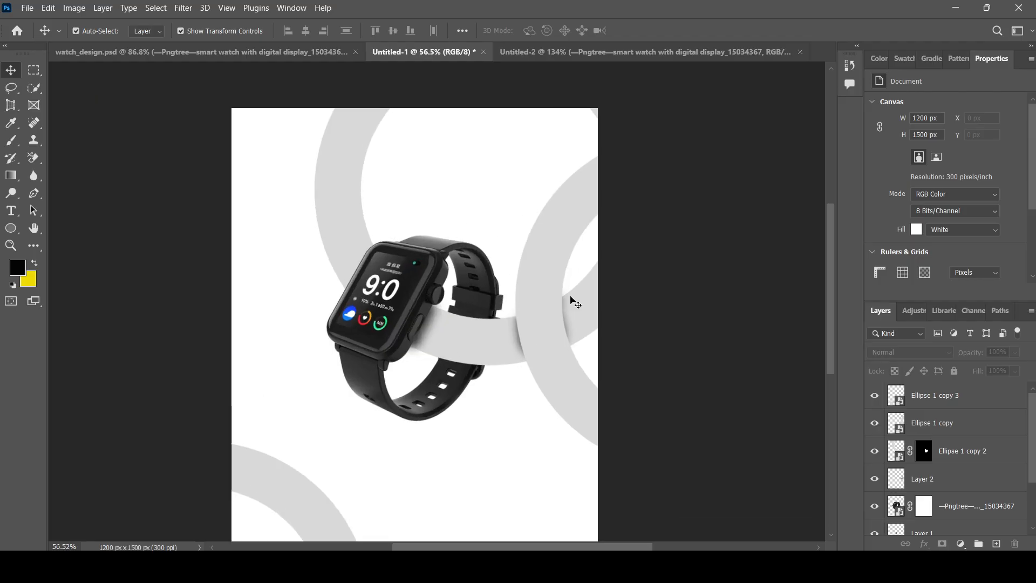
scroll(679, 294, "down", 1)
scroll(679, 294, "up", 1)
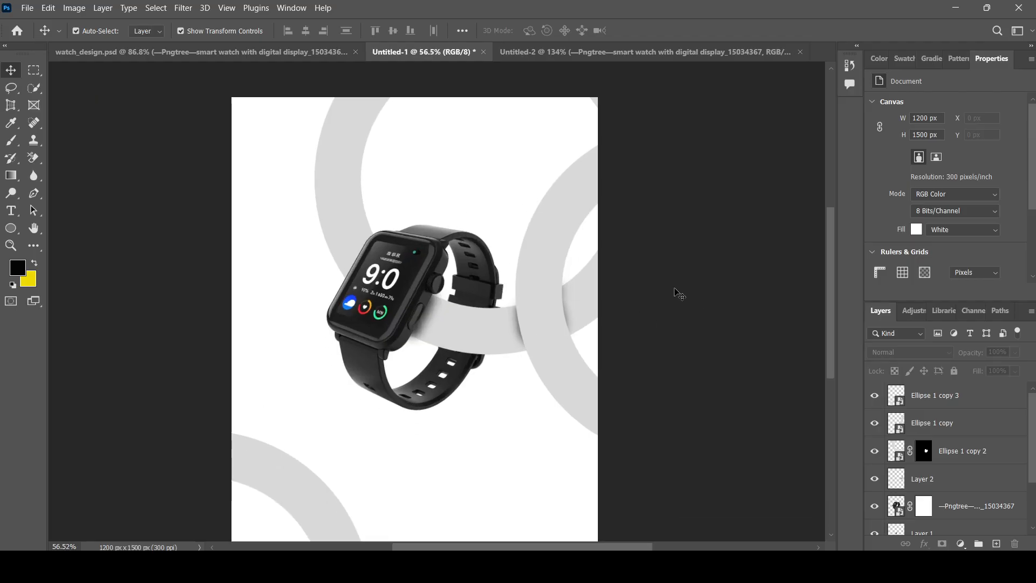
In the Untitled-2 document, scale the smartwatch to about 52% and move it down, clear of the heading text
left_click(659, 48)
left_click(448, 247)
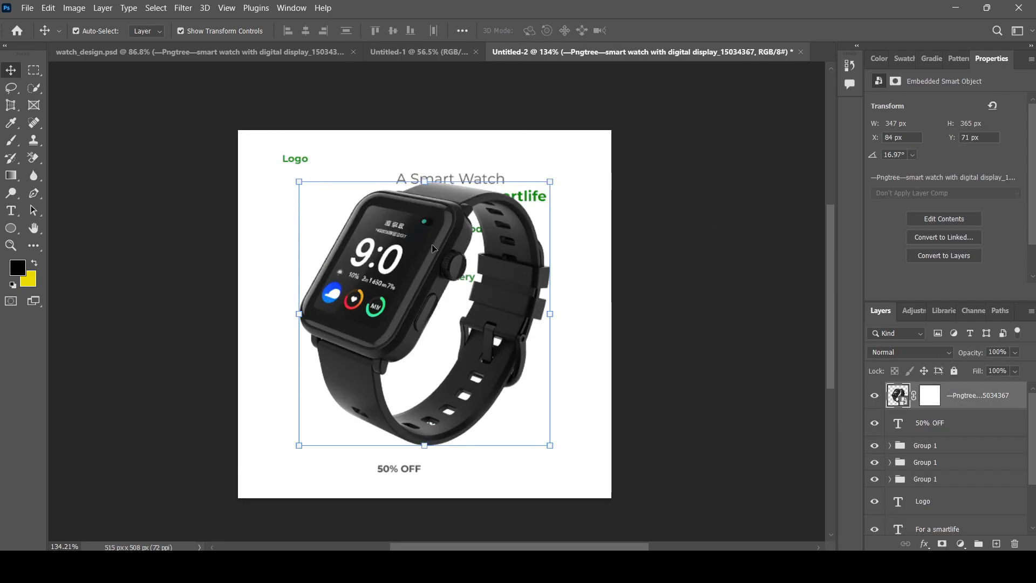
left_click_drag(550, 445, 431, 321)
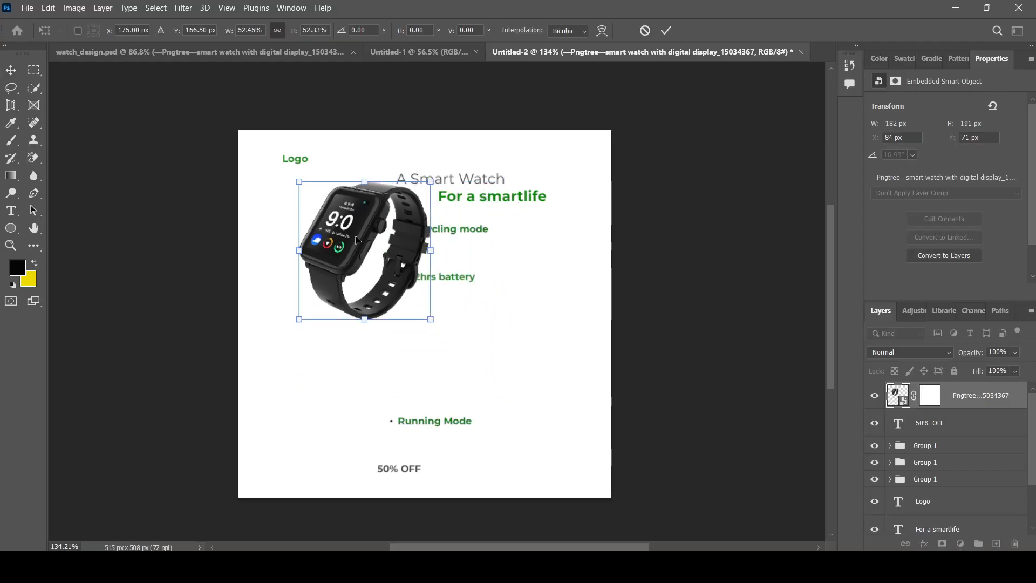
left_click_drag(357, 242, 360, 343)
key("Return")
Open the "A Smart Watch" heading for editing with all of its text selected
left_click(463, 178)
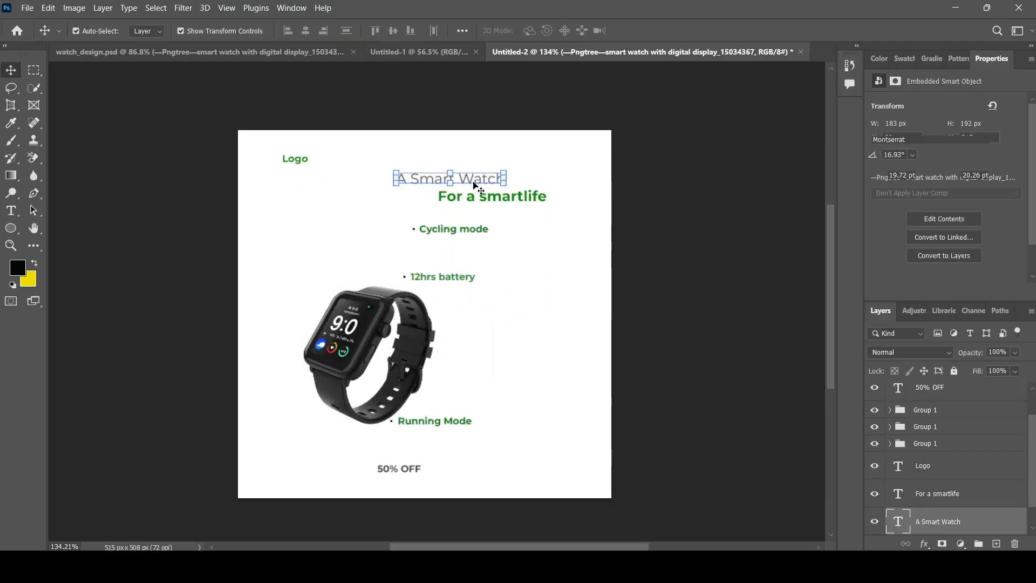
double_click(477, 184)
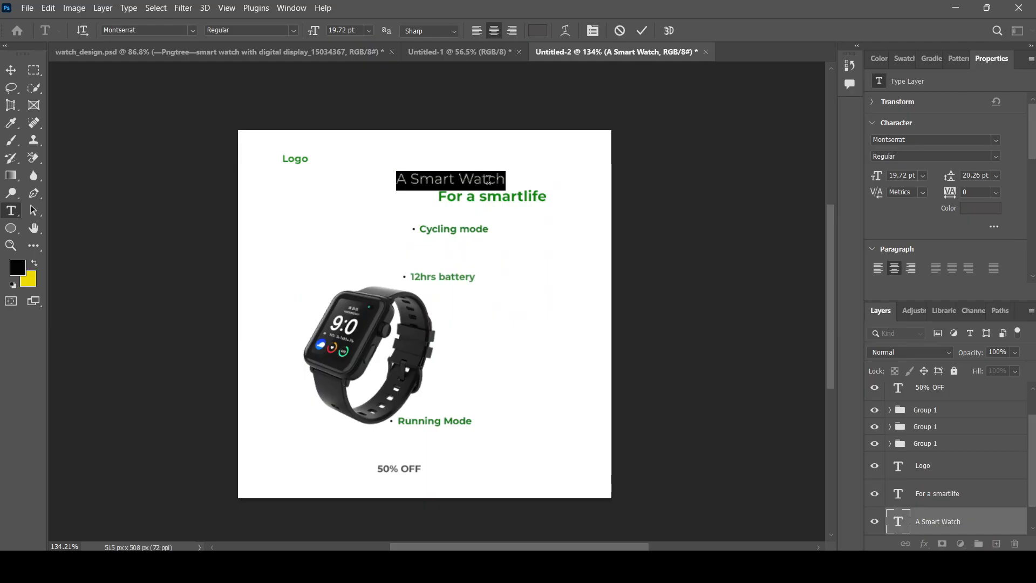
Switch to the Untitled-1 document and add the text "A Smart Watch" above the smartwatch
left_click(439, 55)
scroll(415, 324, "up", 3)
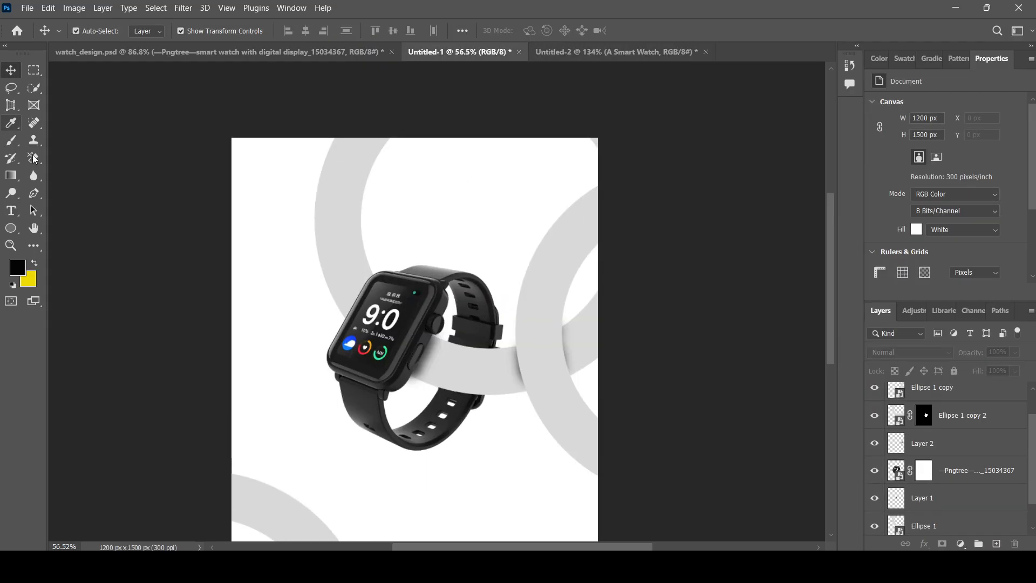
left_click(11, 211)
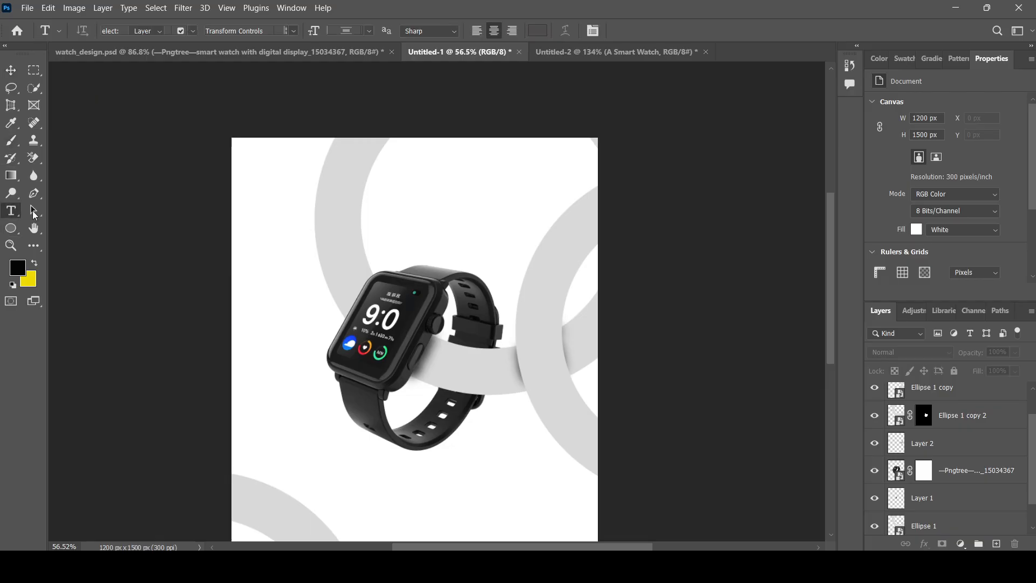
left_click(421, 223)
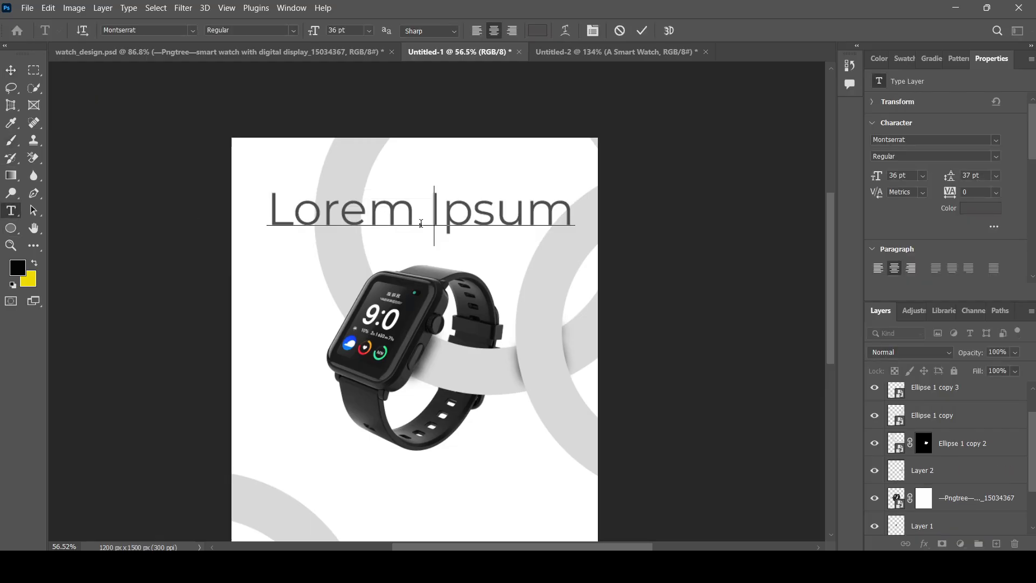
type("a")
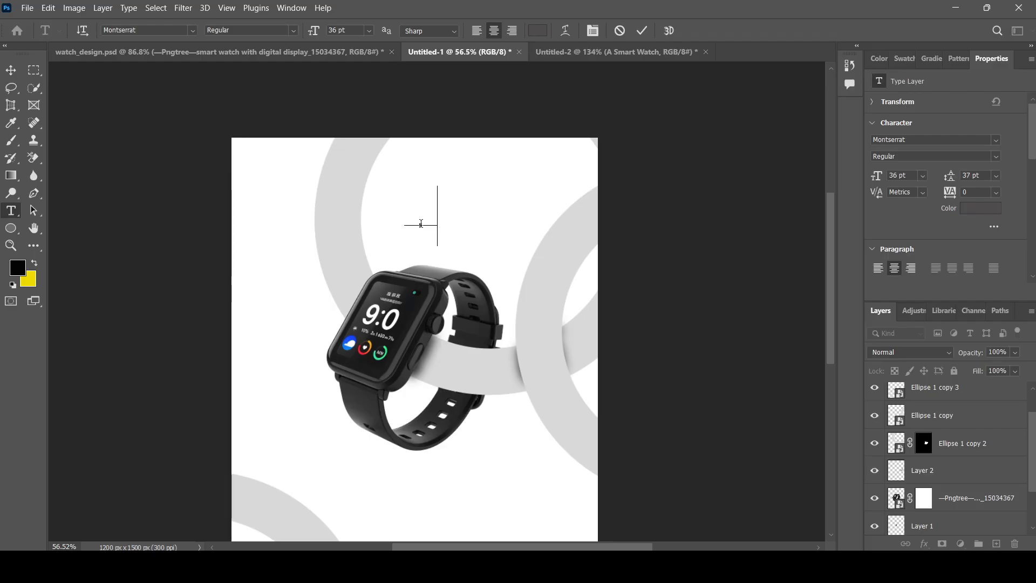
type("A sm")
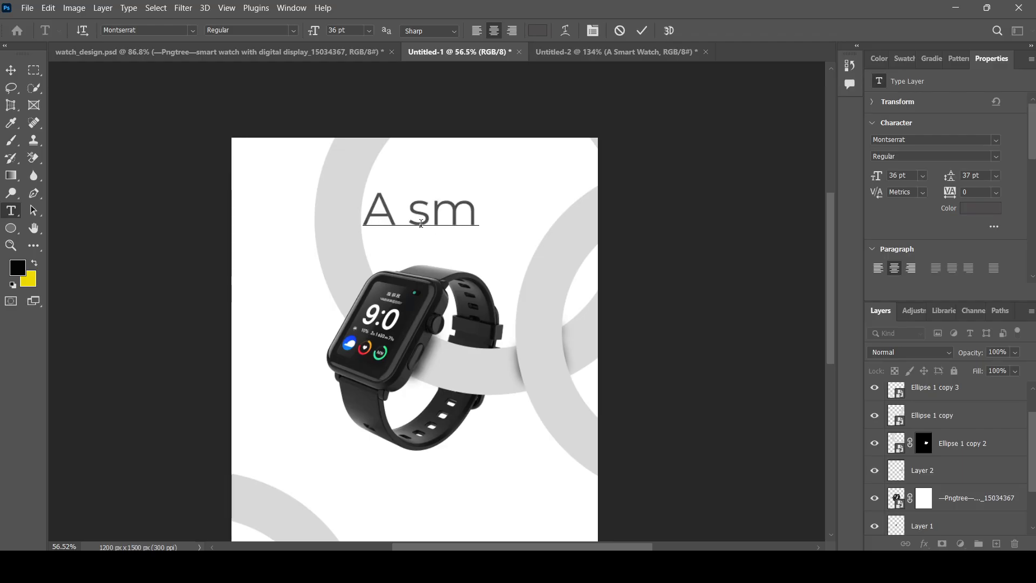
key("BackSpace")
key("BackSpace")
type("Smart")
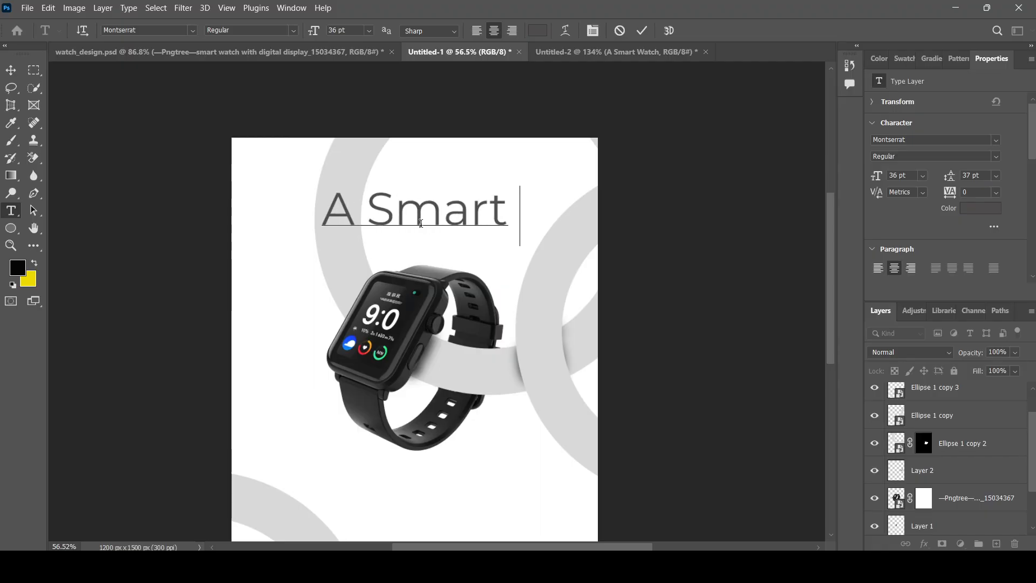
type(" Wat")
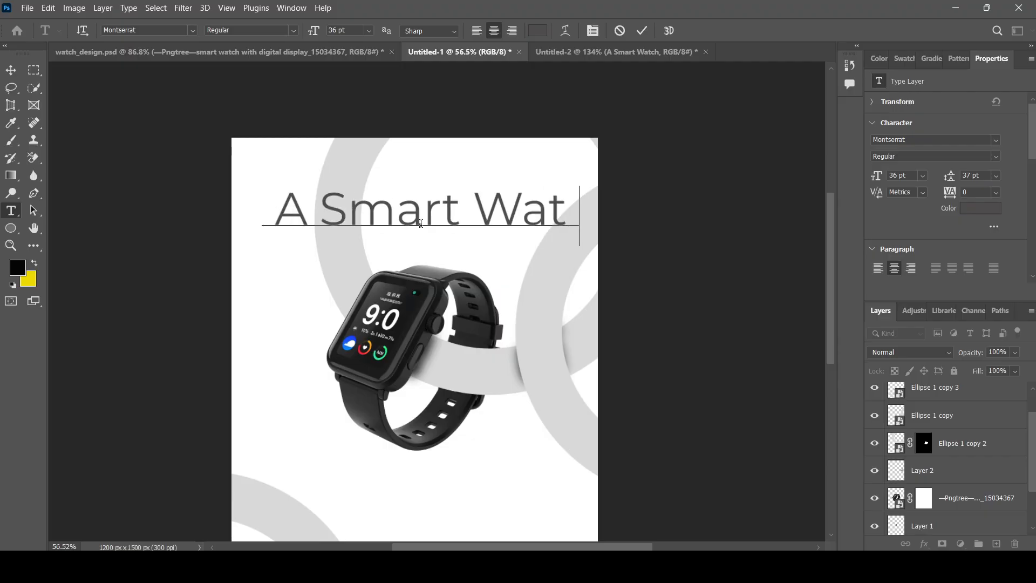
type("ch")
Set the font of the whole "A Smart Watch" heading to Clash Display and commit the text
key("ctrl+a")
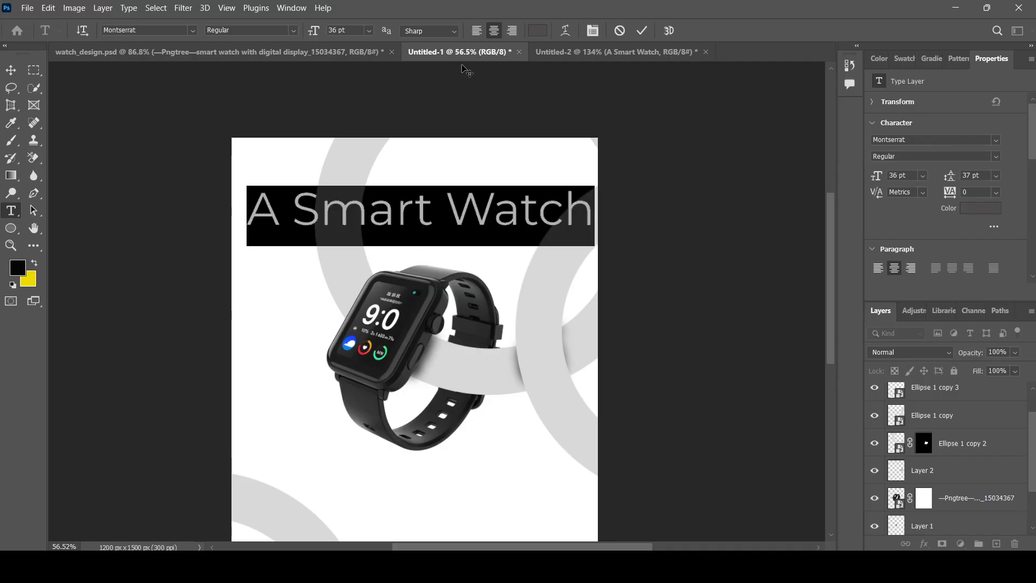
left_click(144, 29)
key("Down")
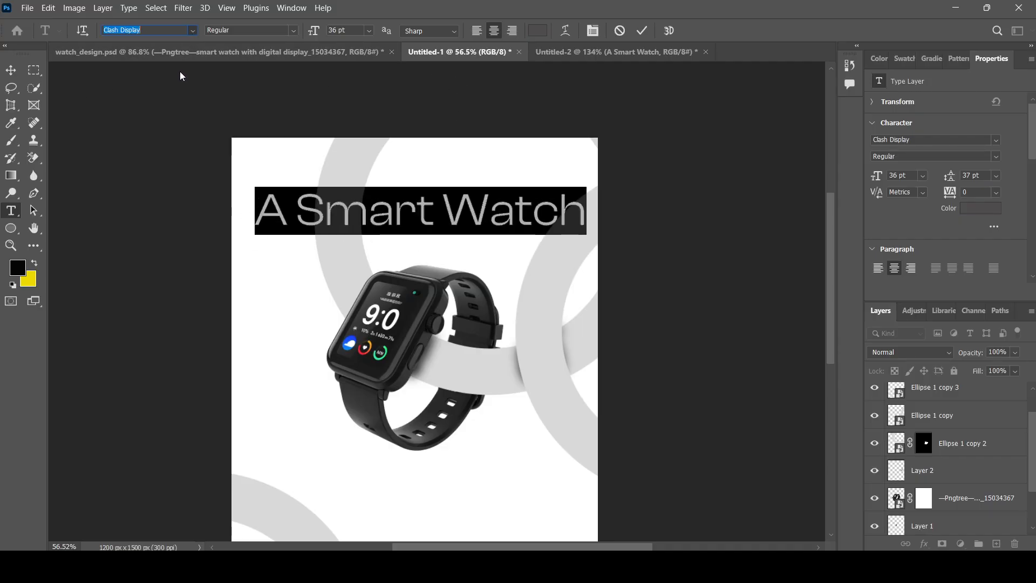
key("Return")
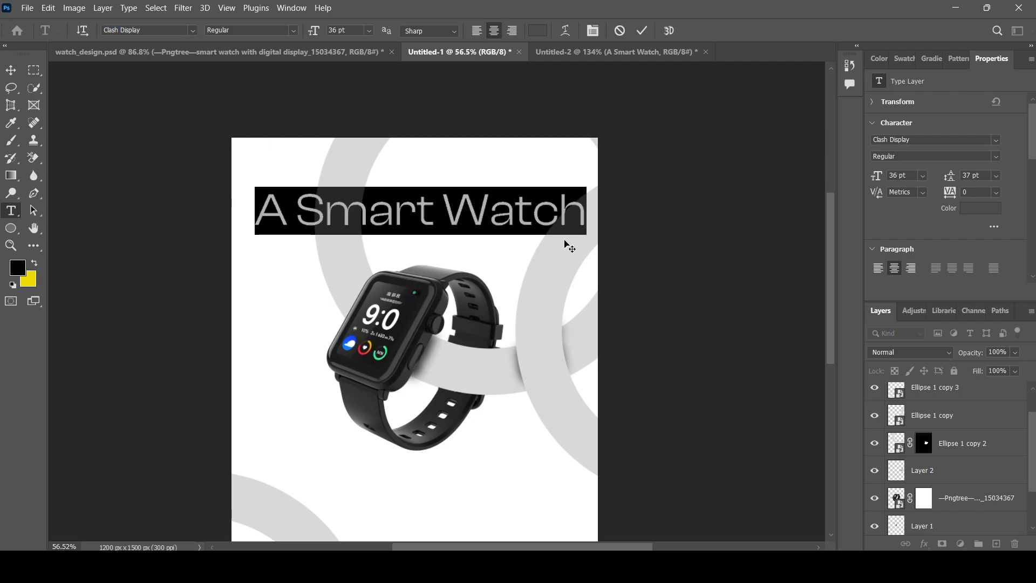
key("ctrl+Return")
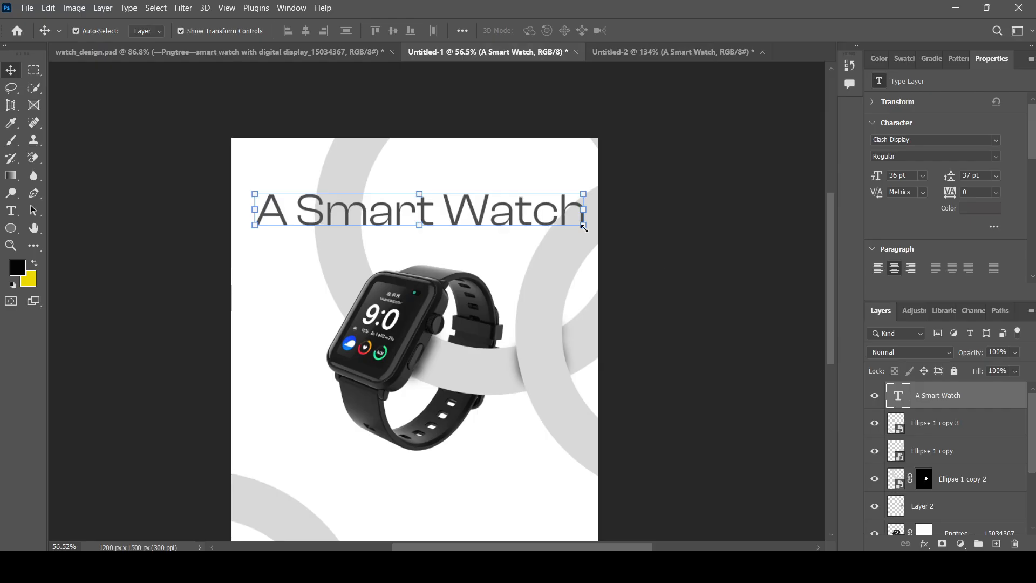
Scale the "A Smart Watch" heading down to about 43.6%, a size of 15.71 pt
left_click_drag(583, 224, 492, 218)
scroll(520, 212, "up", 3)
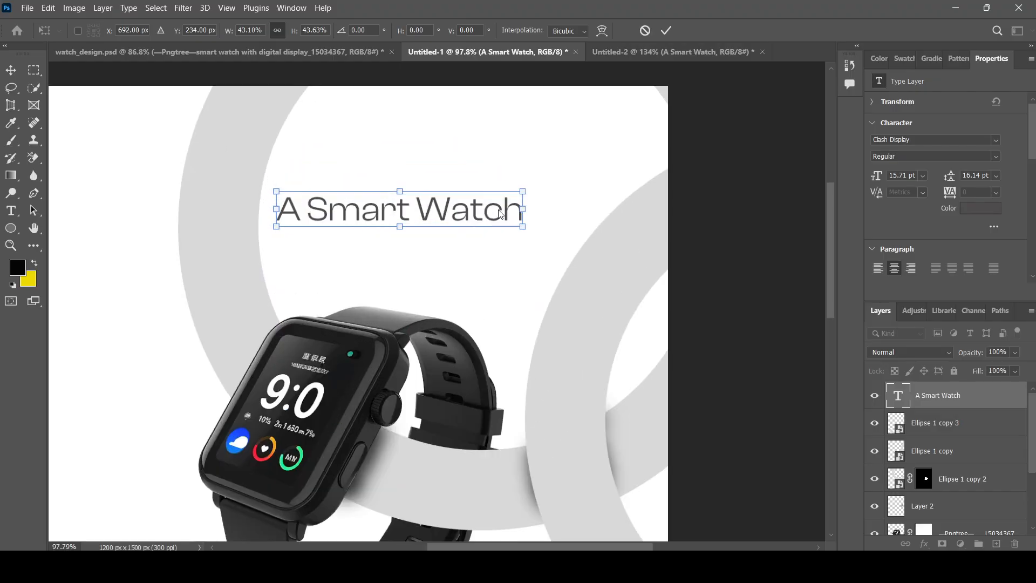
key("Return")
double_click(488, 205)
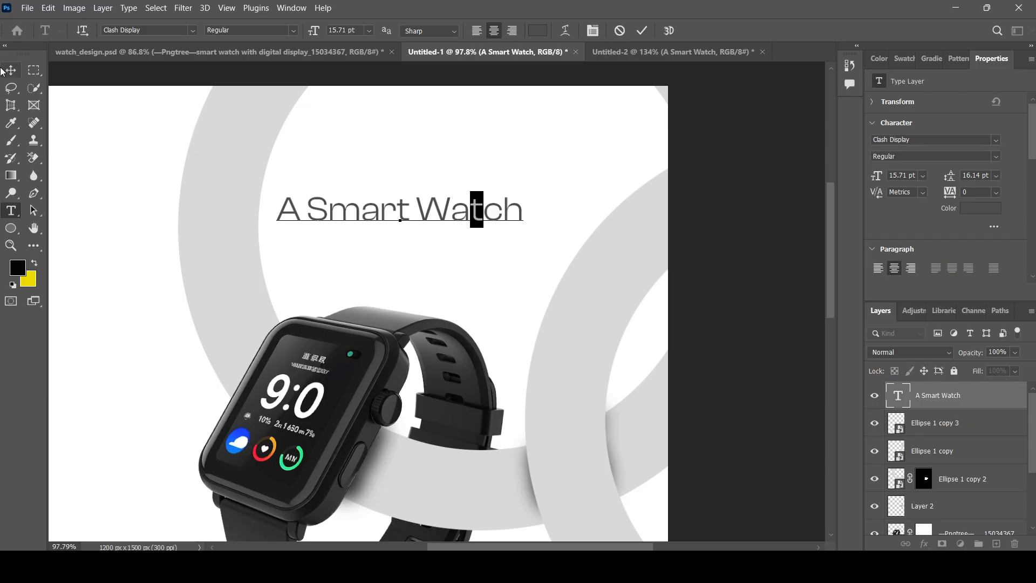
left_click(25, 75)
left_click(11, 70)
double_click(459, 221)
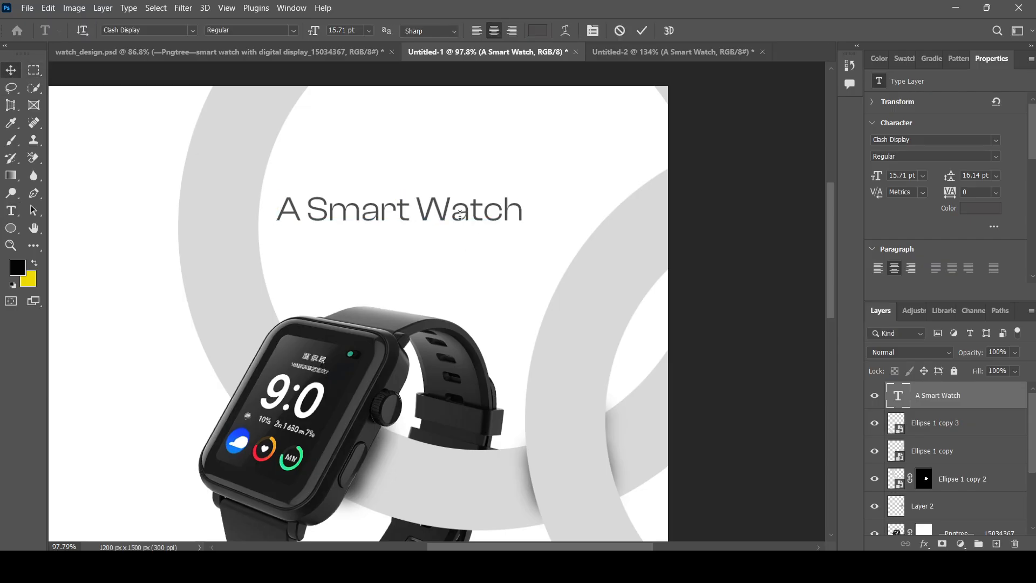
key("Escape")
Move the "A Smart Watch" heading slightly up and right, and scale it to about 89.7%, a size of 14.09 pt
left_click_drag(442, 212, 458, 186)
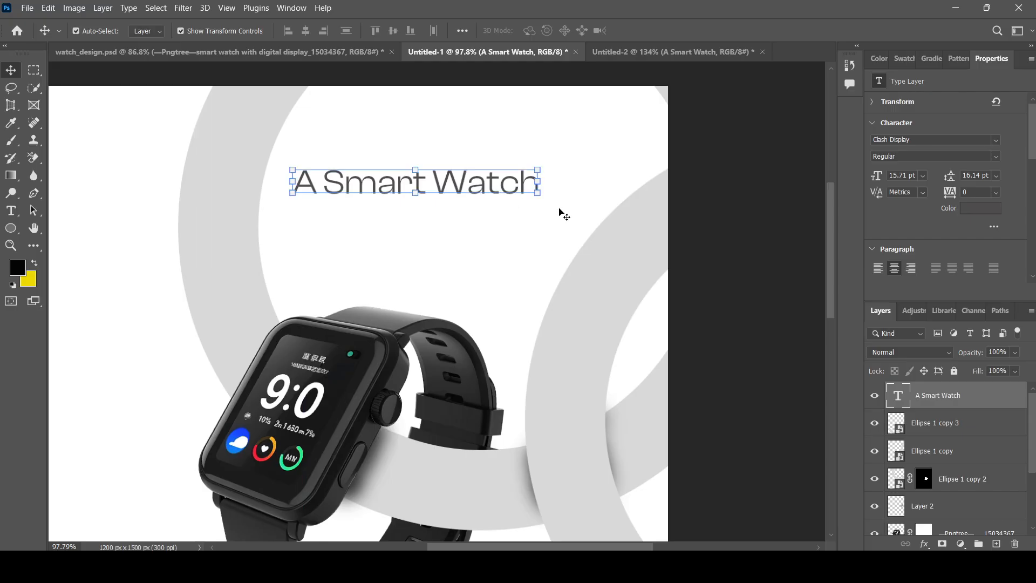
left_click_drag(539, 196, 512, 197)
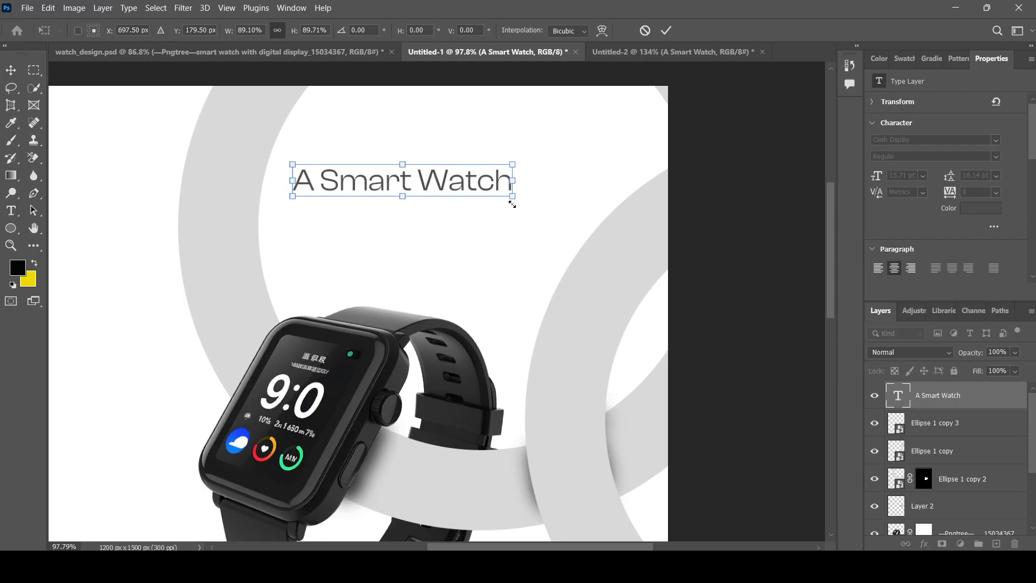
key("Return")
Duplicate the "A Smart Watch" heading and place the copy just below the original, offset to the right
scroll(428, 208, "up", 2)
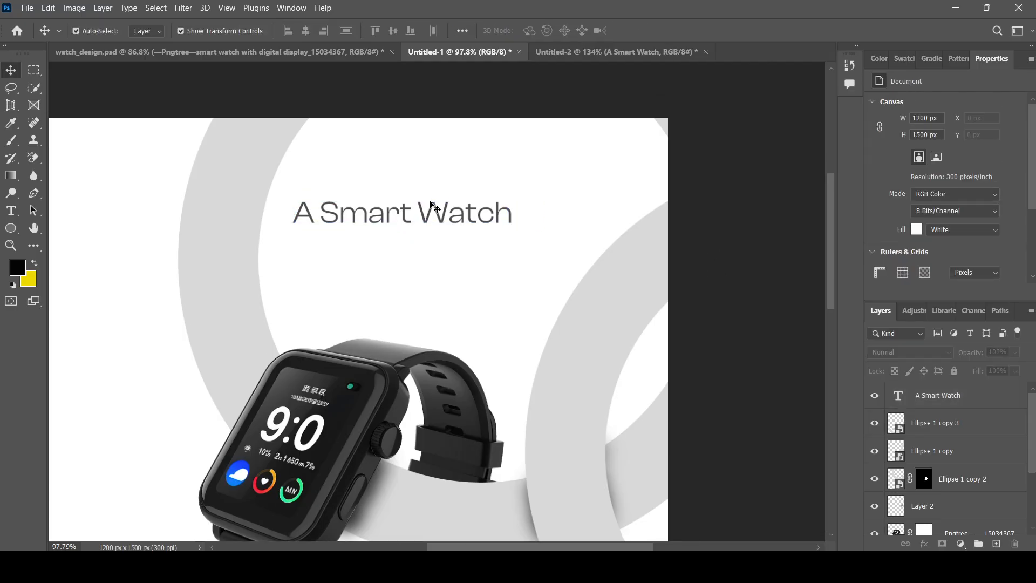
double_click(453, 218)
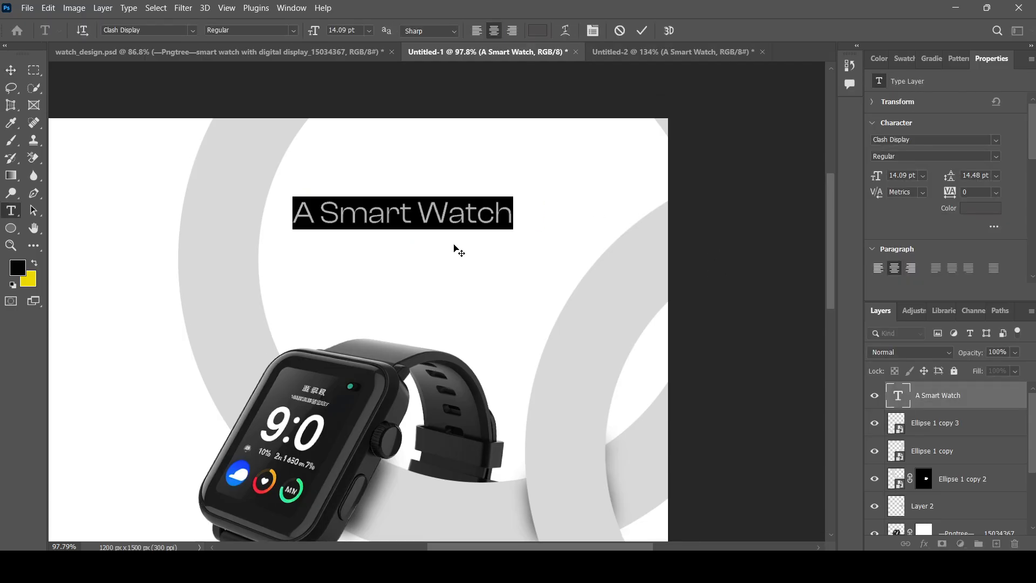
left_click(12, 71)
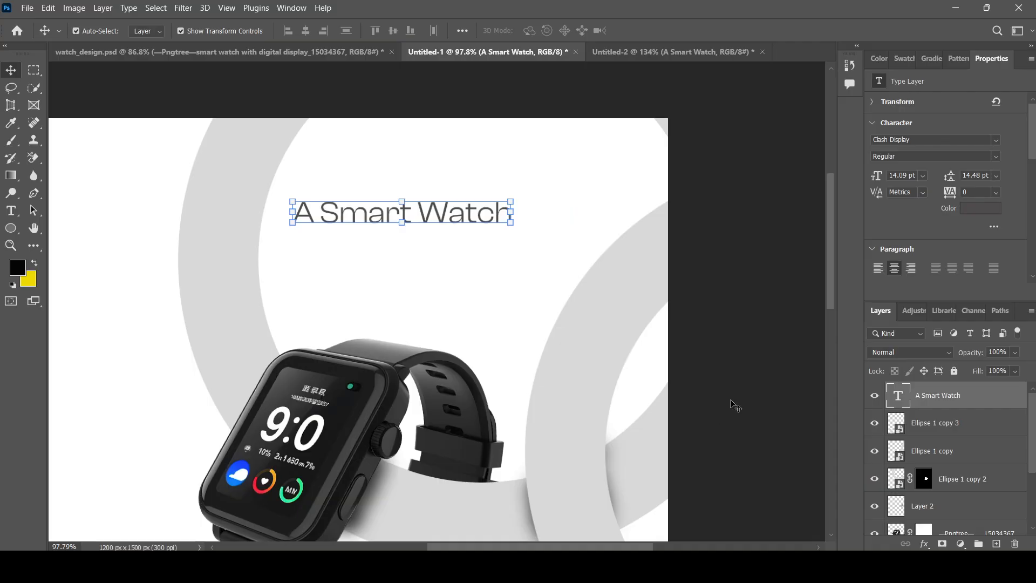
key("ctrl+j")
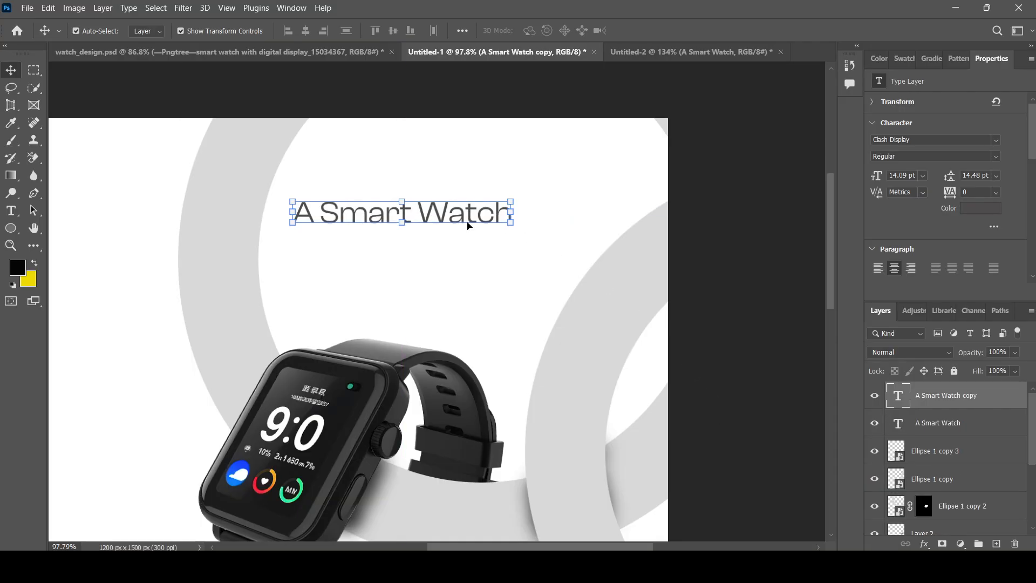
left_click_drag(468, 226, 530, 251)
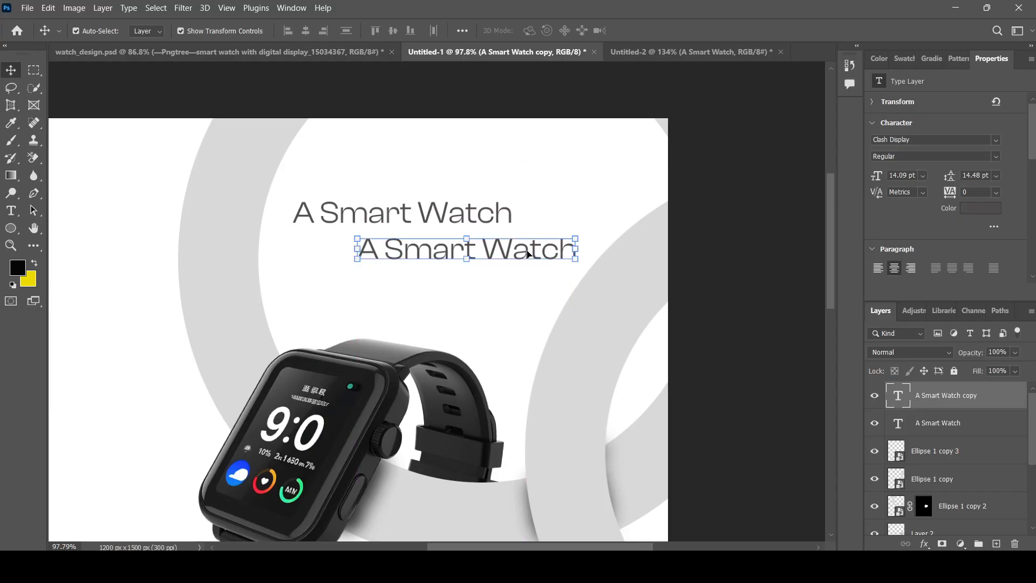
Replace the text of the lower heading copy with "For Smart Life", following the wording in the Untitled-2 document
left_click(652, 54)
left_click(465, 54)
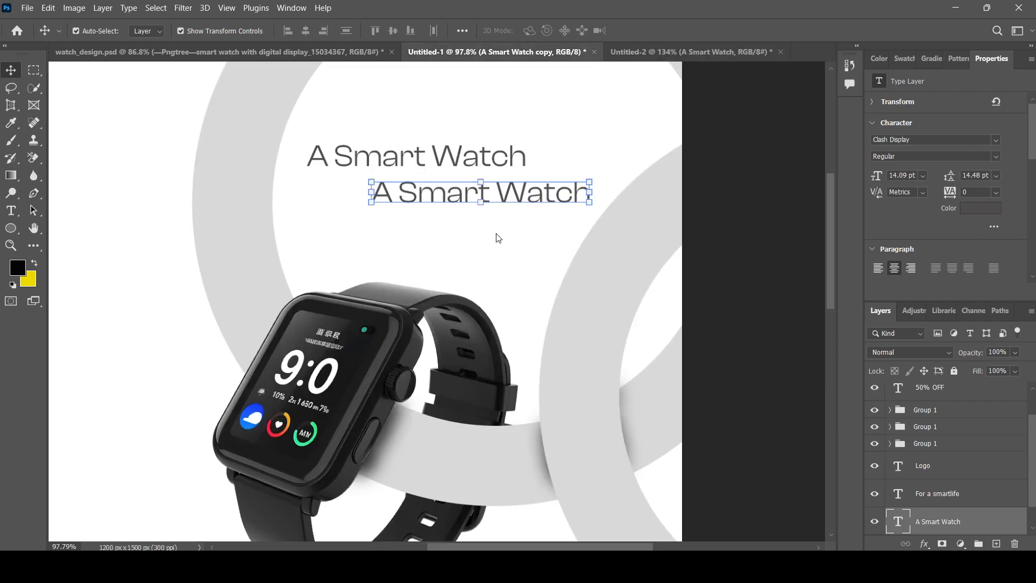
double_click(523, 204)
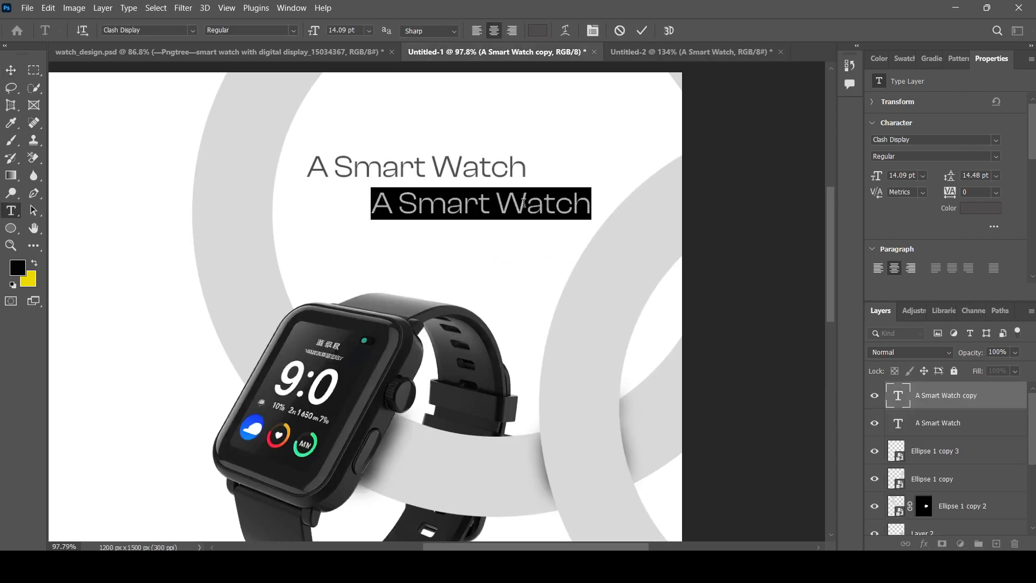
type("For")
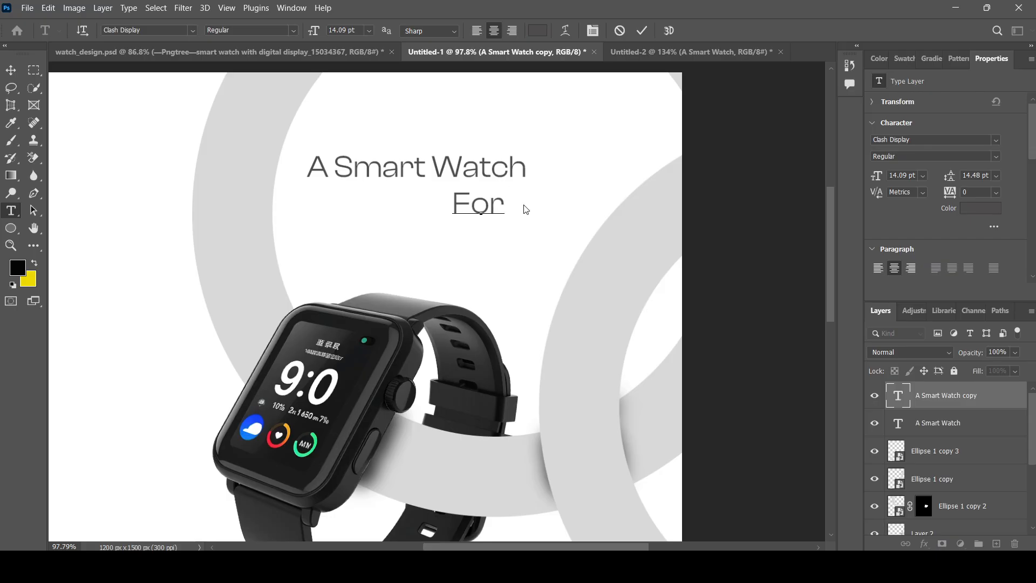
type(" Smart")
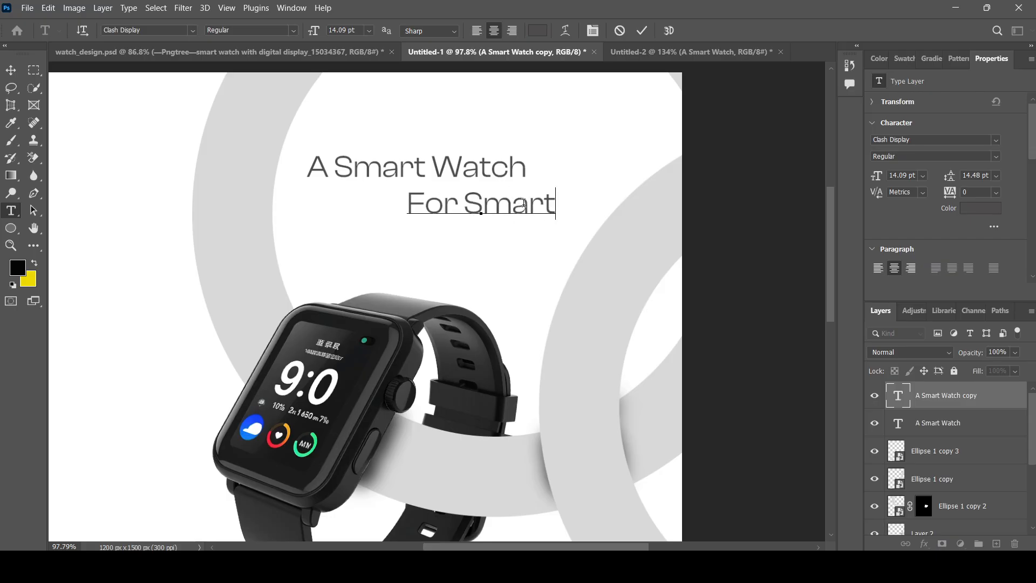
type(" Life")
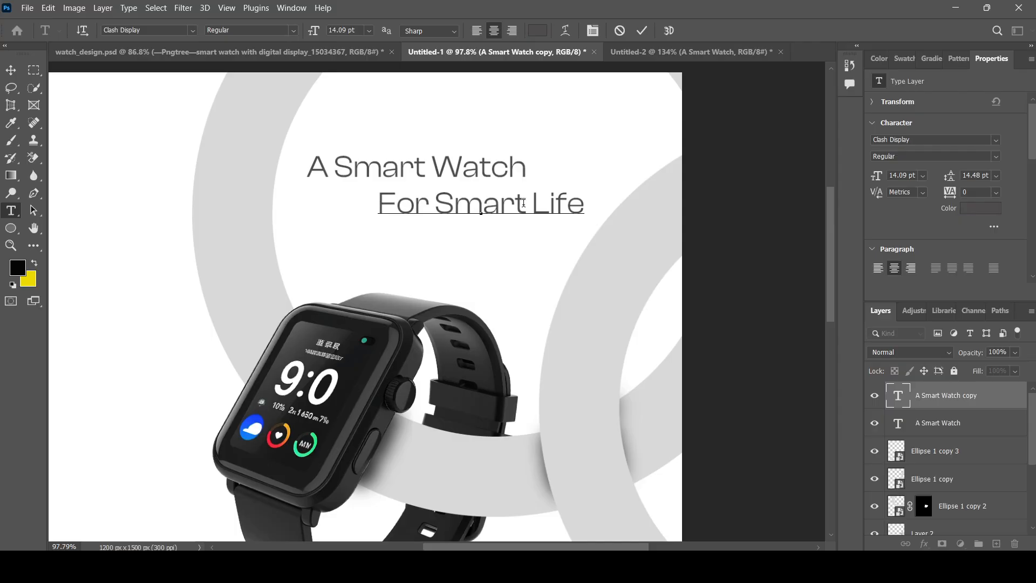
Set the font style of the whole "For Smart Life" line to Semibold
triple_click(445, 206)
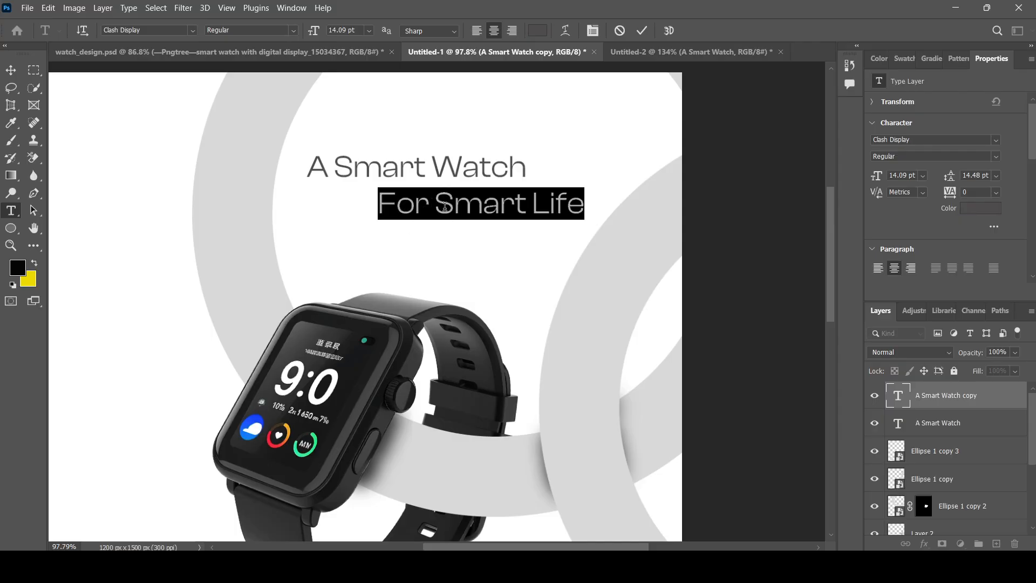
left_click(262, 89)
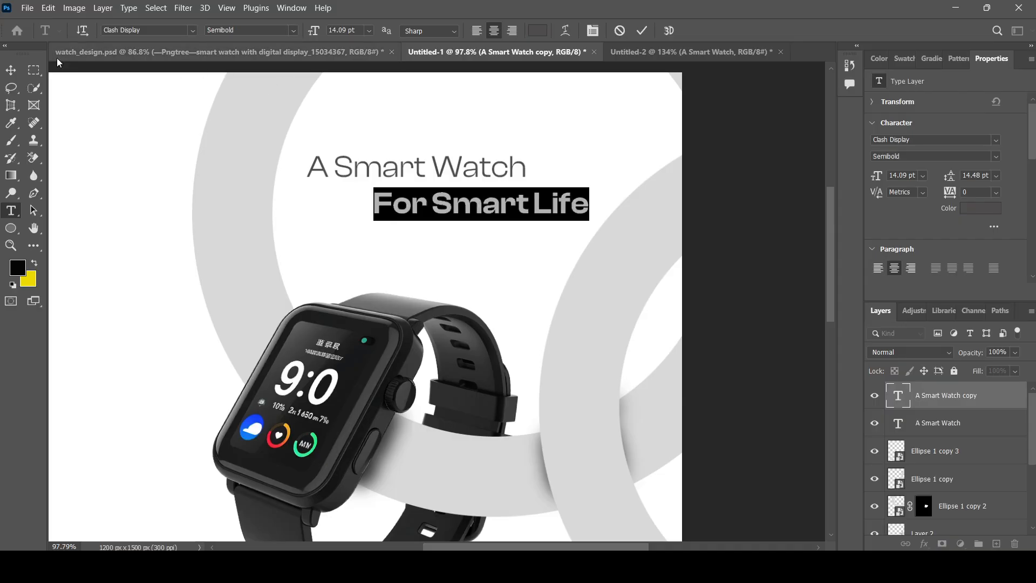
left_click(11, 70)
Shift the "A Smart Watch" line slightly left, and nudge "For Smart Life" about 7 px up and 10 px right
left_click(455, 178)
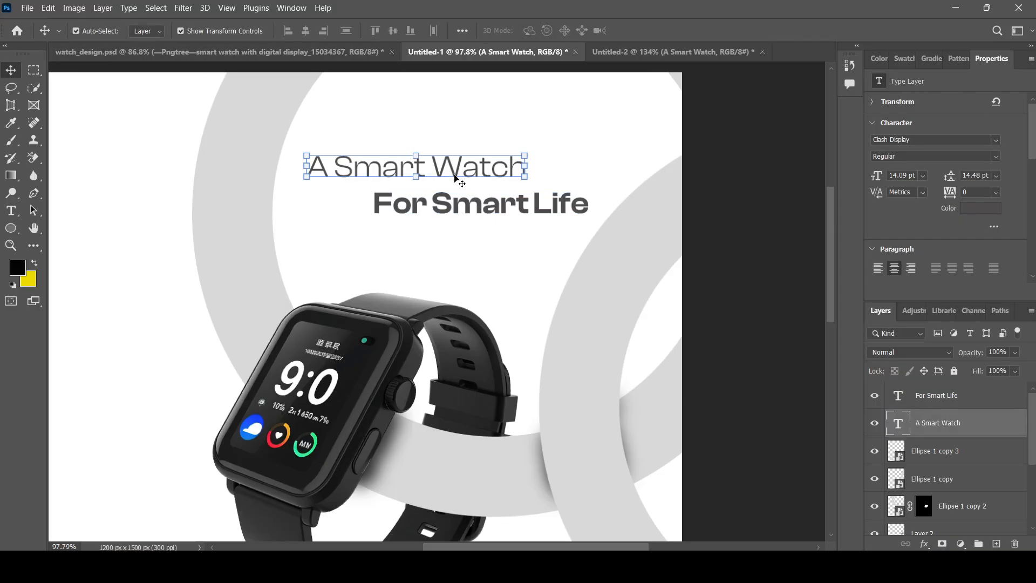
left_click_drag(455, 175, 448, 175)
left_click(479, 213)
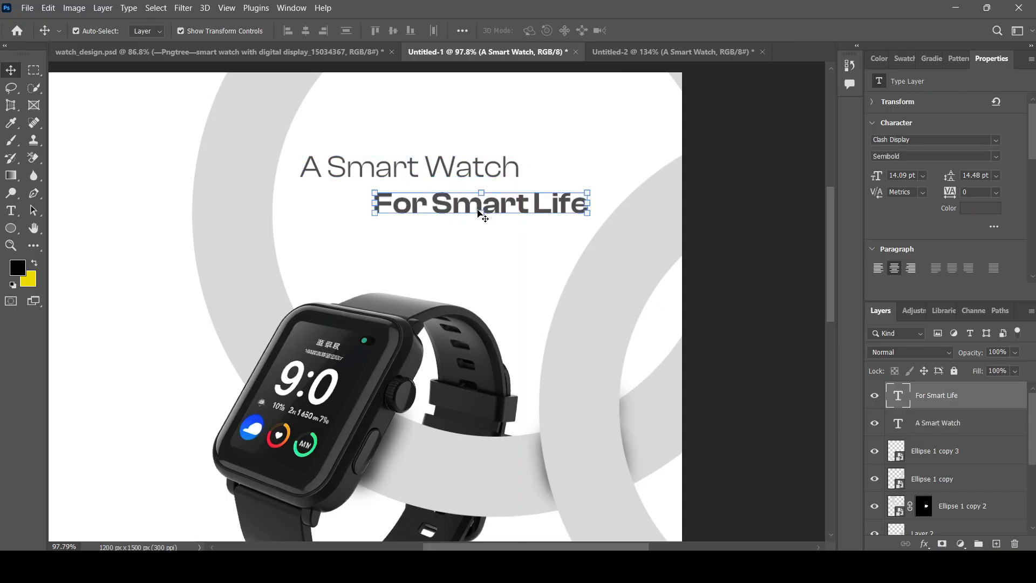
key("Up")
key("Up")
key("Up")
key("Up")
key("Up")
key("Right")
key("Right")
key("Right")
key("Right")
key("Right")
key("Right")
key("Right")
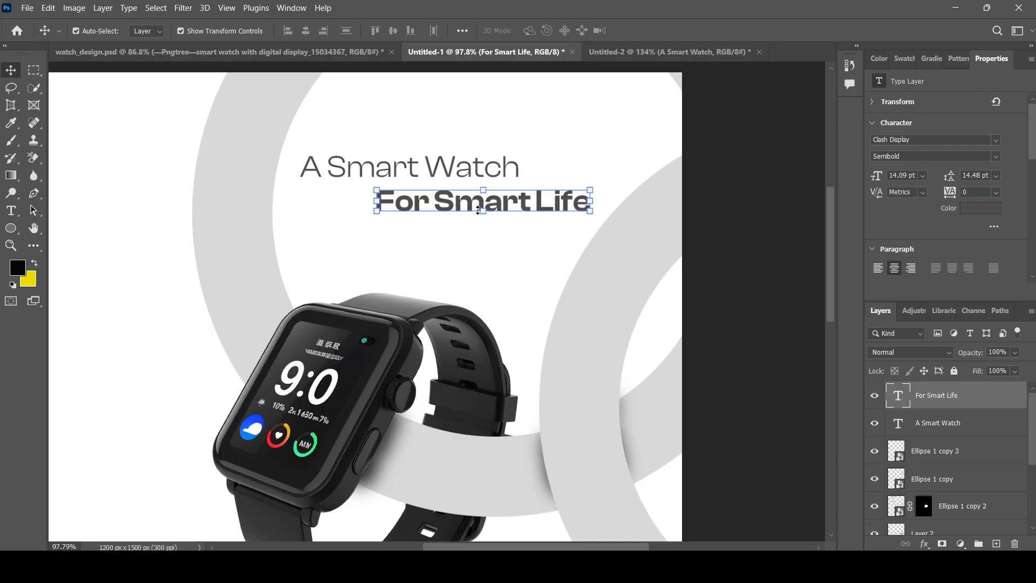
key("Right")
key("Right")
key("Right")
key("Up")
key("Up")
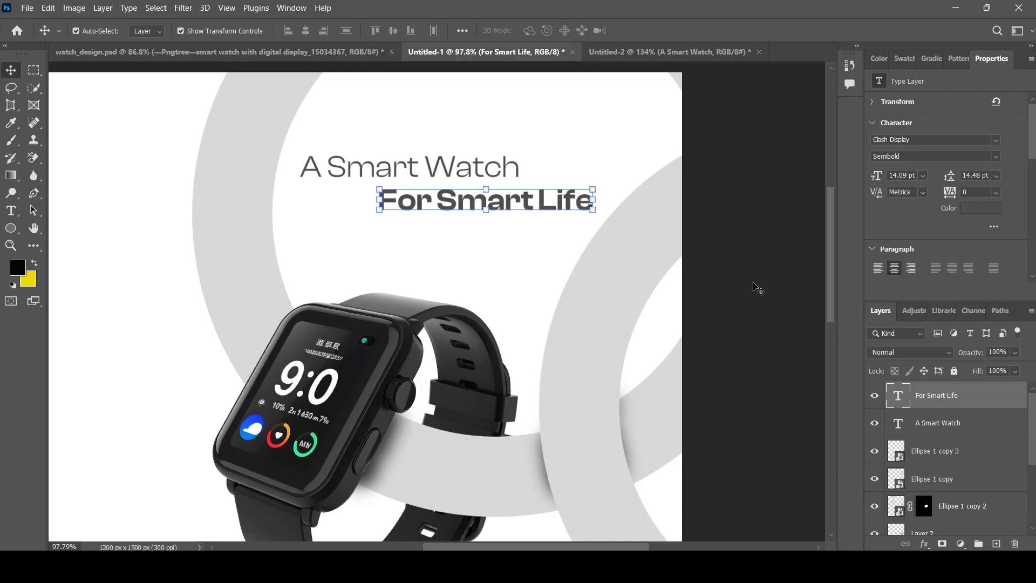
left_click(755, 286)
scroll(540, 243, "up", 1)
Select the "For Smart Life" text layer and sample a bright green as the foreground colour with the Eyedropper
left_click(487, 219)
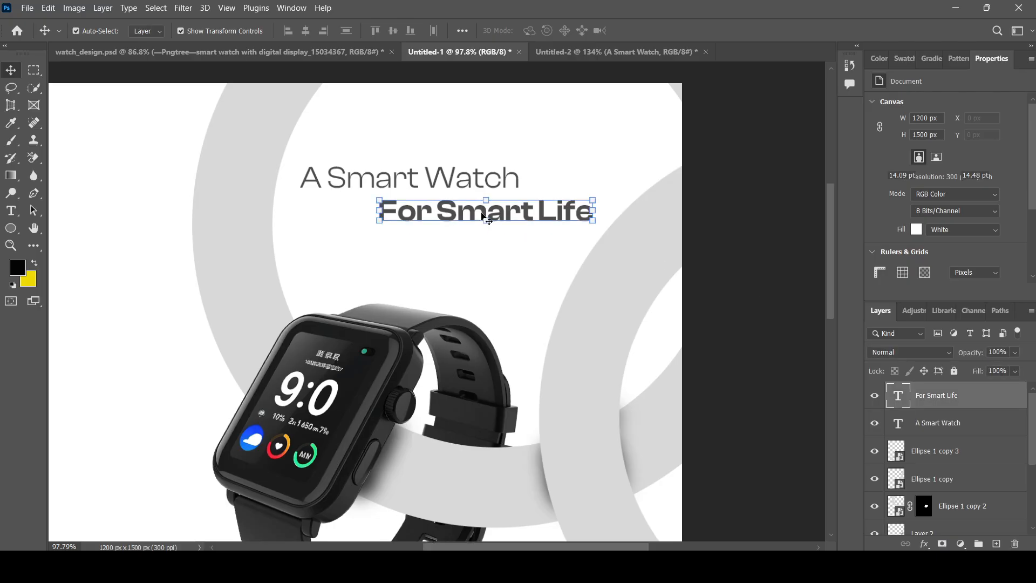
scroll(485, 216, "up", 2)
key("i")
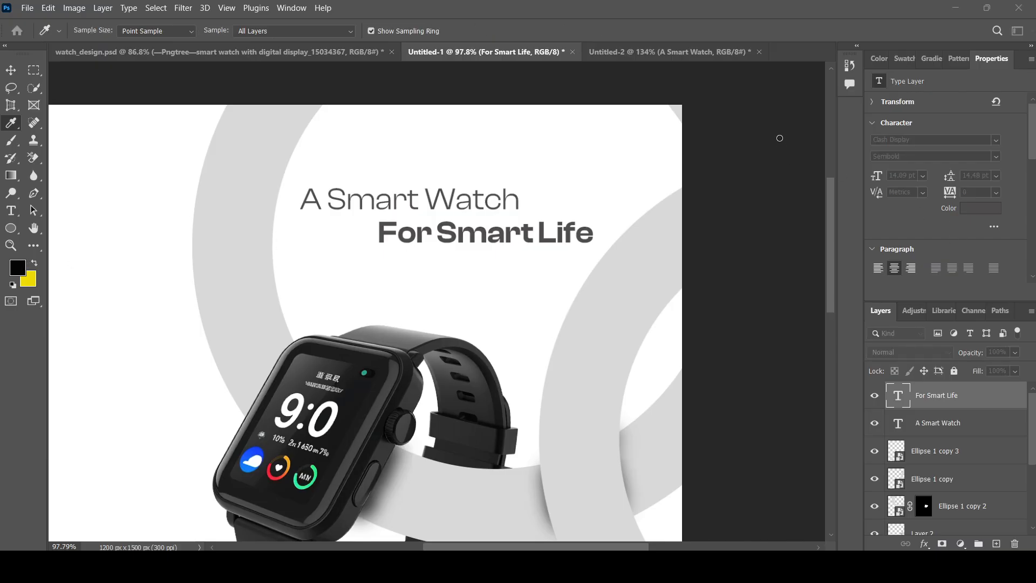
key("v")
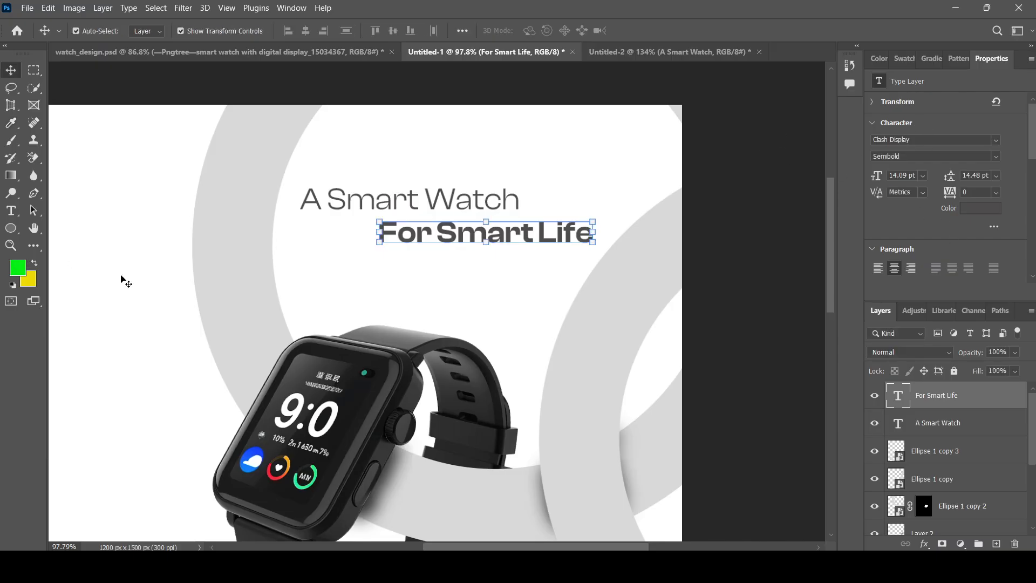
Recolour the whole "For Smart Life" line to a darker medium green
double_click(523, 233)
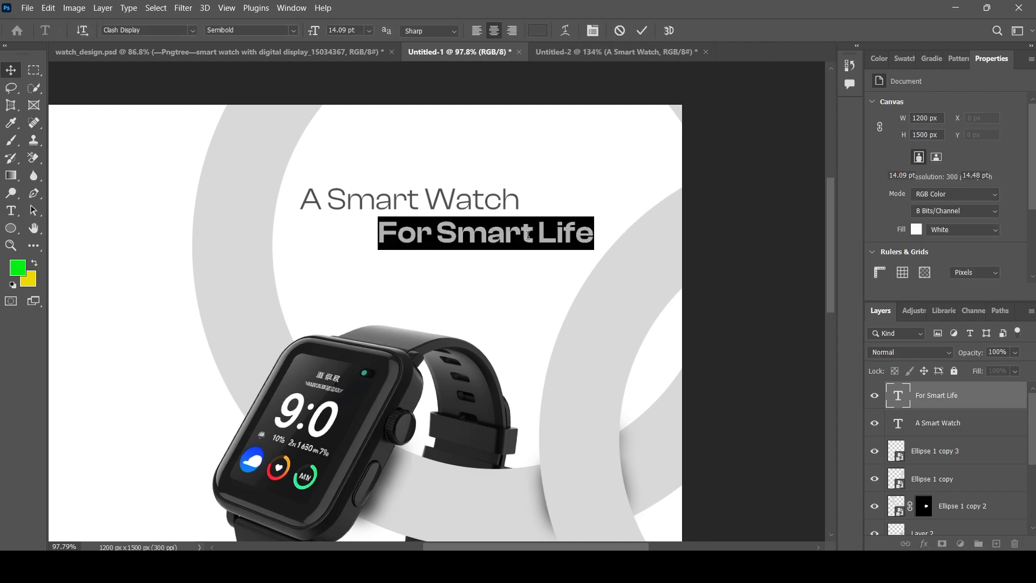
left_click(980, 208)
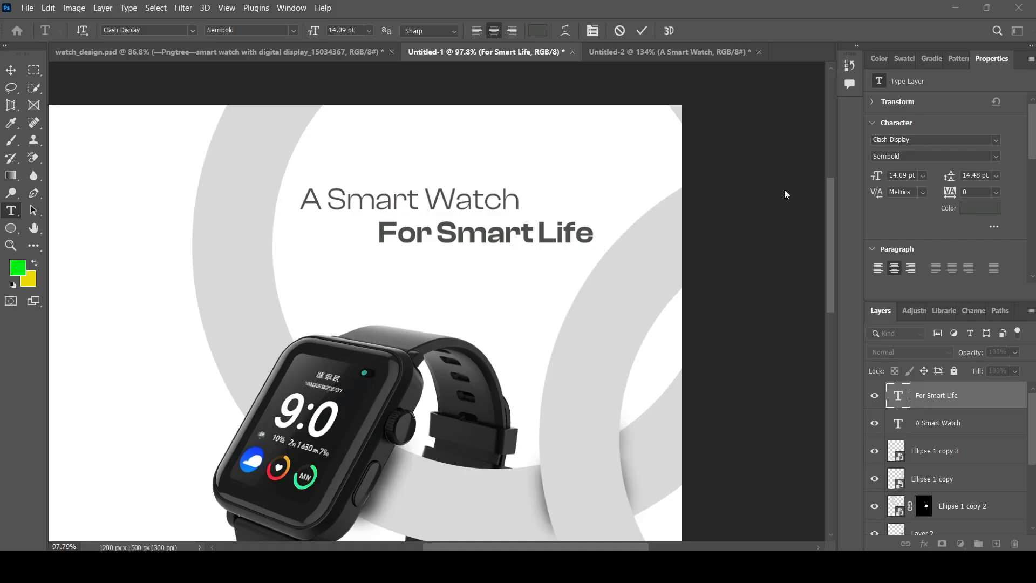
left_click(776, 138)
left_click_drag(777, 134, 780, 188)
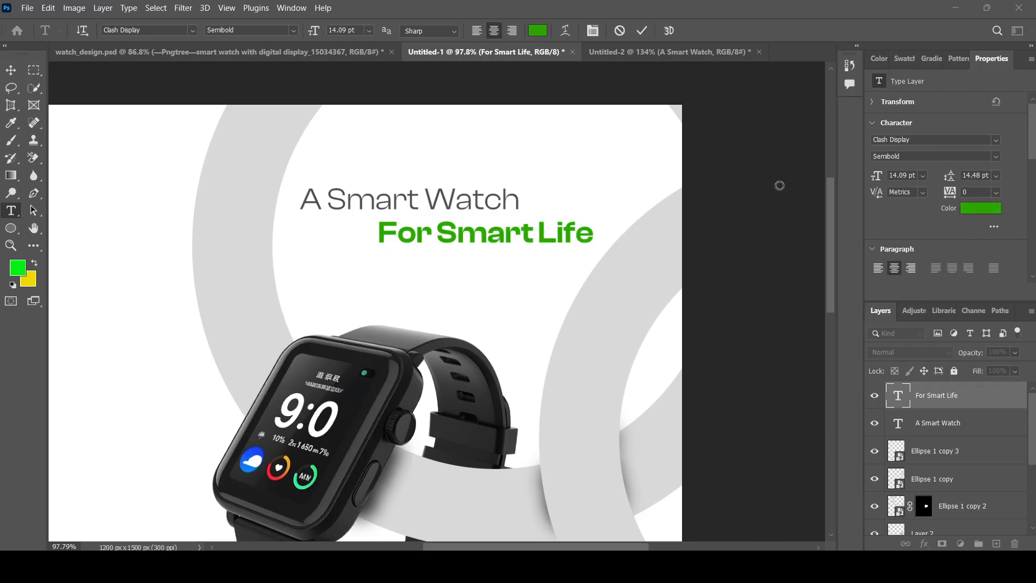
left_click(907, 130)
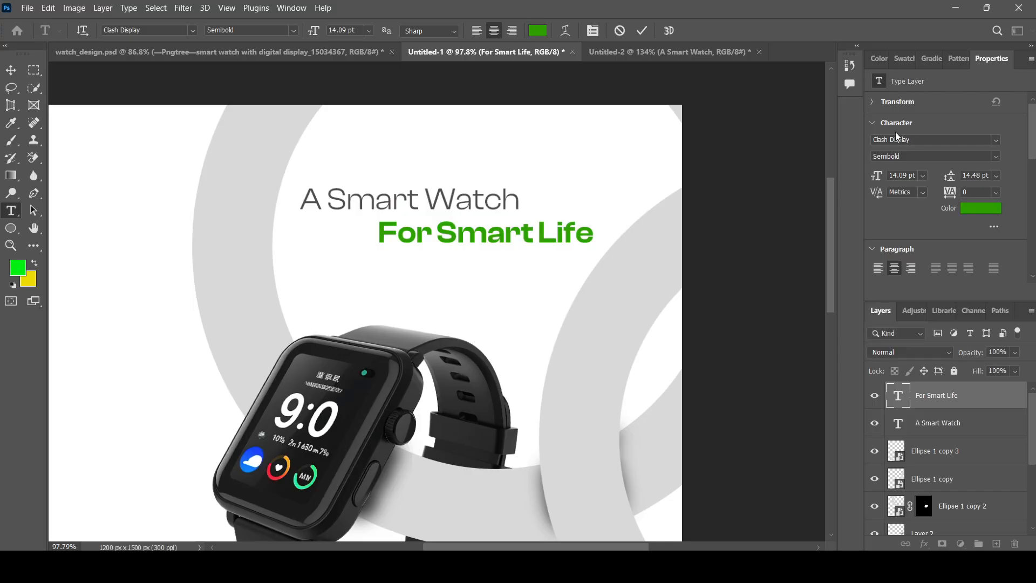
key("ctrl+Return")
key("v")
scroll(766, 249, "down", 3)
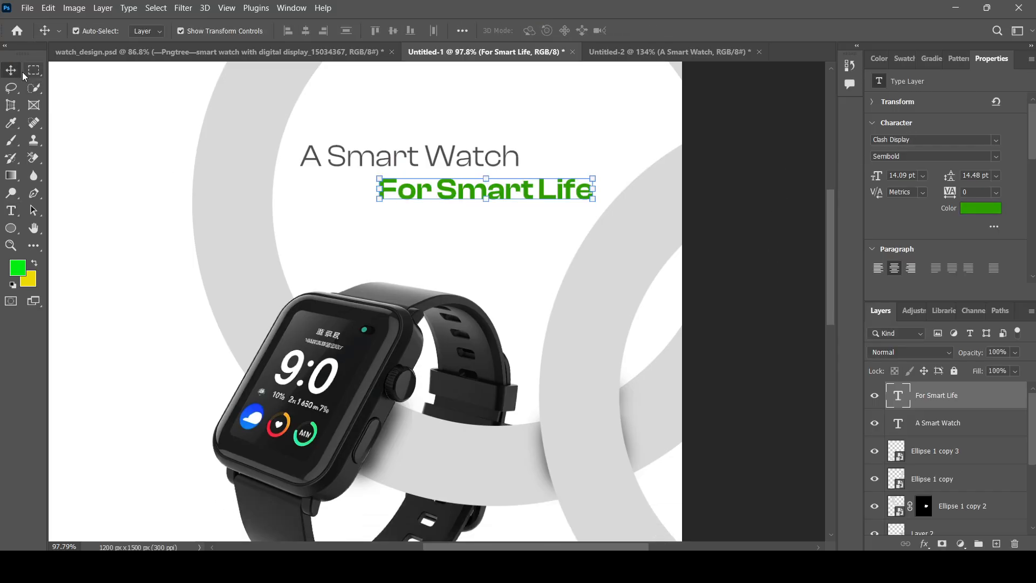
left_click(750, 251)
Draw a bright green circle about 24 px across in the white space below the heading, above the watch
scroll(603, 208, "down", 2)
scroll(515, 322, "up", 2)
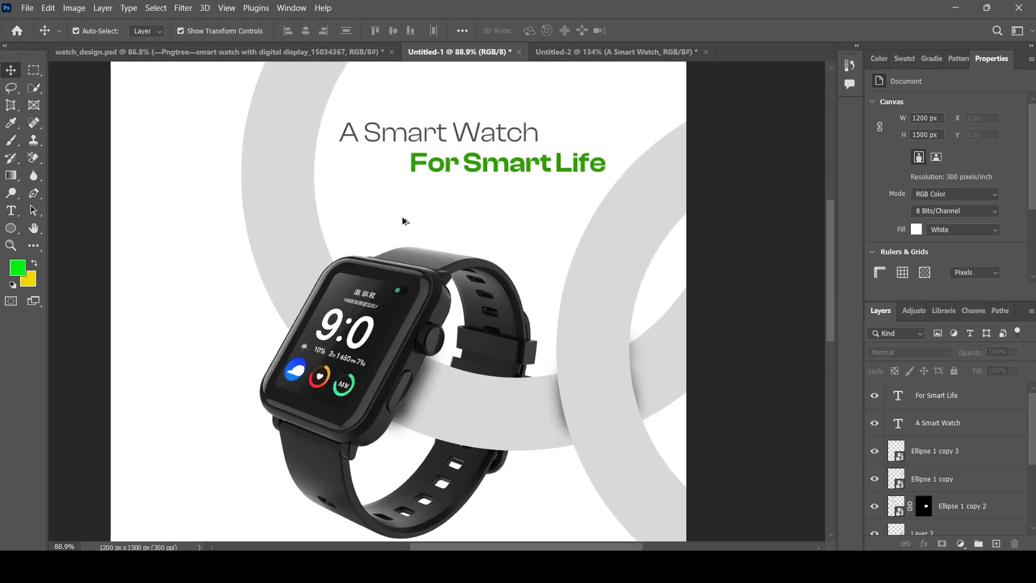
scroll(464, 224, "down", 5)
scroll(394, 368, "up", 2)
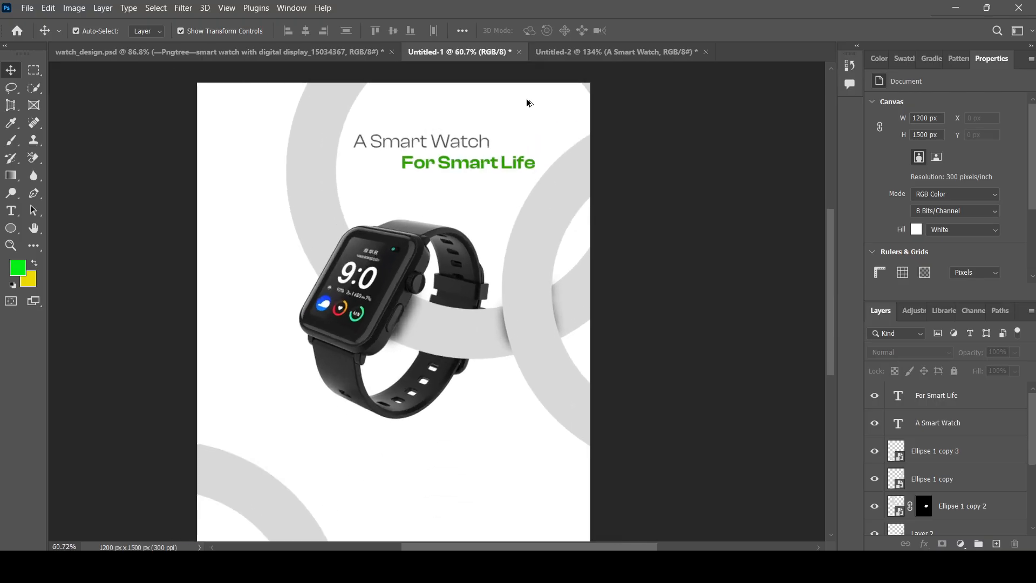
scroll(496, 139, "up", 2)
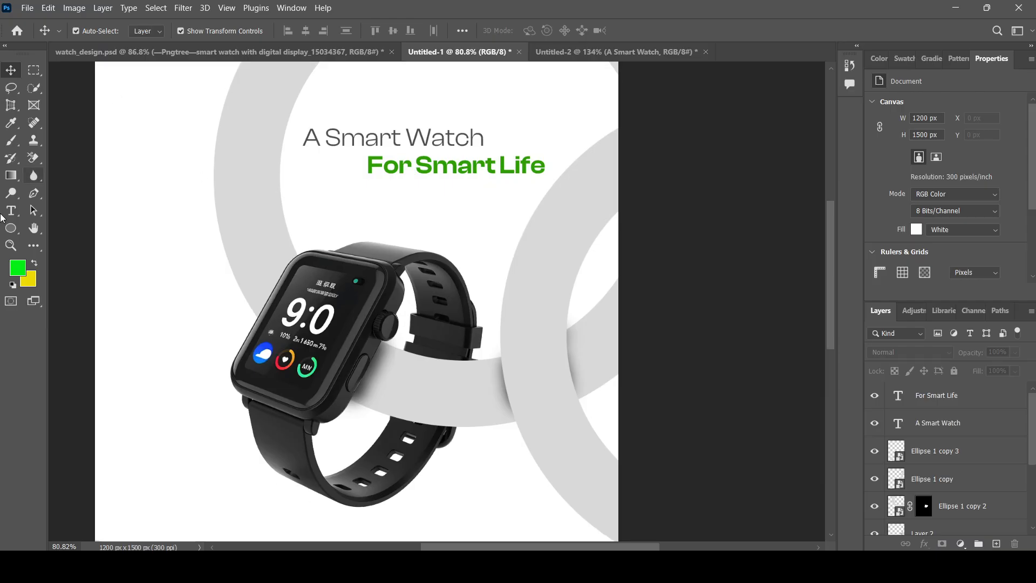
left_click(11, 229)
scroll(330, 189, "up", 3)
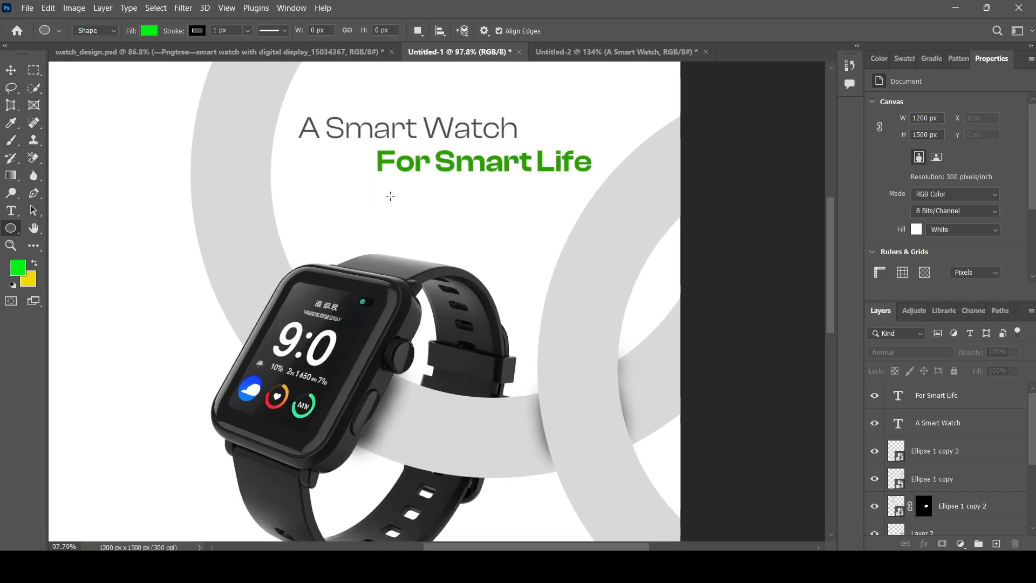
scroll(351, 197, "down", 1)
scroll(354, 212, "up", 2)
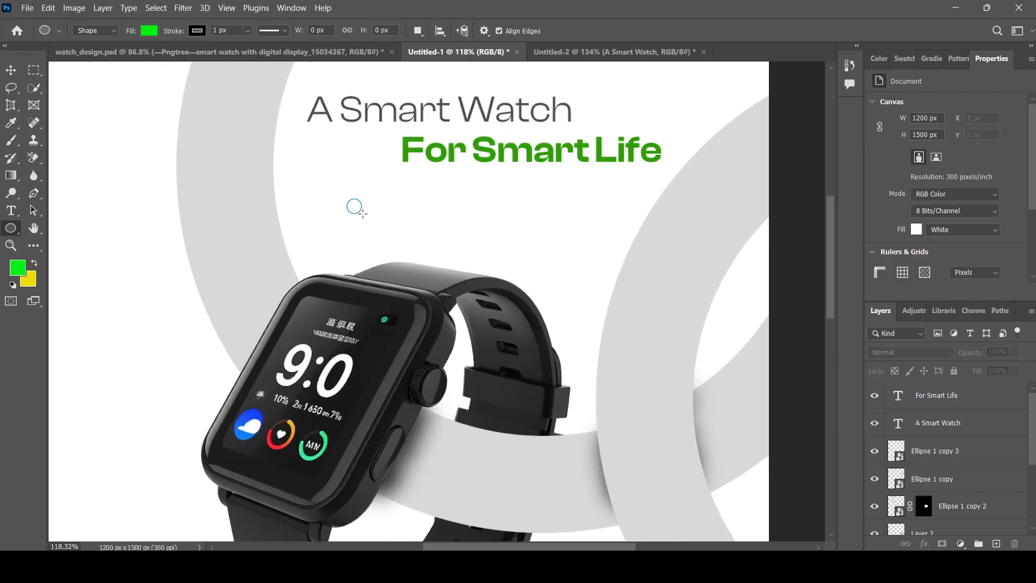
left_click_drag(363, 214, 363, 215)
left_click(11, 70)
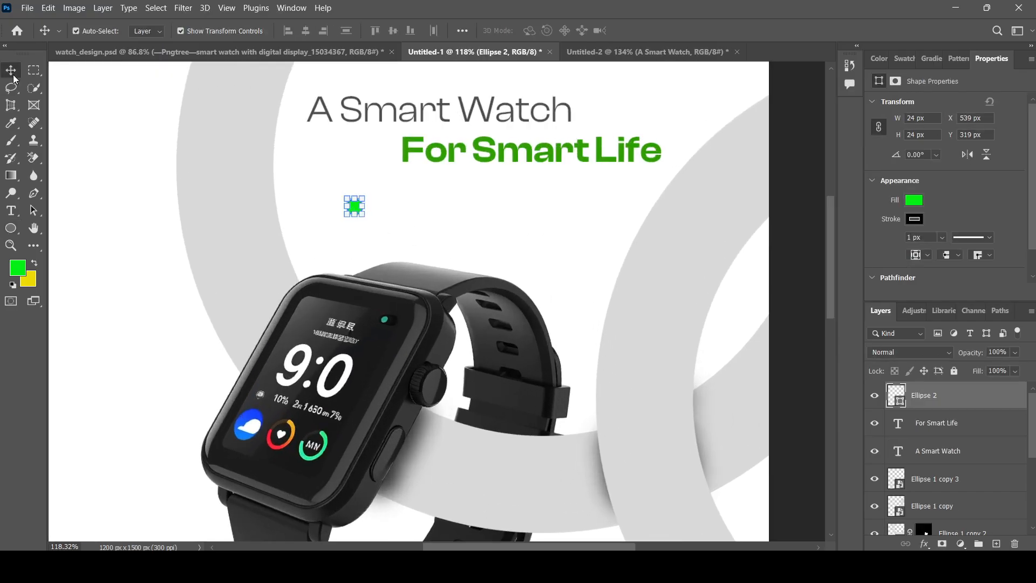
Scale the green circle down to about 88% and set its stroke width to 0 px
scroll(355, 207, "up", 5)
left_click(358, 209)
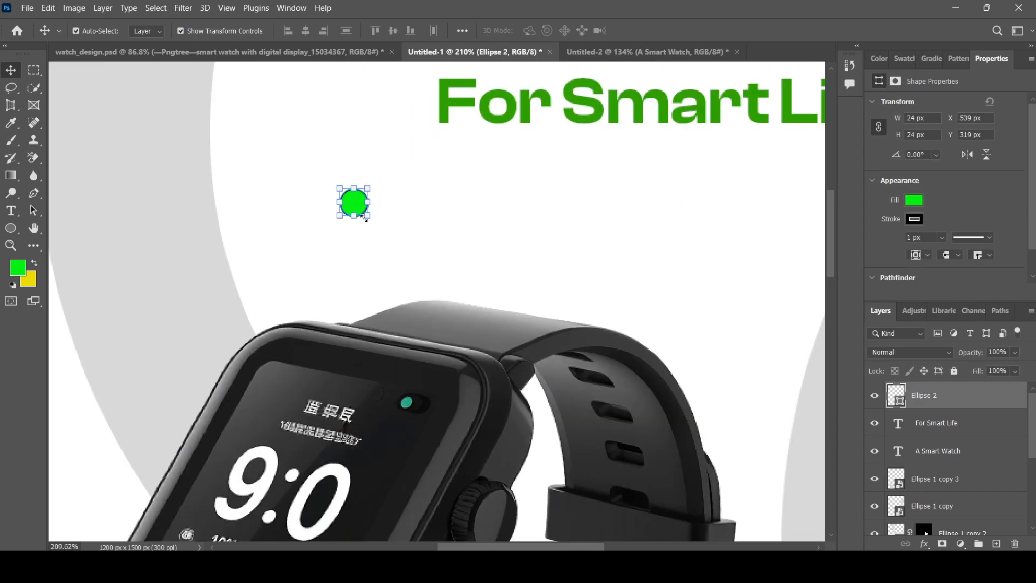
left_click_drag(367, 218, 363, 214)
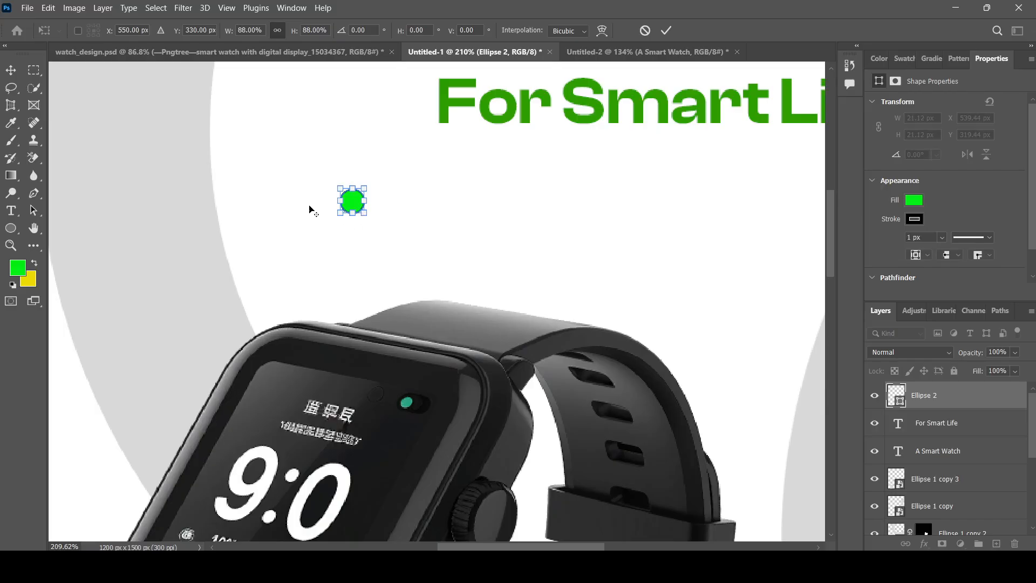
scroll(313, 209, "down", 2)
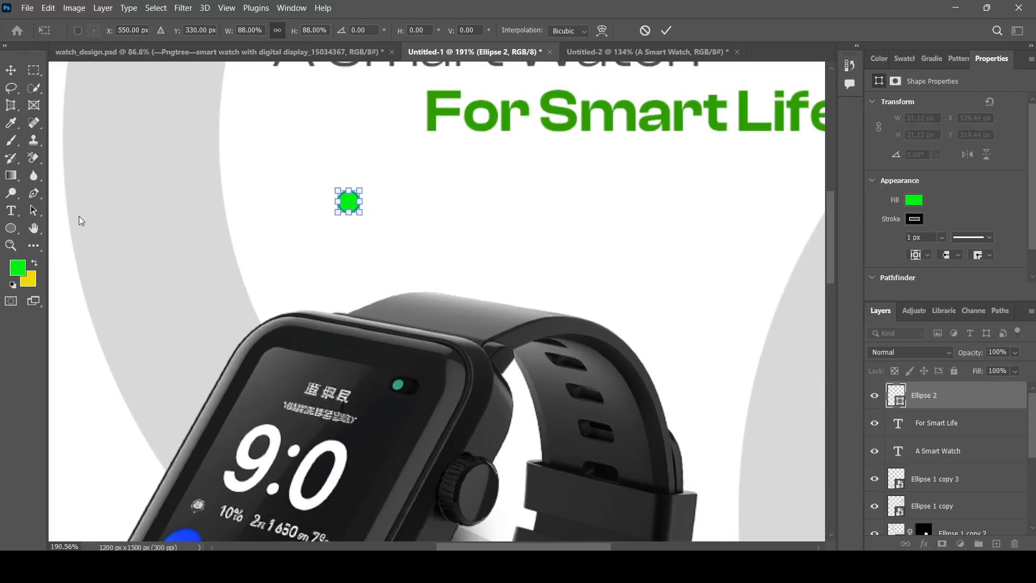
left_click(11, 227)
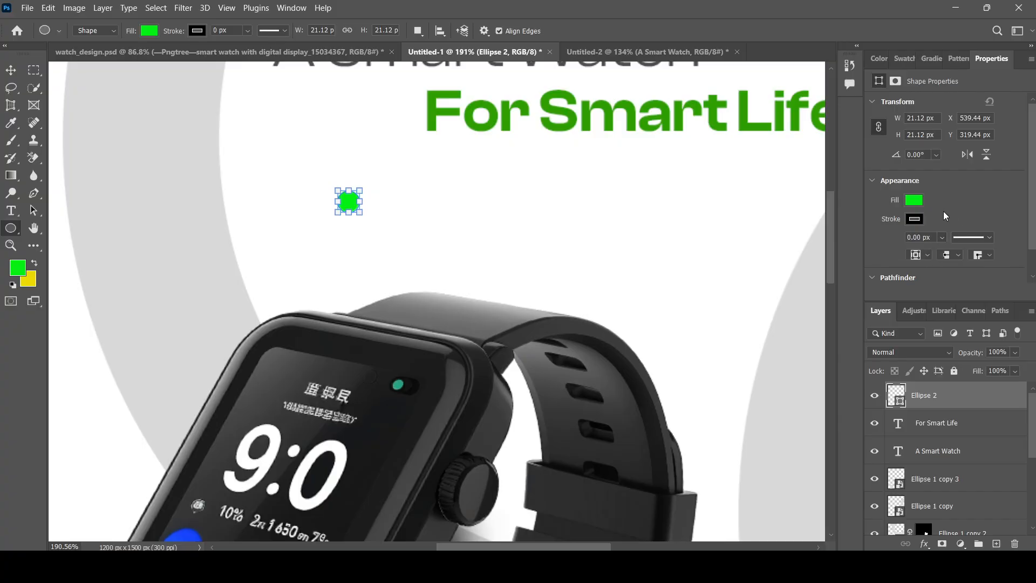
key("v")
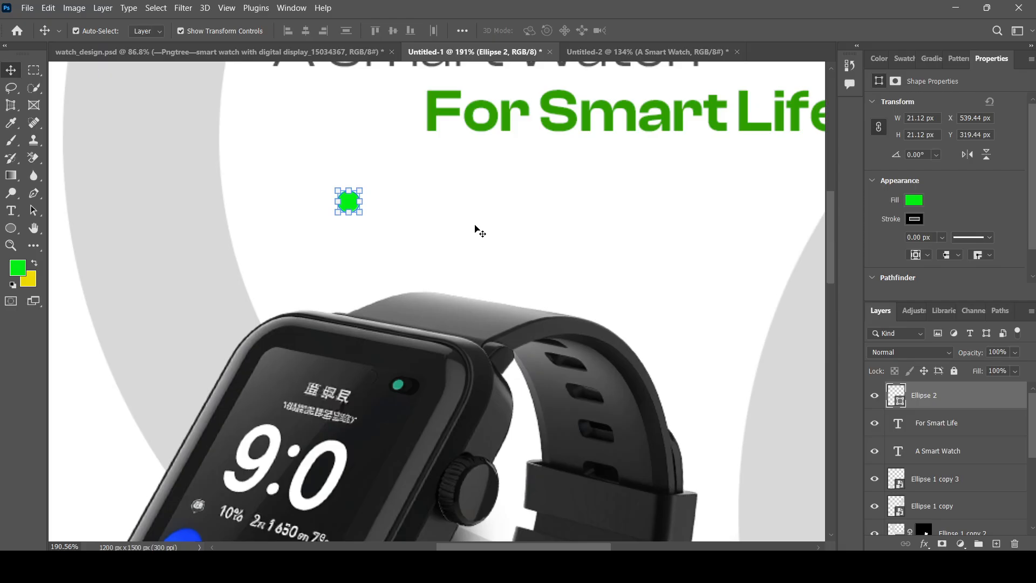
Move the green circle about 7 px down
left_click(378, 236)
scroll(372, 229, "up", 1)
left_click(353, 218)
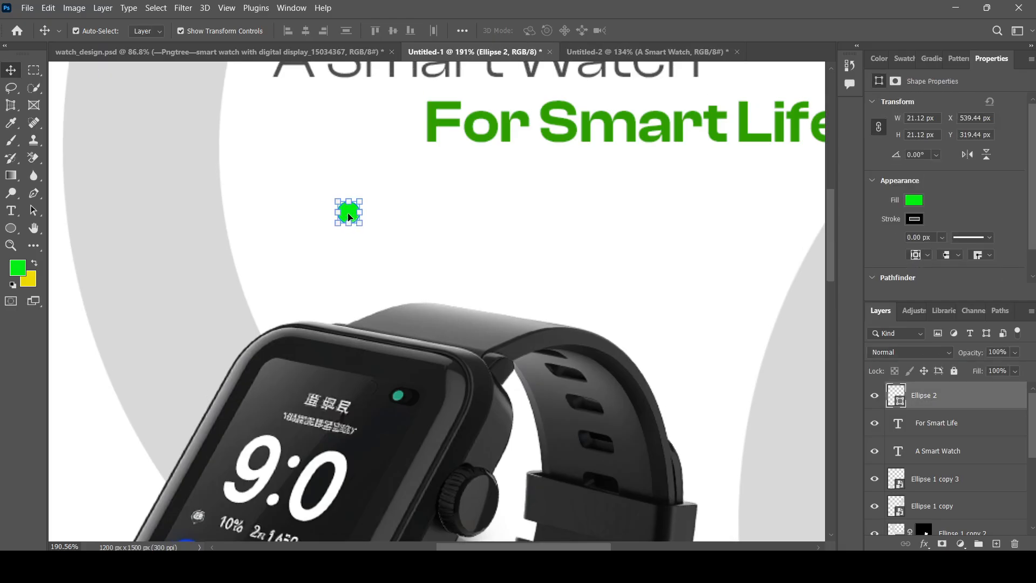
left_click_drag(347, 214, 347, 223)
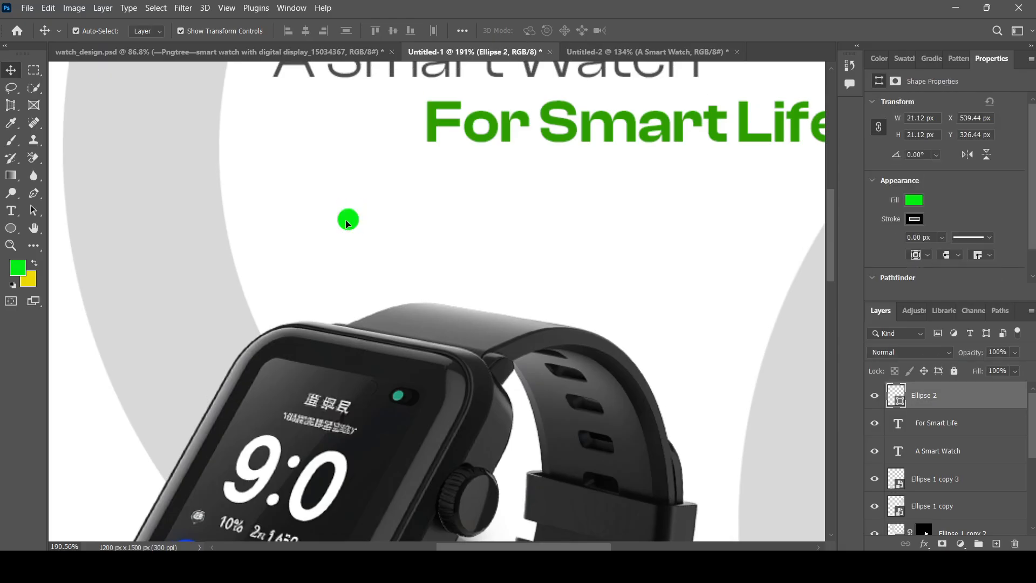
left_click(416, 240)
Copy the "Cycling mode" text from the Untitled-2 document and return to Untitled-1
scroll(321, 216, "down", 3)
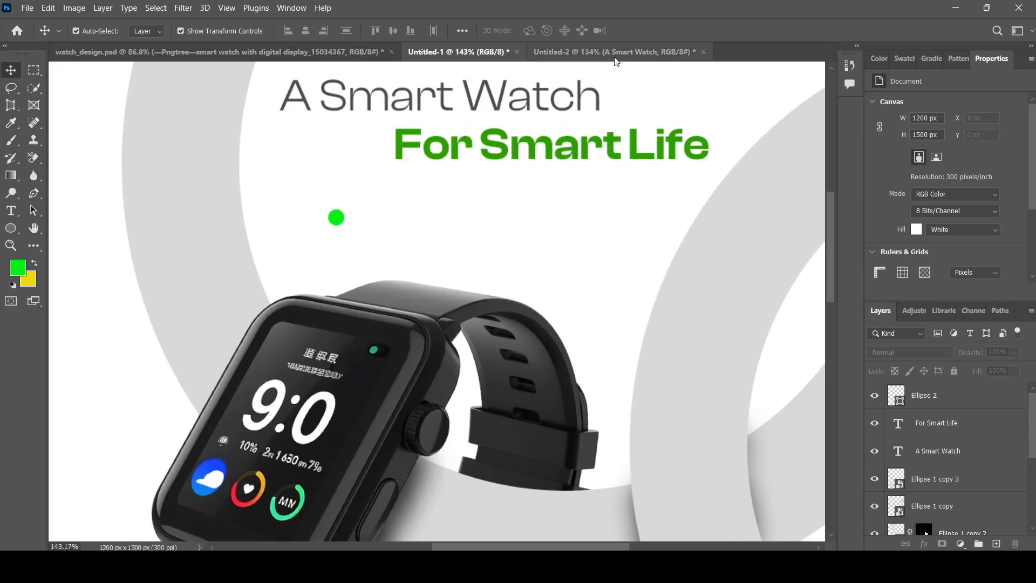
left_click(615, 52)
left_click(638, 330)
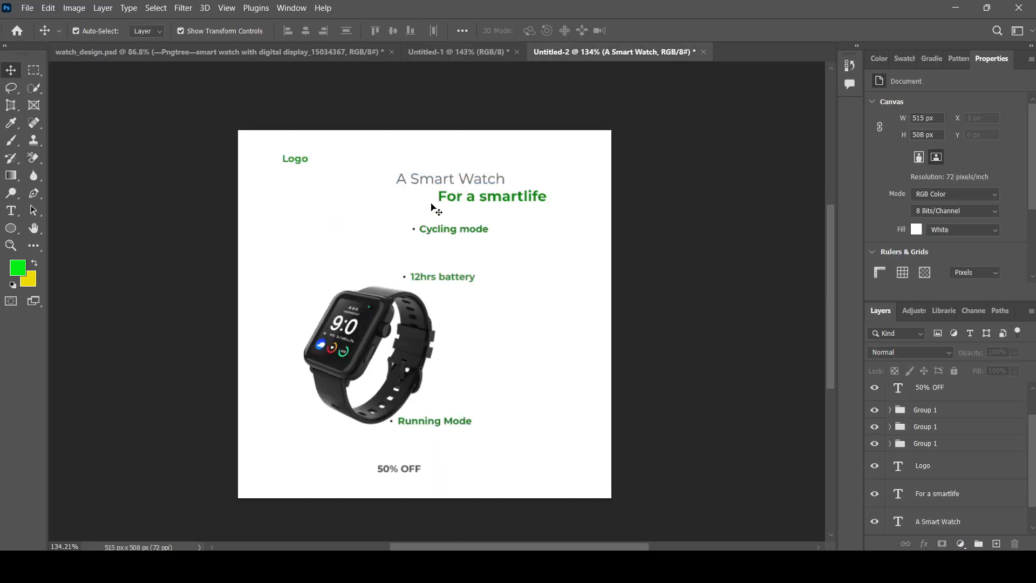
double_click(452, 233)
key("ctrl+c")
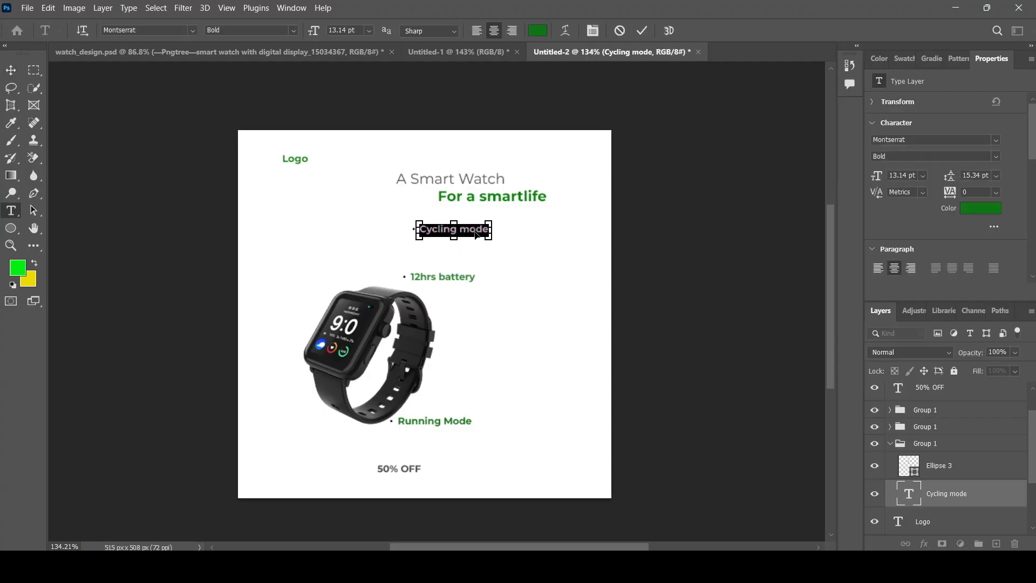
left_click(432, 52)
Paste "Cycling mode" as a new text line and place it just right of the green circle
key("v")
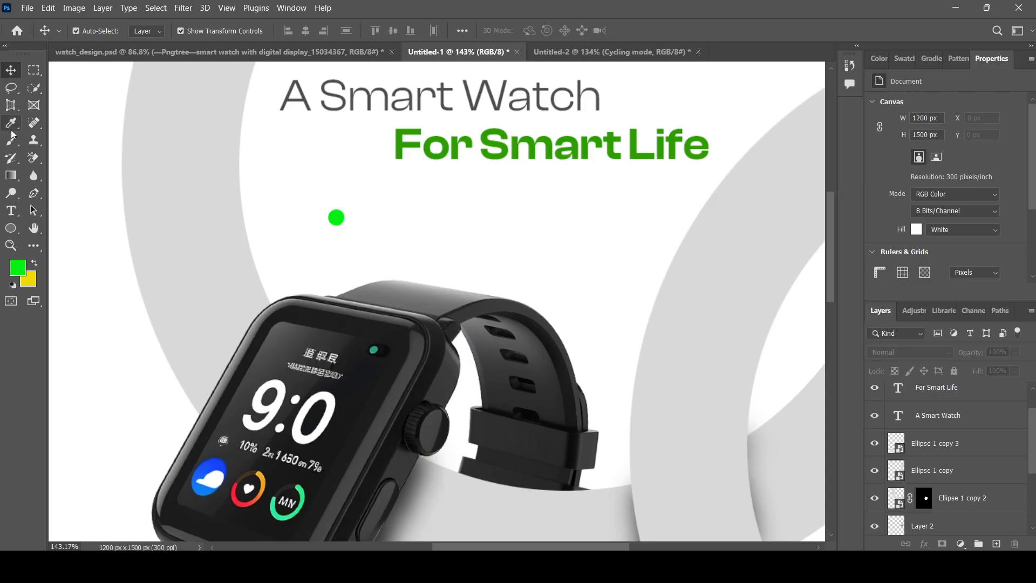
left_click(11, 210)
left_click(373, 224)
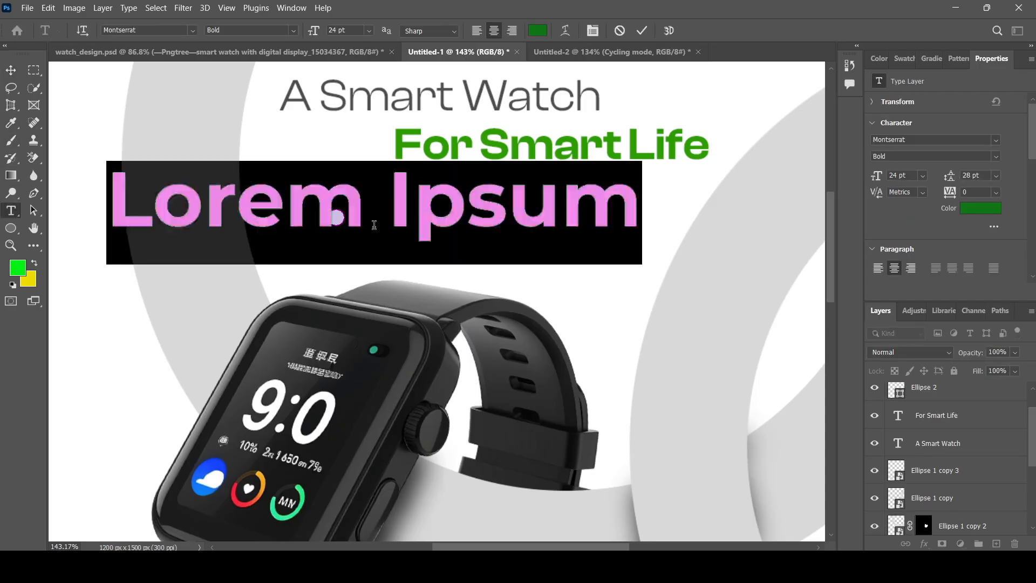
key("ctrl+v")
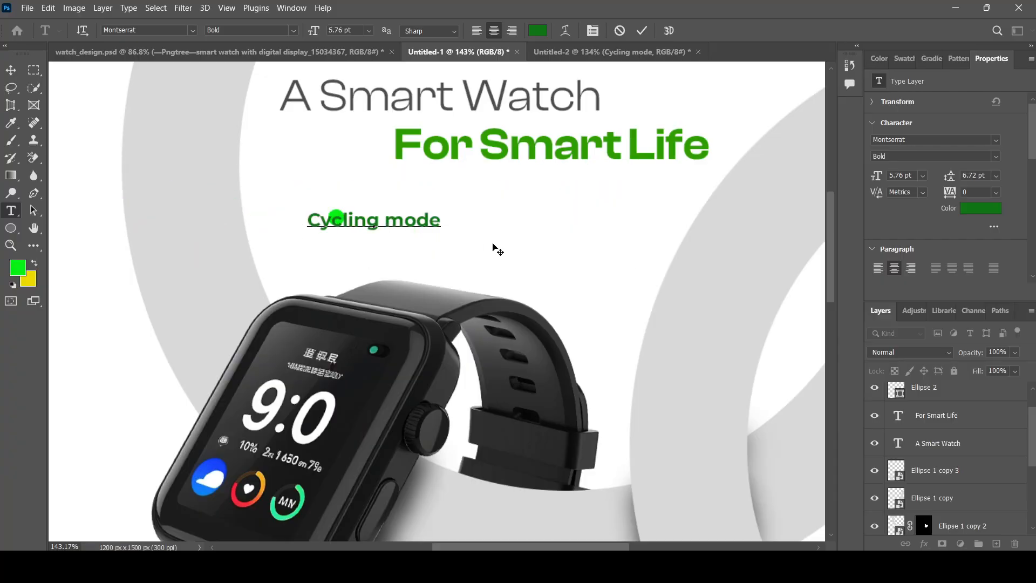
left_click(11, 71)
double_click(406, 222)
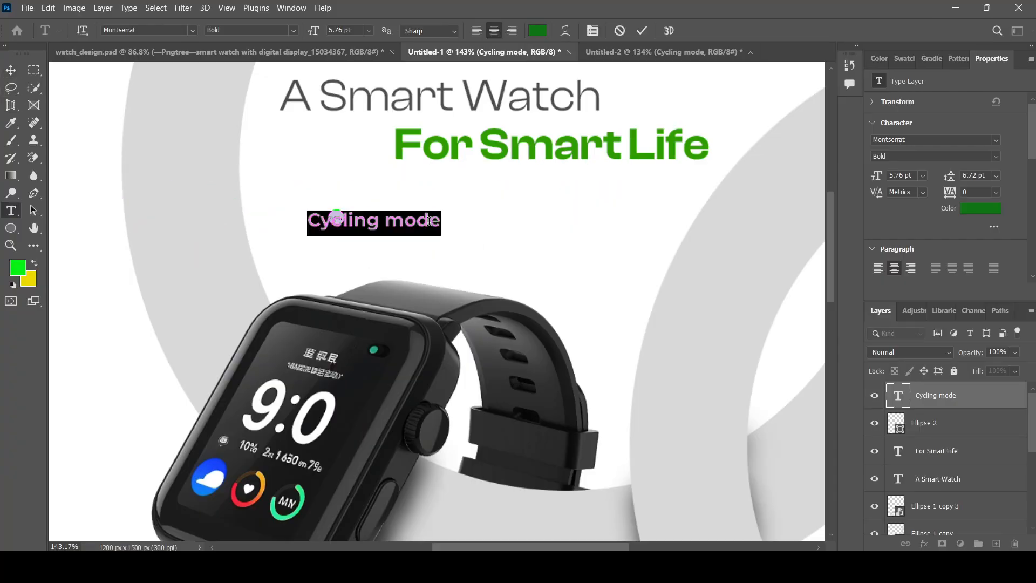
left_click(11, 71)
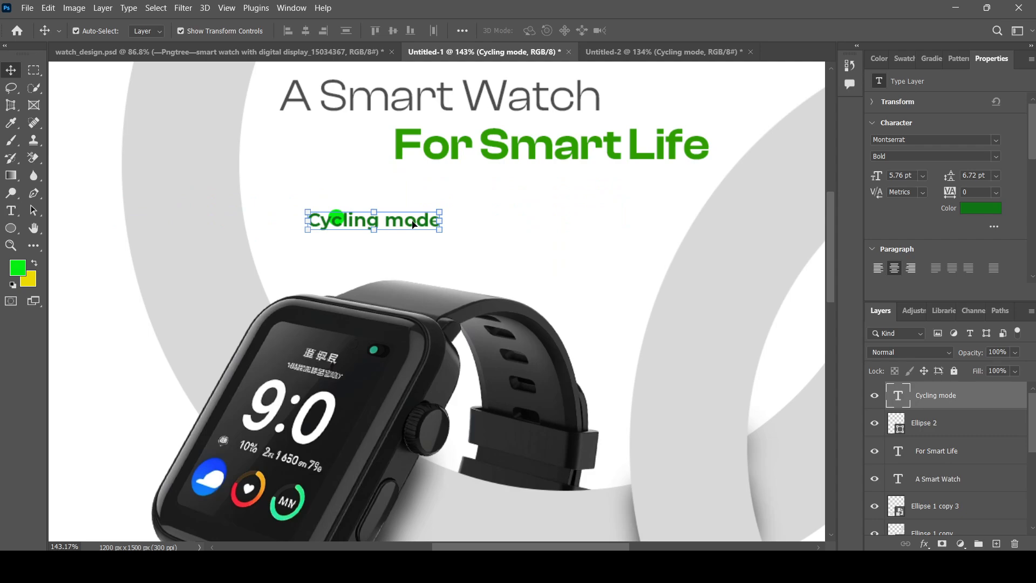
left_click_drag(413, 225, 460, 218)
Set the "Cycling mode" text to the Clash Display font in Medium style
scroll(399, 223, "up", 3)
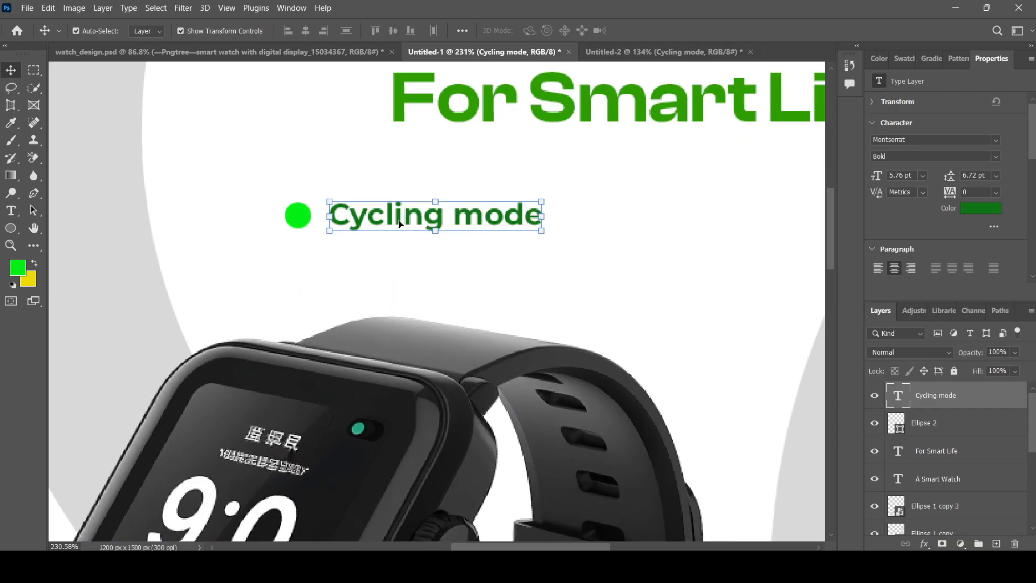
double_click(399, 223)
left_click(197, 30)
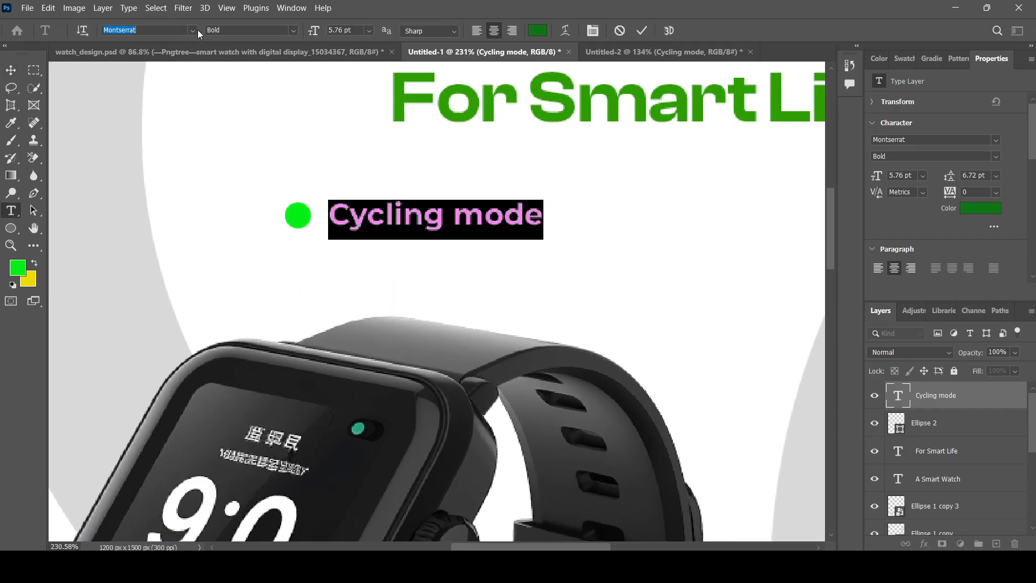
key("Down")
key("Down")
key("Down")
key("Down")
key("Down")
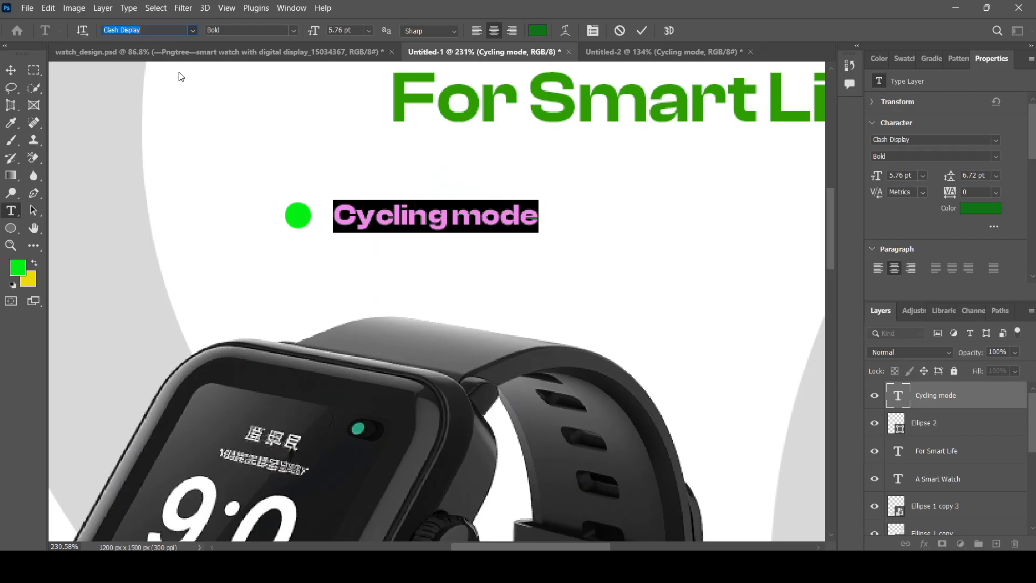
key("Return")
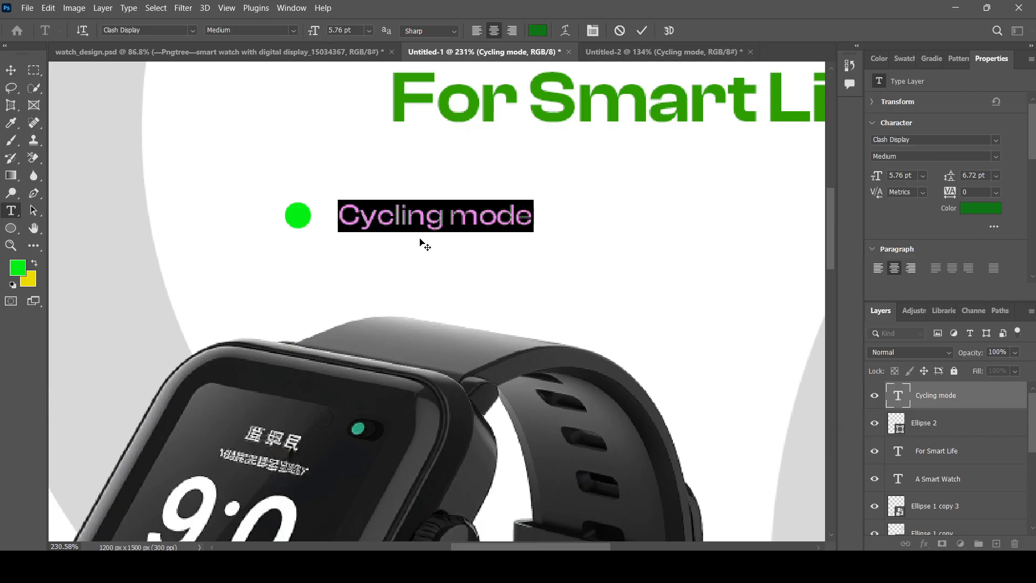
left_click(414, 222)
double_click(415, 222)
double_click(482, 225)
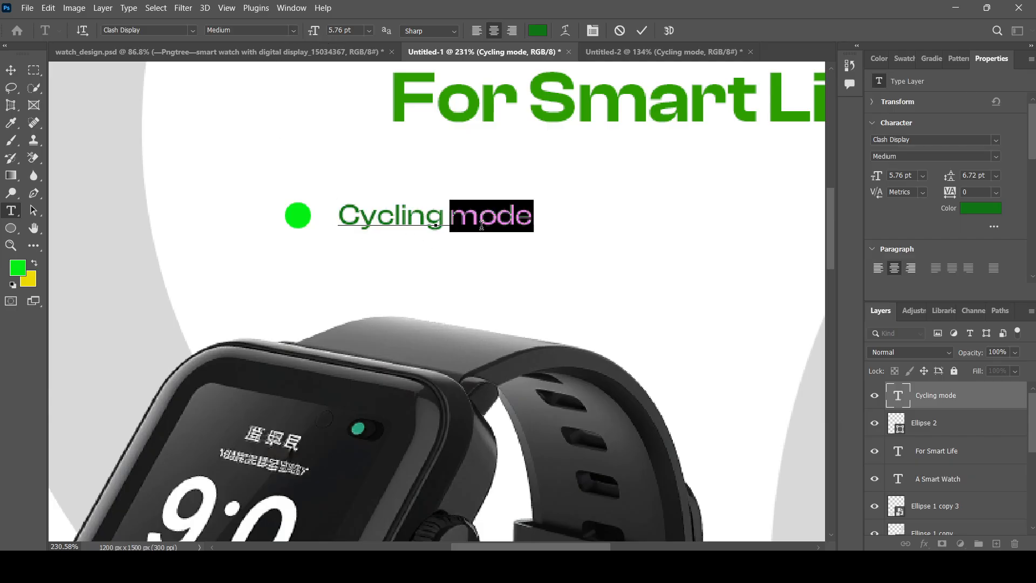
left_click(11, 70)
Change the fill of the green bullet circle beside "Cycling mode" to a near-black dark gray
scroll(318, 251, "down", 7)
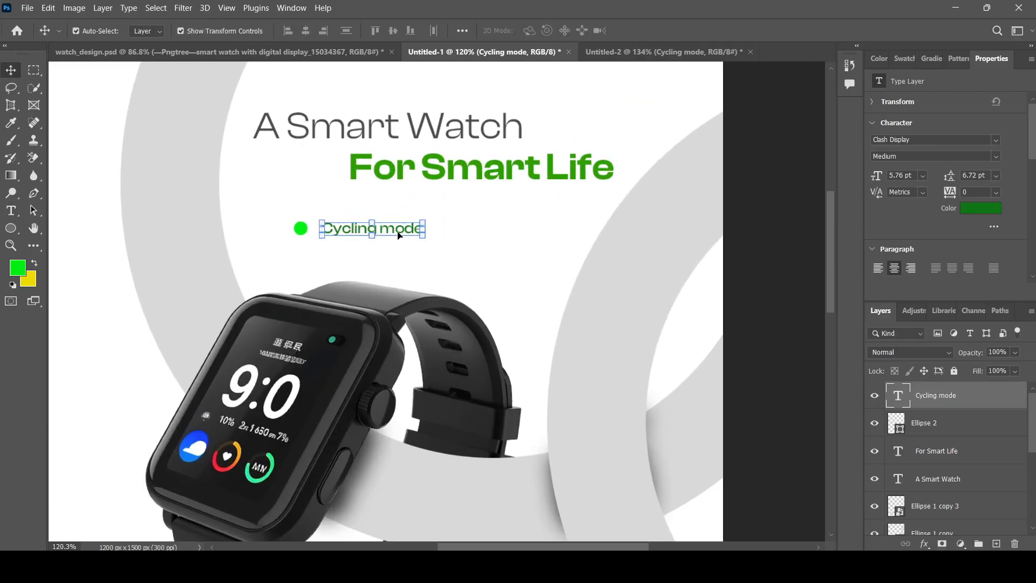
scroll(405, 270, "up", 1)
left_click(273, 245)
scroll(295, 255, "up", 5)
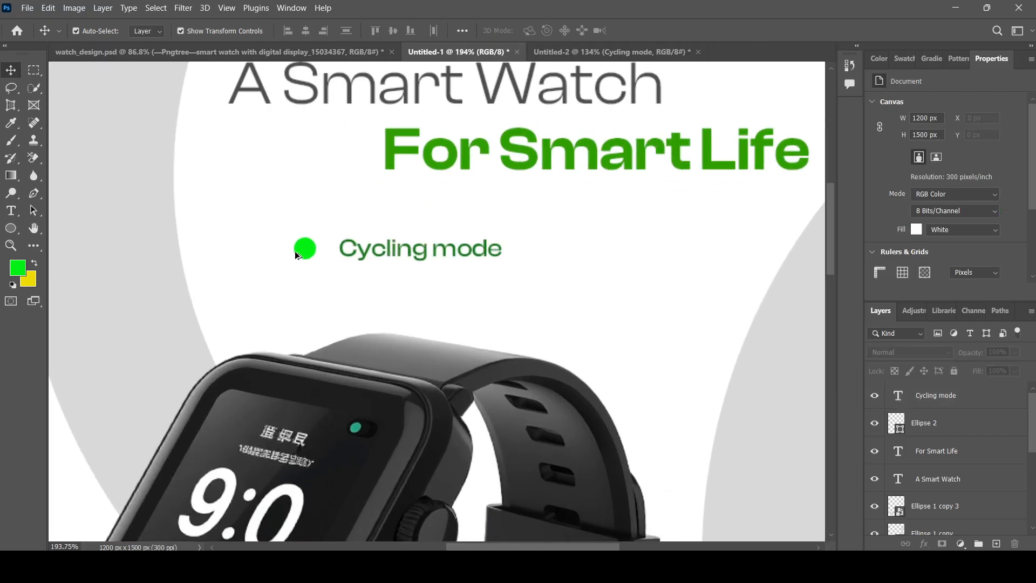
left_click(296, 254)
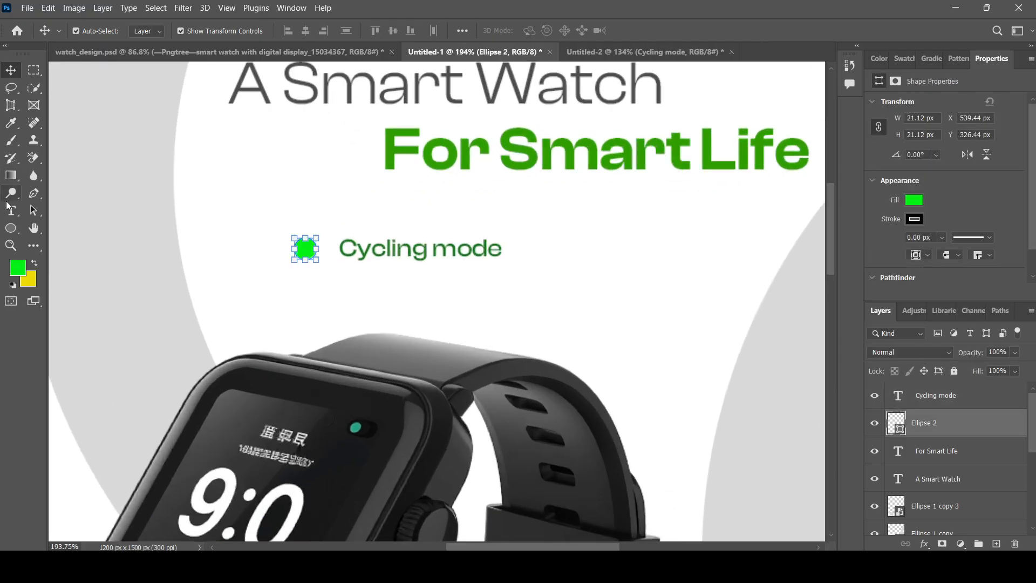
left_click(11, 228)
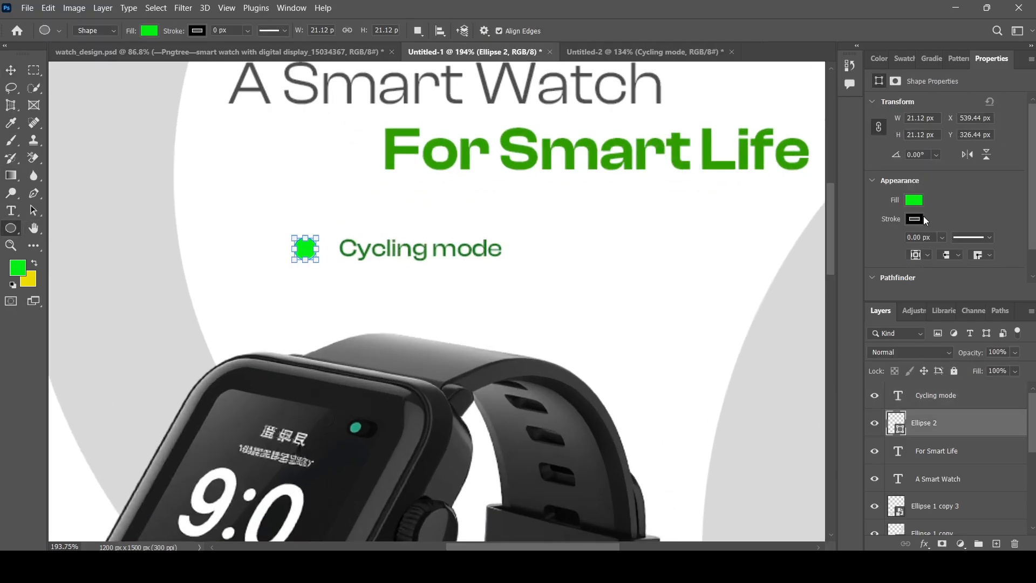
left_click(897, 271)
scroll(332, 140, "up", 3)
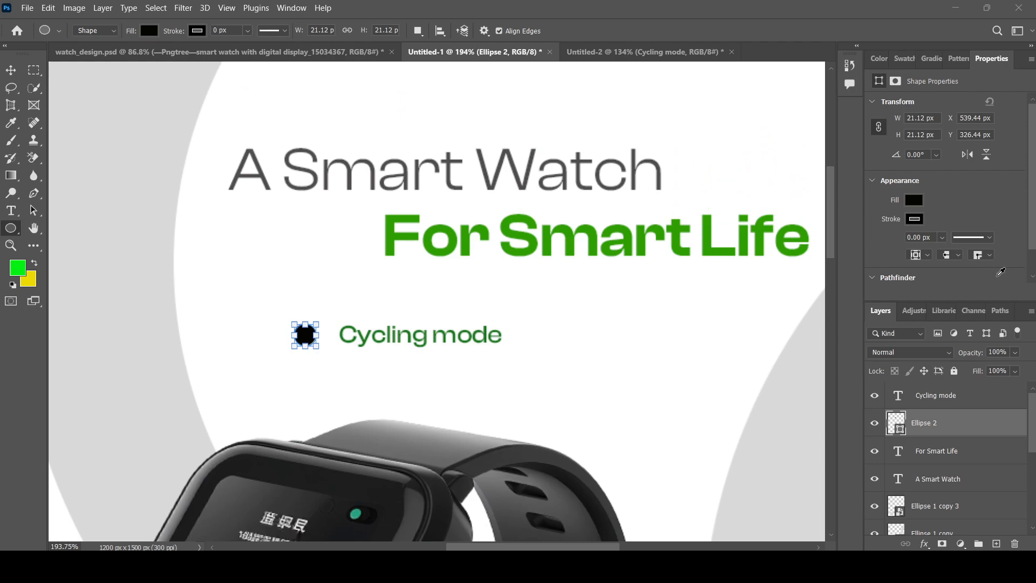
left_click(1001, 272)
left_click(10, 70)
left_click(222, 259)
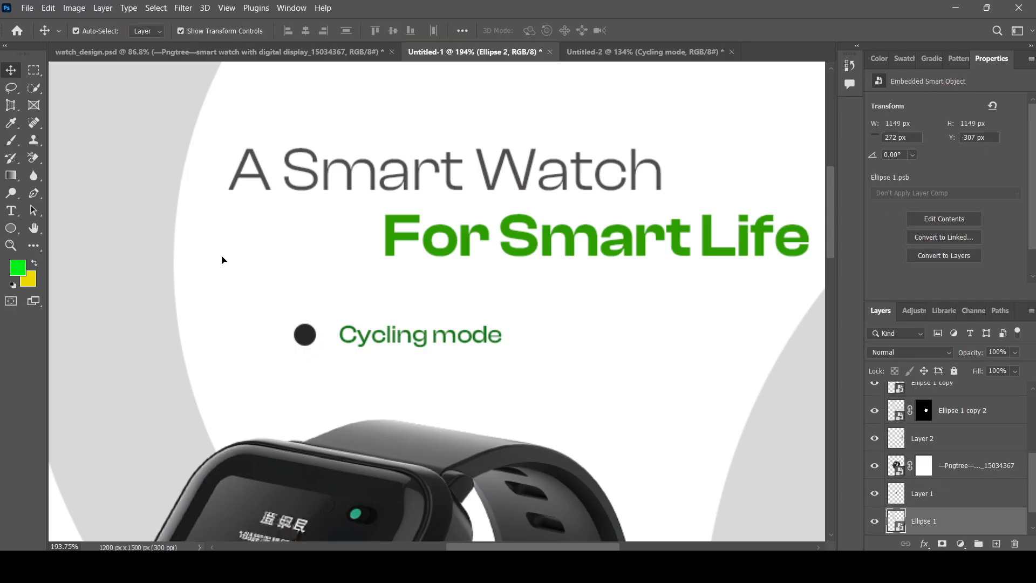
Move the dark bullet circle closer to the "Cycling mode" text and shrink it to 15 x 15 px
scroll(358, 312, "down", 2)
scroll(339, 297, "up", 6)
left_click_drag(286, 273, 307, 272)
left_click(319, 292)
left_click(313, 285)
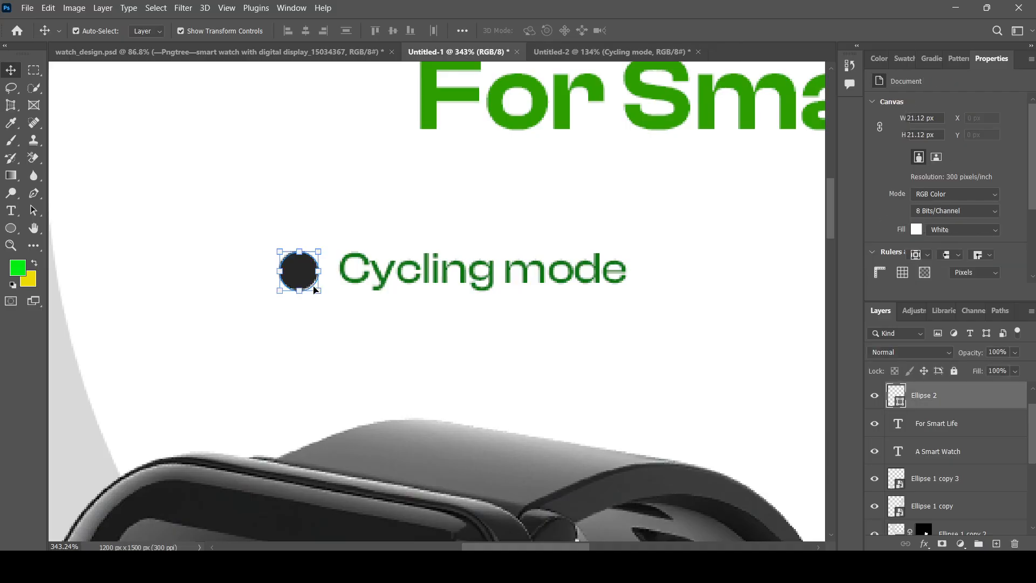
left_click(318, 291)
left_click(315, 286)
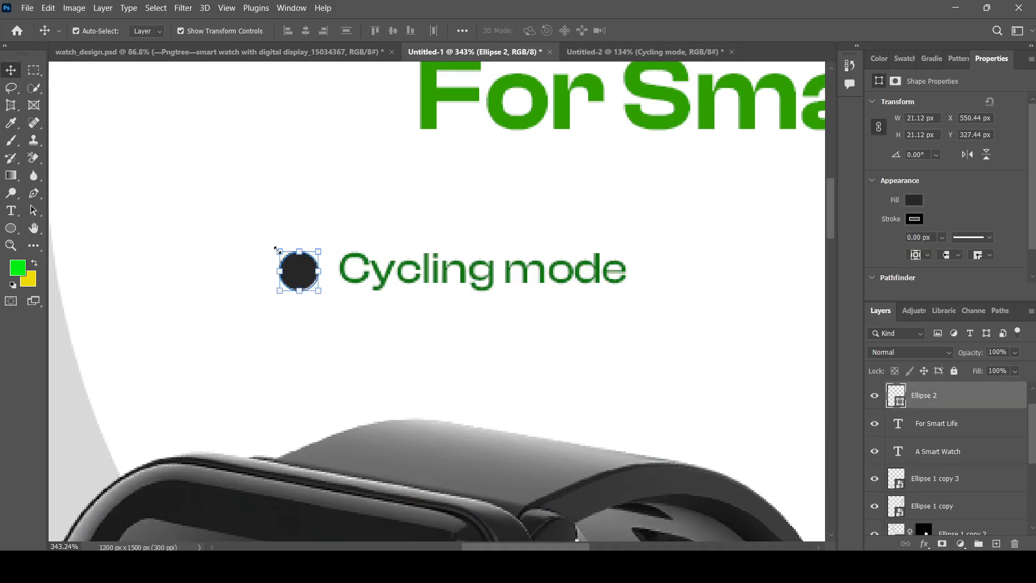
left_click_drag(277, 249, 312, 275)
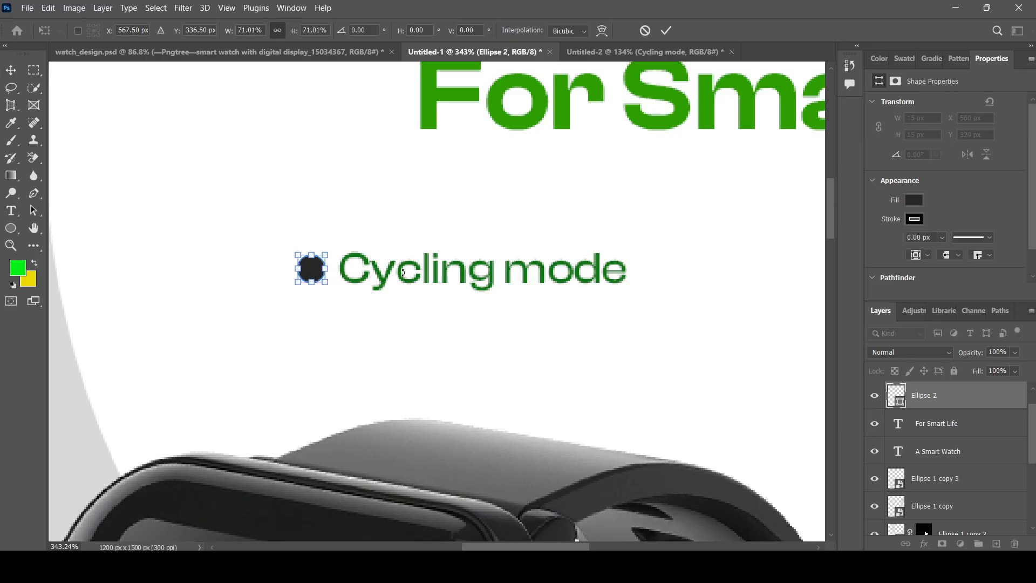
key("Return")
scroll(212, 234, "down", 4)
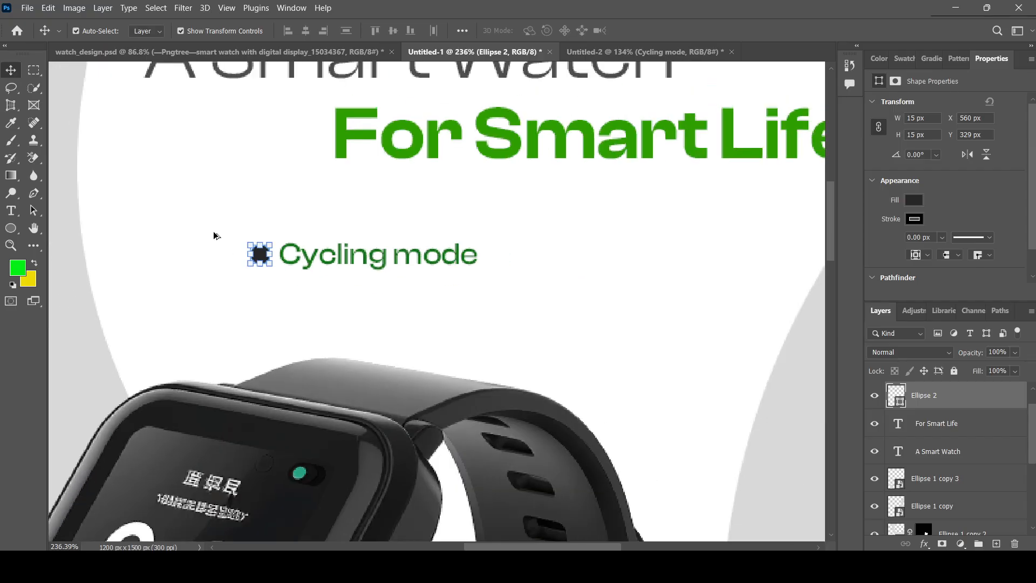
Enlarge the "Cycling mode" text to about 6.86 pt and nudge it up level with the bullet circle
scroll(361, 258, "up", 2)
left_click(377, 259)
left_click_drag(500, 275, 539, 293)
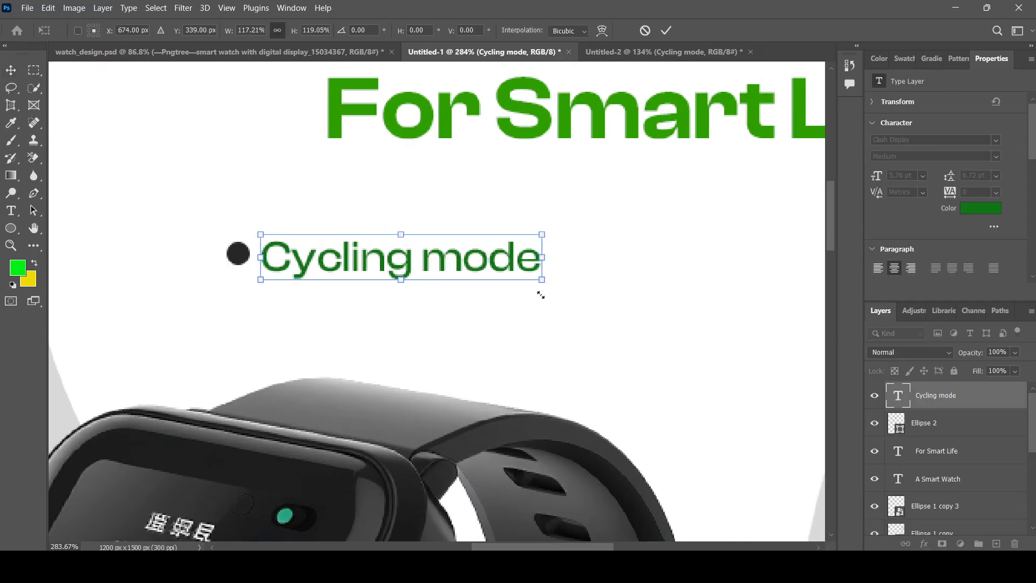
key("Return")
left_click(581, 288)
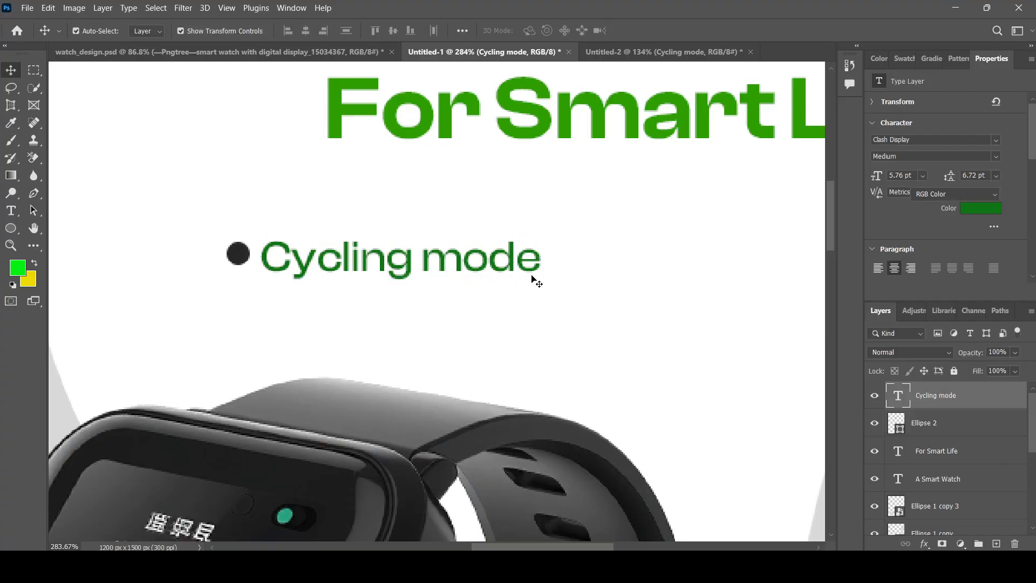
left_click(390, 268)
scroll(403, 252, "down", 3)
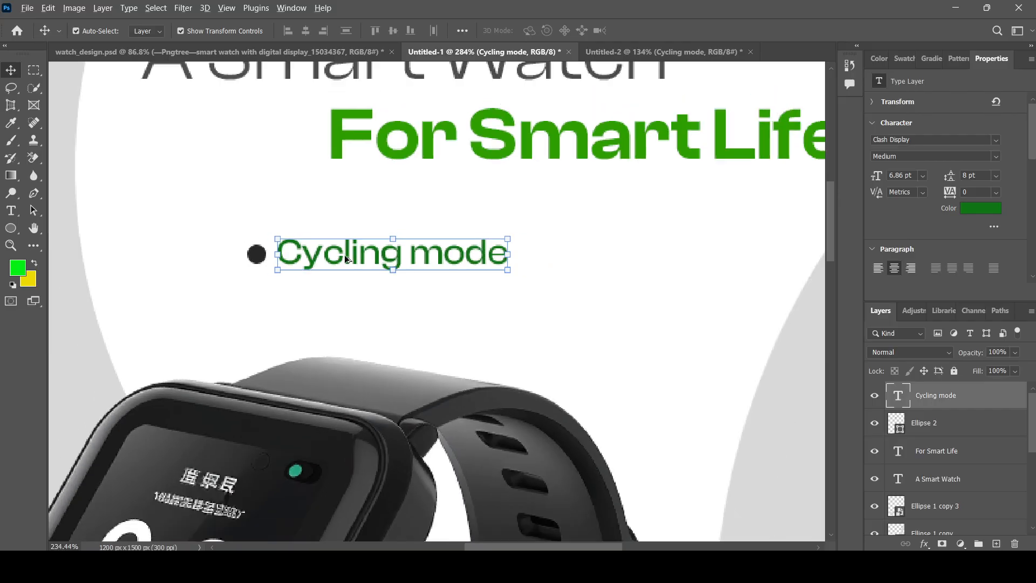
left_click(540, 278)
scroll(343, 251, "down", 3)
Shrink the bullet circle beside "Cycling mode" proportionally to 13 x 13 px
scroll(308, 253, "up", 7)
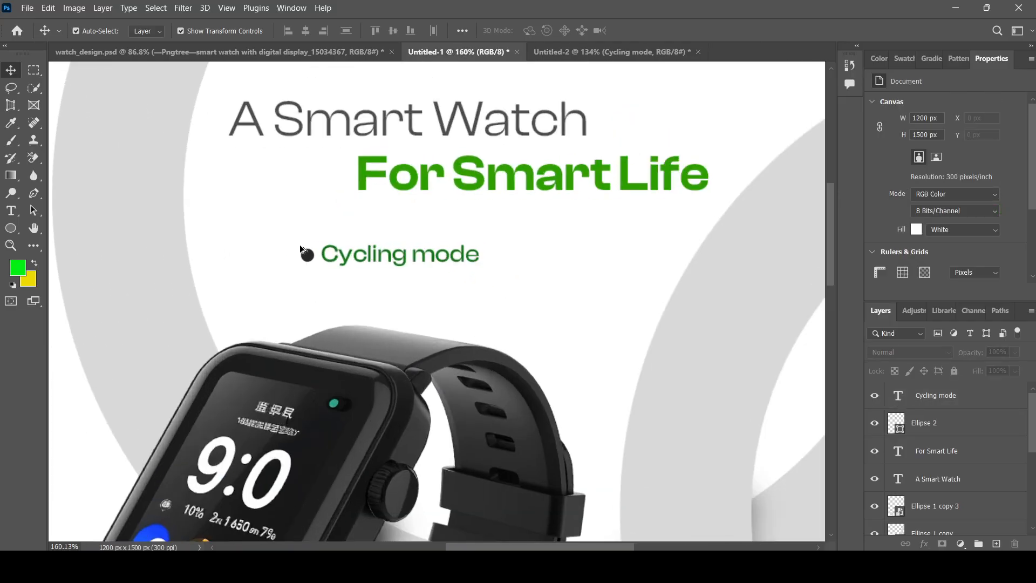
left_click(317, 264)
scroll(325, 269, "up", 3)
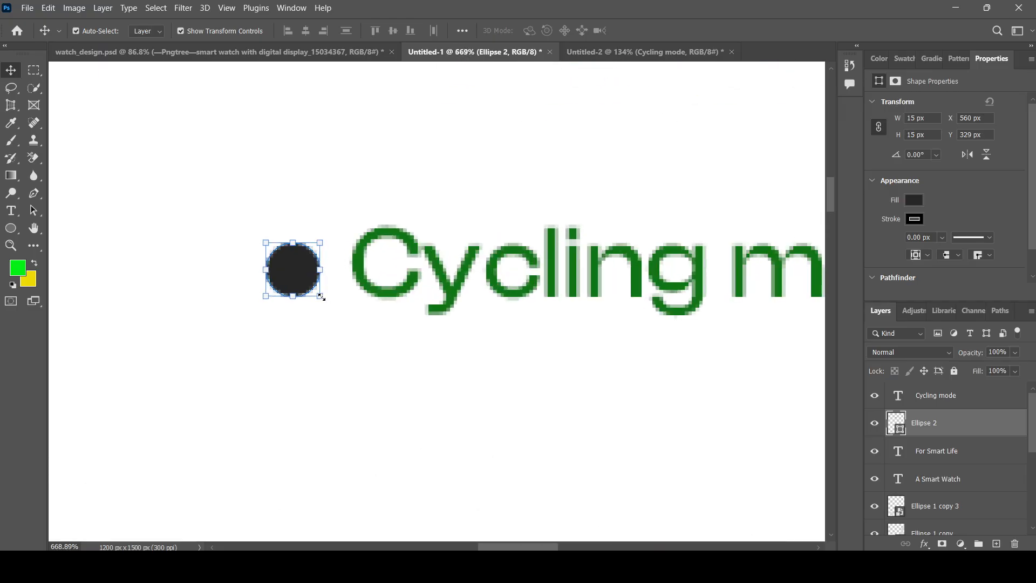
key("ctrl+t")
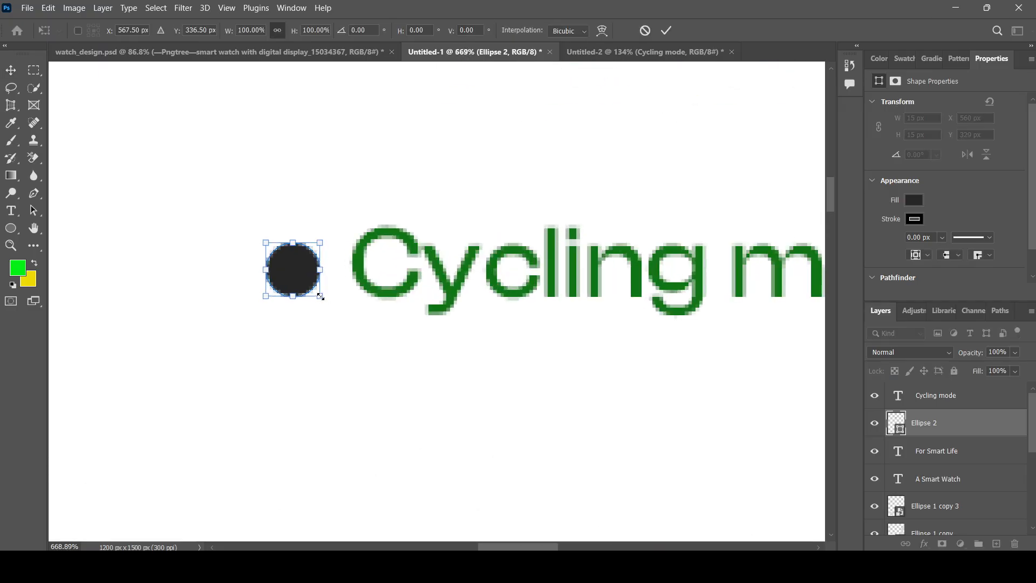
left_click_drag(320, 296, 312, 290)
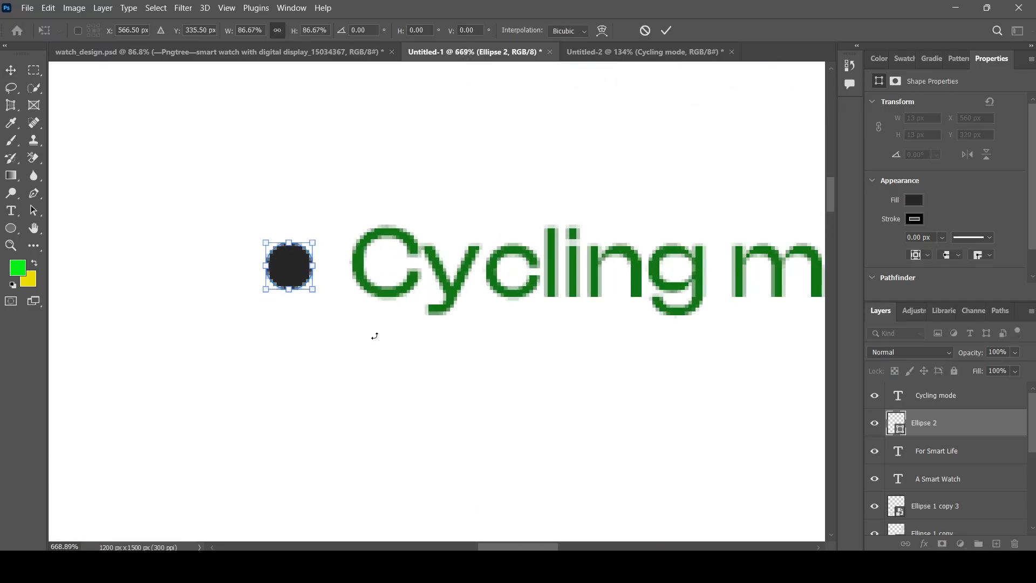
key("Return")
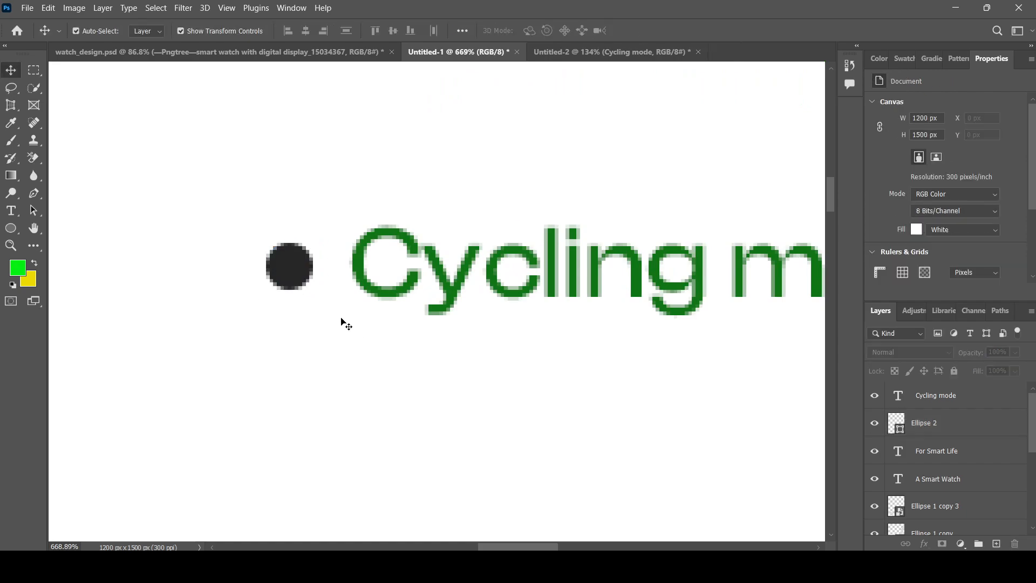
scroll(277, 261, "down", 5)
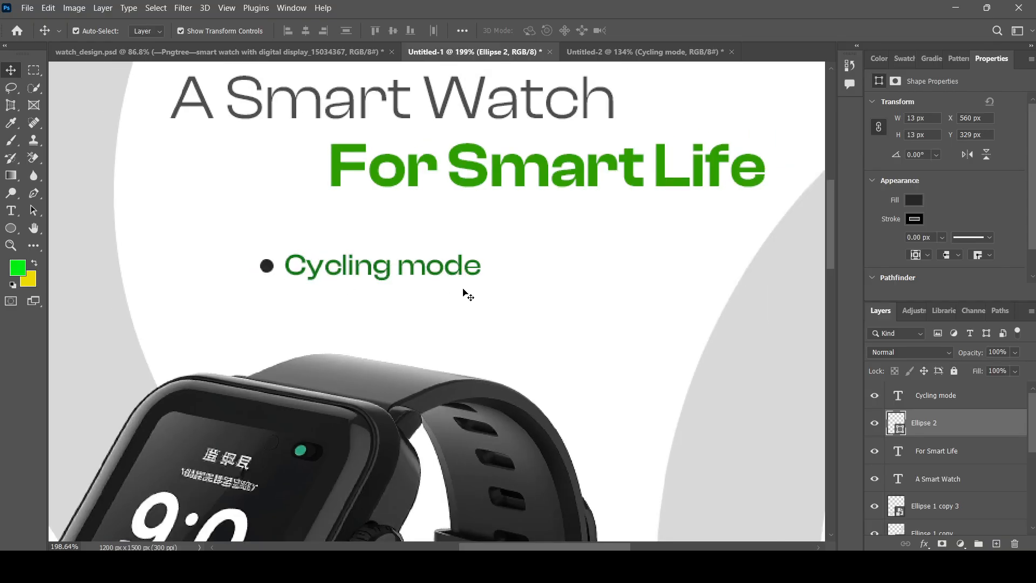
left_click(470, 267)
scroll(383, 259, "down", 2)
key("ctrl+t")
scroll(494, 250, "down", 2)
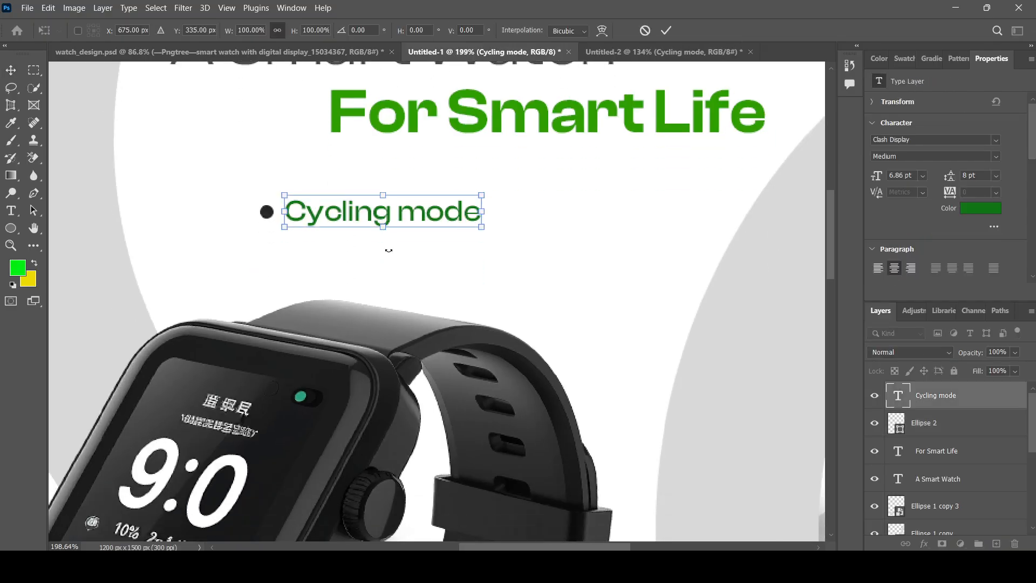
key("Return")
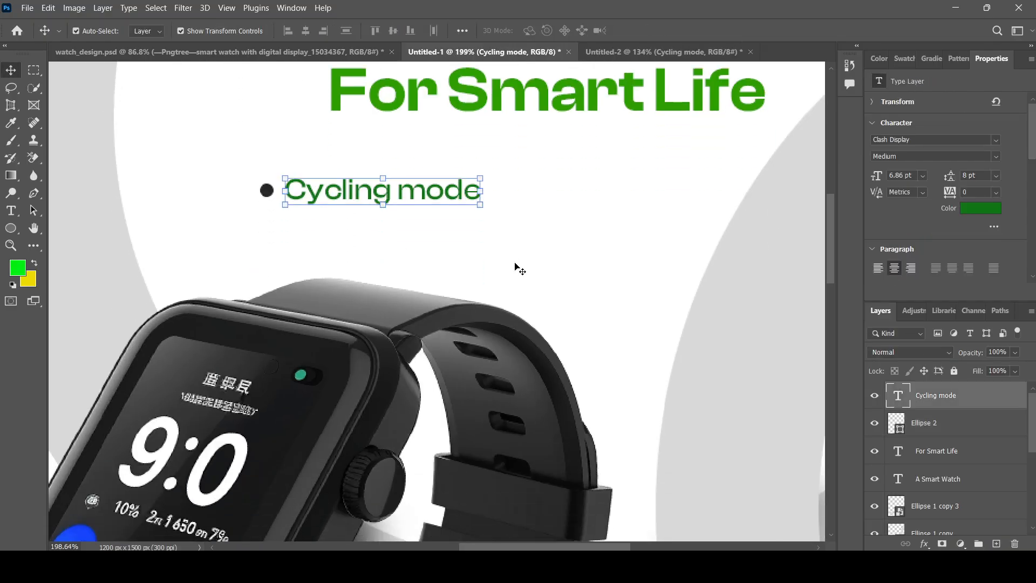
left_click(470, 267)
Group the bullet circle and the "Cycling mode" text together
scroll(378, 227, "down", 1)
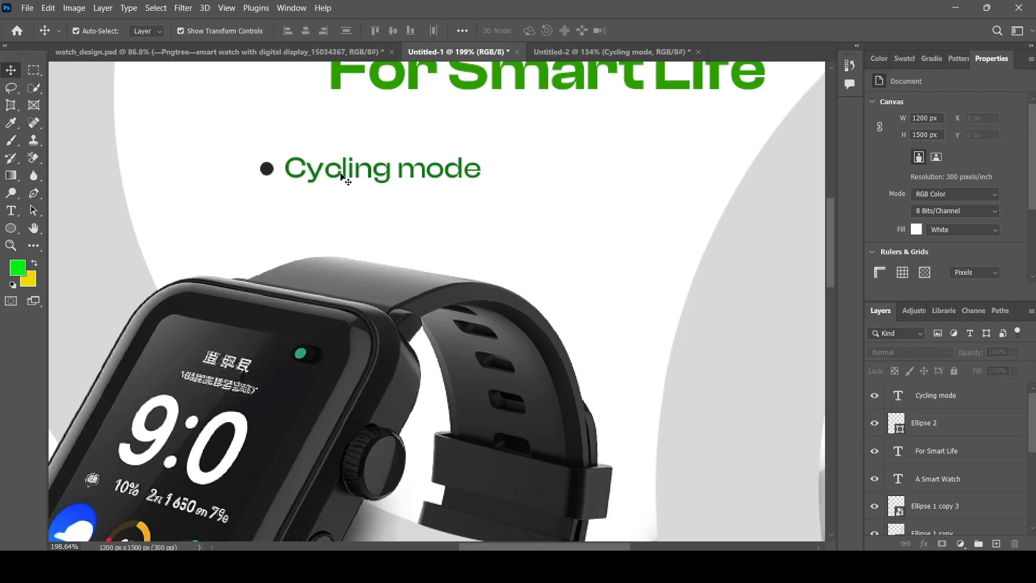
left_click(267, 169)
left_click(354, 178, "shift")
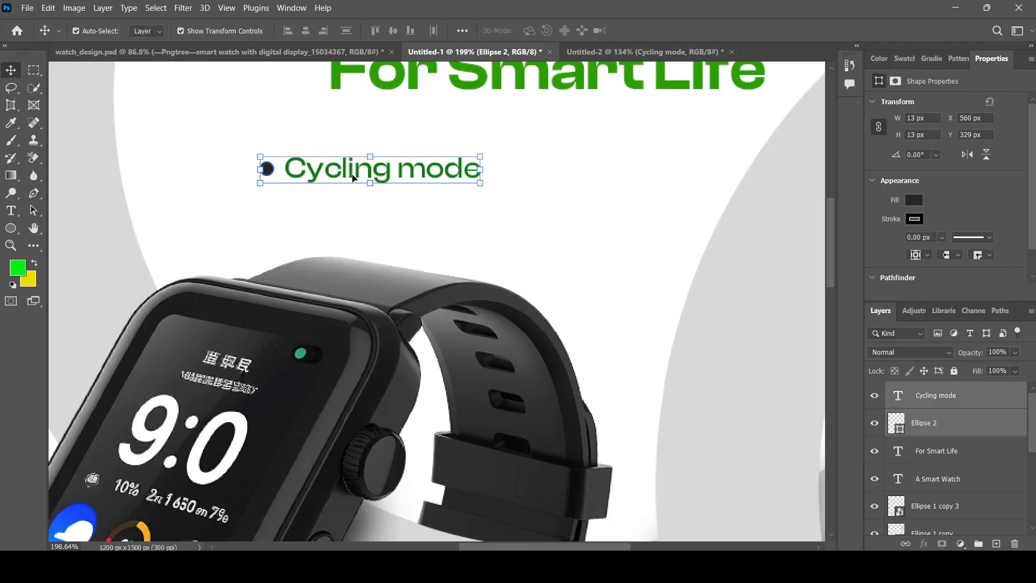
key("ctrl+g")
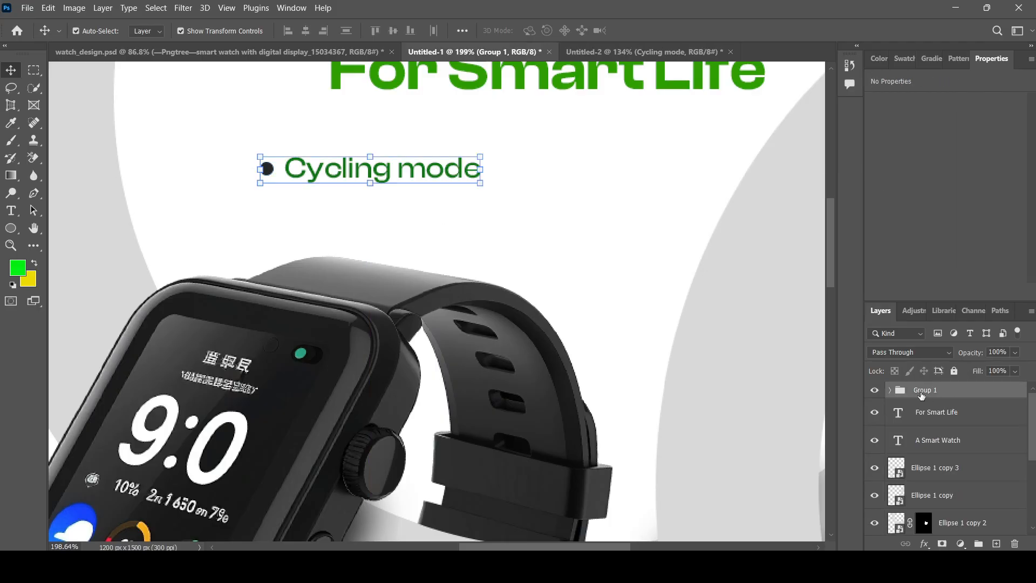
Duplicate the "Cycling mode" bullet group and place the copy left of the watch, beside the start of its lower strap
key("ctrl+j")
scroll(485, 205, "down", 5)
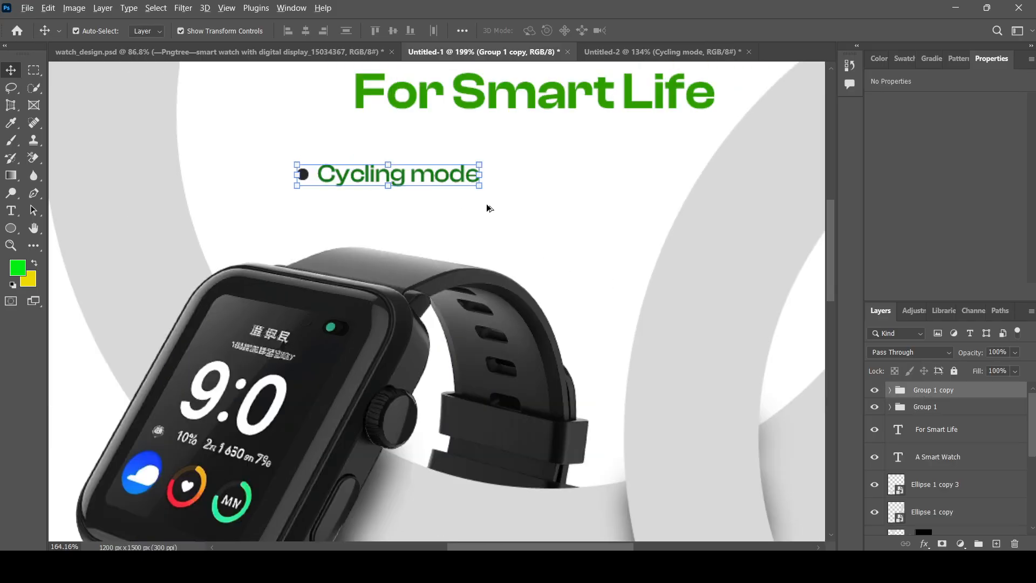
scroll(475, 280, "up", 3)
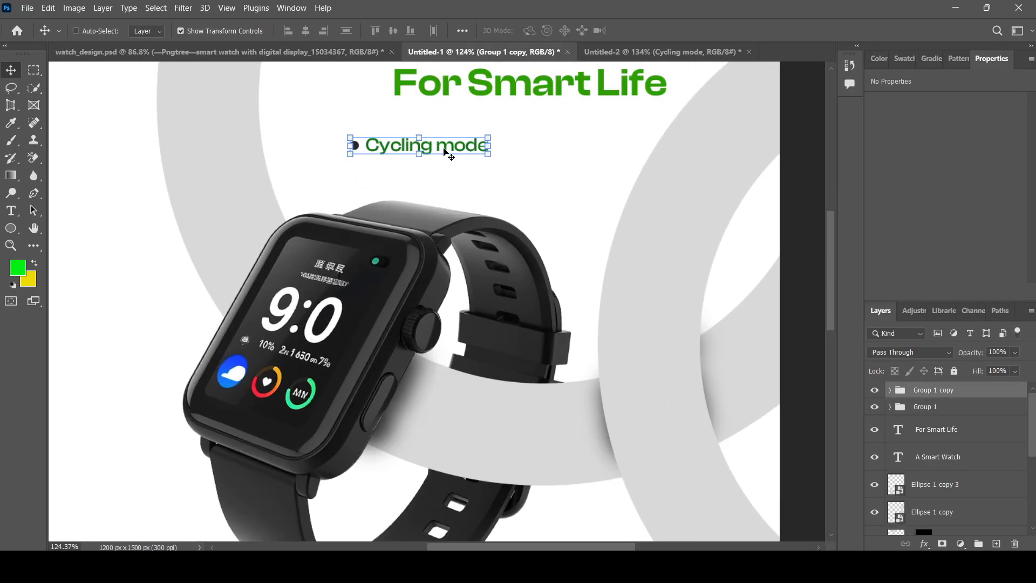
left_click_drag(445, 153, 447, 174)
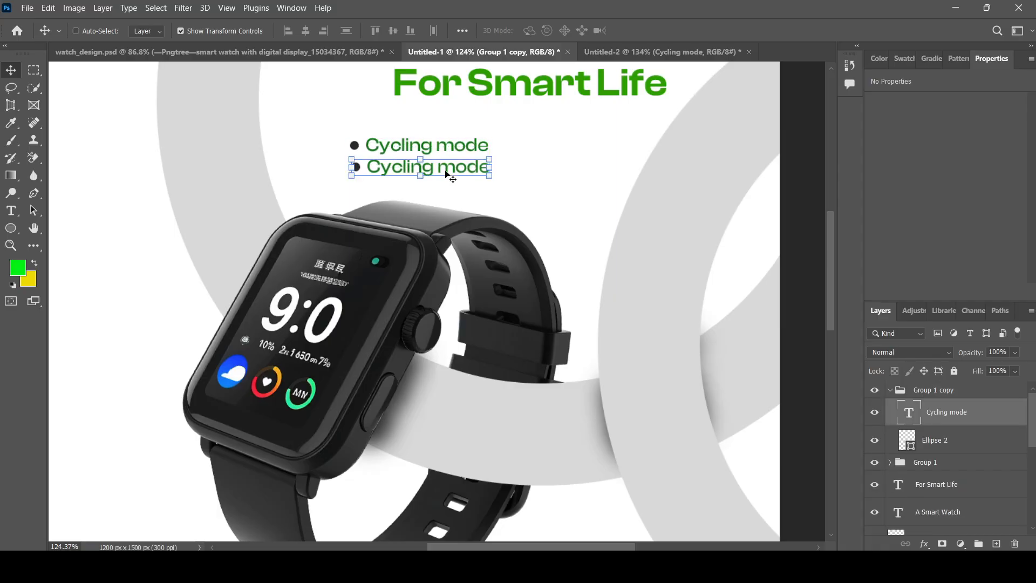
double_click(445, 173)
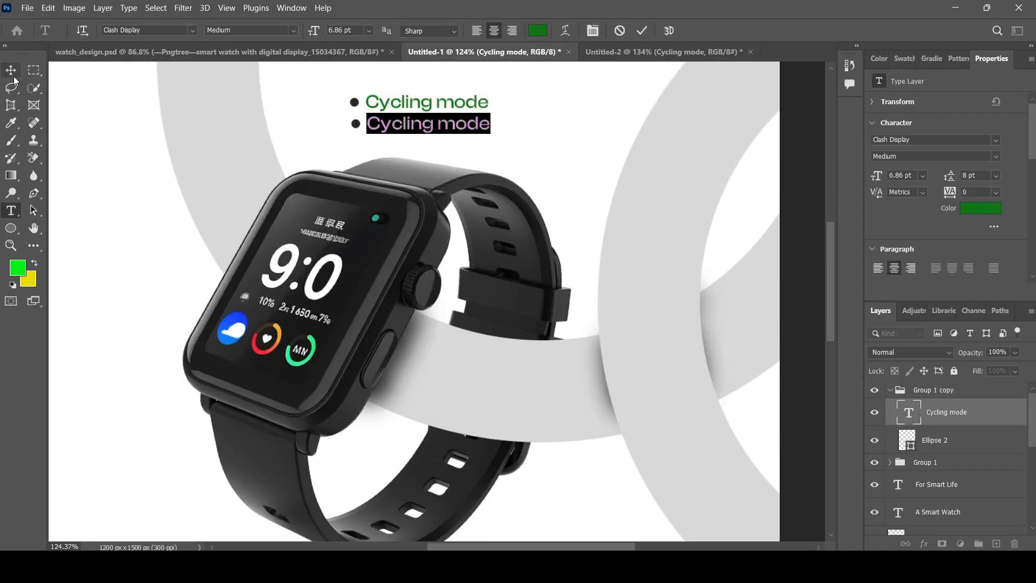
left_click(13, 76)
left_click(890, 391)
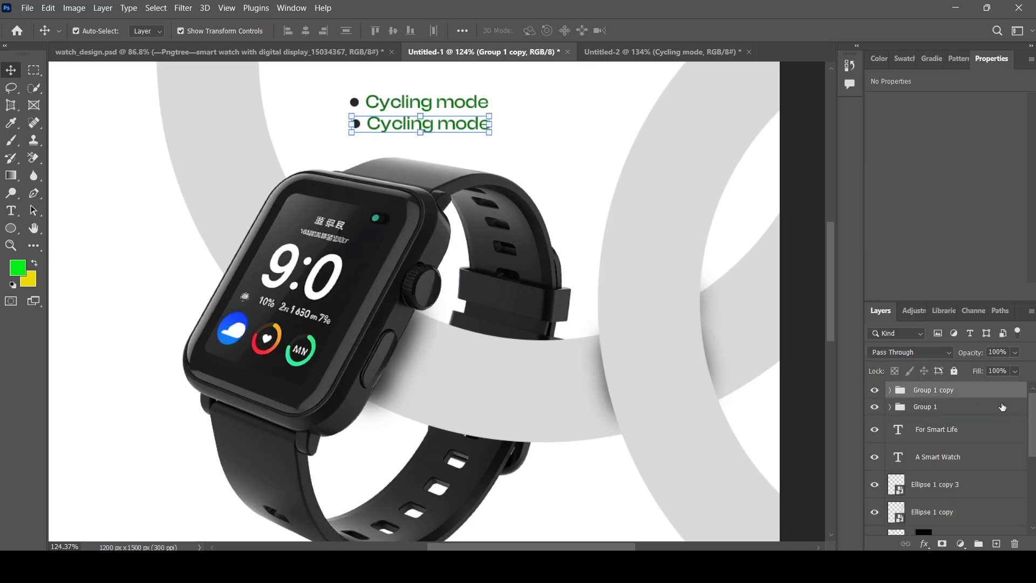
left_click_drag(403, 127, 139, 412)
scroll(359, 291, "down", 3)
scroll(217, 441, "up", 3)
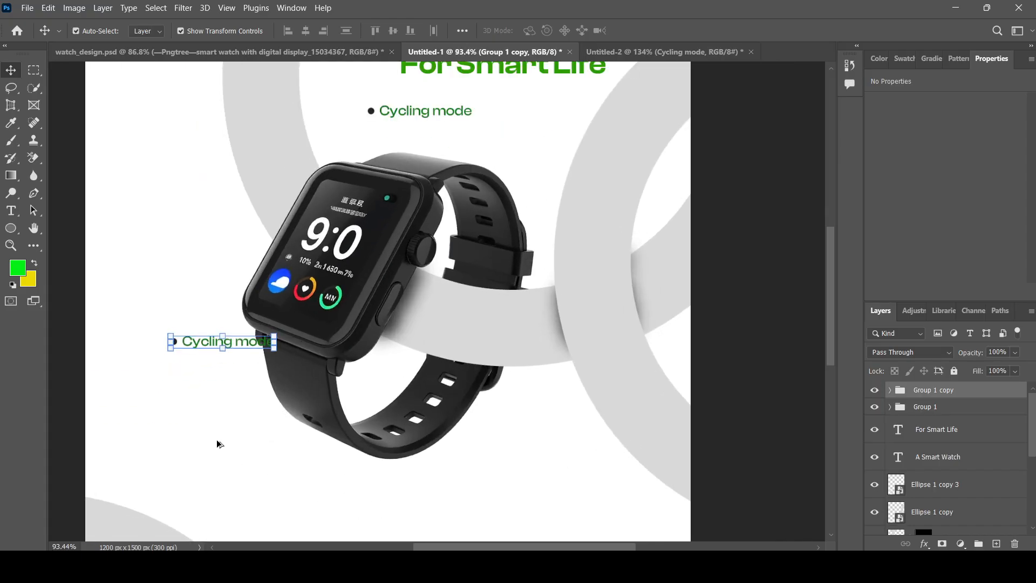
left_click_drag(251, 301, 187, 329)
Replace the text in the duplicated bullet label with "12hr battery"
double_click(197, 323)
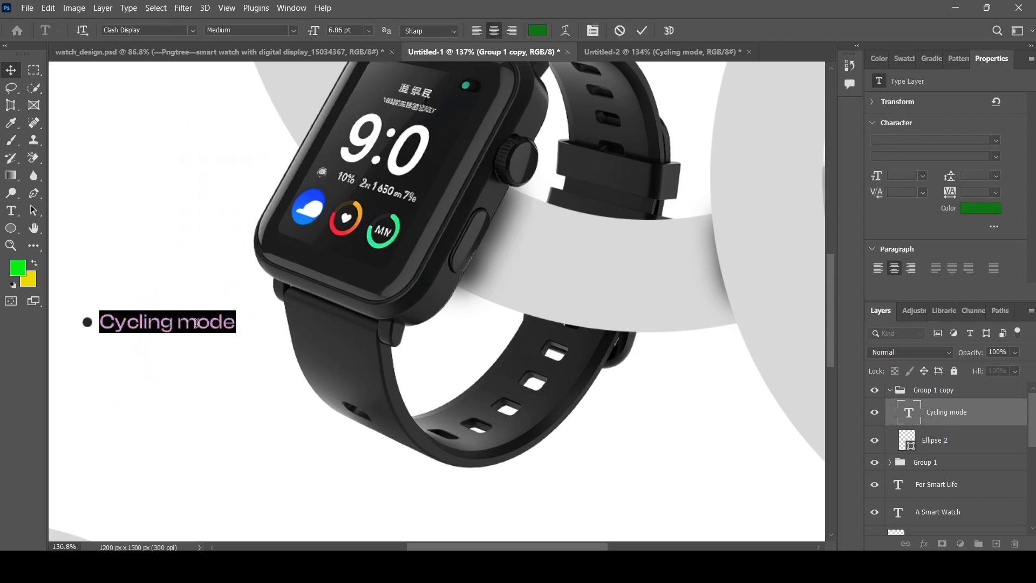
left_click(129, 323)
left_click_drag(102, 325, 256, 327)
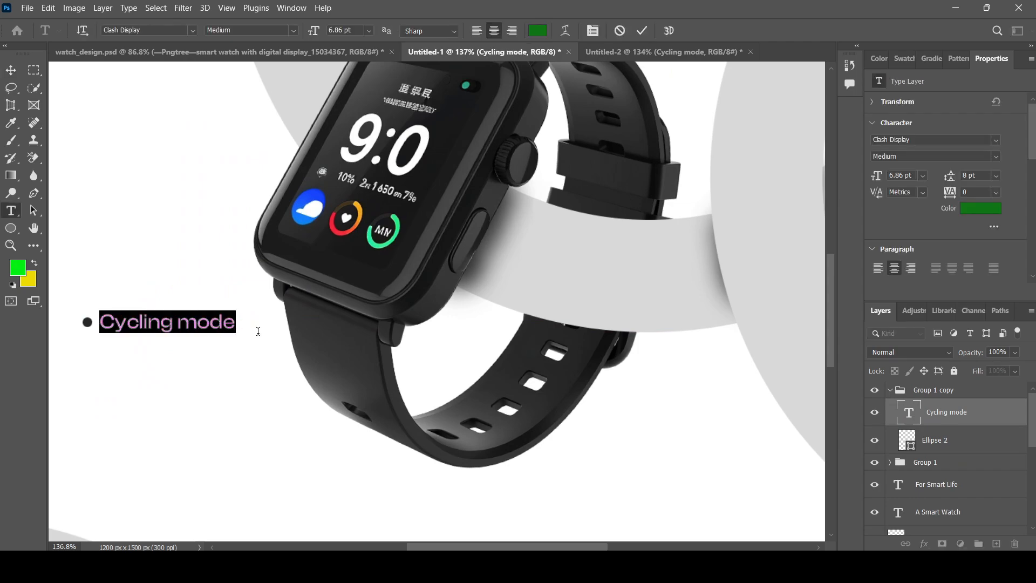
type("12")
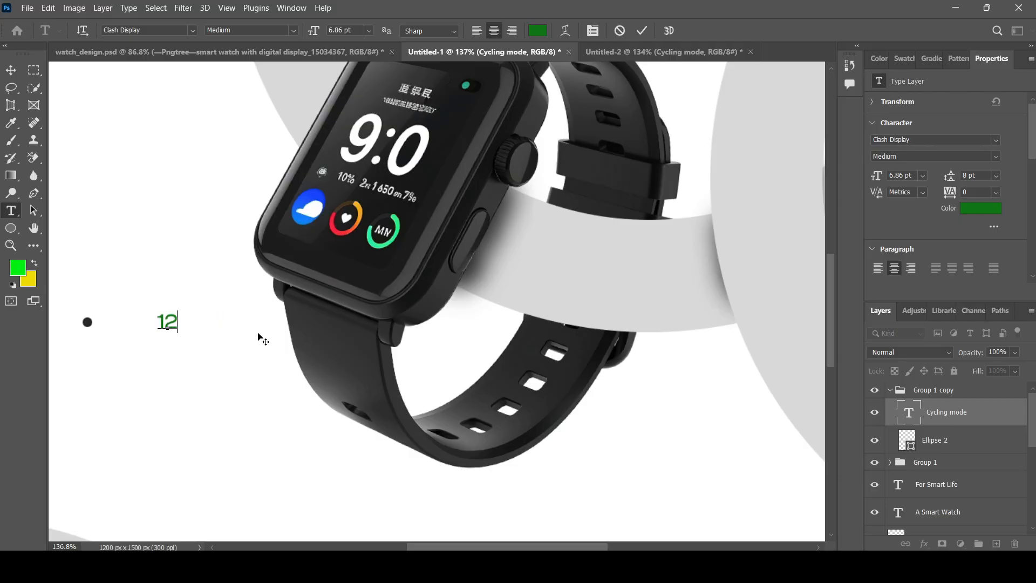
type("h")
key("BackSpace")
type("hr ba")
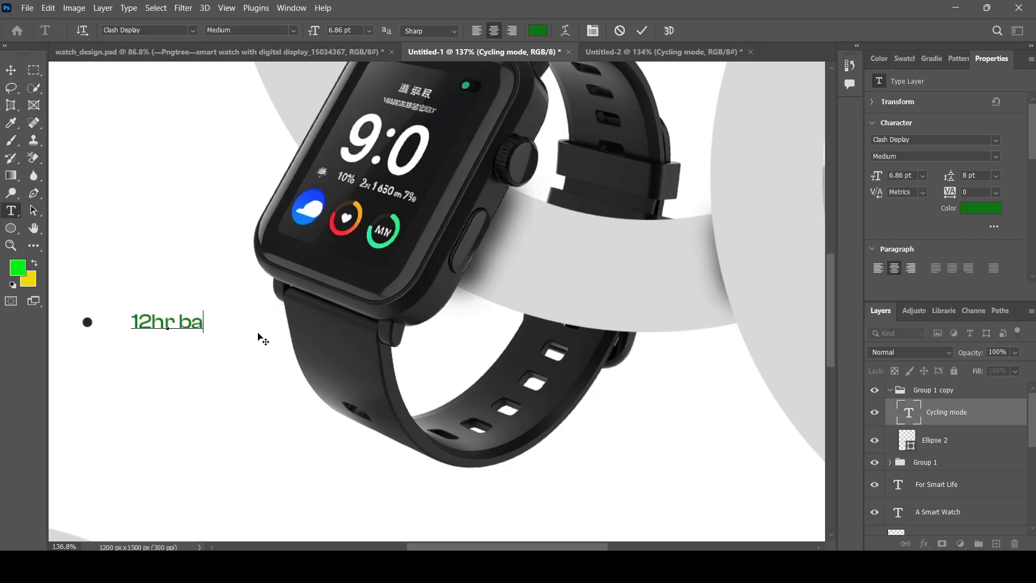
type("ttery")
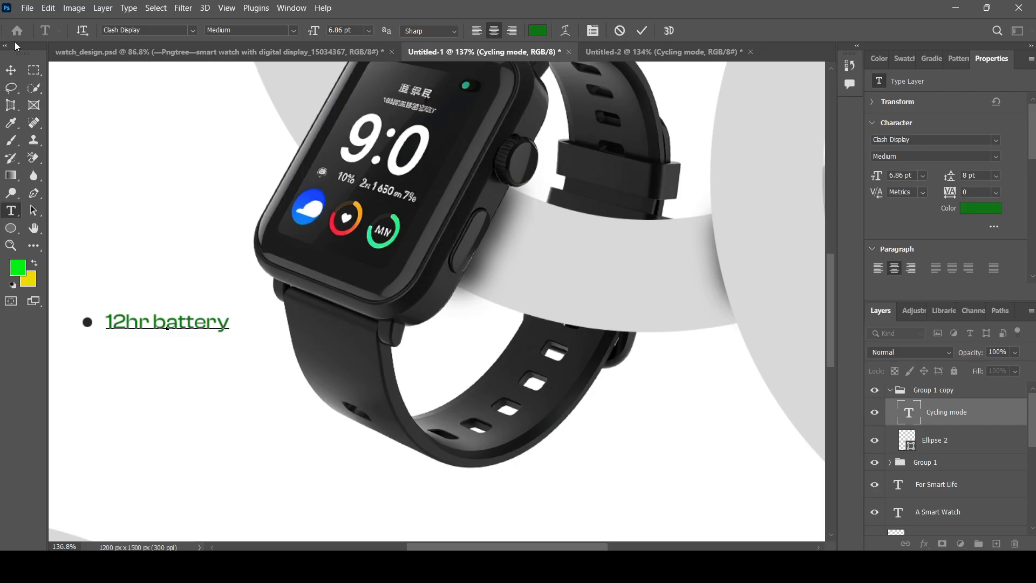
Finish editing the "12hr battery" label and select its text layer
left_click(11, 70)
left_click(145, 347)
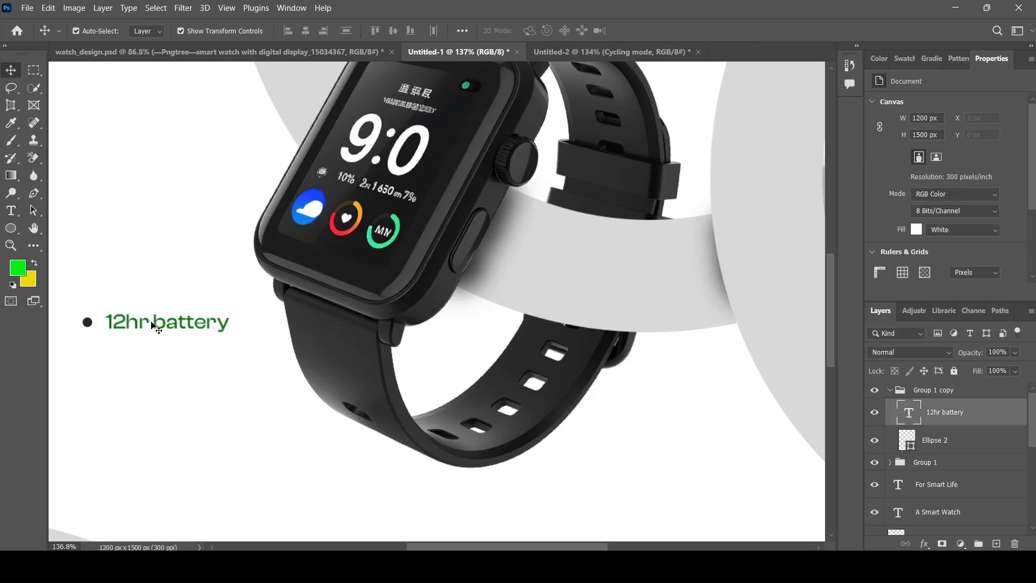
left_click(154, 327)
scroll(166, 339, "up", 1)
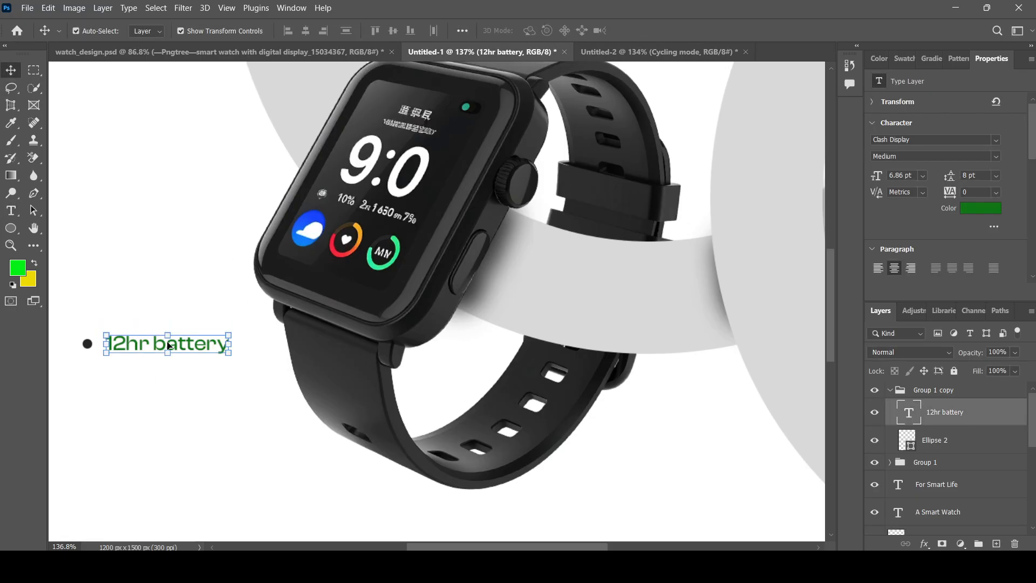
scroll(169, 345, "down", 1)
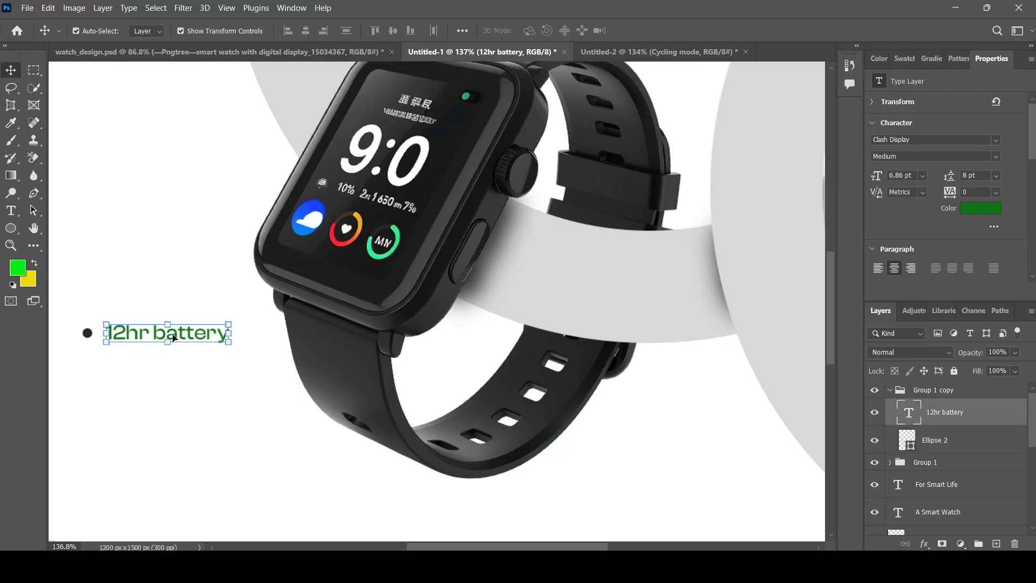
Try to left-align the "12hr battery" text
left_click(878, 268)
left_click_drag(280, 419, 222, 409)
left_click(217, 408)
scroll(218, 408, "up", 1)
left_click(180, 347)
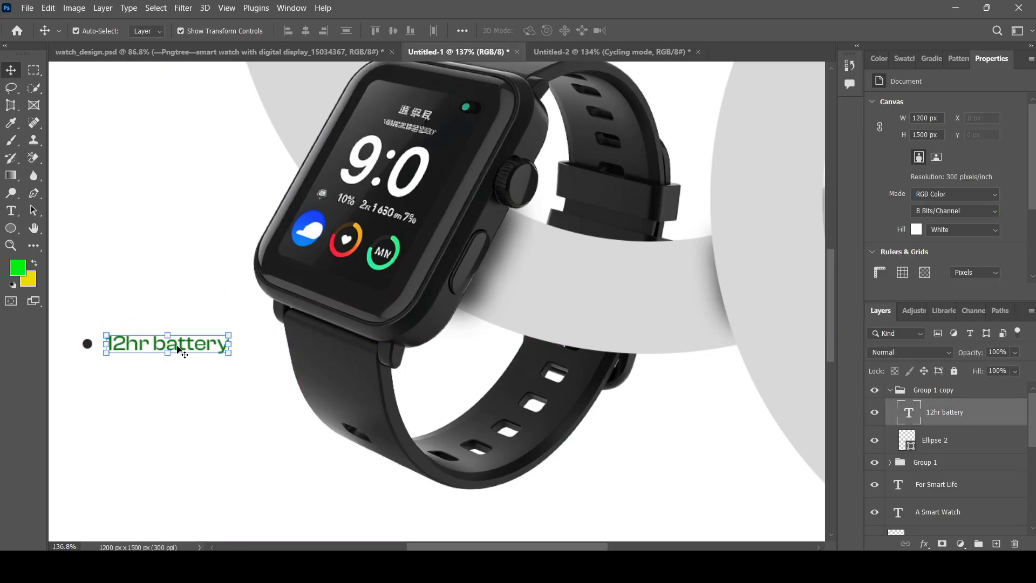
left_click(224, 430)
scroll(201, 397, "down", 1)
double_click(150, 325)
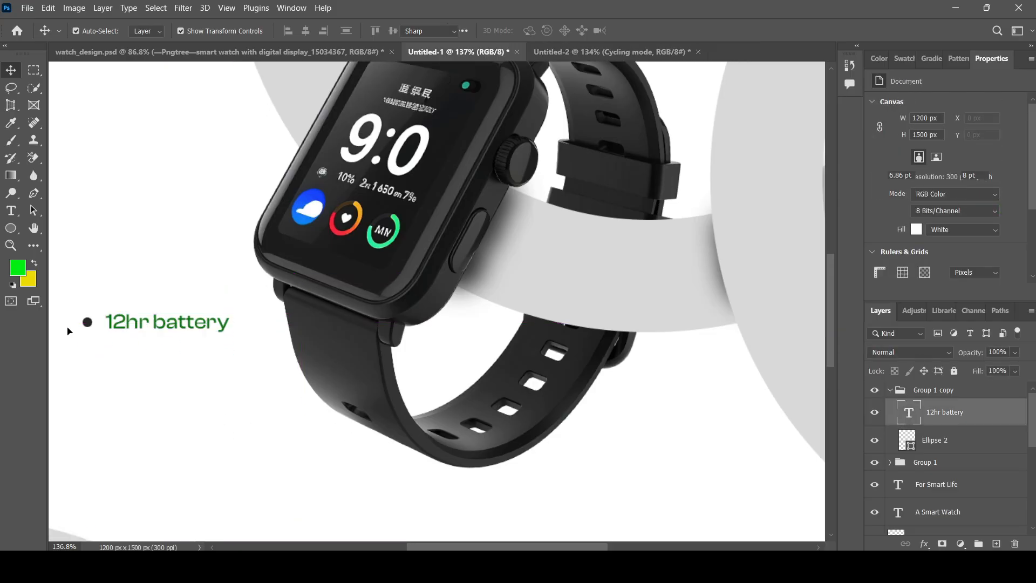
scroll(81, 326, "up", 5)
scroll(85, 325, "down", 2)
scroll(87, 329, "down", 2)
left_click(11, 70)
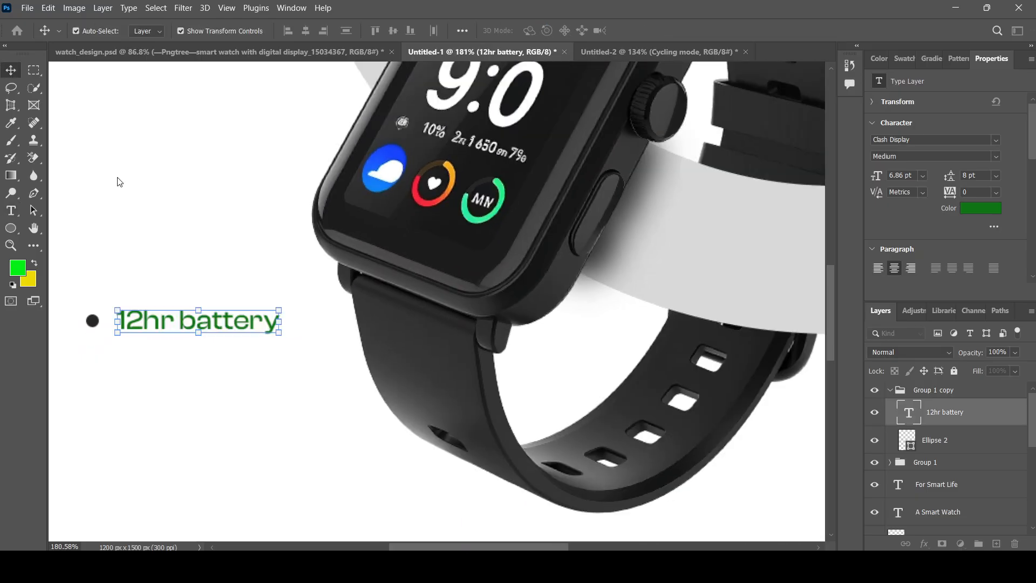
scroll(145, 290, "down", 3)
scroll(174, 335, "up", 1)
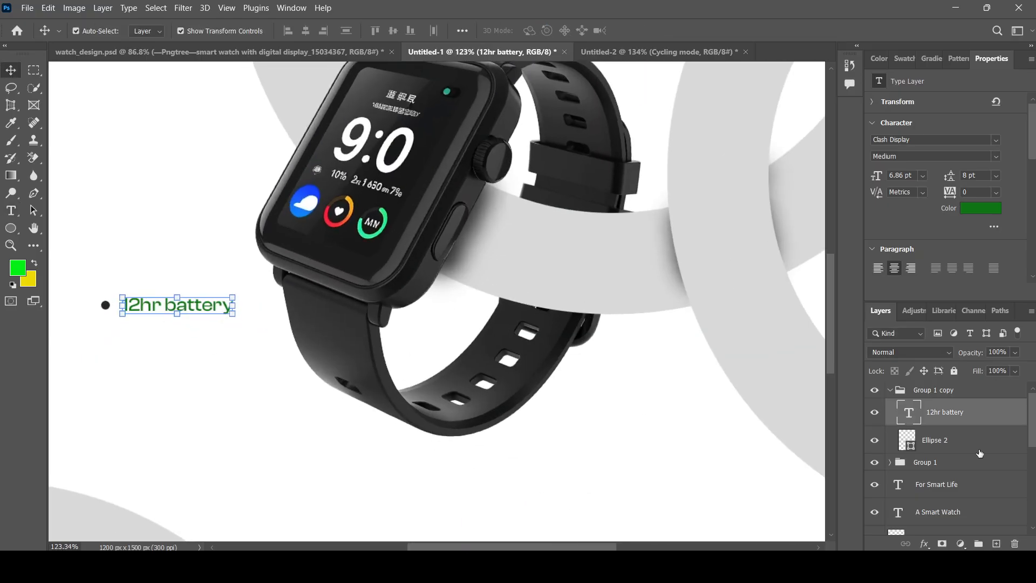
Duplicate the "12hr battery" bullet group and place the copy below the watch's lower strap
left_click(889, 390)
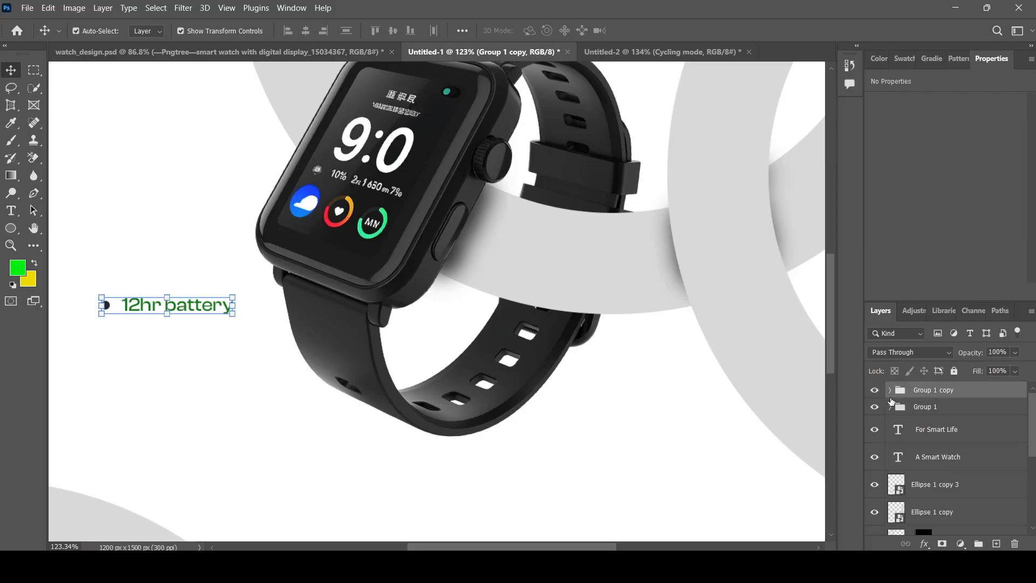
left_click(929, 409)
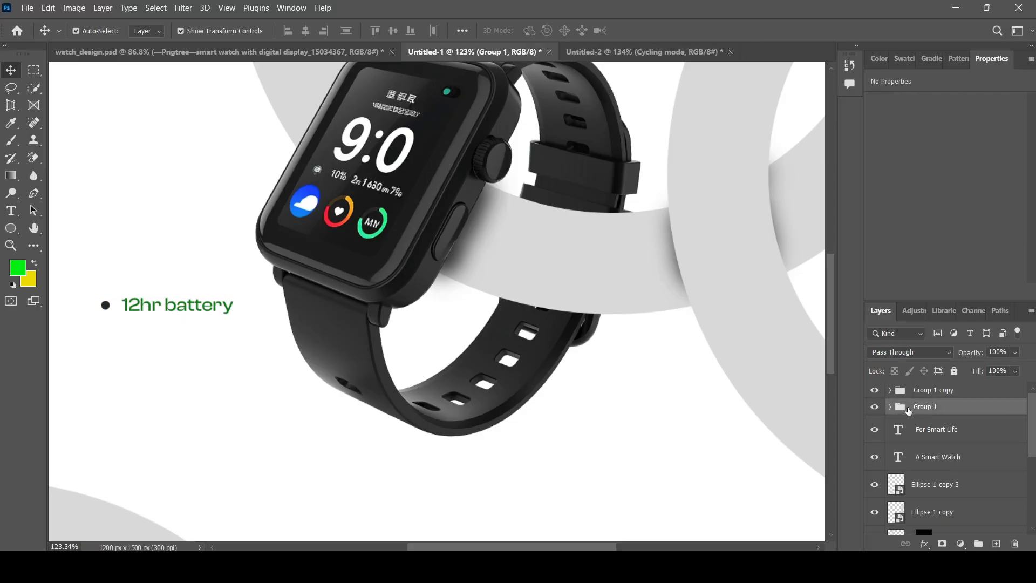
left_click(952, 395)
key("ctrl+j")
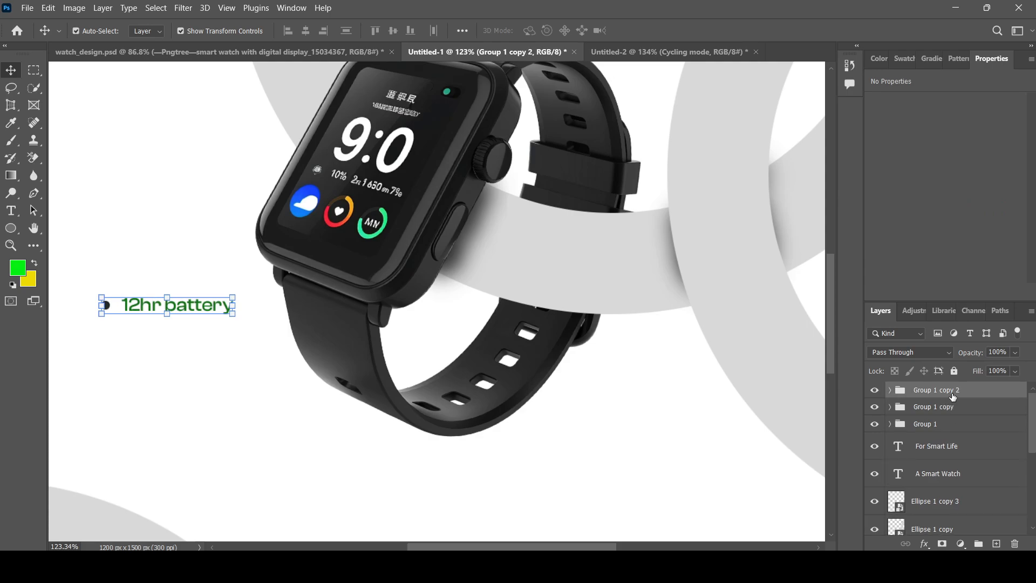
scroll(229, 347, "down", 2)
left_click_drag(192, 266, 468, 458)
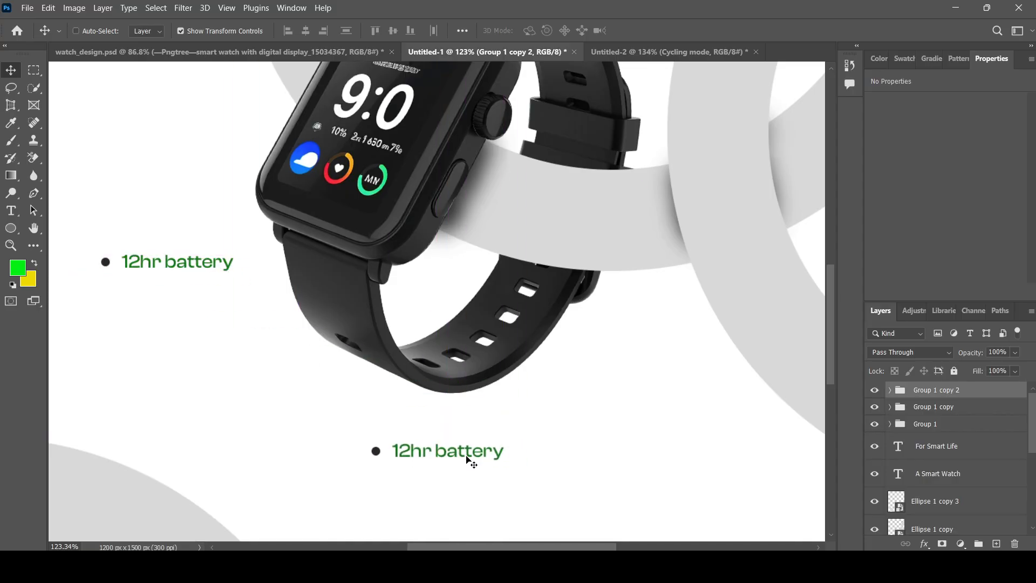
Replace the text in the bullet label below the watch with "Cycling Mode"
scroll(464, 443, "down", 4)
left_click(478, 366)
double_click(478, 365)
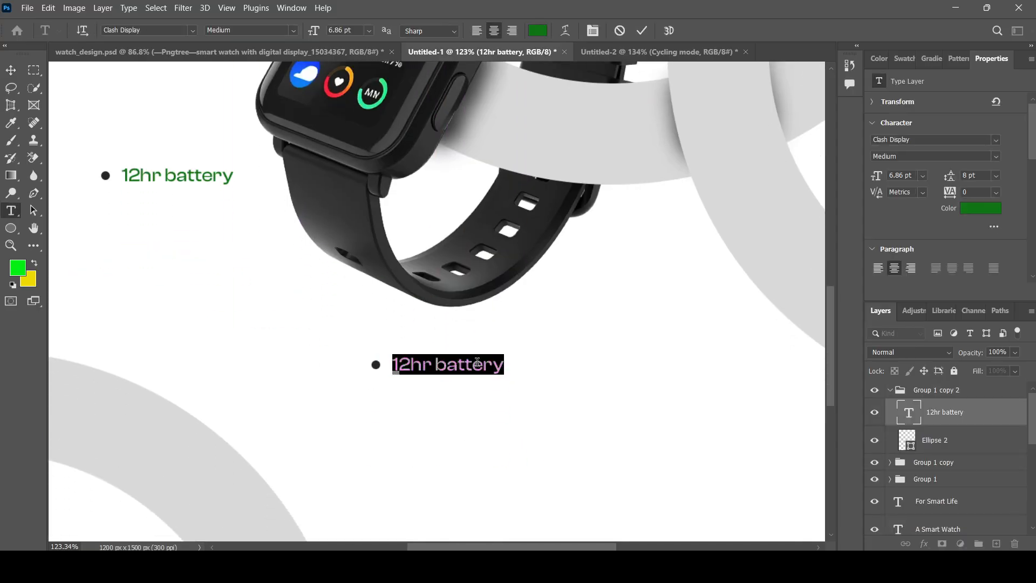
type("cy")
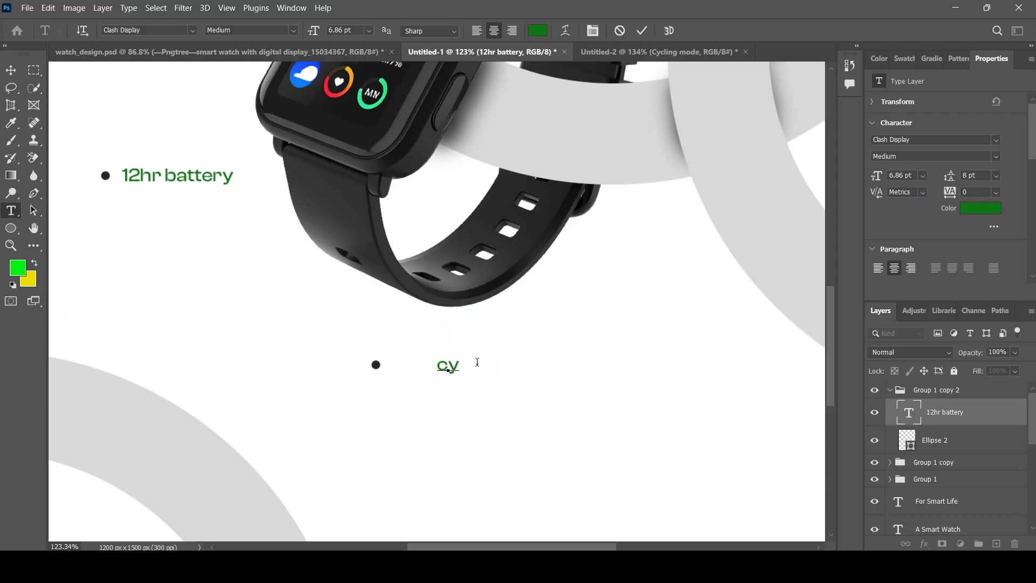
type("c")
key("BackSpace")
key("BackSpace")
key("BackSpace")
type("Cycling Mode")
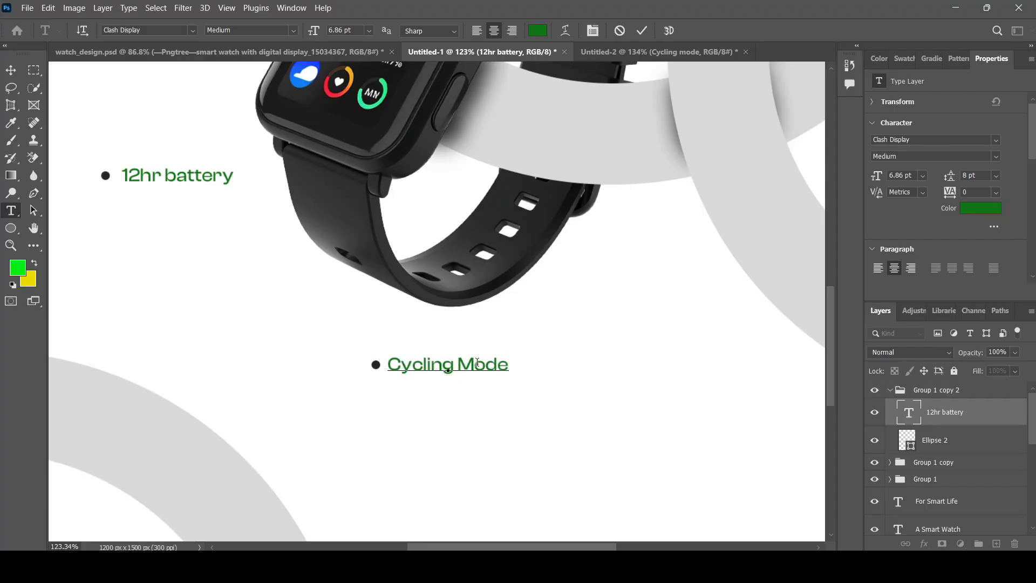
left_click(11, 70)
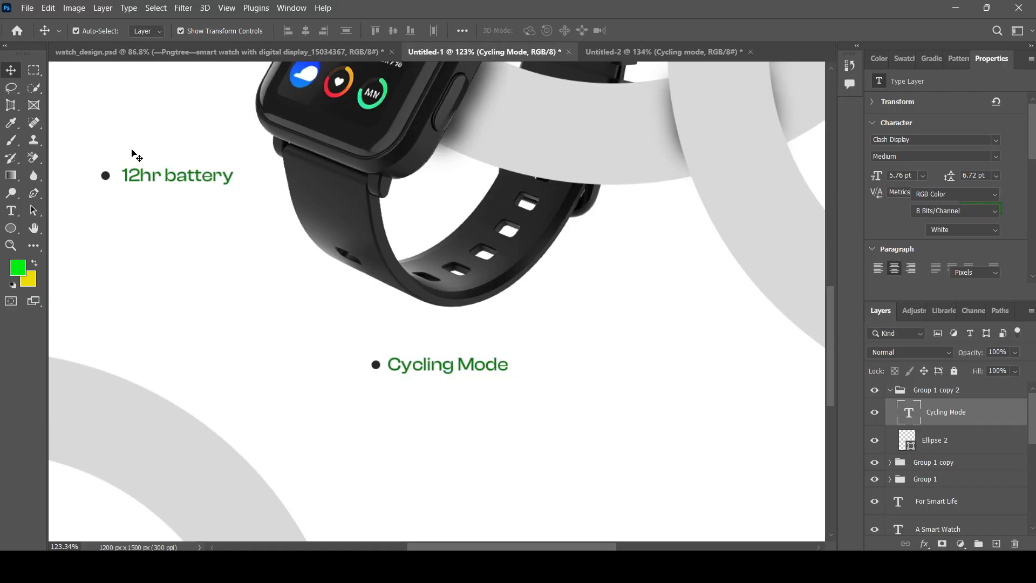
Move the "12hr battery" text slightly left, closer to its bullet circle
left_click(171, 183)
scroll(110, 160, "up", 5)
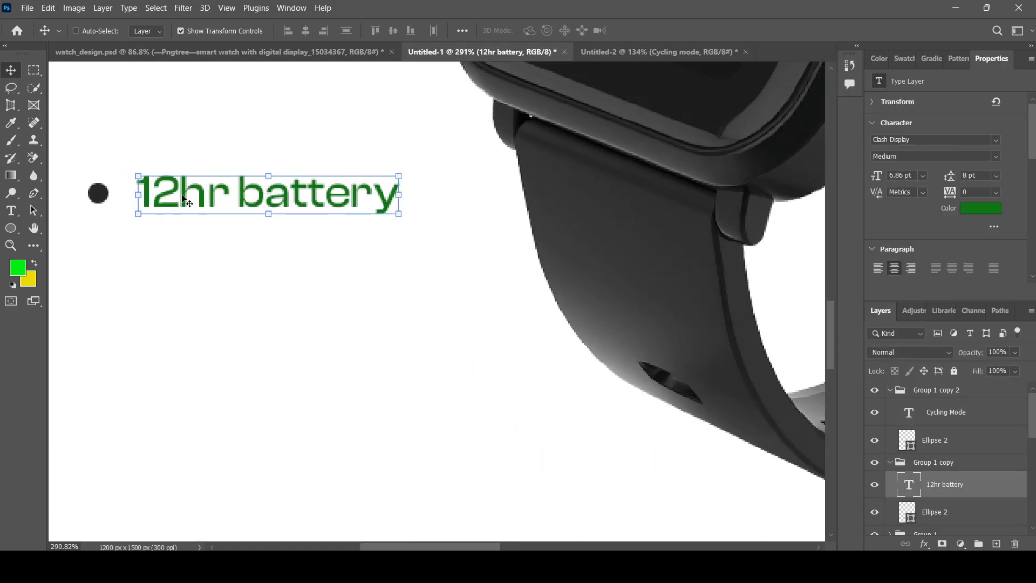
left_click_drag(174, 197, 173, 197)
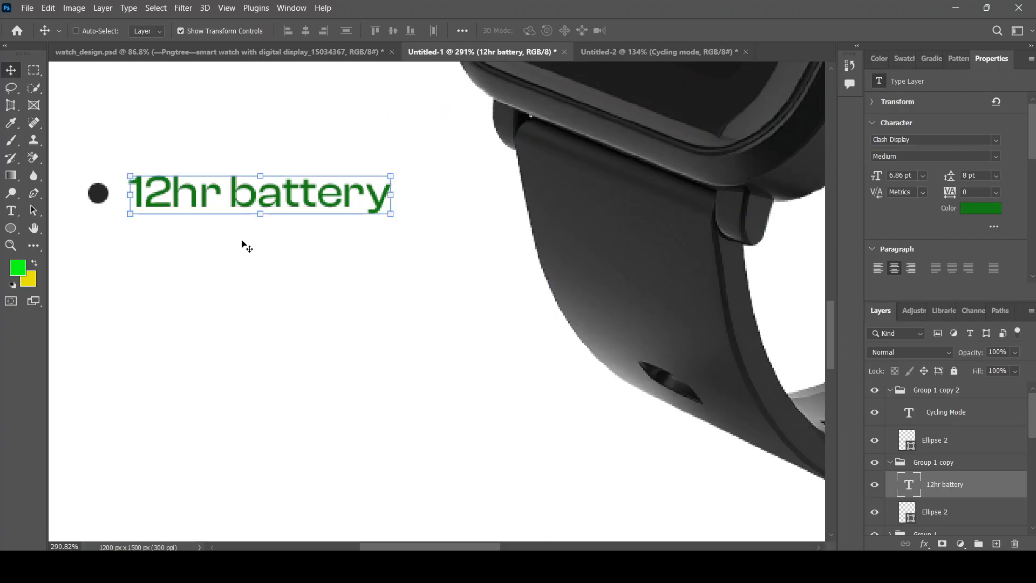
Review the poster's bulleted feature labels and compare their wording with the draft in Untitled-2
scroll(255, 257, "up", 1)
scroll(212, 218, "down", 3)
scroll(212, 218, "down", 2)
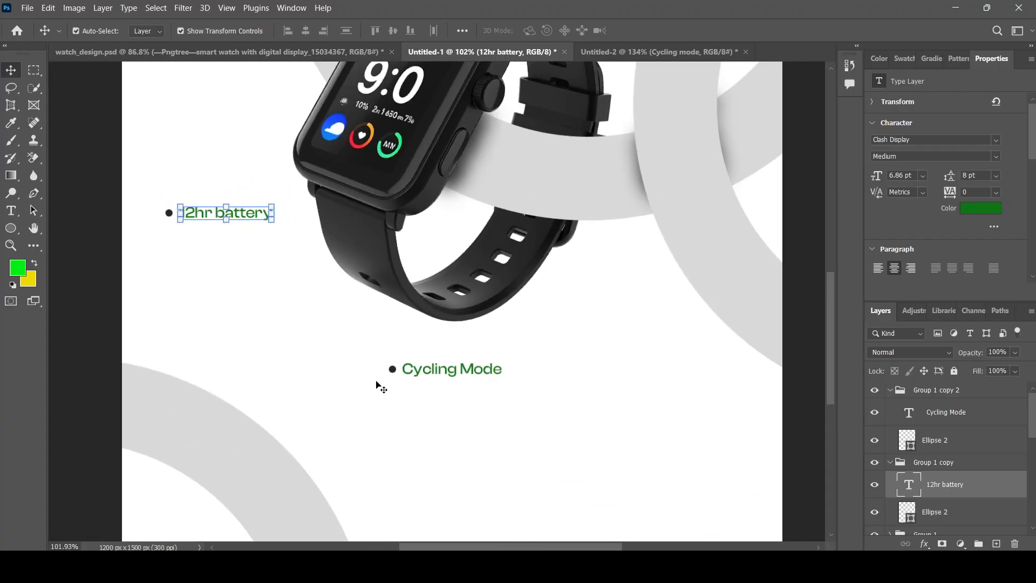
scroll(282, 303, "down", 3)
scroll(383, 247, "up", 5)
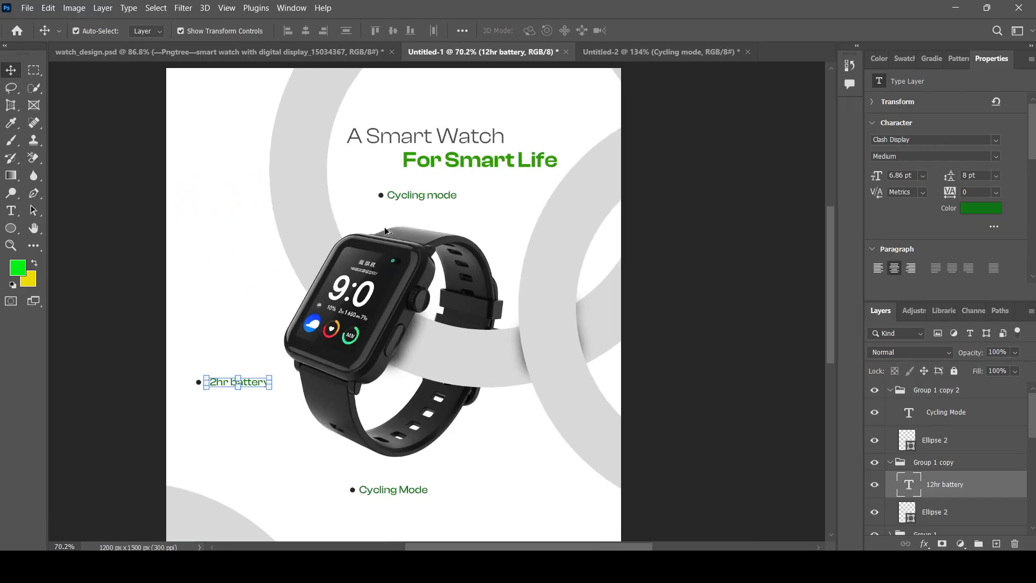
scroll(370, 276, "down", 2)
scroll(382, 279, "down", 3)
left_click(650, 295)
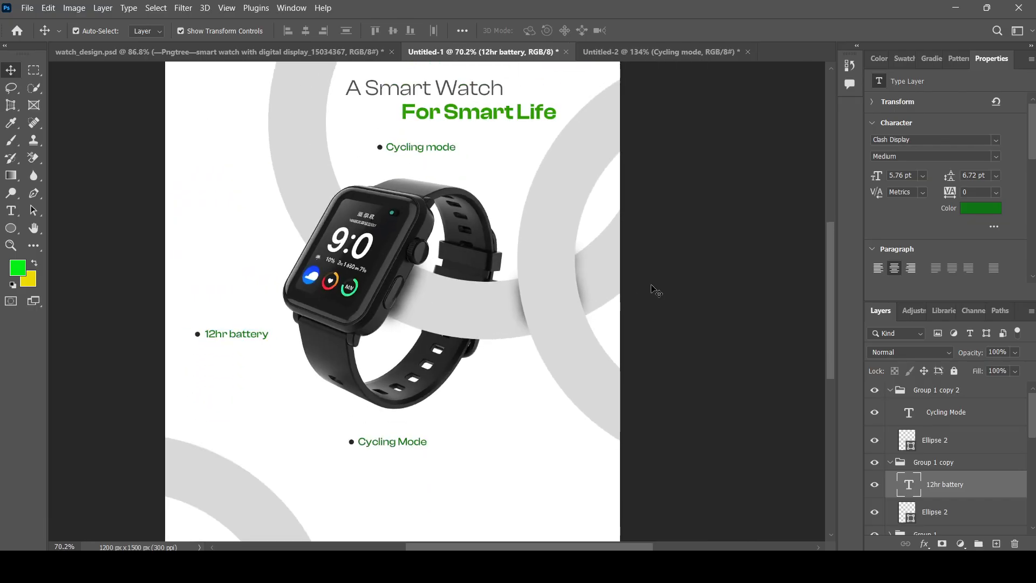
scroll(667, 343, "up", 1)
scroll(668, 346, "down", 2)
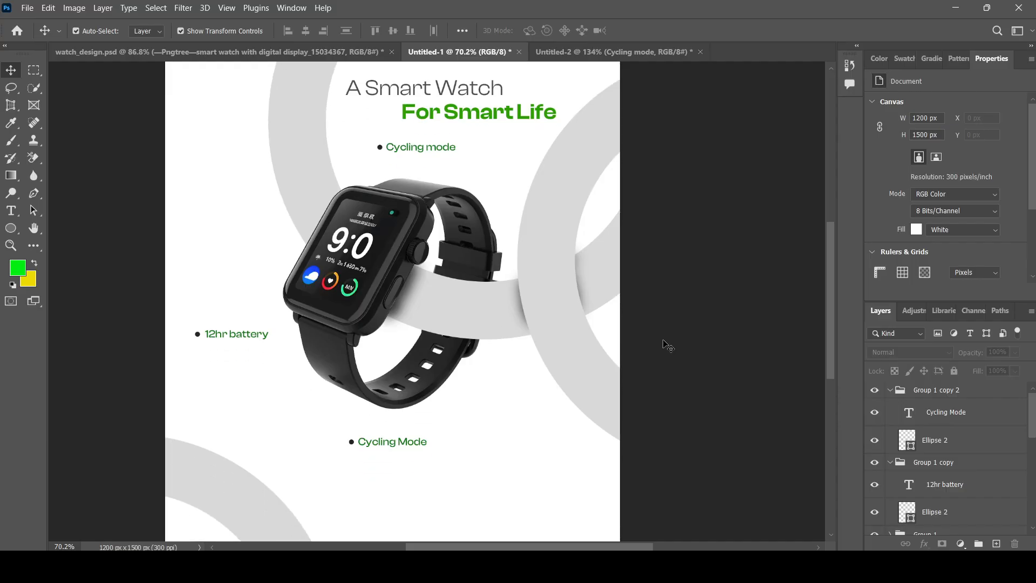
scroll(668, 345, "up", 1)
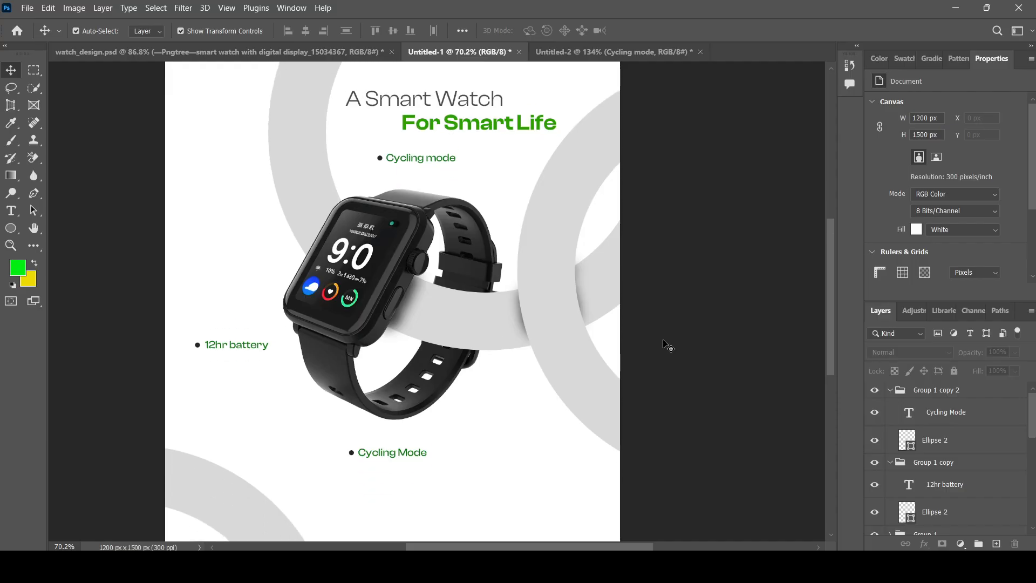
scroll(677, 338, "down", 1)
left_click(615, 52)
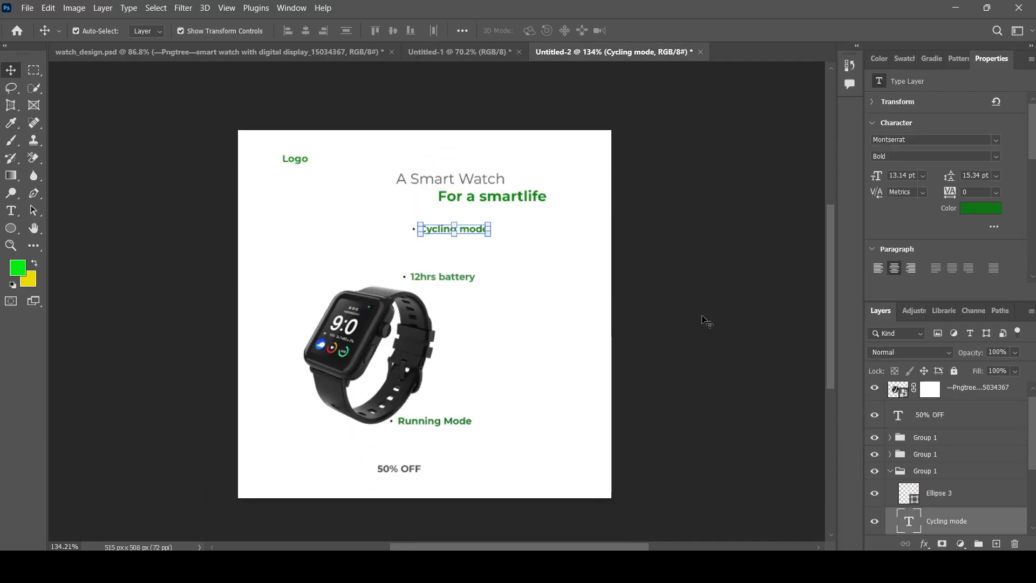
left_click(453, 52)
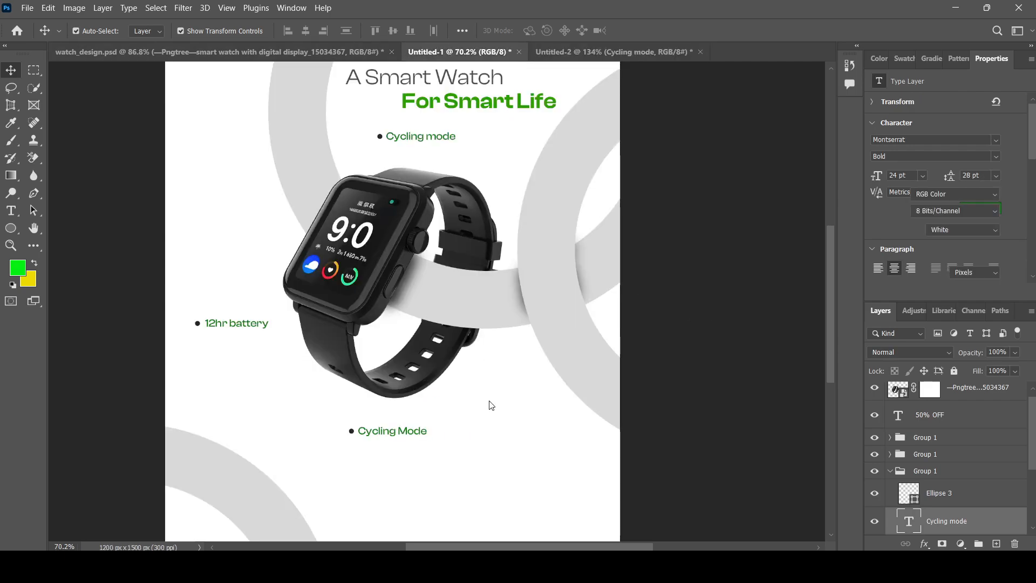
Change the word "Cycling" to "Running" in the label below the watch so it reads "Running Mode"
scroll(488, 405, "down", 2)
left_click(404, 387)
double_click(404, 388)
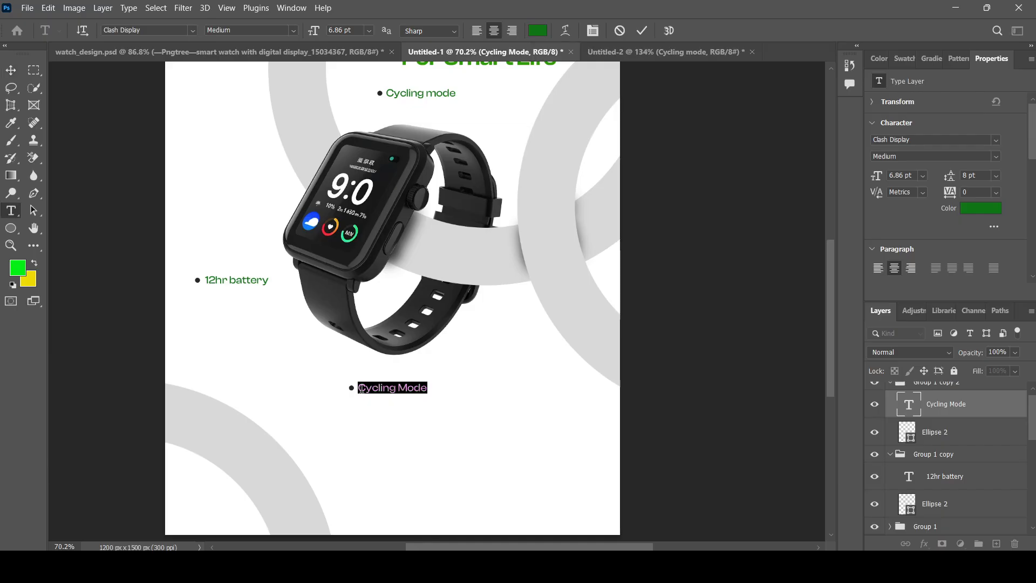
left_click_drag(360, 388, 395, 389)
double_click(393, 389)
scroll(405, 399, "up", 5)
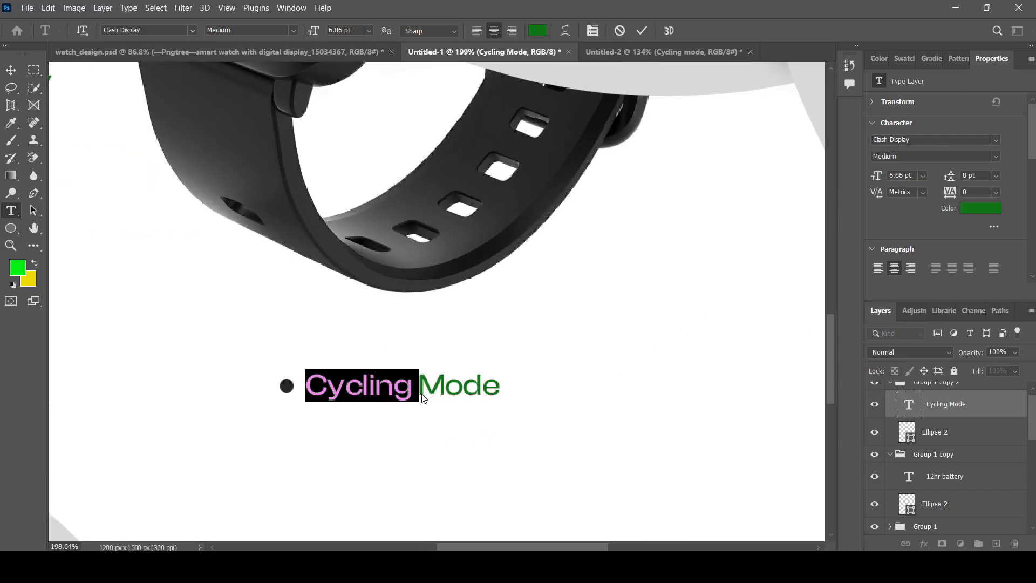
left_click(408, 388)
left_click_drag(410, 382, 298, 393)
type("R")
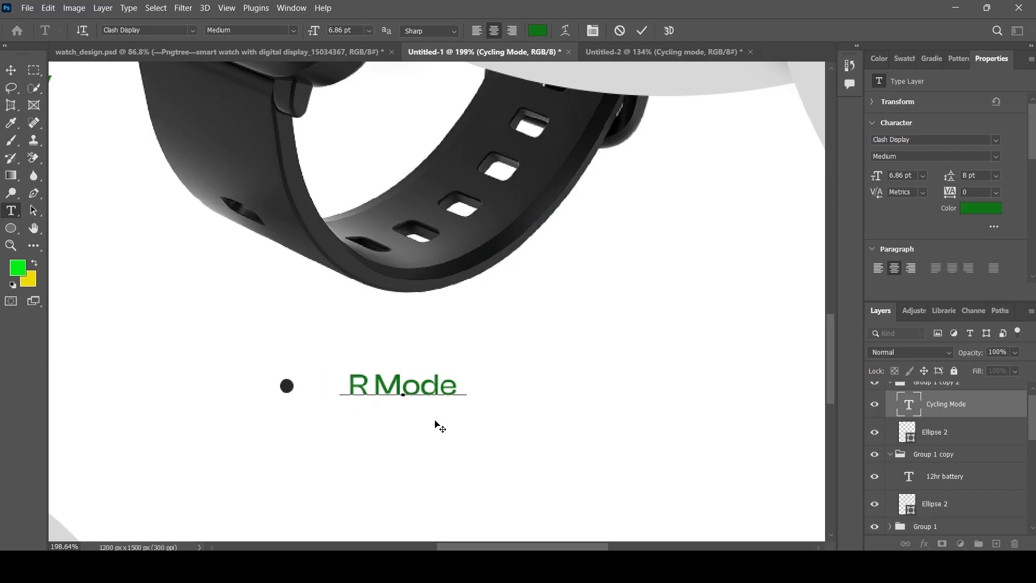
type("unning")
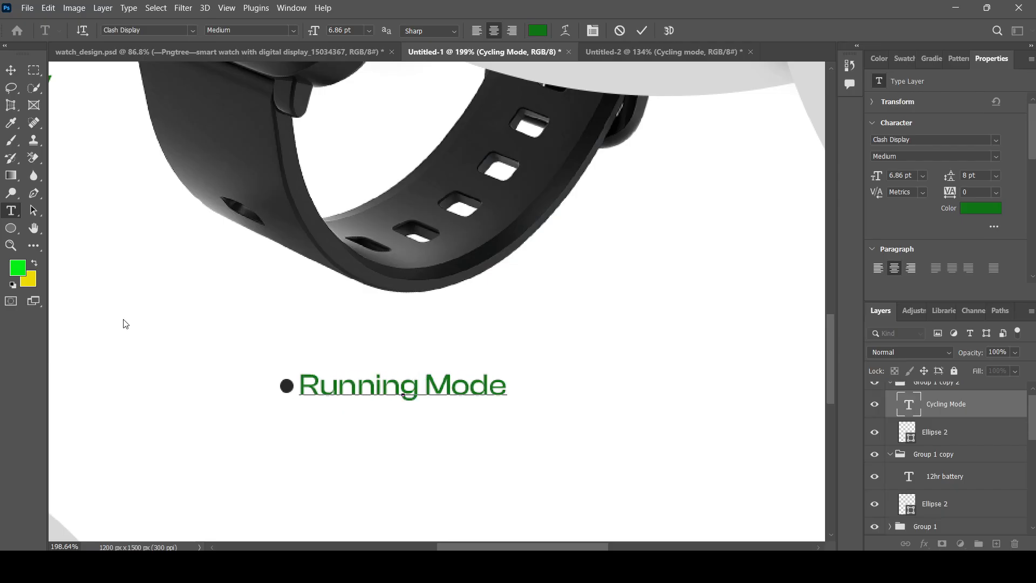
left_click(14, 72)
Nudge the "Running Mode" text slightly right to widen the gap to its bullet circle
key("Right")
key("Right")
key("Right")
key("Right")
key("Right")
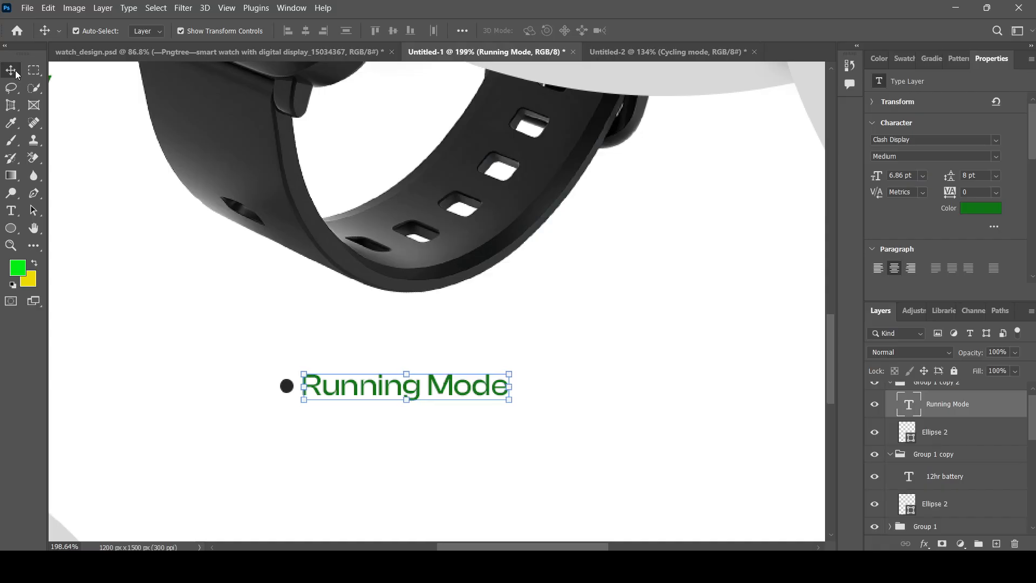
left_click(561, 312)
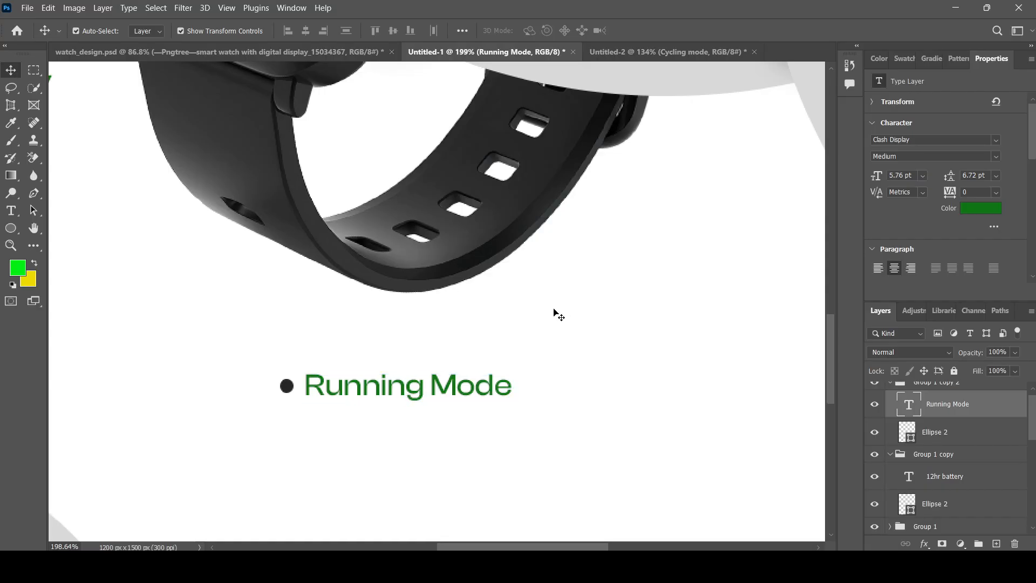
Nudge the "12hr battery" text slightly left toward its bullet circle
scroll(437, 294, "down", 6)
scroll(378, 297, "down", 2)
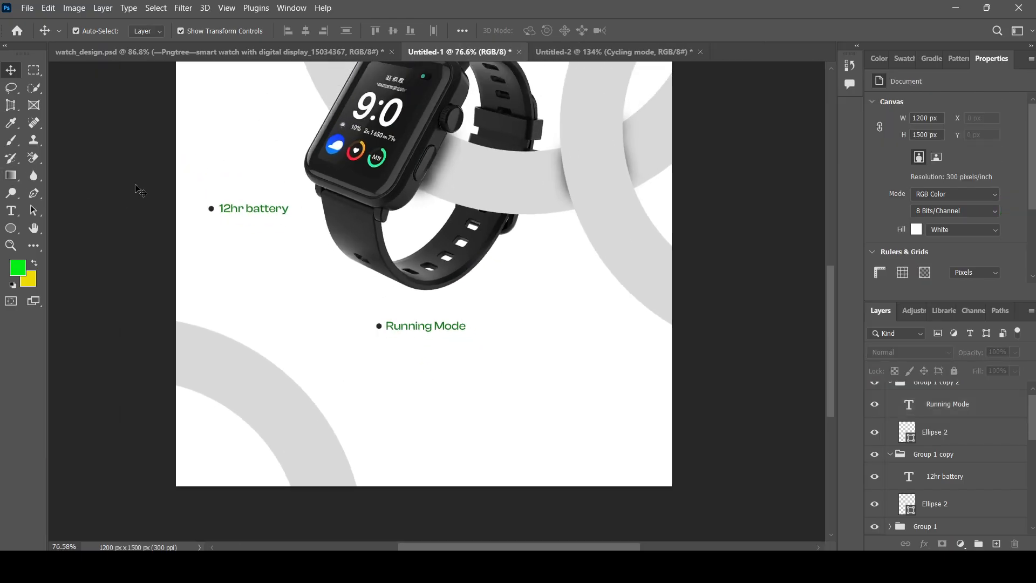
scroll(237, 199, "up", 4)
left_click(268, 228)
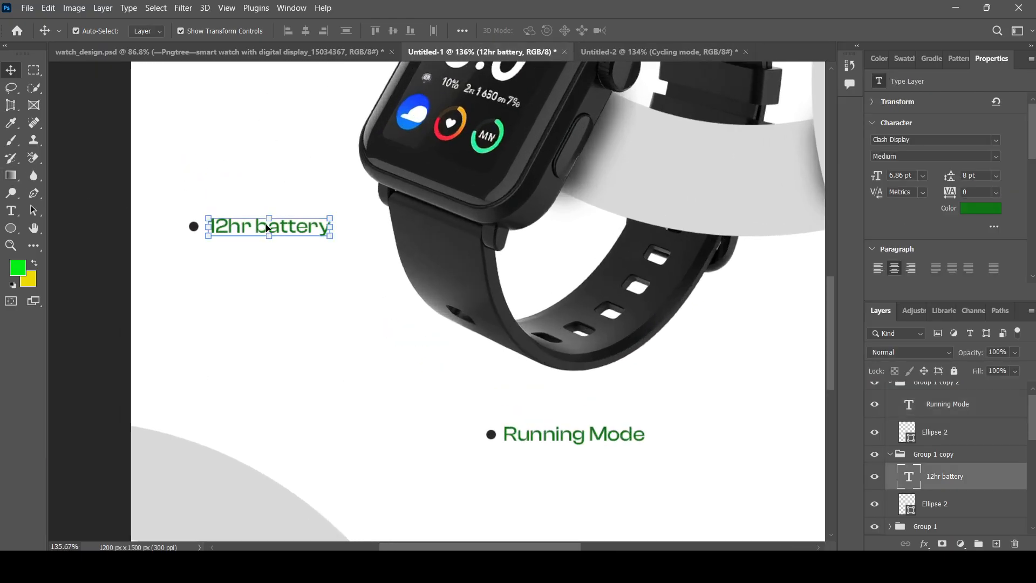
key("Left")
left_click(289, 377)
scroll(220, 254, "down", 4)
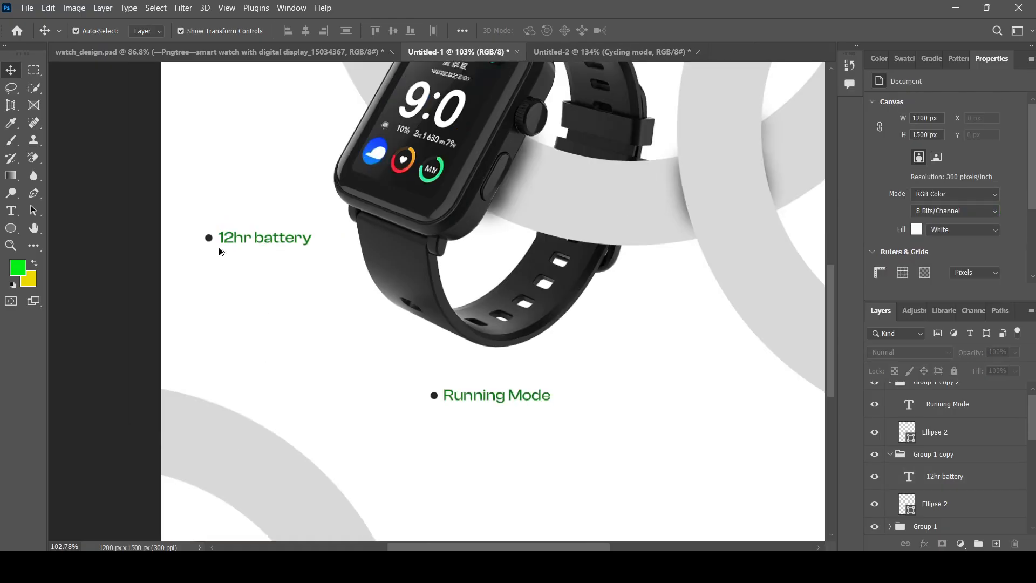
scroll(333, 381, "up", 1)
scroll(333, 381, "down", 1)
scroll(388, 388, "up", 2)
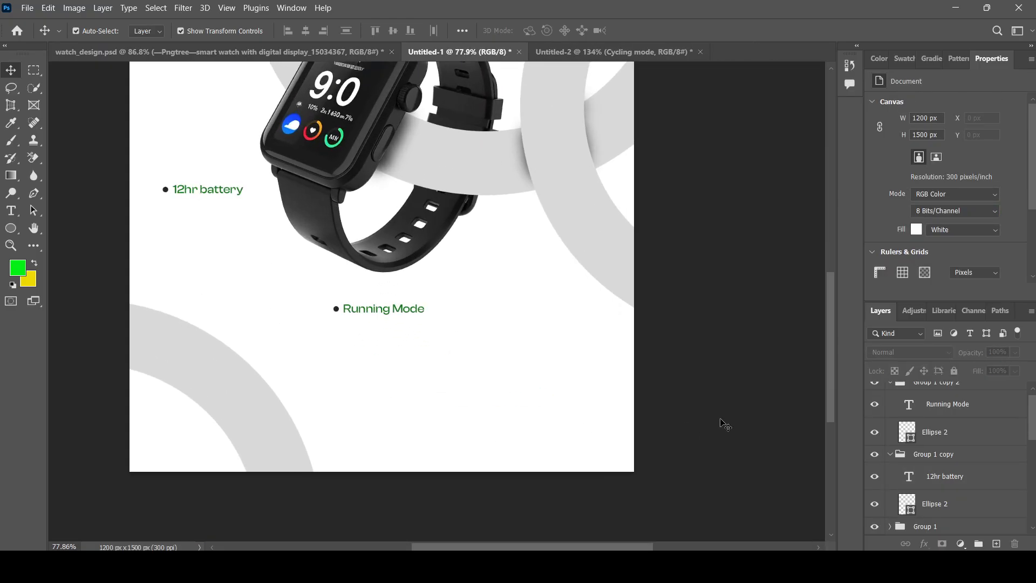
scroll(723, 406, "up", 5)
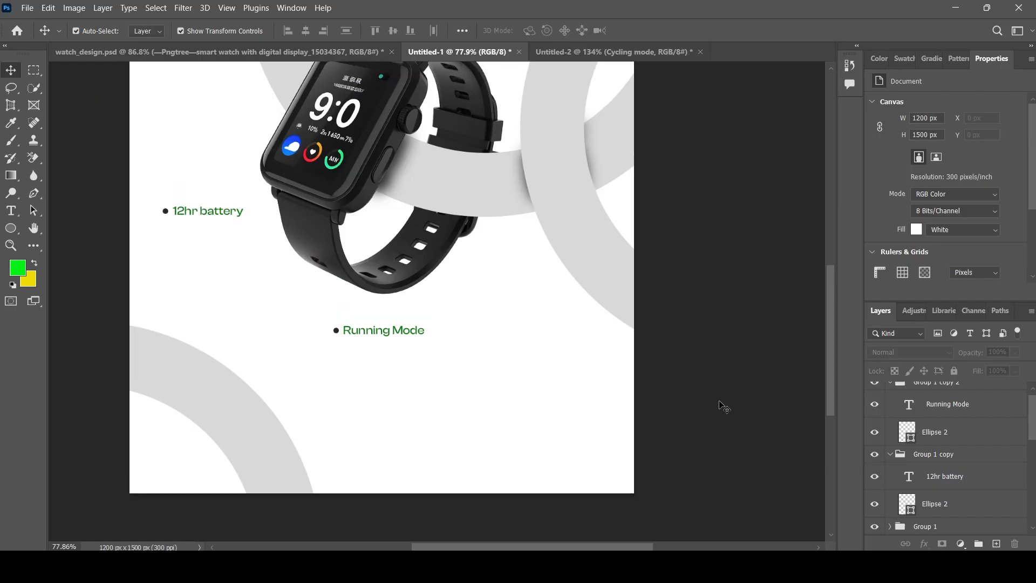
Collapse the Group 1 copy 2 and Group 1 copy layer groups
scroll(497, 211, "down", 4)
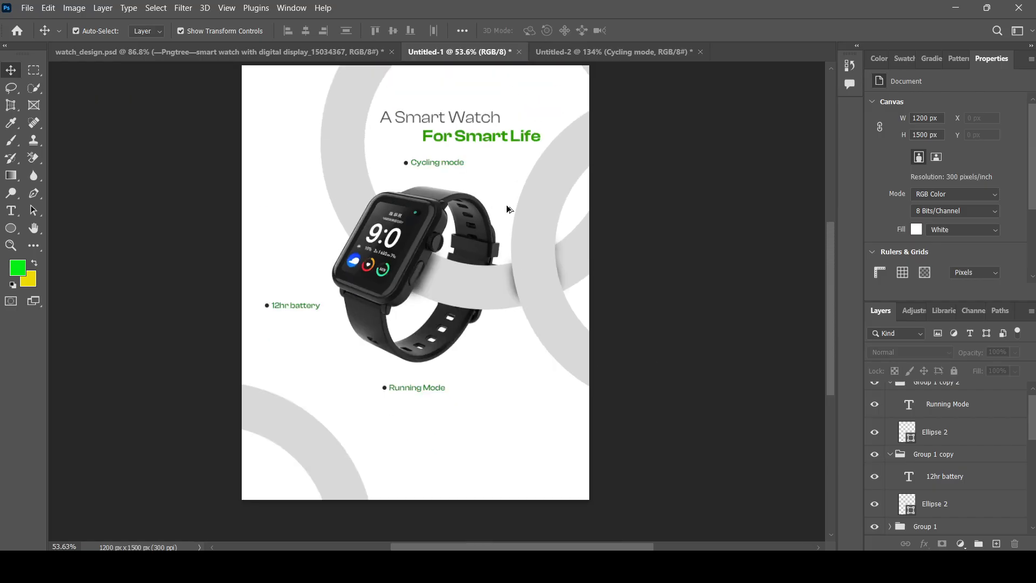
scroll(507, 208, "up", 1)
scroll(372, 278, "down", 1)
scroll(443, 268, "up", 1)
scroll(453, 339, "up", 1)
scroll(447, 348, "up", 1)
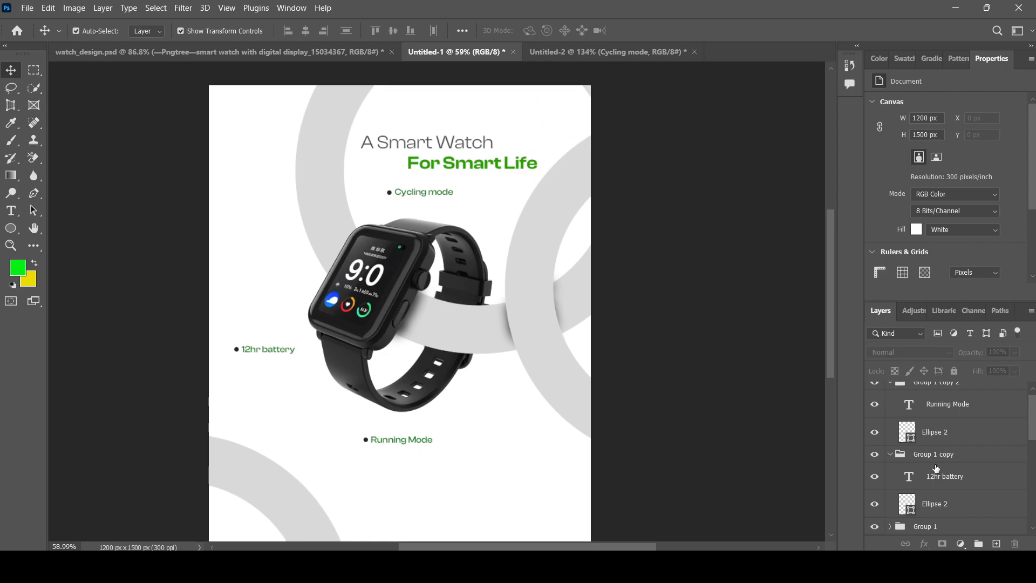
scroll(995, 484, "up", 1)
left_click(890, 390)
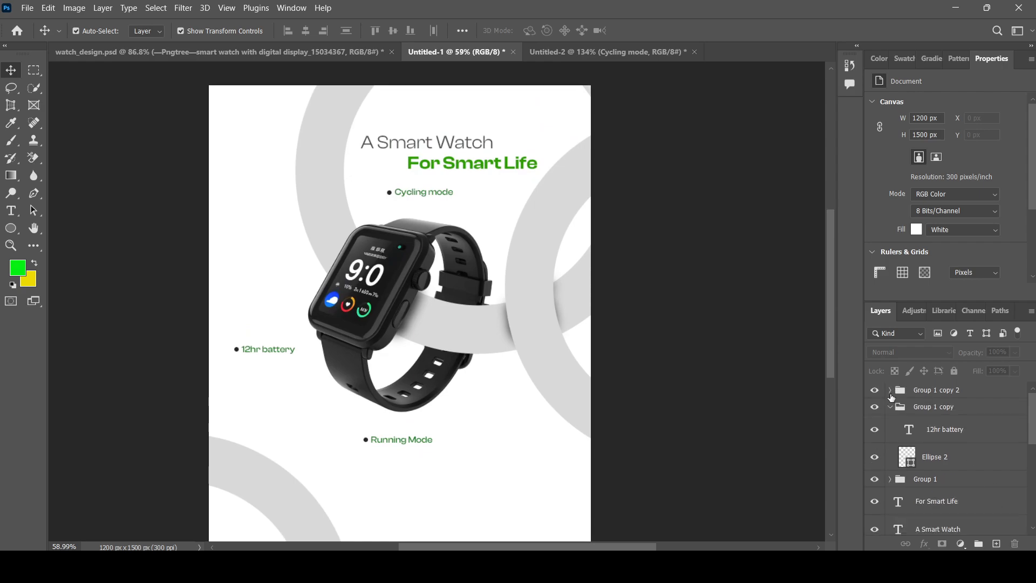
left_click(889, 406)
Add a new layer directly above the Ellipse 1 copy 3 layer and name it "white-light"
scroll(958, 485, "down", 5)
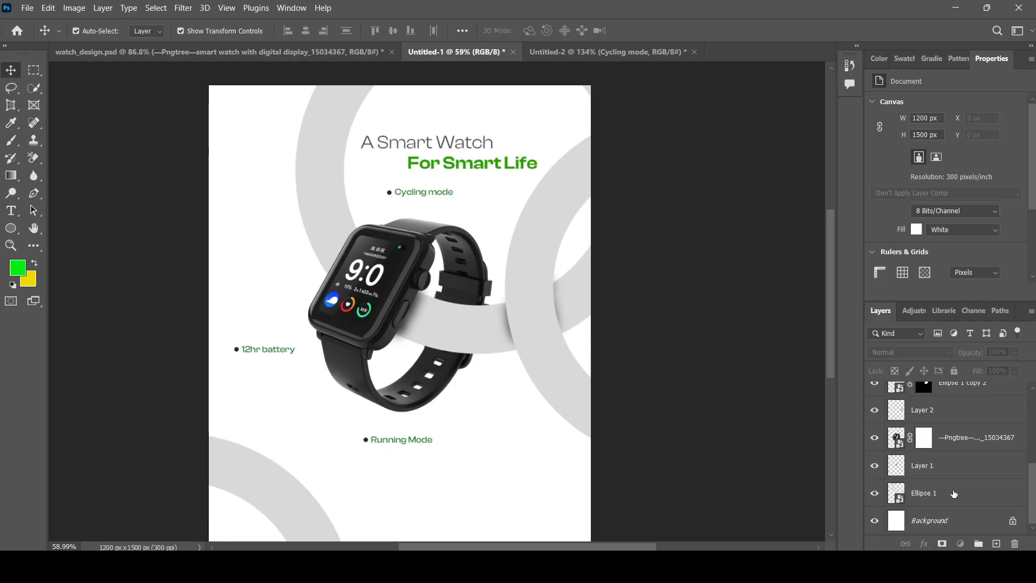
left_click(954, 490)
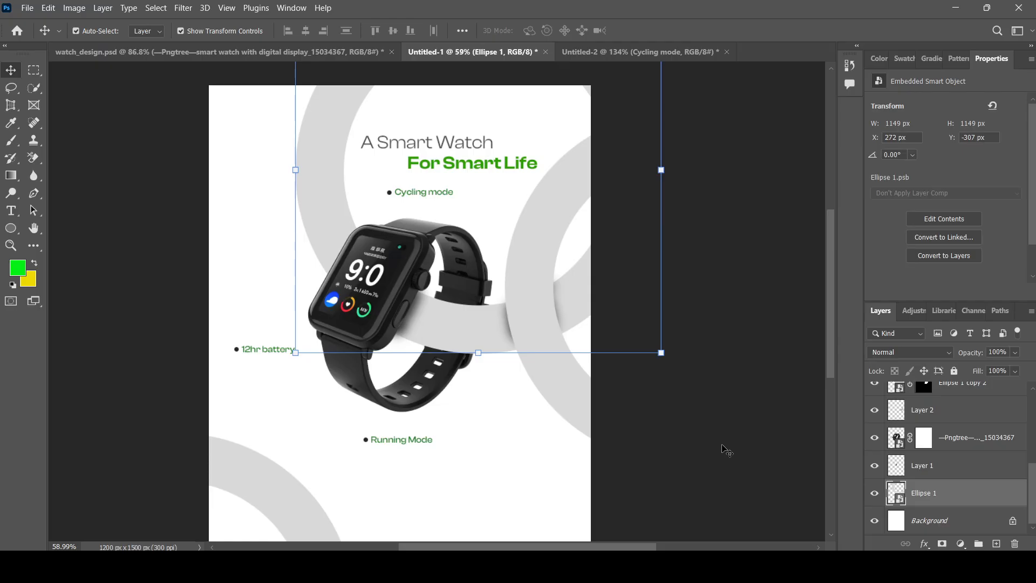
scroll(961, 479, "up", 4)
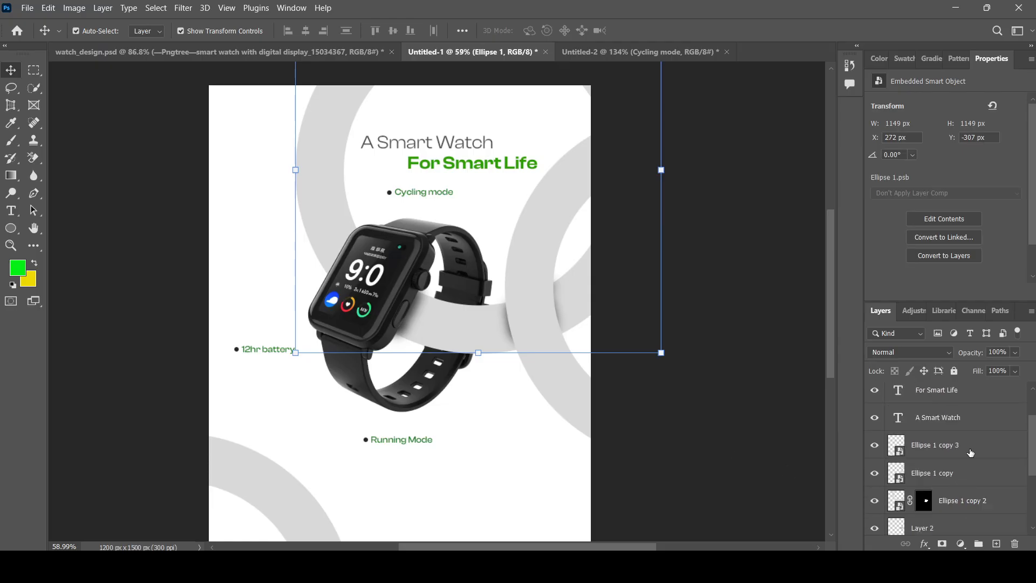
left_click(970, 452)
scroll(966, 456, "up", 2)
scroll(967, 463, "down", 1)
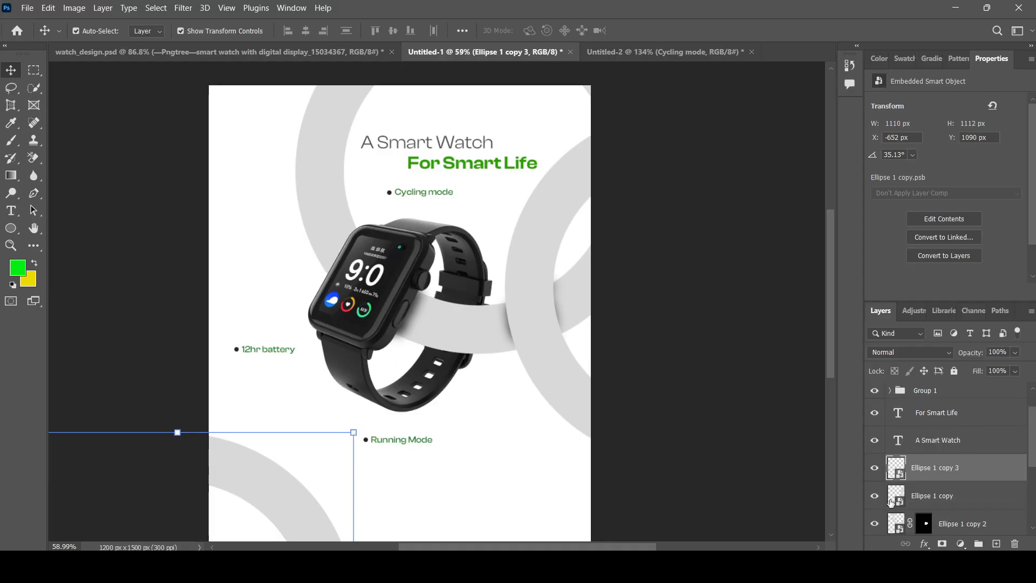
left_click(997, 544)
double_click(926, 473)
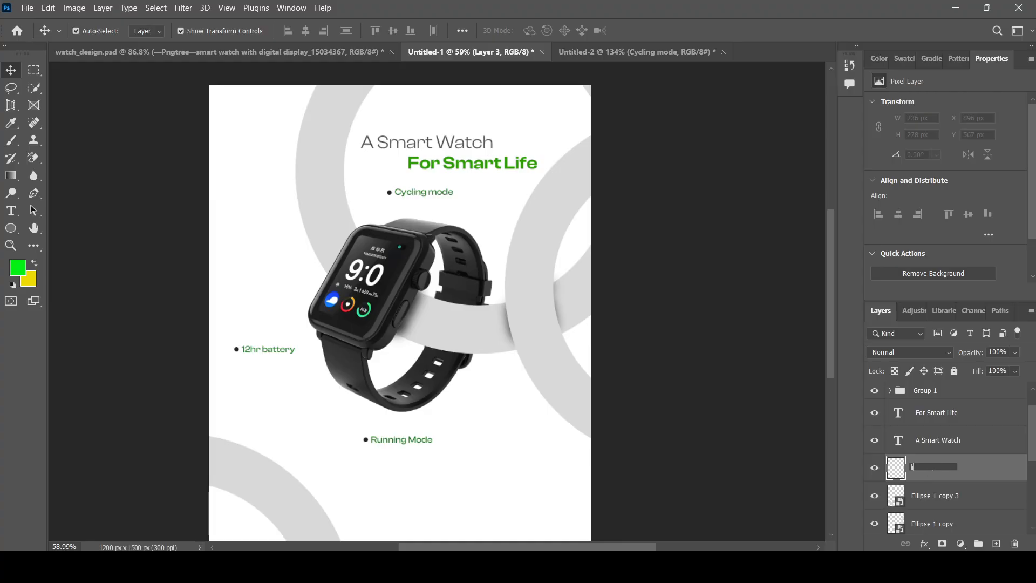
type("white-ligh")
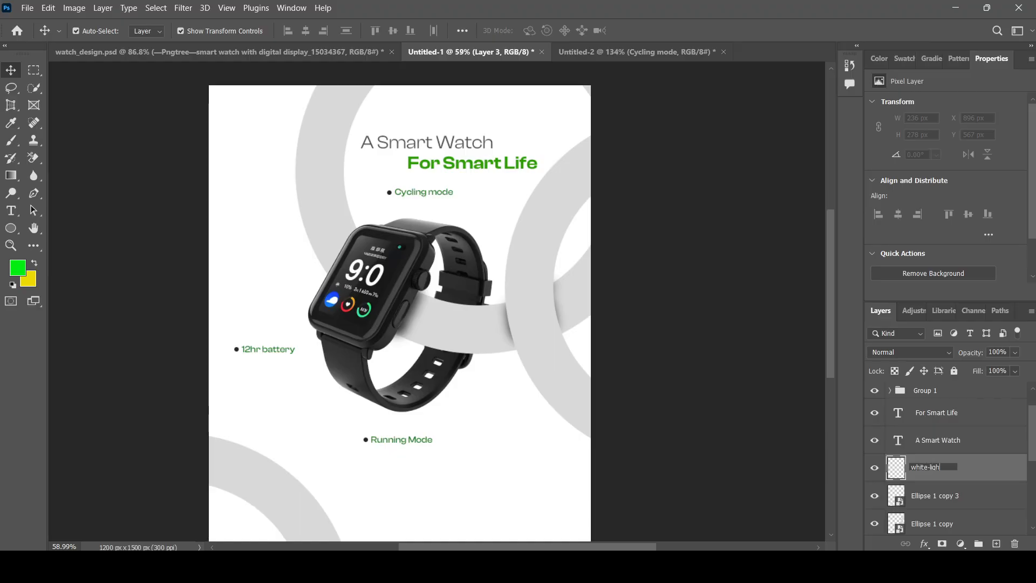
type("t")
key("Return")
Activate the Brush tool on the white-light layer and enlarge the brush to 250 px
scroll(368, 306, "up", 1)
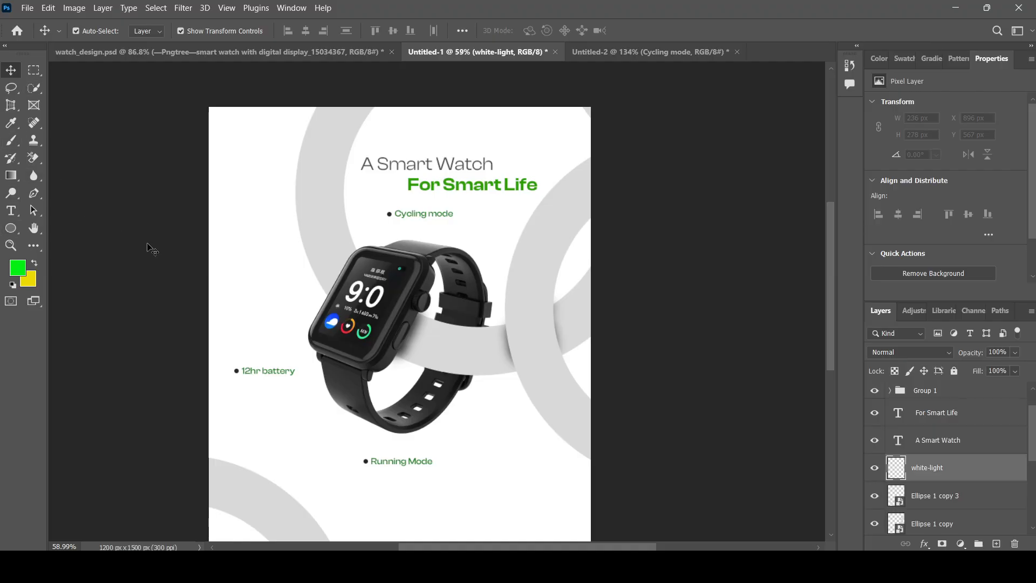
key("b")
scroll(335, 243, "up", 2)
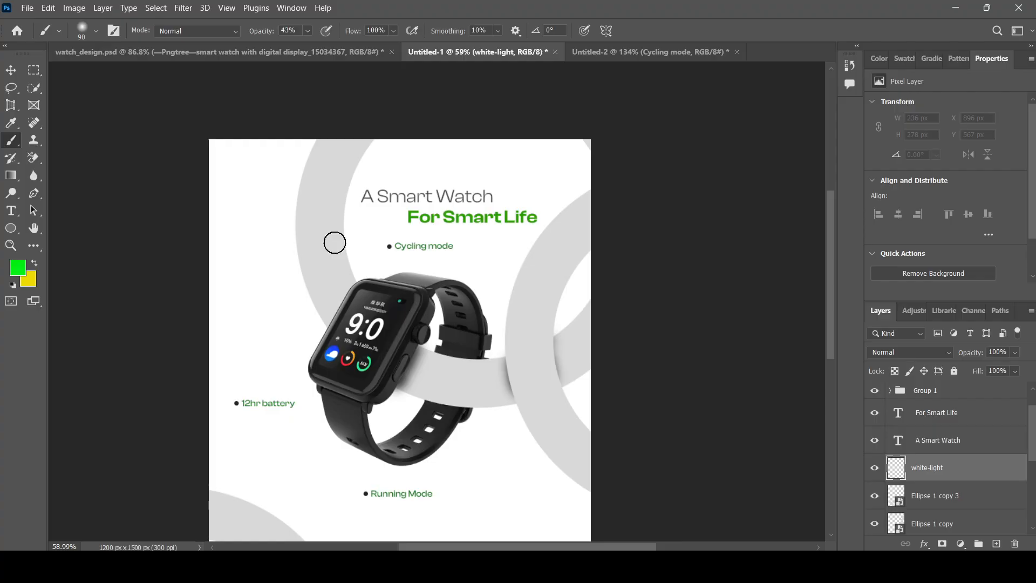
key("bracketright")
key("bracketright")
key("bracketright")
key("bracketright")
key("bracketright")
key("bracketright")
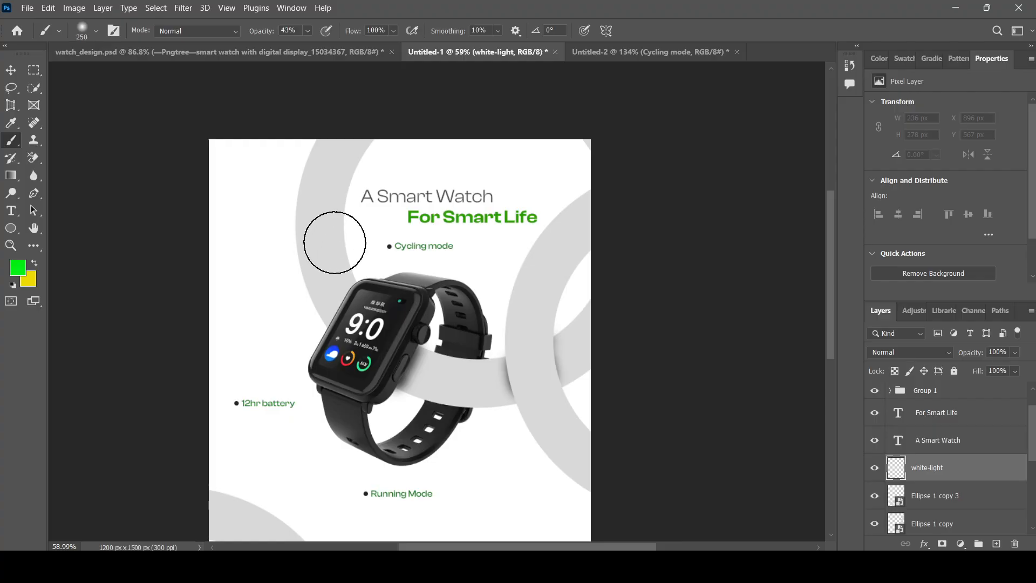
scroll(347, 167, "up", 2)
scroll(348, 167, "up", 3, "alt")
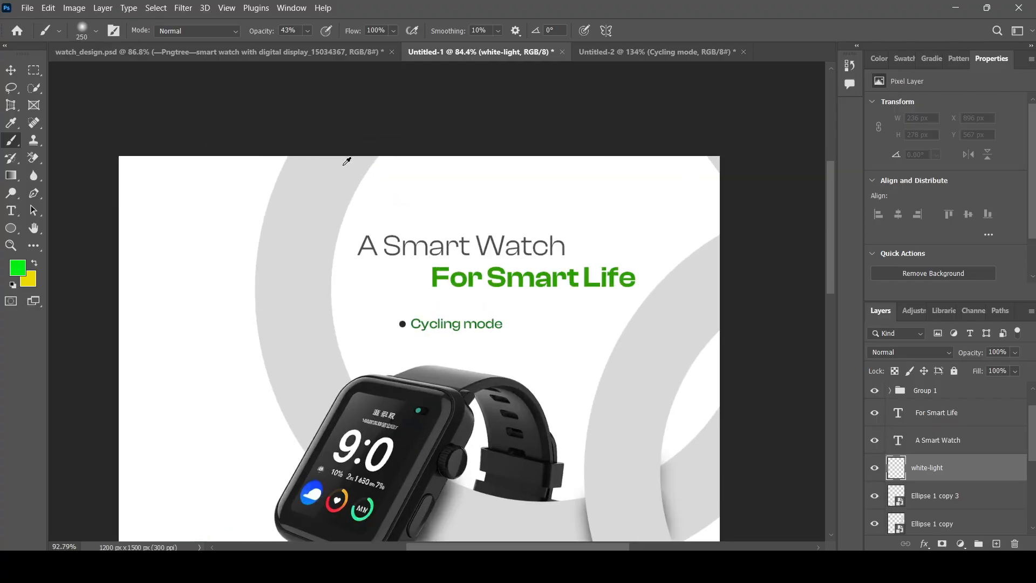
left_click(323, 149)
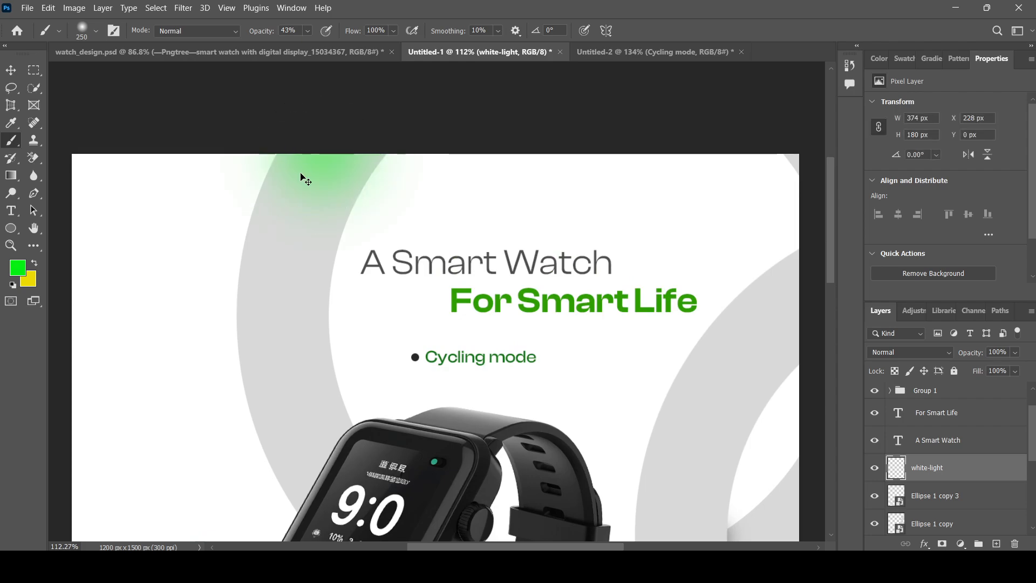
key("ctrl+z")
Set the foreground color to white and brush a soft highlight over the upper ring's end at the poster's top edge
left_click(11, 122)
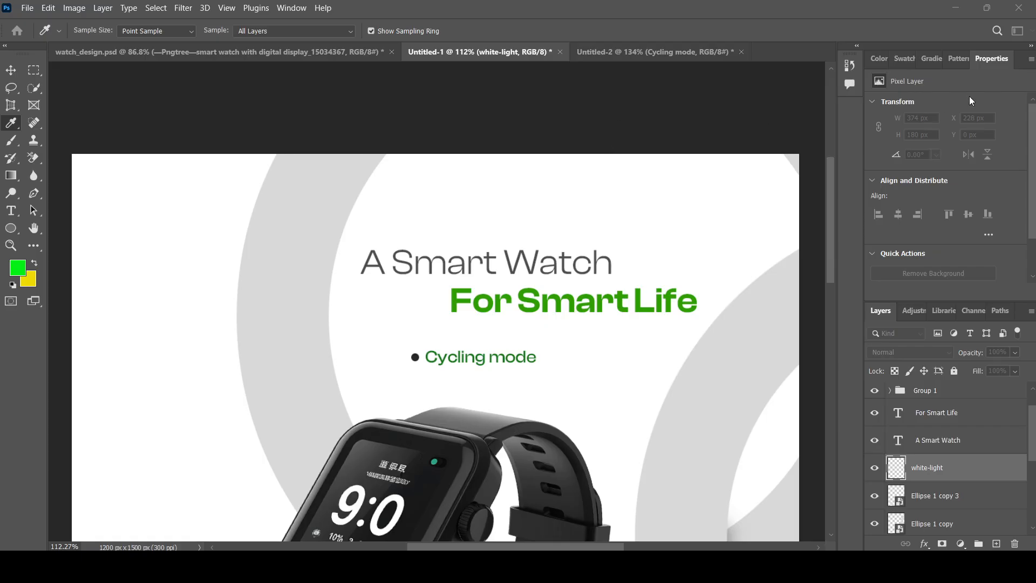
left_click(935, 117)
left_click(333, 154)
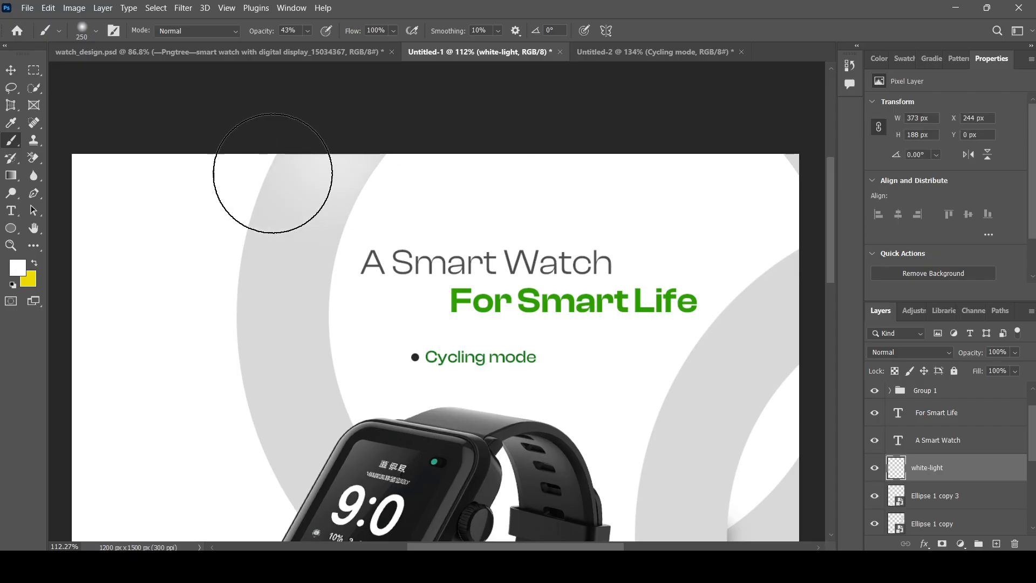
scroll(259, 124, "down", 4)
scroll(396, 234, "up", 8)
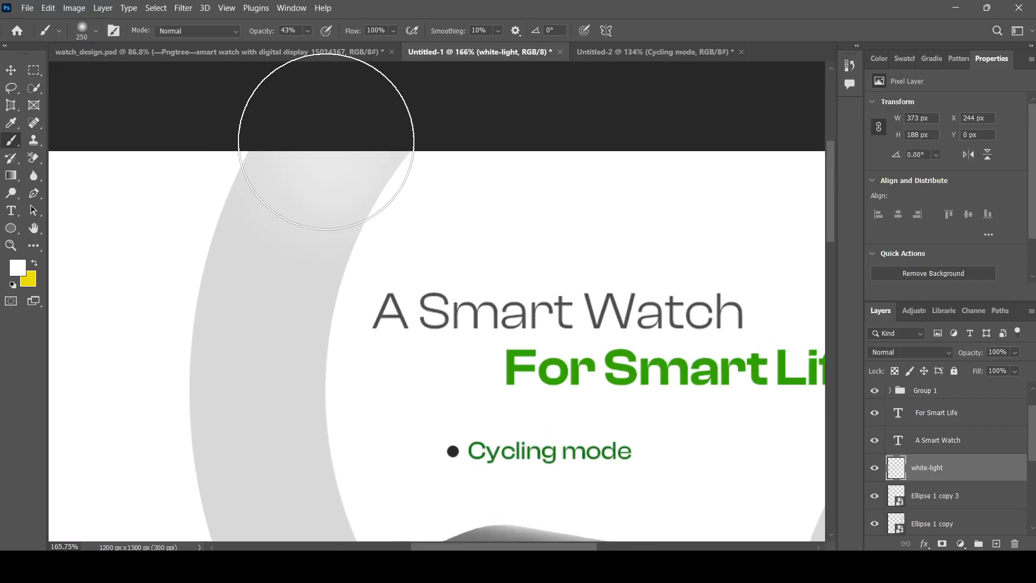
mouse_move(326, 141)
left_mouse_down()
mouse_move(303, 152)
mouse_move(351, 140)
mouse_move(251, 147)
left_mouse_up()
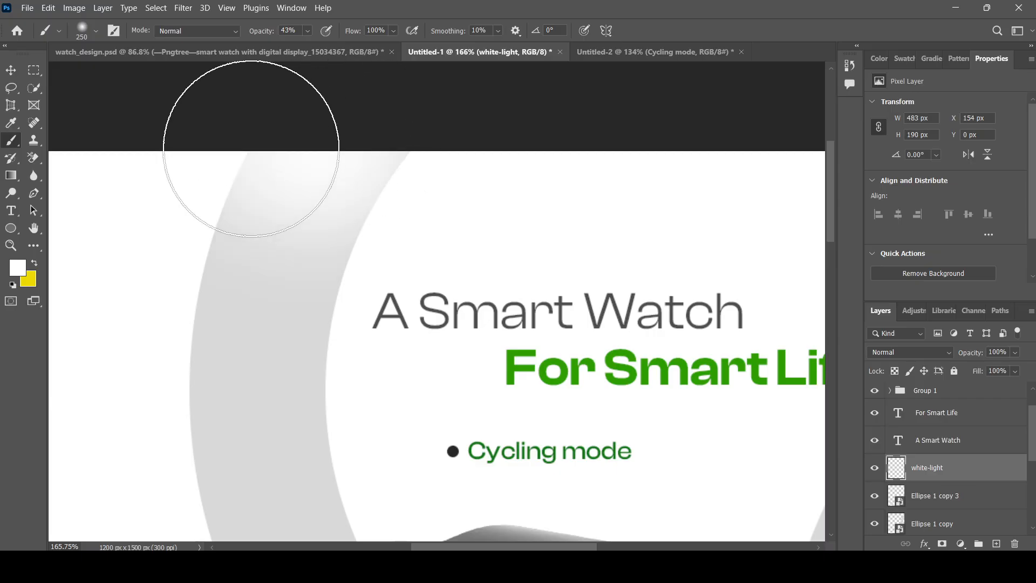
Brush soft white highlights onto the right ring's upper end and the interlaced ring's end at the poster's right edge
scroll(251, 148, "down", 6)
scroll(612, 324, "up", 2)
scroll(350, 96, "down", 1)
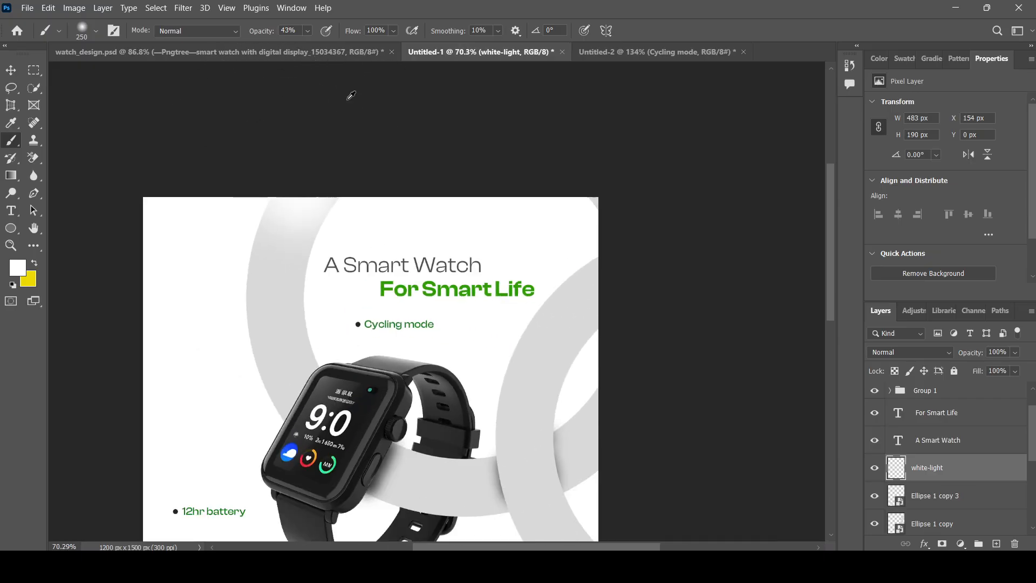
scroll(351, 95, "down", 1)
scroll(573, 259, "up", 3)
left_click(573, 256)
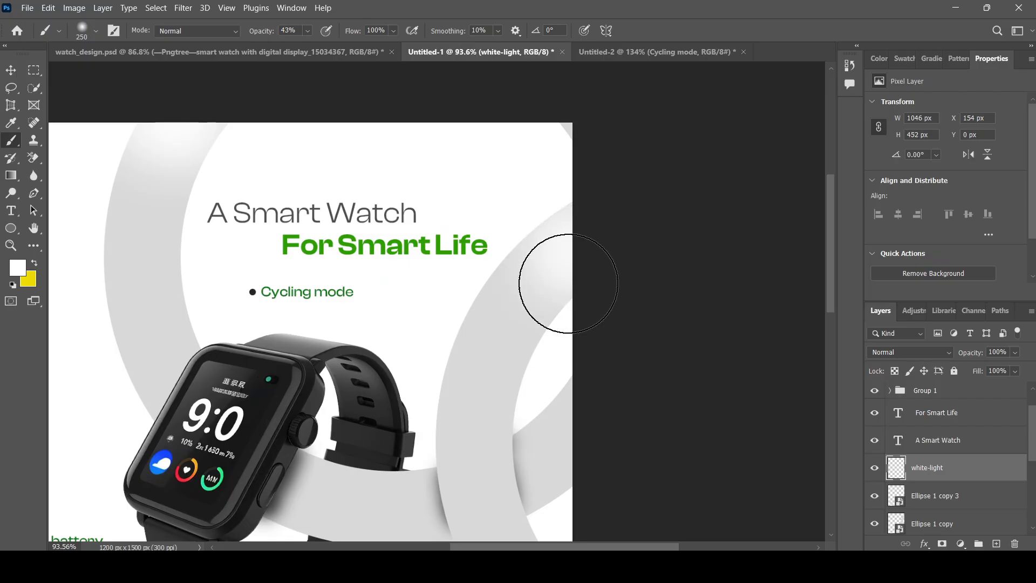
scroll(492, 176, "down", 10)
scroll(545, 296, "up", 8)
left_click(571, 261)
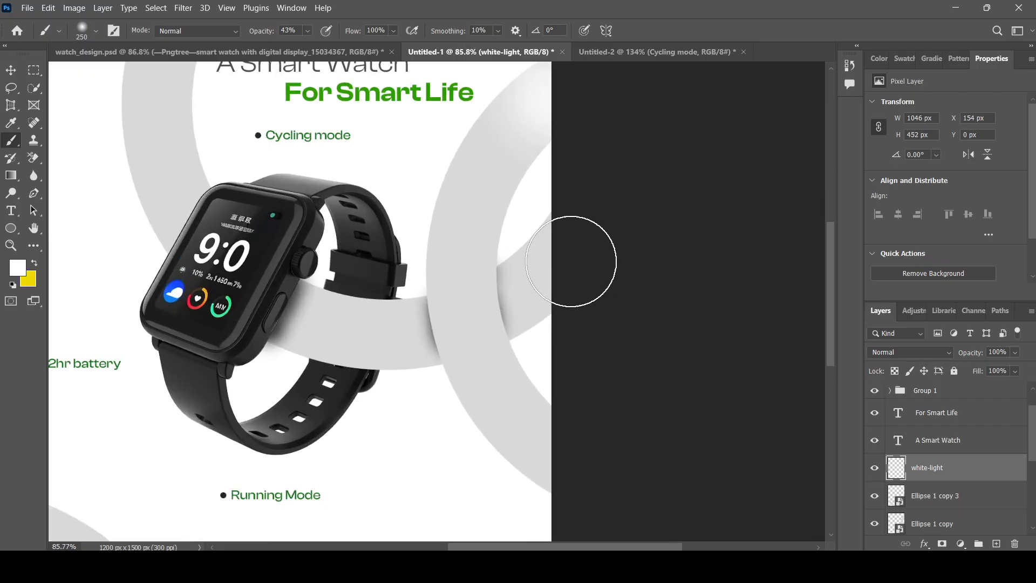
left_click(554, 268)
left_click(560, 283)
Brush a soft white highlight onto the right ring's lower end at the poster's right edge
scroll(577, 411, "down", 2)
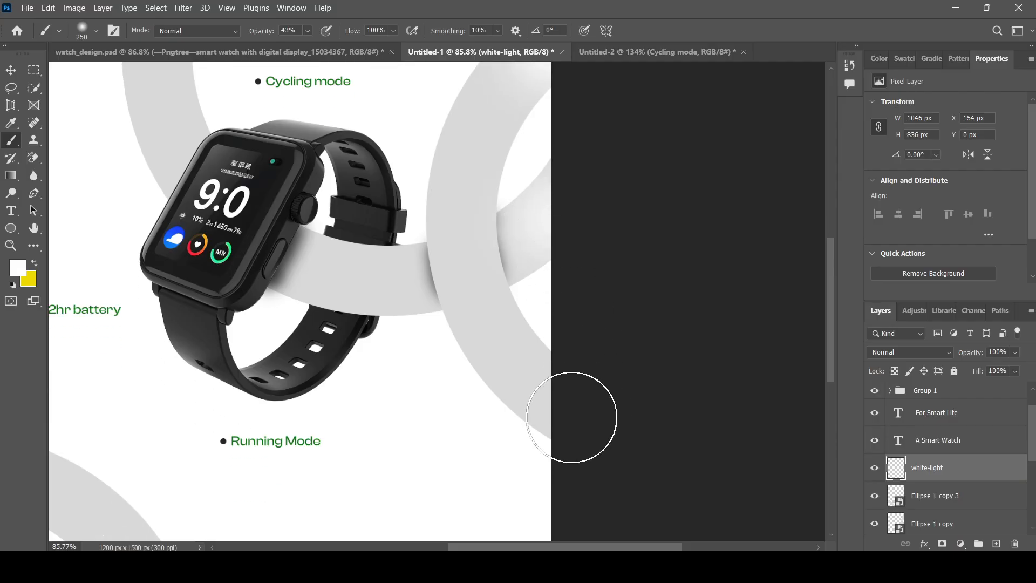
left_click(550, 406)
left_click(547, 405)
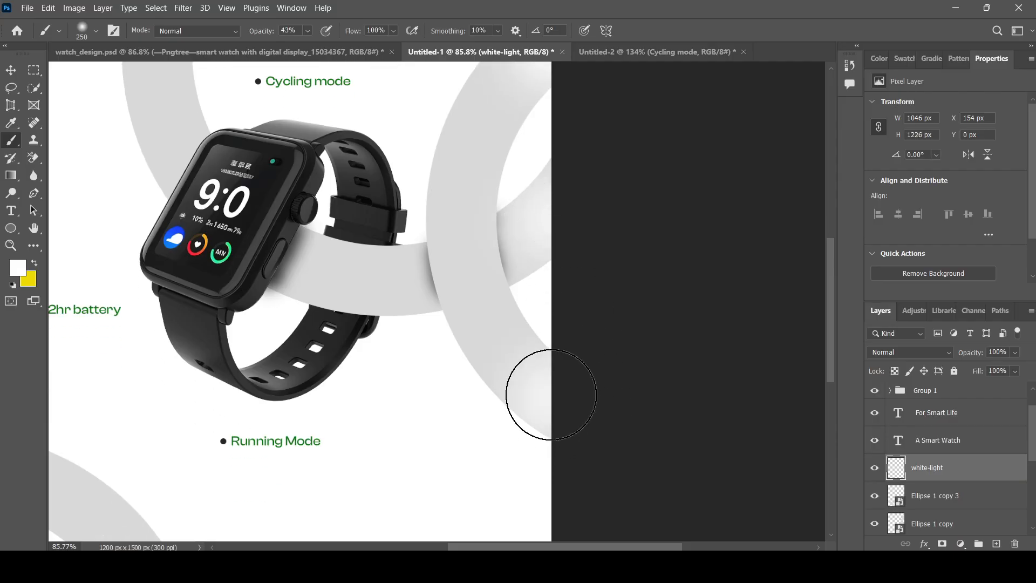
Brush soft white highlights onto both ends of the ring in the poster's lower-left corner, leaving the layer deselected when finished
scroll(448, 319, "down", 5)
scroll(428, 458, "up", 4)
scroll(279, 502, "up", 1)
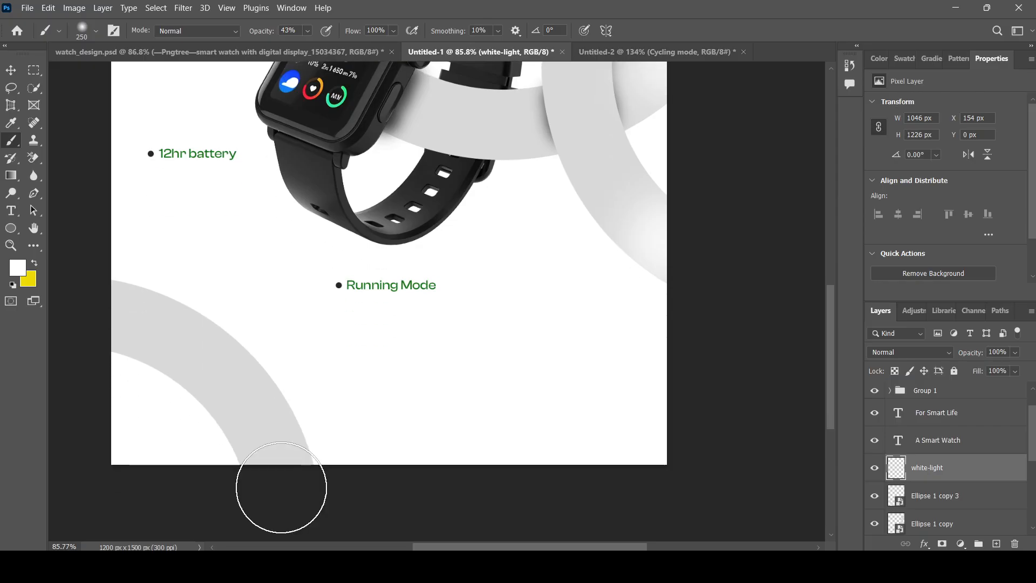
left_click(277, 447)
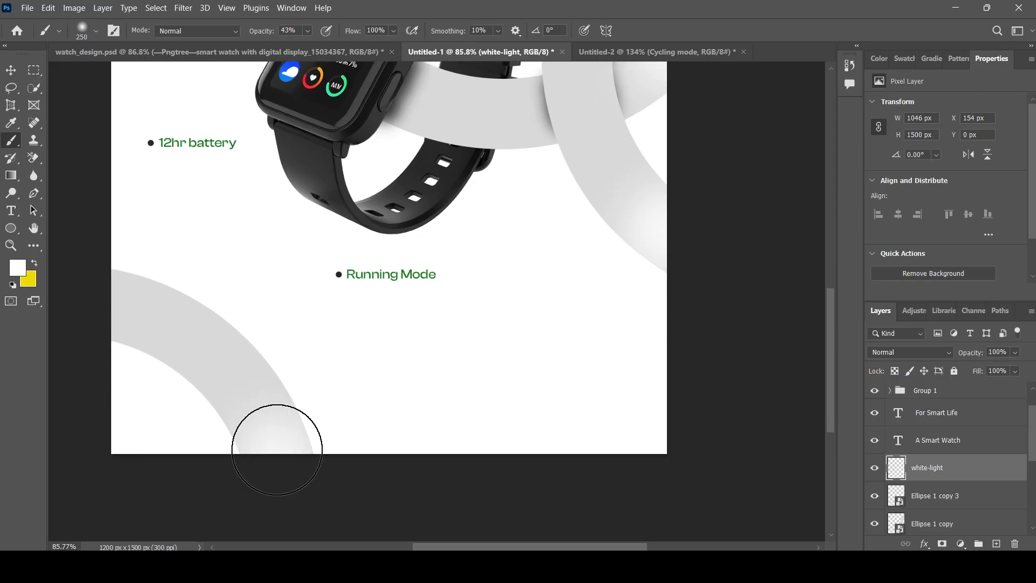
left_click(85, 311)
scroll(192, 307, "down", 4)
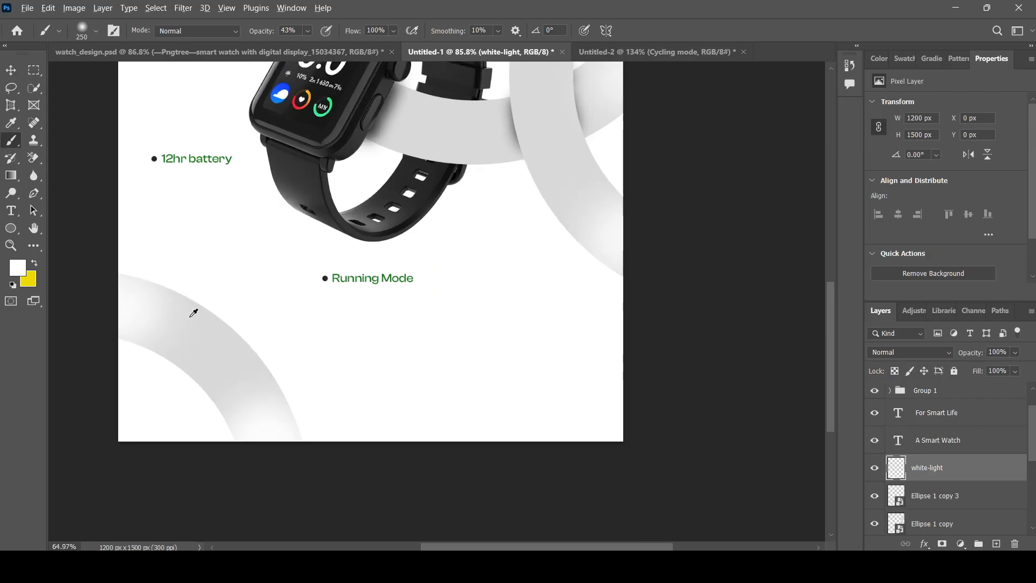
scroll(485, 377, "up", 2)
scroll(312, 264, "down", 4)
scroll(311, 264, "down", 1)
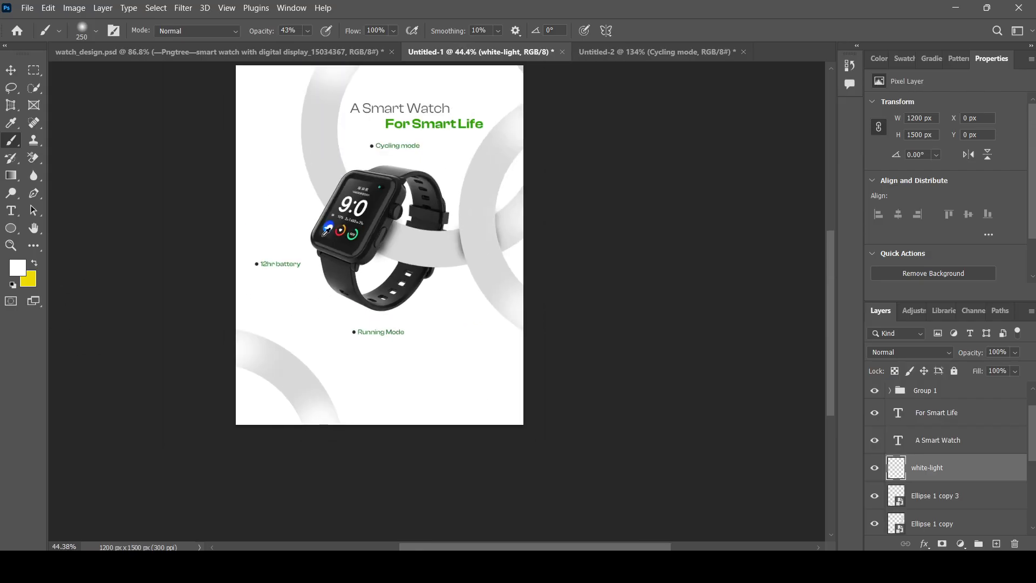
scroll(323, 323, "up", 3)
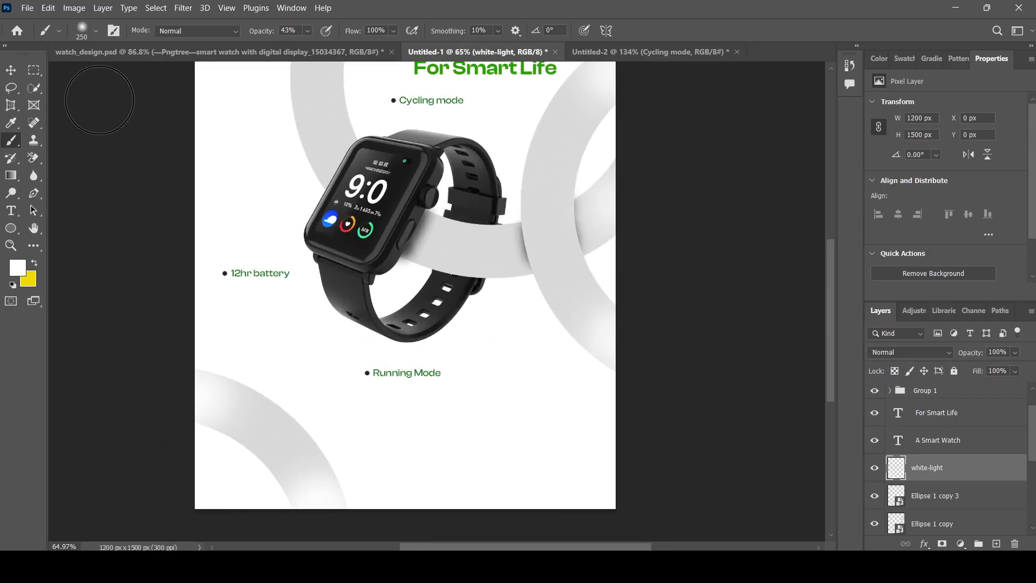
left_click(11, 71)
left_click(734, 443)
Copy the "50% OFF" text from the Untitled-2 draft into the Untitled-1 poster
scroll(620, 143, "up", 1)
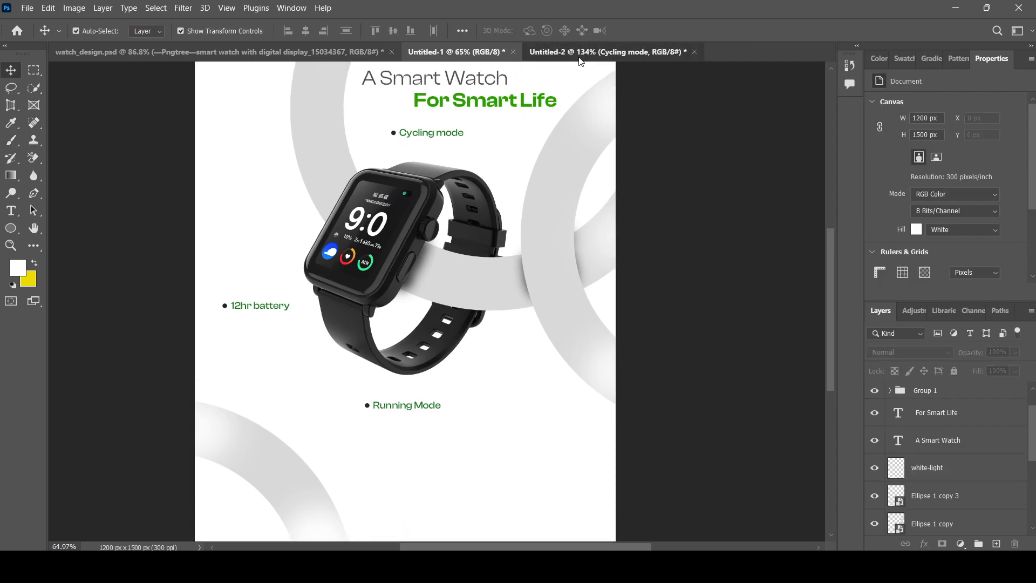
left_click(607, 51)
left_click(398, 474)
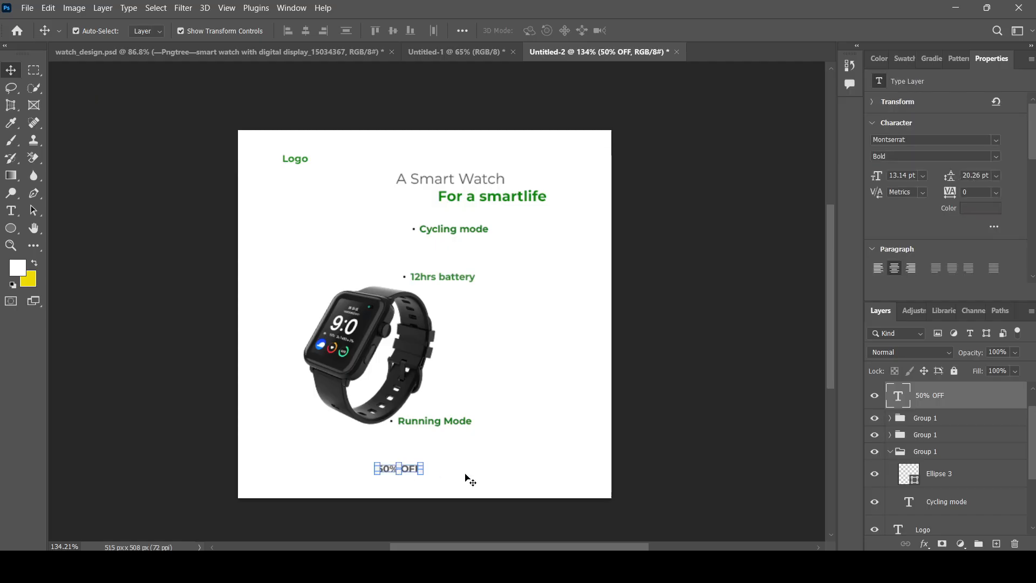
left_click(579, 459)
left_click(456, 51)
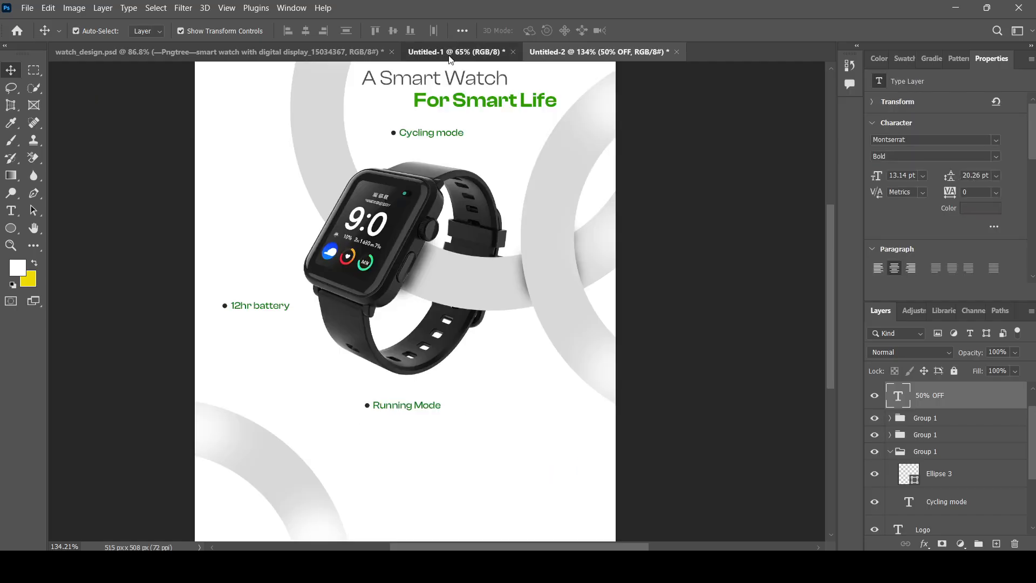
scroll(499, 464, "down", 1)
scroll(499, 464, "down", 1)
scroll(434, 427, "up", 1)
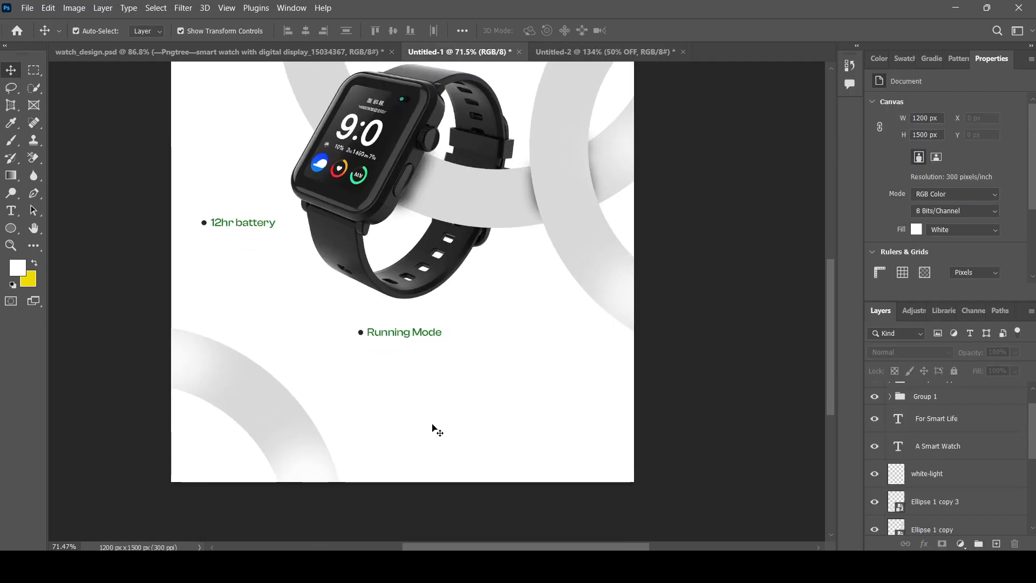
left_click_drag(434, 429, 433, 429)
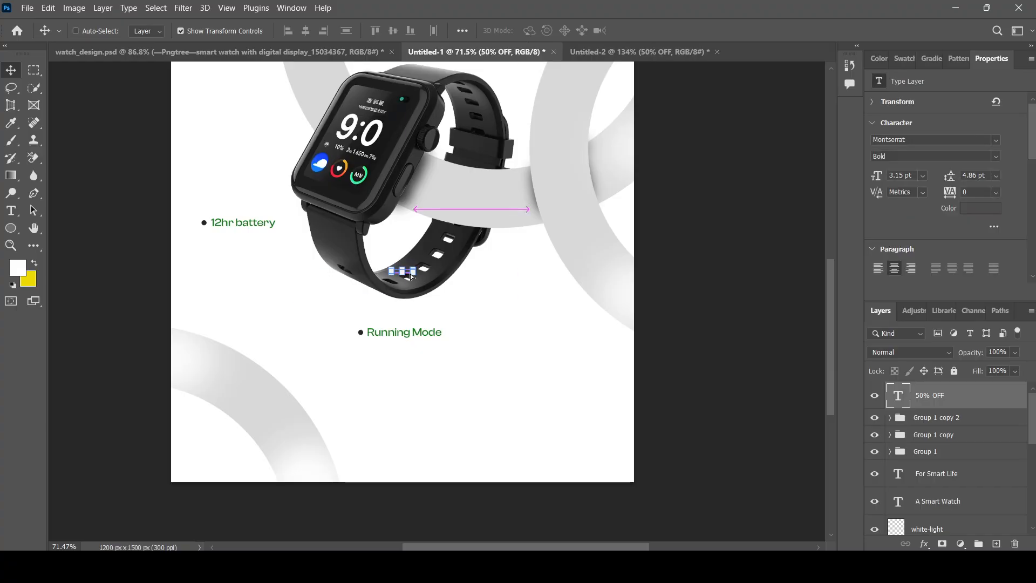
Enlarge the "50% OFF" text to about 559% and place it below the "Running Mode" label near the poster's lower edge
key("ctrl+t")
left_click_drag(413, 274, 504, 340)
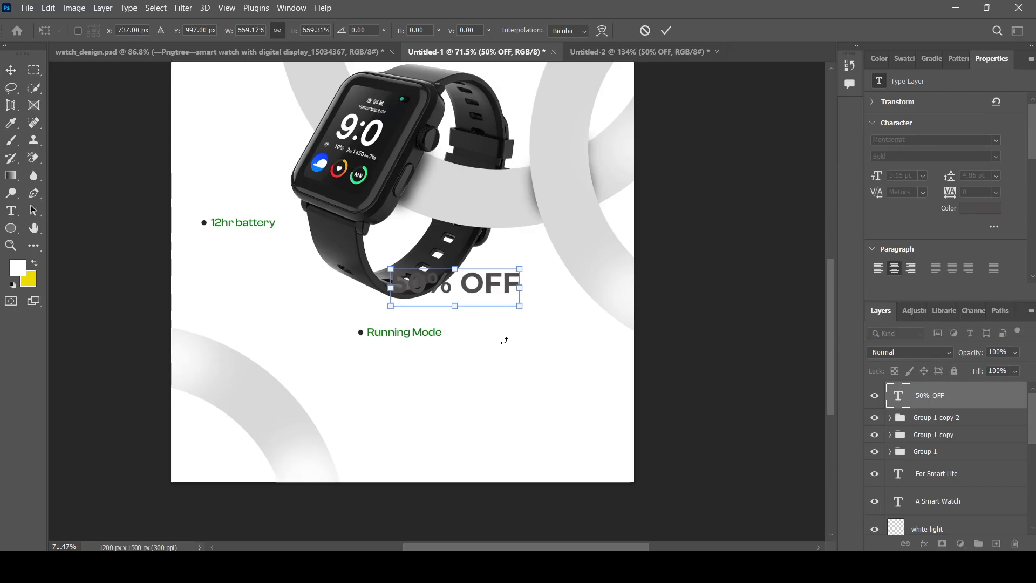
left_click_drag(488, 284, 453, 419)
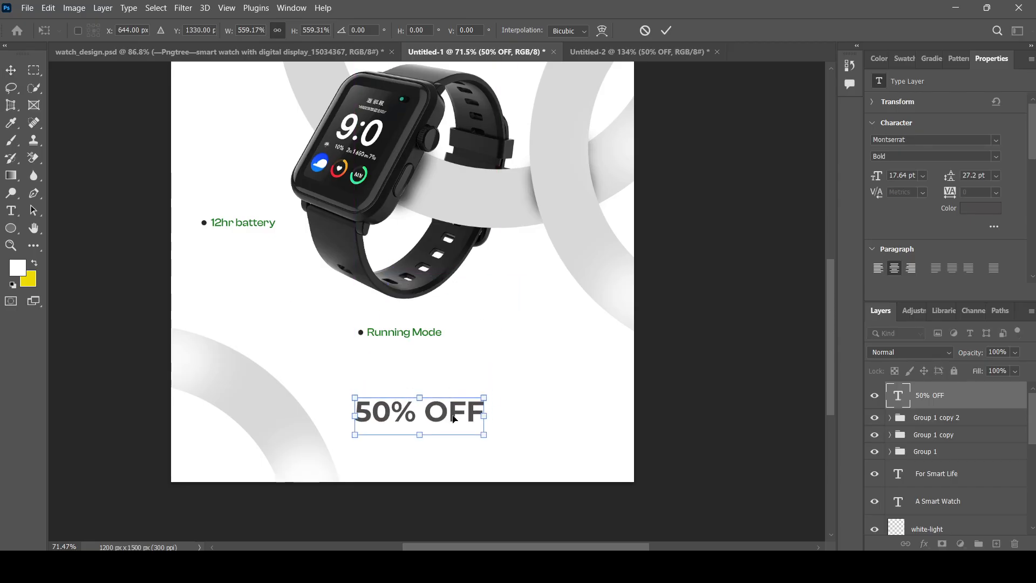
key("Return")
left_click(664, 417)
scroll(437, 416, "down", 1)
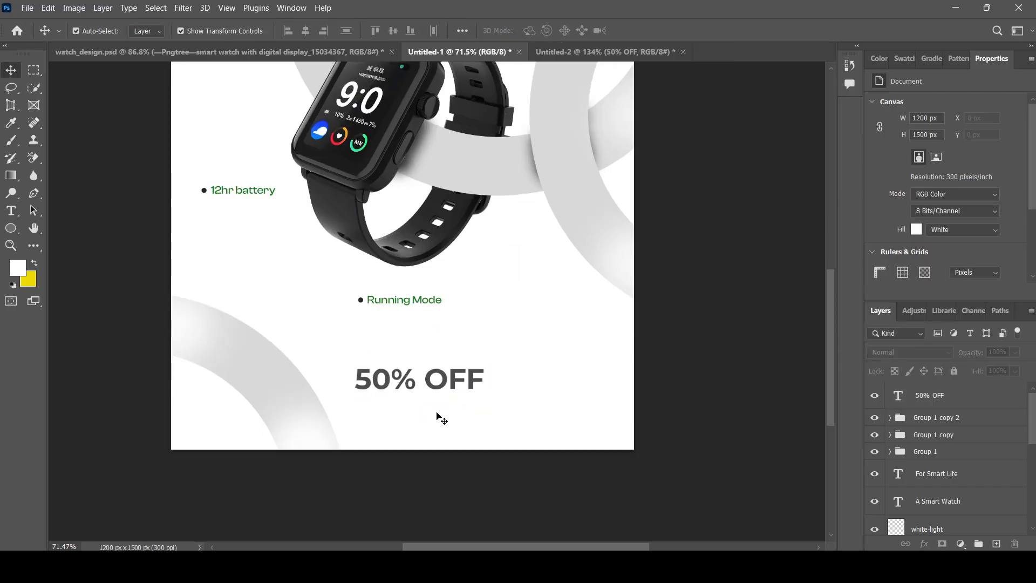
Shift the "50% OFF" text slightly to the right in the lower part of the poster
scroll(438, 417, "up", 2)
left_click(453, 382)
left_click_drag(447, 377, 471, 371)
left_click(711, 398)
scroll(501, 371, "down", 1)
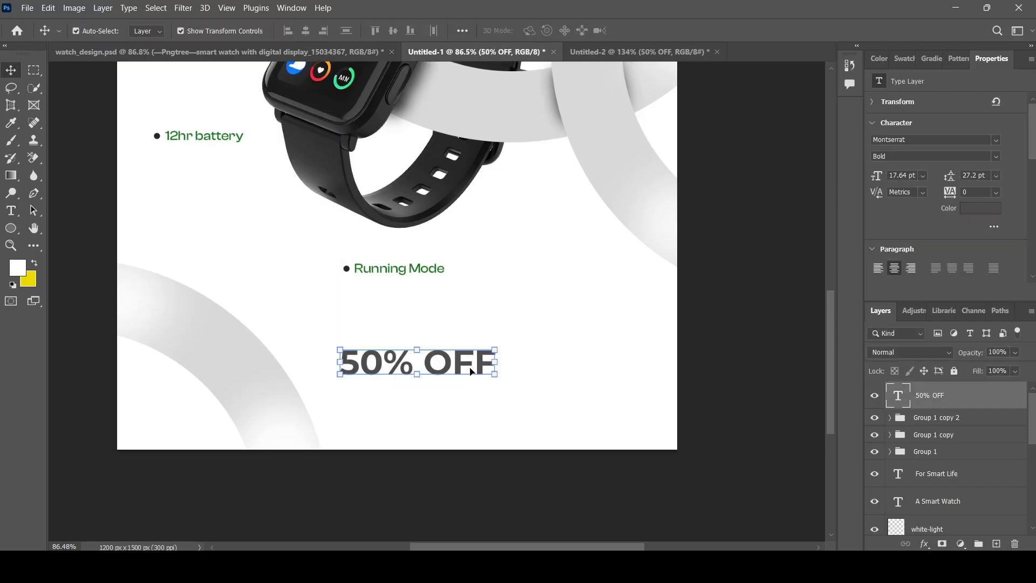
scroll(468, 370, "up", 1)
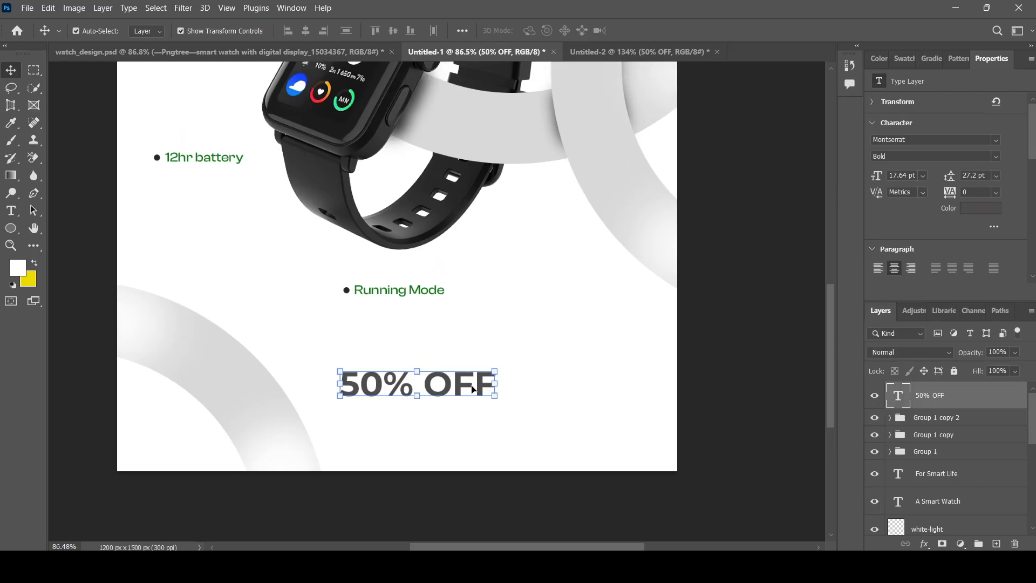
left_click_drag(471, 385, 478, 388)
double_click(478, 388)
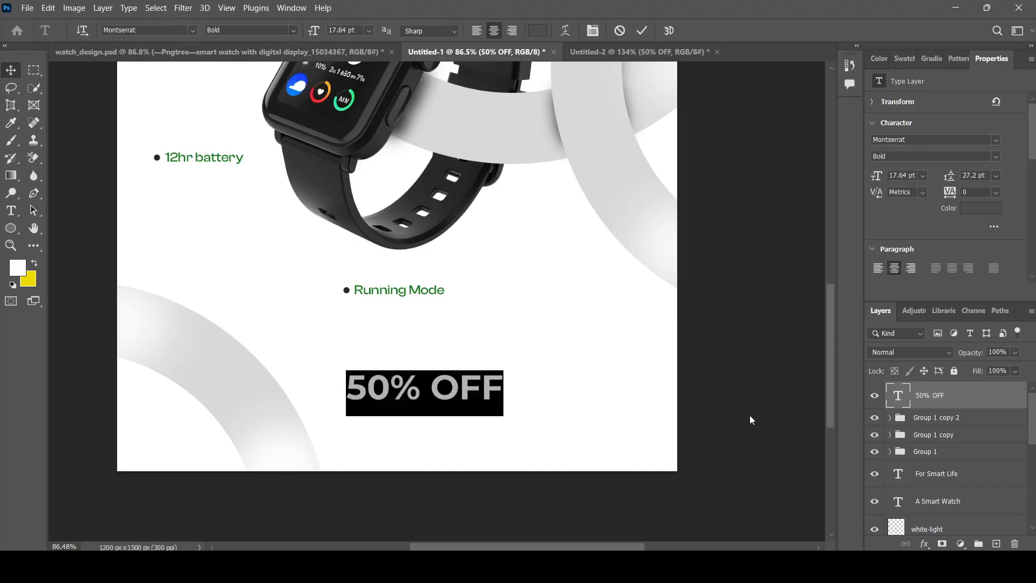
left_click(749, 414)
scroll(734, 393, "down", 2)
scroll(734, 393, "up", 1)
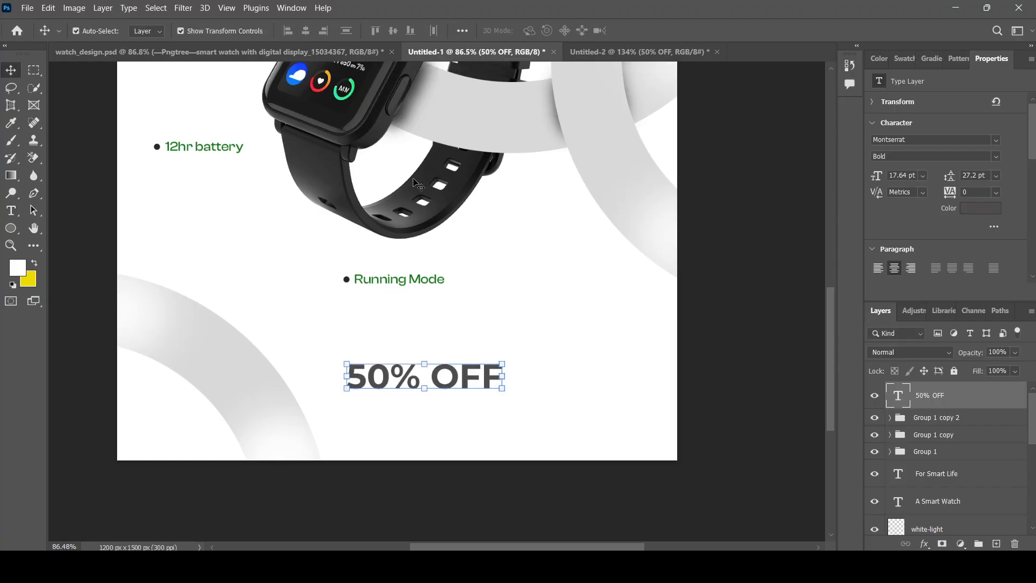
Change the "50% OFF" text's font to Clash Display Semibold, leaving the layer deselected when finished
double_click(467, 380)
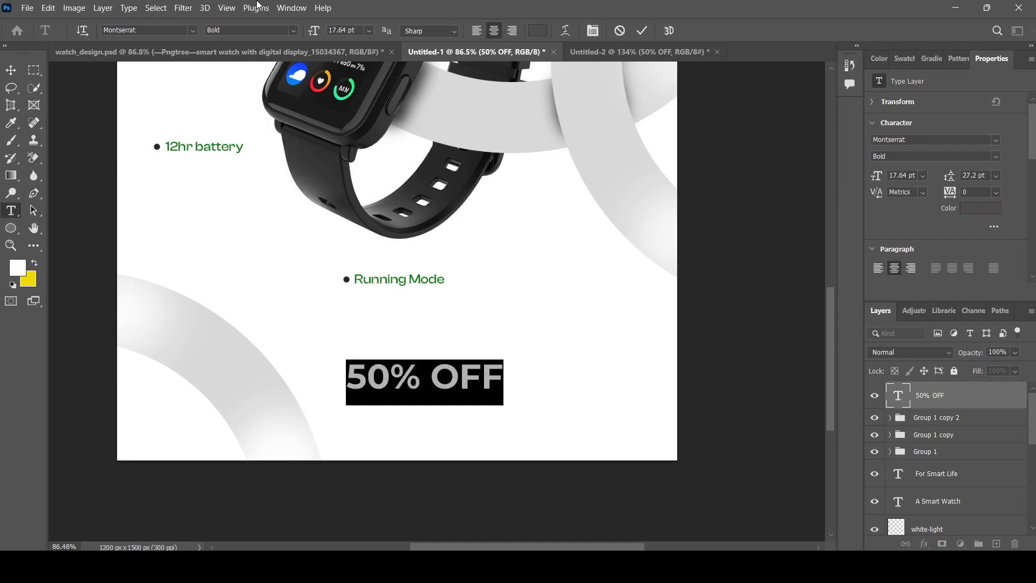
left_click(192, 30)
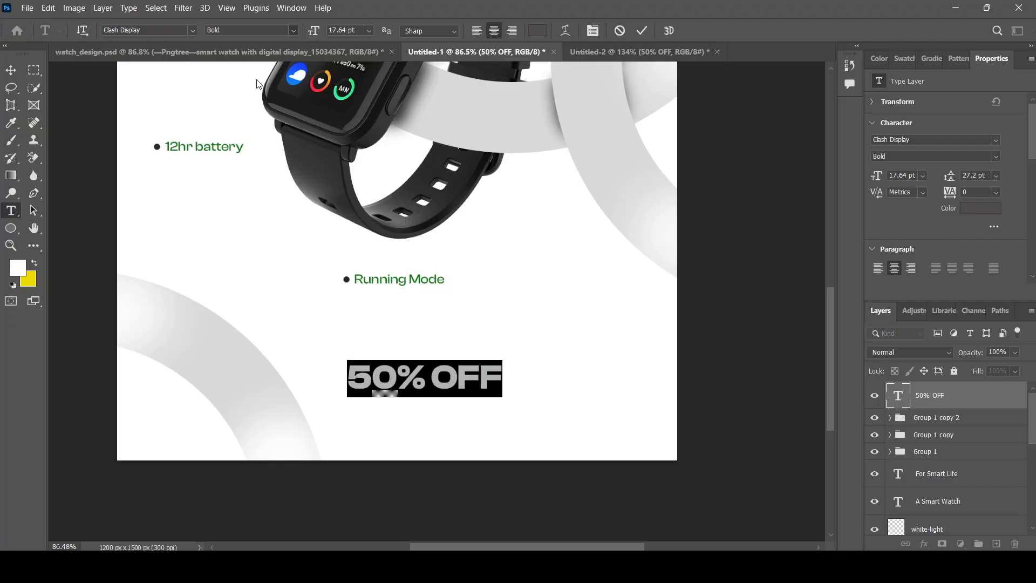
key("Up")
left_click(426, 378)
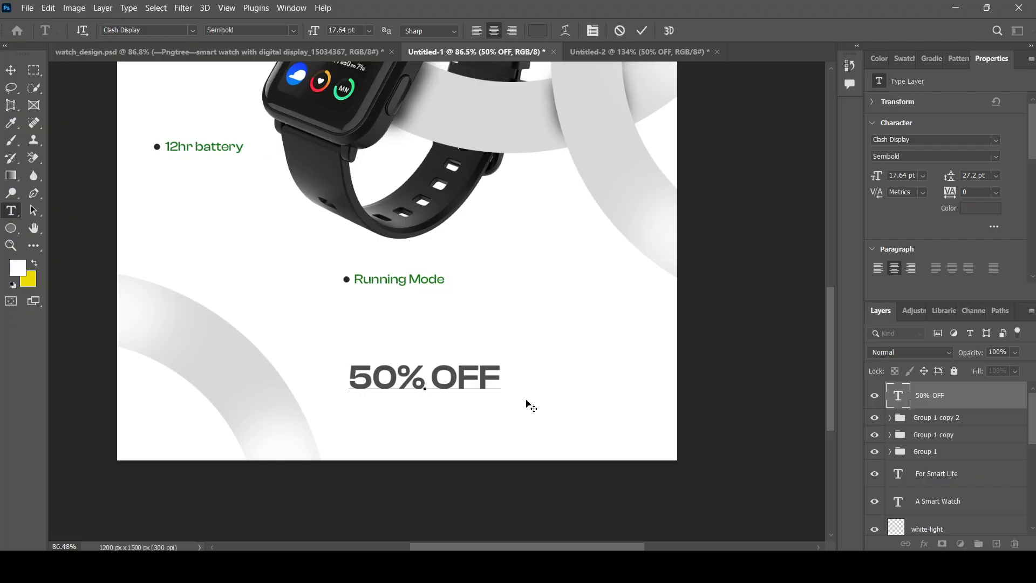
scroll(527, 405, "down", 3)
scroll(527, 405, "up", 1)
left_click(10, 70)
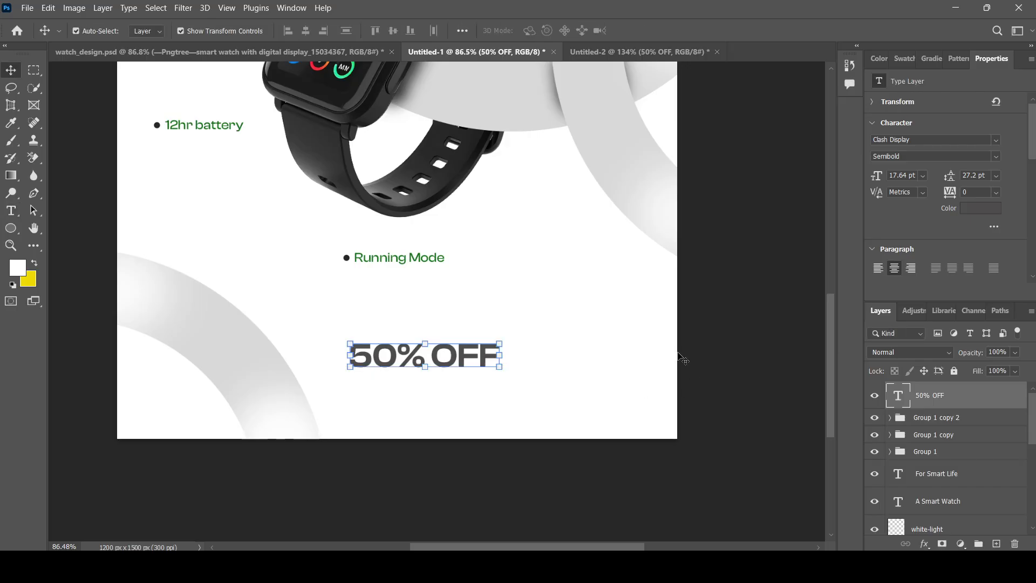
left_click(736, 367)
scroll(735, 370, "up", 1)
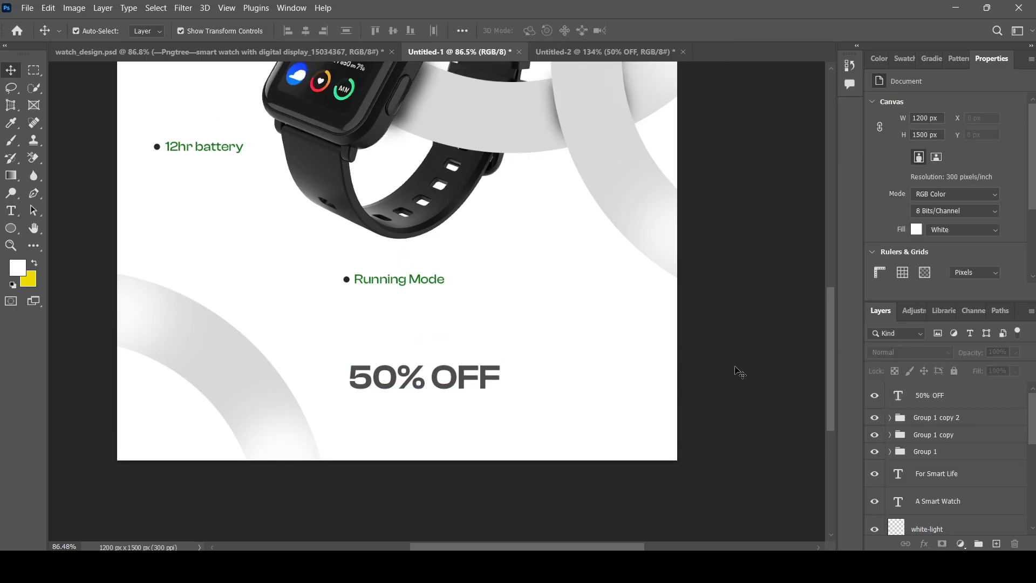
Duplicate the "Running Mode" text and place a single copy below "50% OFF" near the poster's lower edge
left_click(575, 52)
left_click(426, 53)
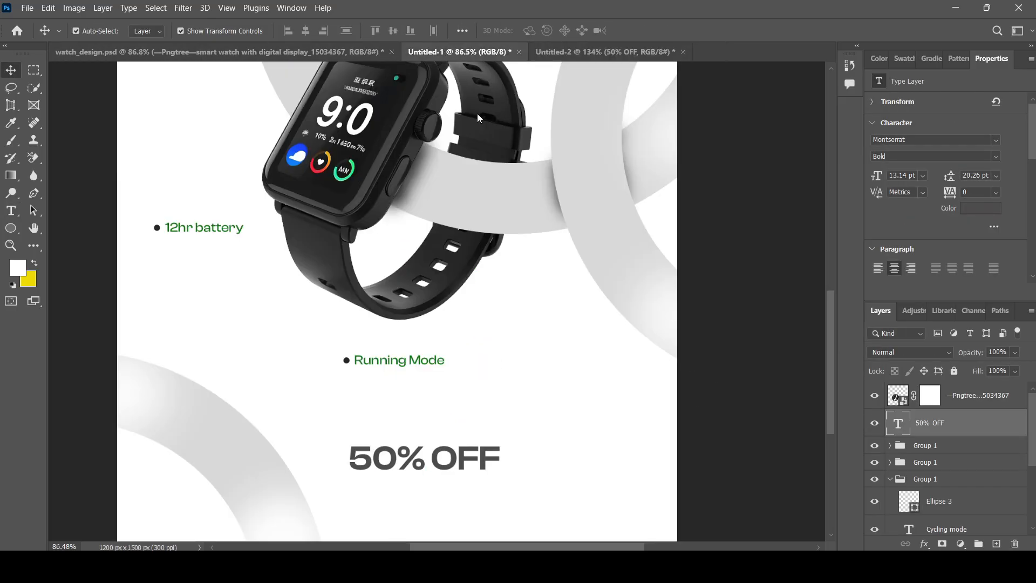
scroll(720, 367, "down", 5)
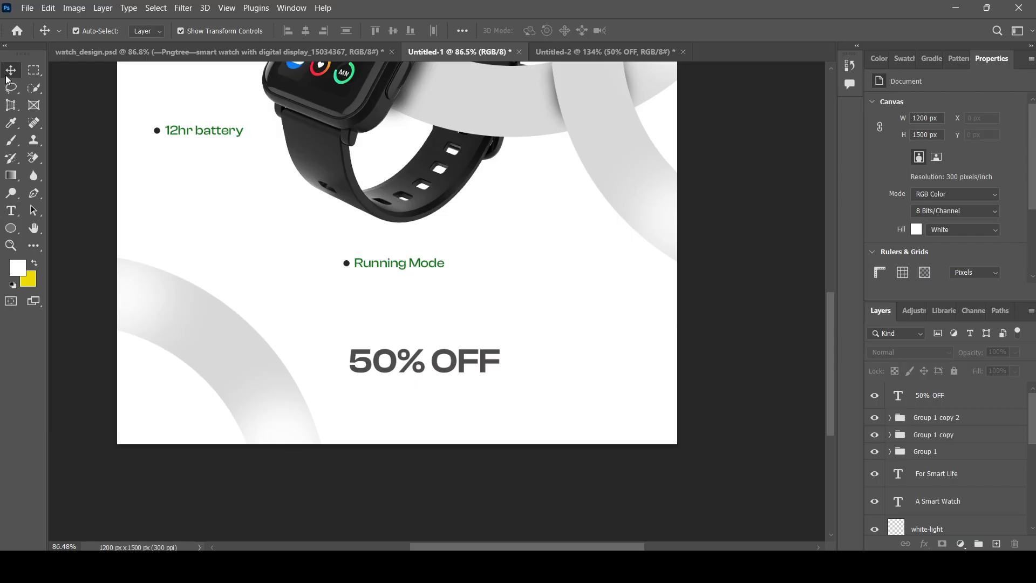
left_click(392, 267)
scroll(431, 272, "down", 1)
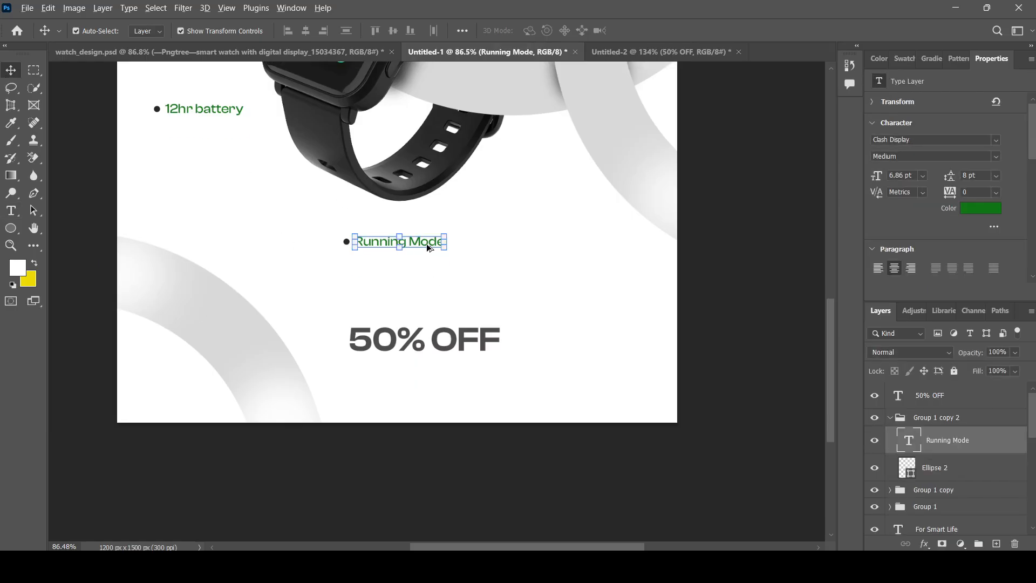
left_click_drag(426, 243, 446, 400)
key("ctrl+alt+t")
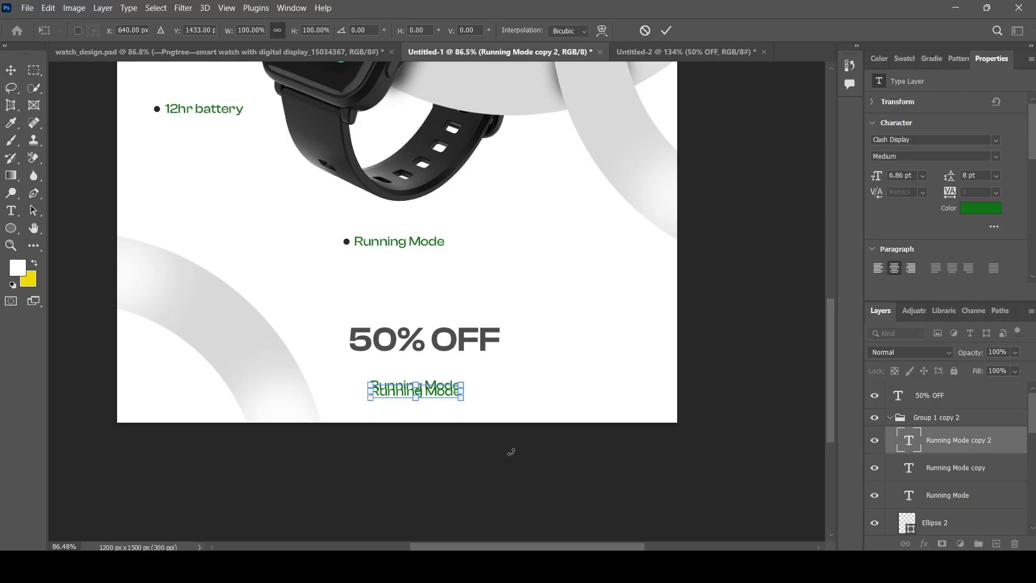
key("Return")
key("ctrl+z")
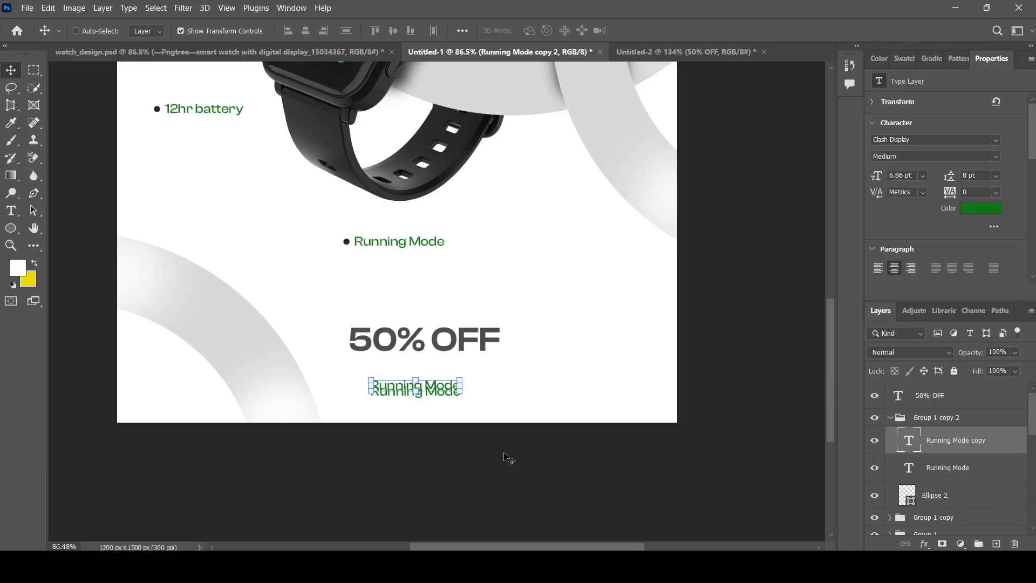
left_click_drag(444, 397, 439, 399)
double_click(439, 398)
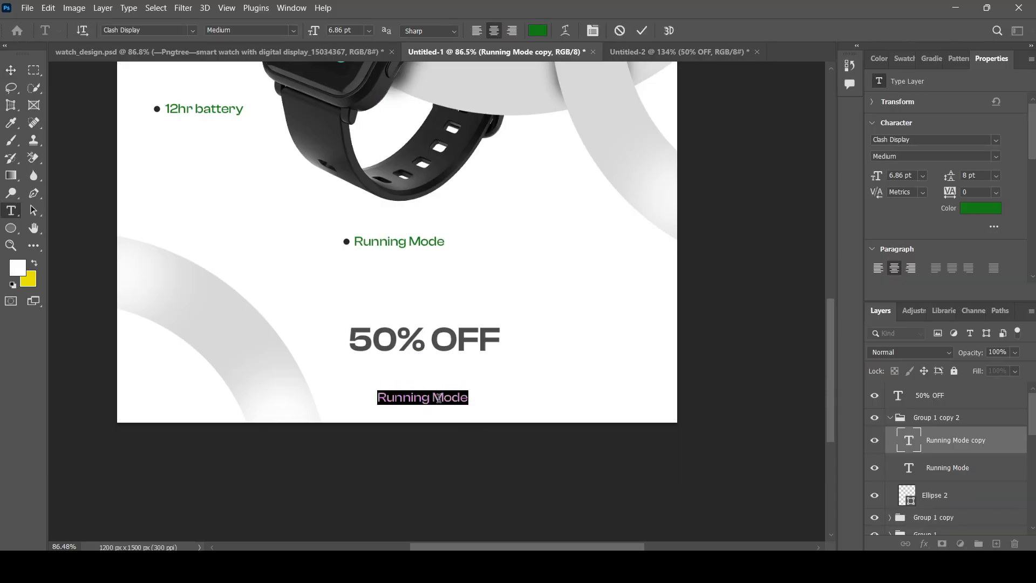
type("www")
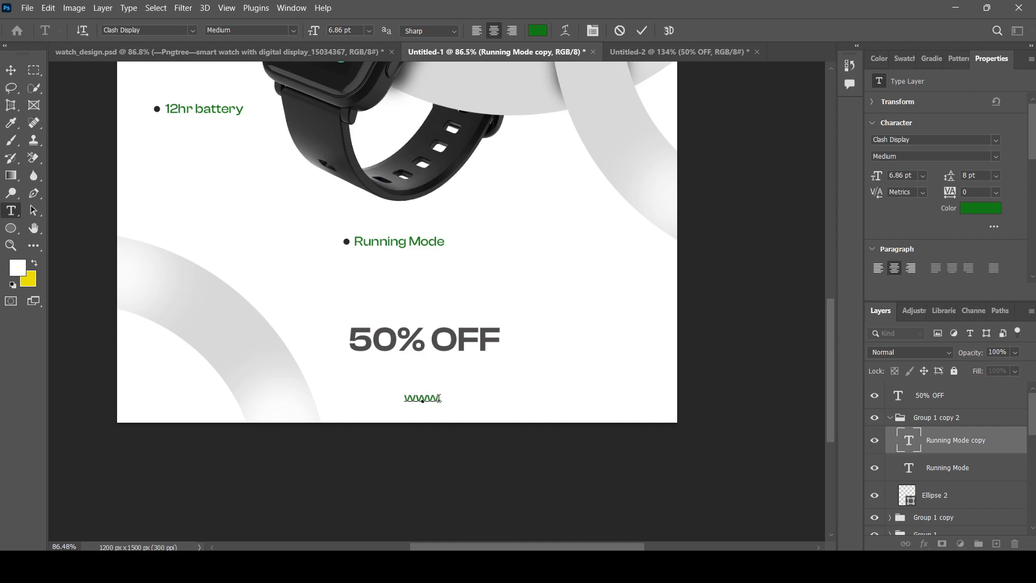
type(".website.com")
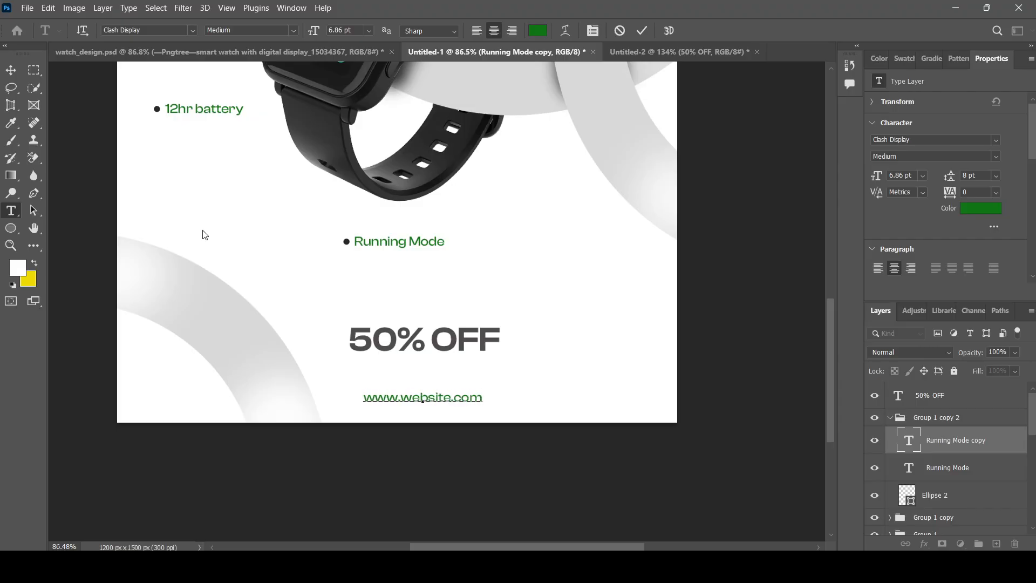
left_click(10, 72)
scroll(432, 389, "down", 1)
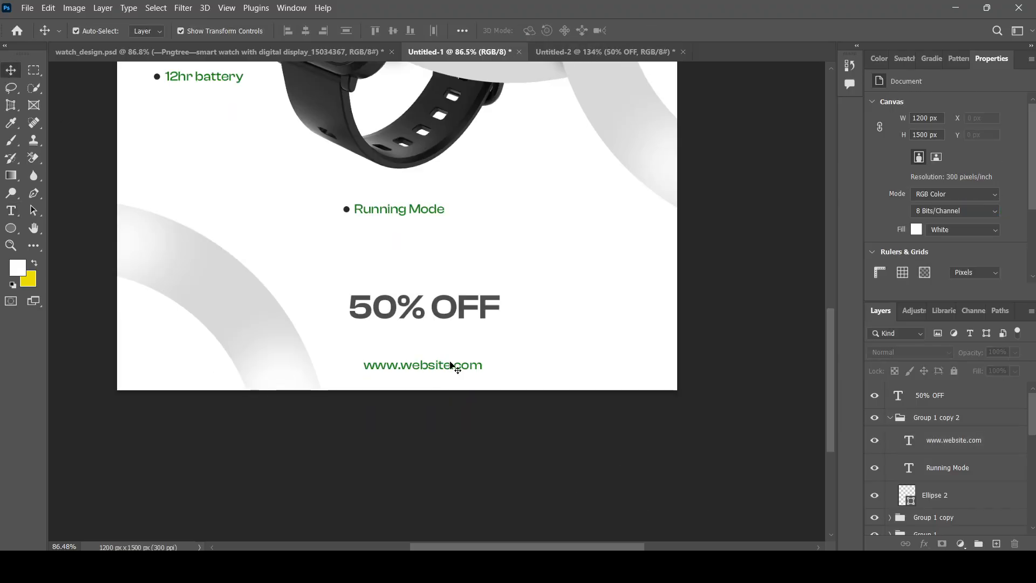
left_click_drag(455, 367, 455, 374)
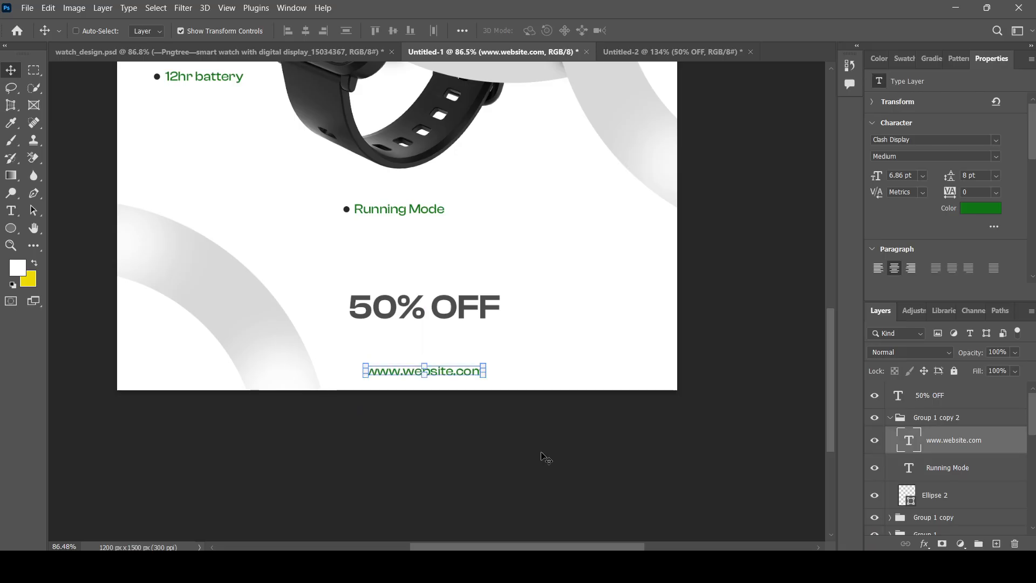
left_click(541, 453)
Examine the size and spacing of the "50% OFF" and website texts in the poster's lower half
scroll(537, 454, "up", 1)
scroll(534, 453, "up", 1)
scroll(467, 357, "up", 1)
left_click(467, 359)
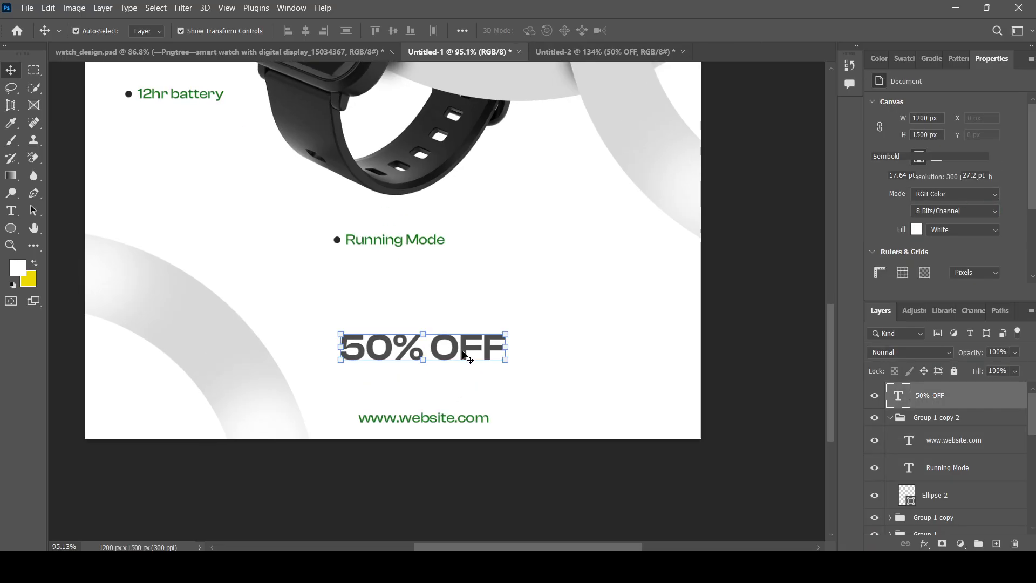
left_click(621, 496)
scroll(439, 357, "down", 6)
scroll(461, 214, "up", 4)
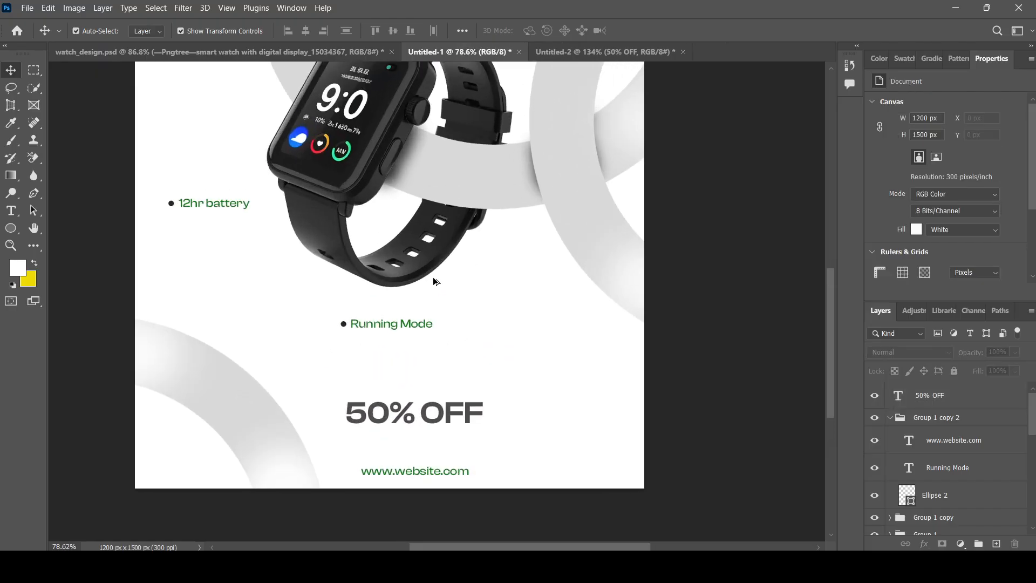
scroll(434, 295, "down", 4)
scroll(426, 378, "up", 3)
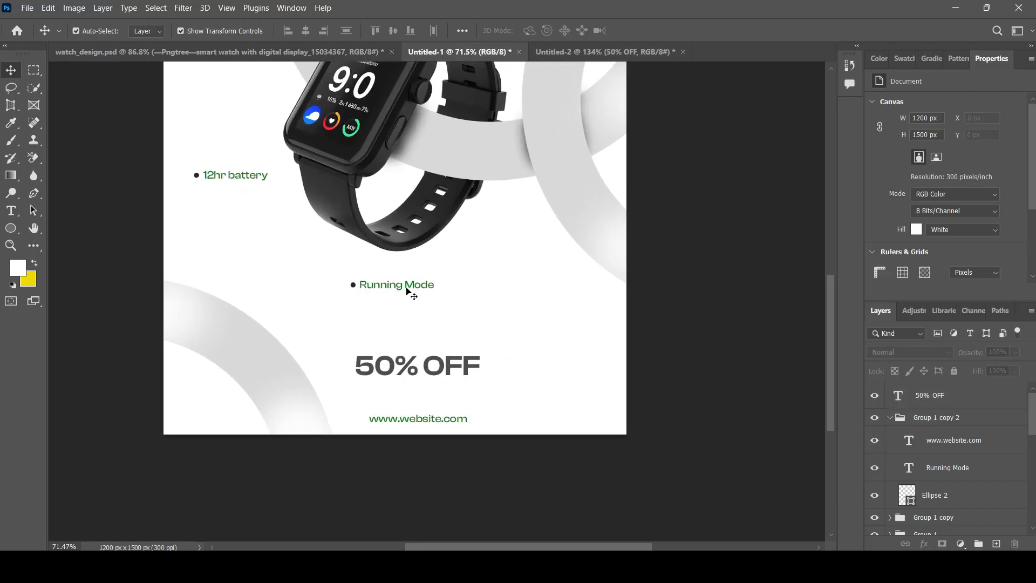
Check which layers the "Group 1 copy 2" group contains, leaving it collapsed and deselected
left_click(408, 291)
left_click(890, 418)
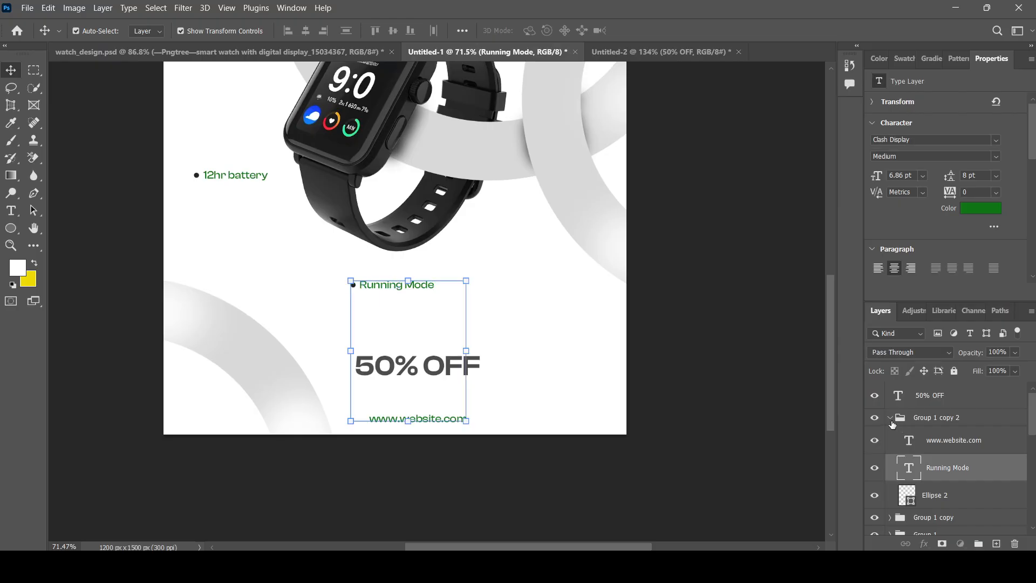
left_click(778, 480)
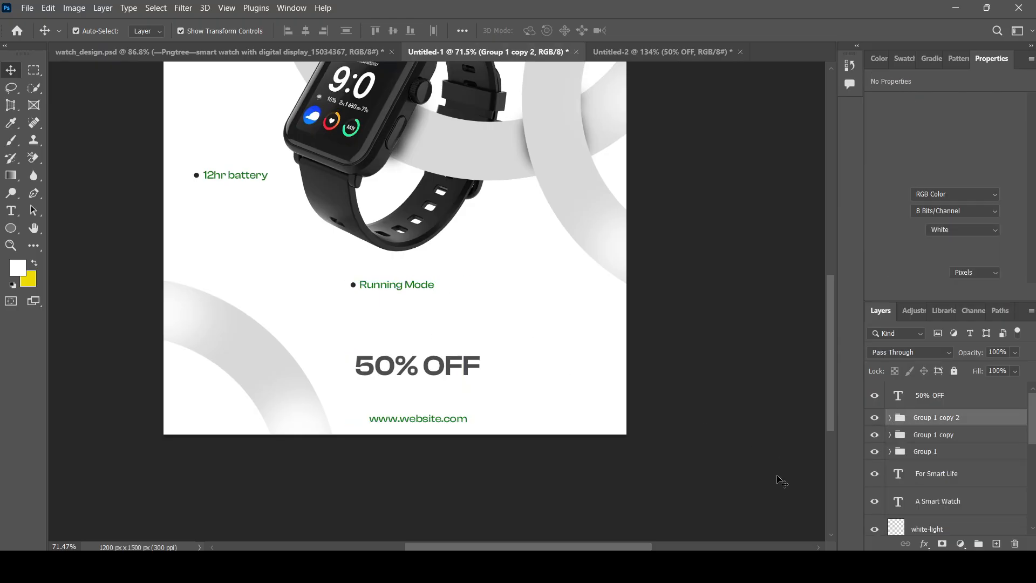
left_click(934, 421)
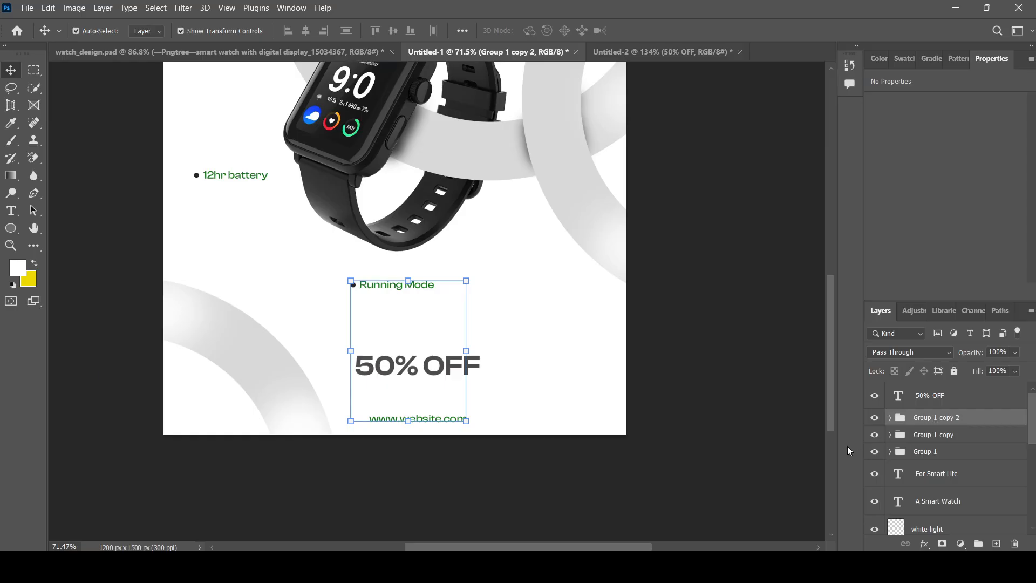
left_click(889, 418)
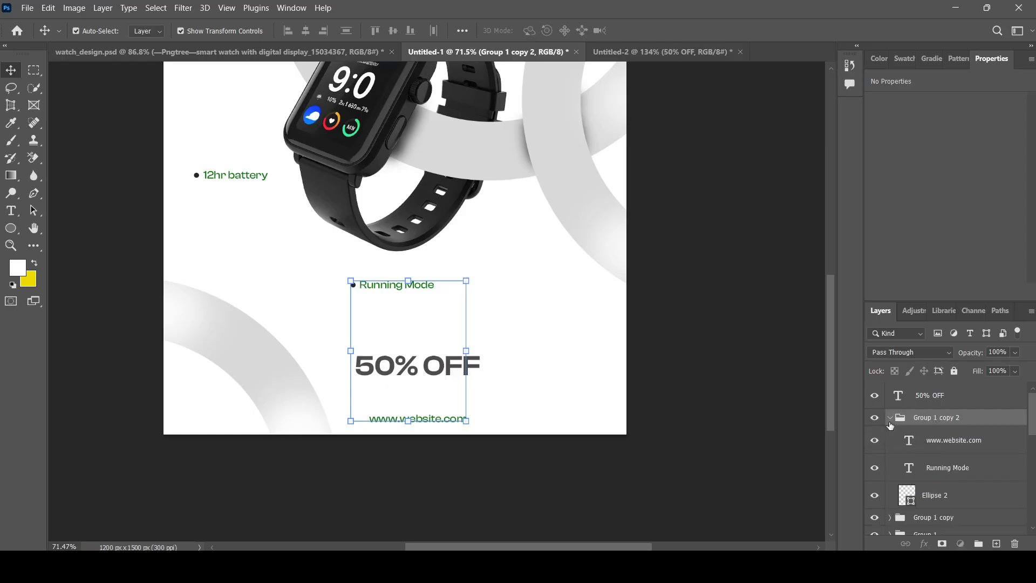
left_click(889, 418)
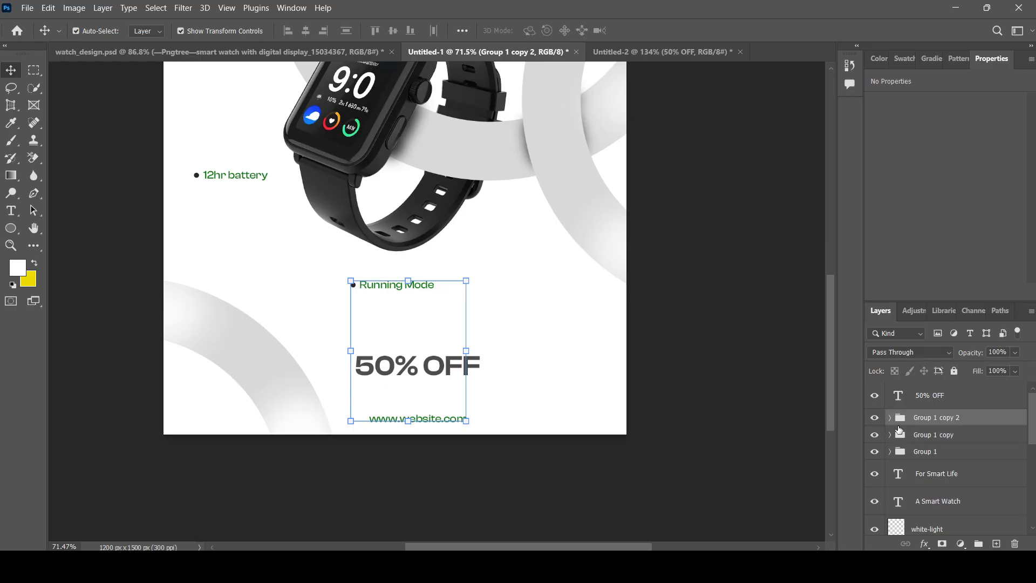
key("h")
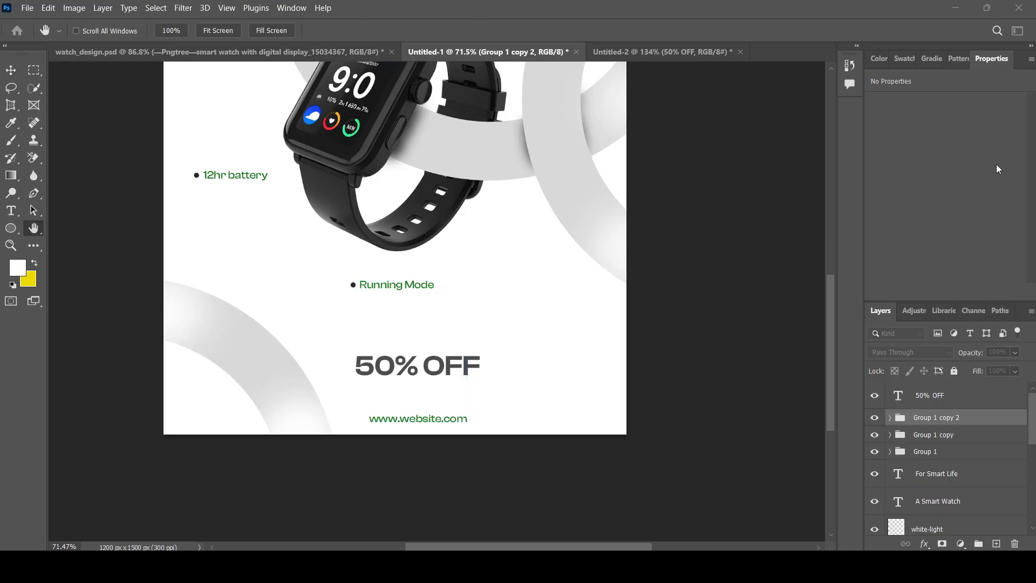
key("v")
left_click(740, 408)
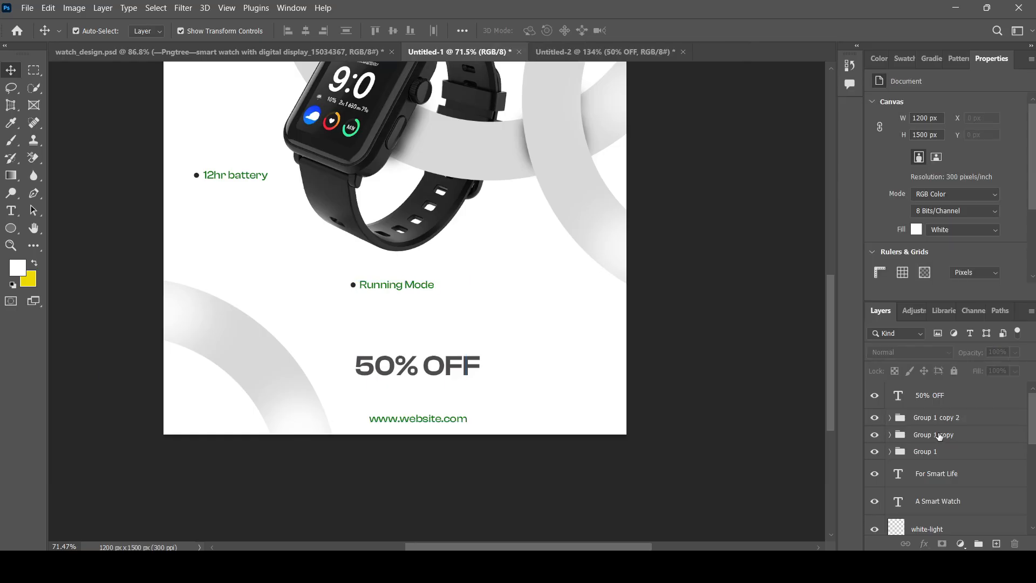
Select the "Running Mode" text together with its bullet and nudge both downward in small increments
scroll(727, 426, "up", 1)
scroll(728, 426, "up", 2)
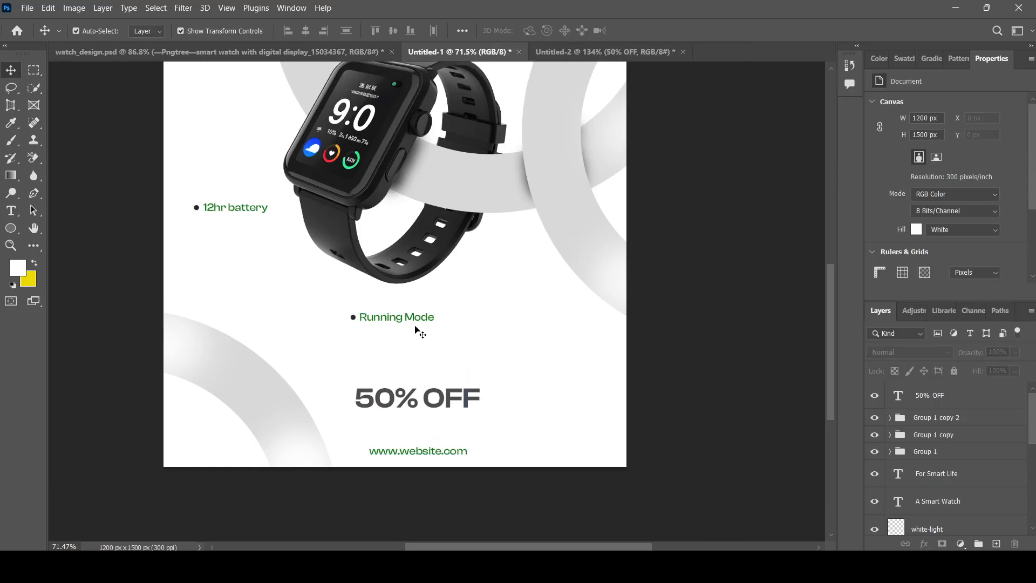
scroll(372, 326, "up", 6)
left_click(346, 311)
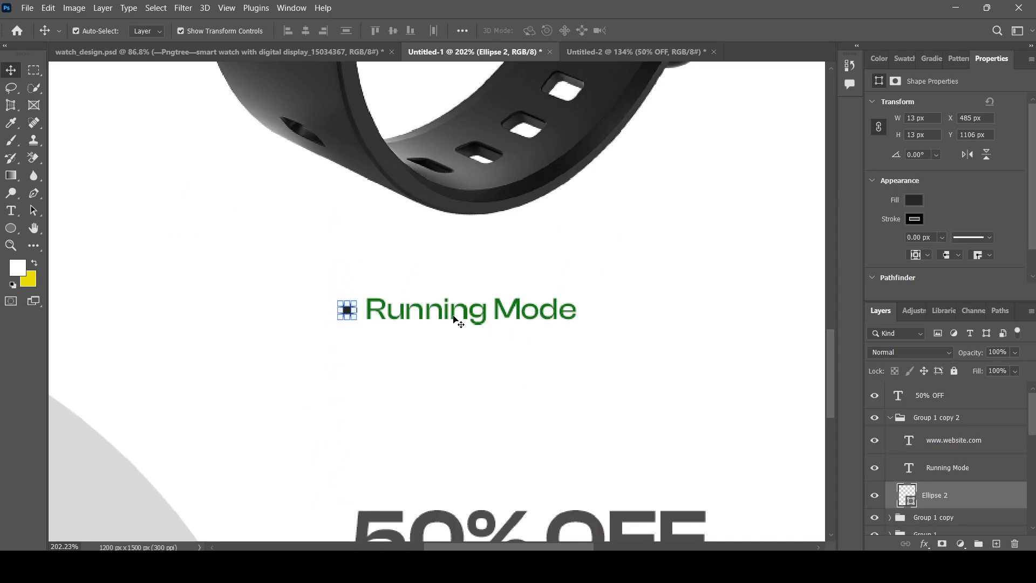
left_click(453, 318, "shift")
key("Down")
key("Down")
key("Down")
key("Down")
key("Down")
key("Down")
key("Down")
key("Down")
key("Down")
key("Down")
key("Down")
key("Down")
key("Down")
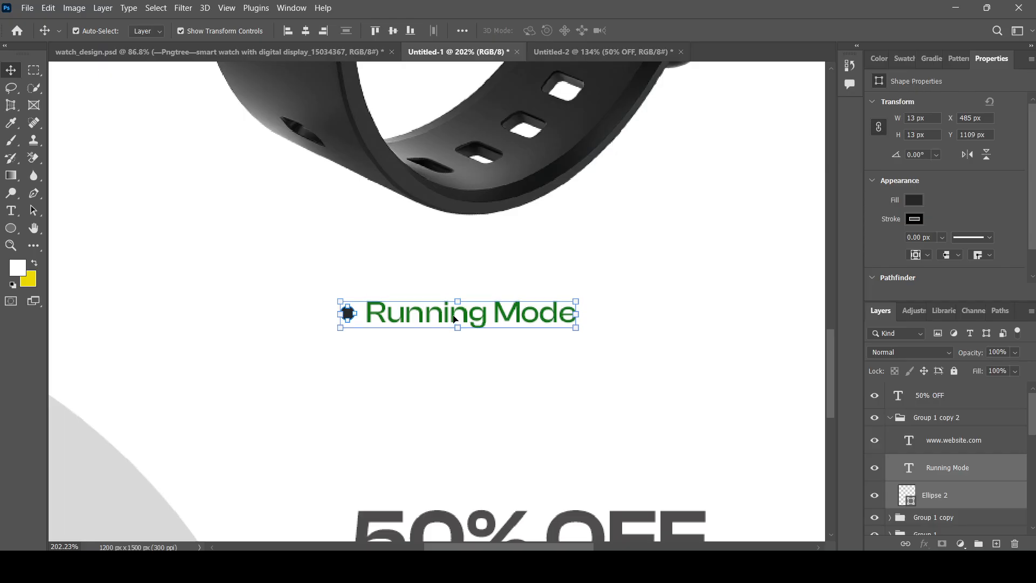
Nudge the "Running Mode" text and its bullet down until the bullet sits at Y 1145 px, leaving them deselected
key("Down")
key("Down")
key("Down")
key("Down")
key("Down")
key("Down")
key("Down")
key("Down")
key("Down")
key("Down")
key("Down")
key("Down")
key("Down")
key("Down")
key("Down")
key("Down")
key("Down")
key("Down")
key("Down")
key("Down")
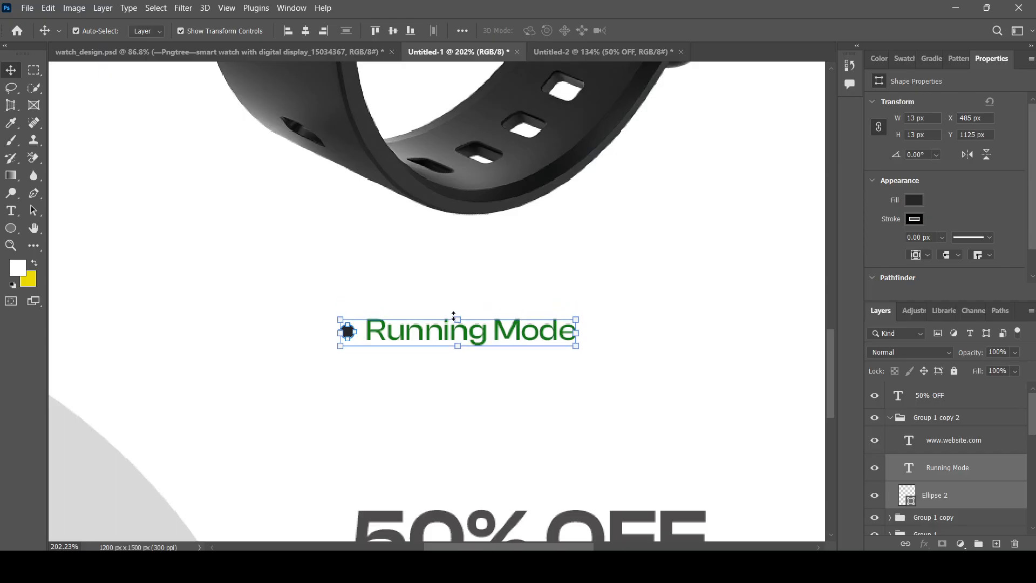
key("Down")
key("Down")
key("Down")
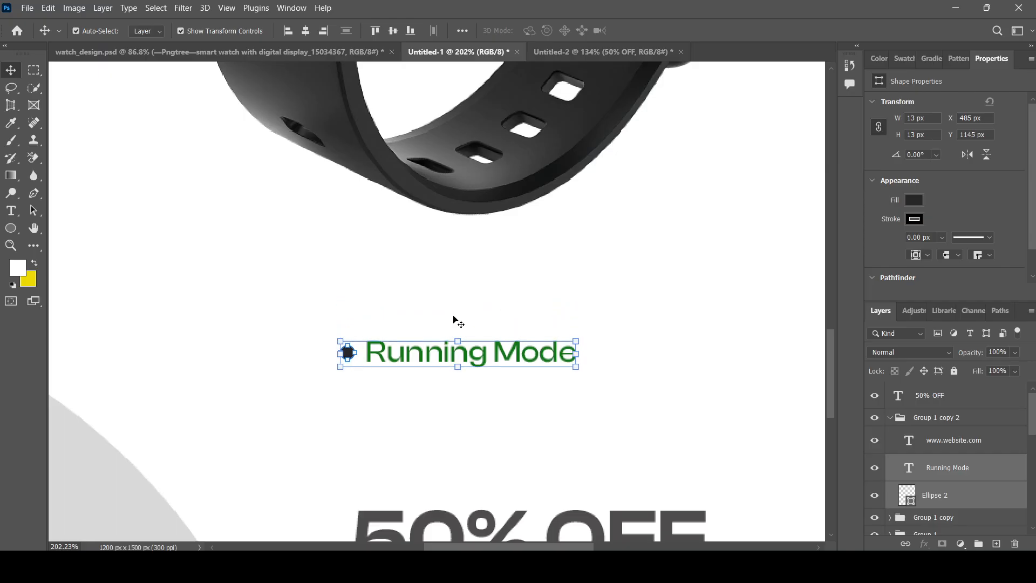
scroll(453, 322, "down", 5)
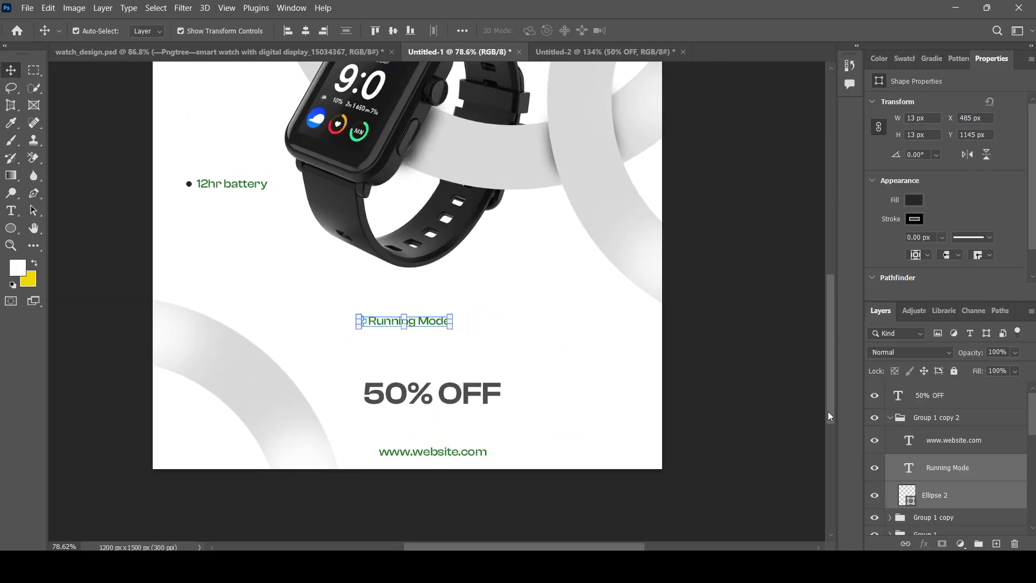
scroll(827, 411, "up", 2)
left_click(751, 335)
scroll(959, 465, "down", 5)
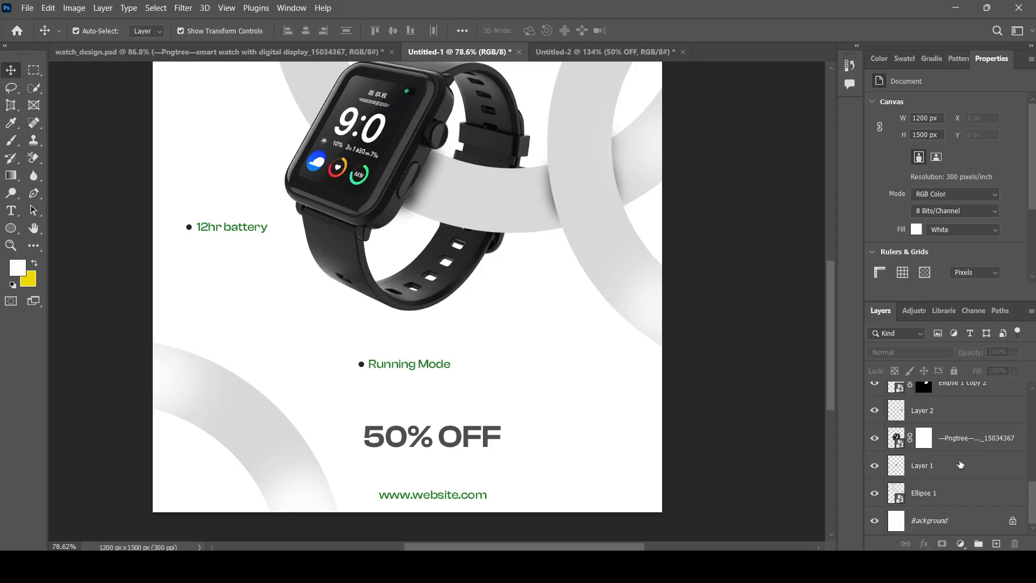
left_click(963, 466)
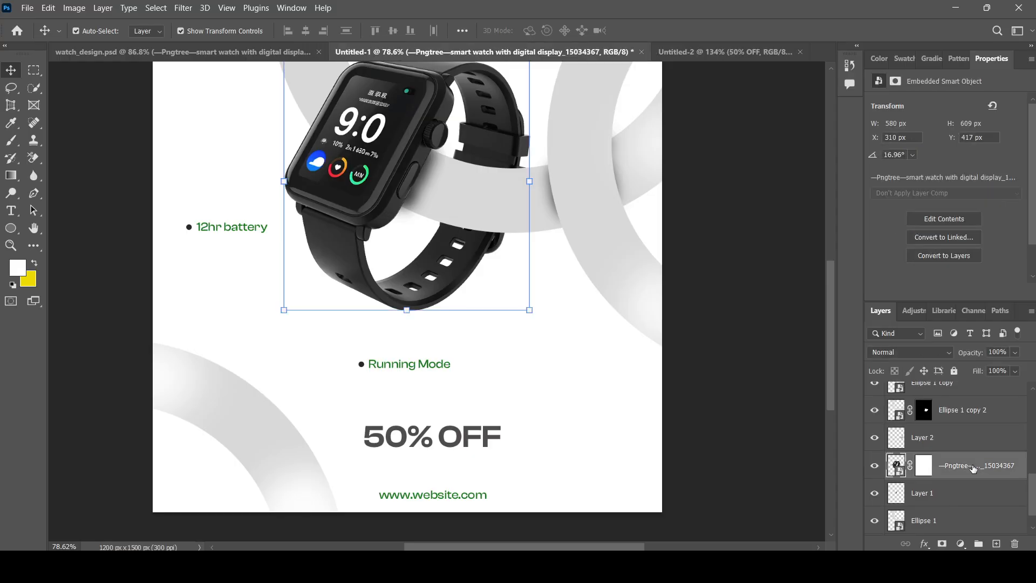
scroll(974, 468, "down", 1)
left_click(980, 465)
scroll(690, 400, "up", 1)
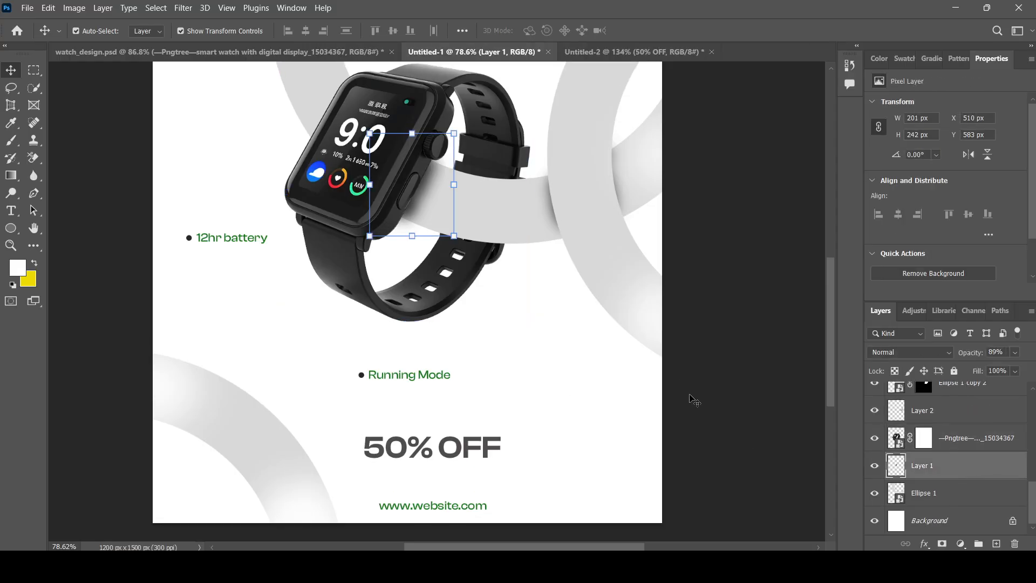
left_click(11, 228)
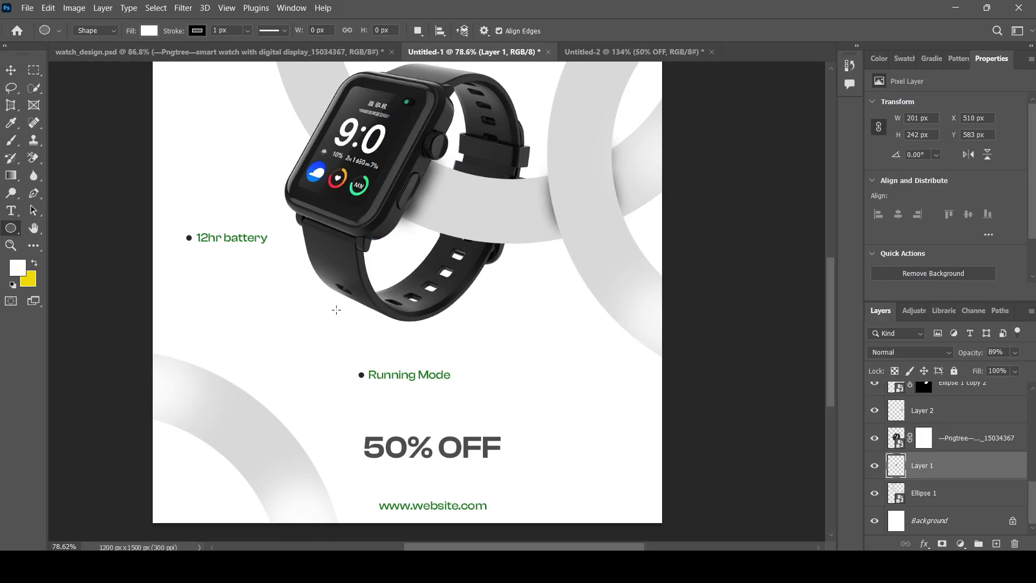
left_click_drag(331, 303, 371, 323)
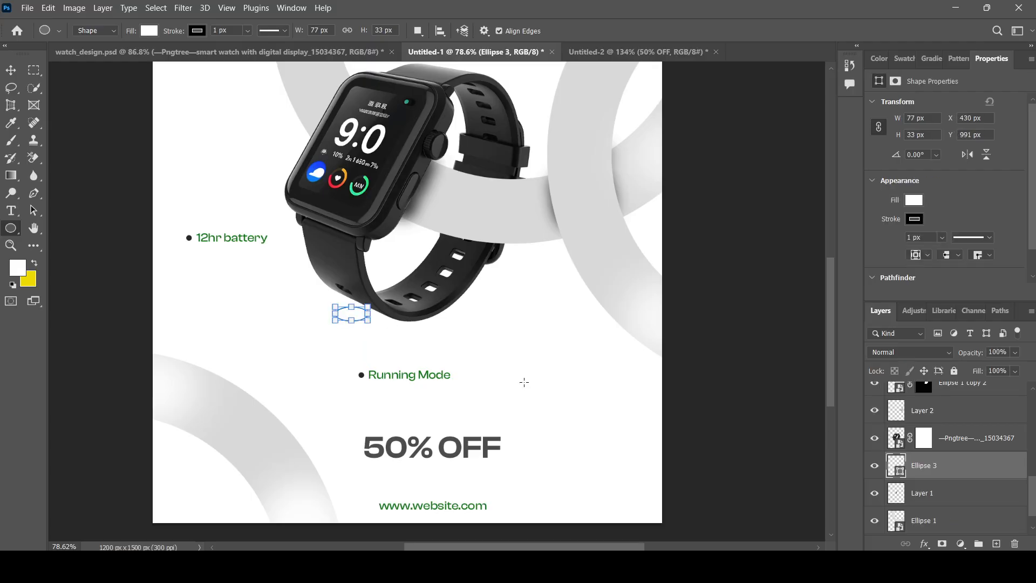
key("ctrl+z")
left_click_drag(327, 298, 428, 330)
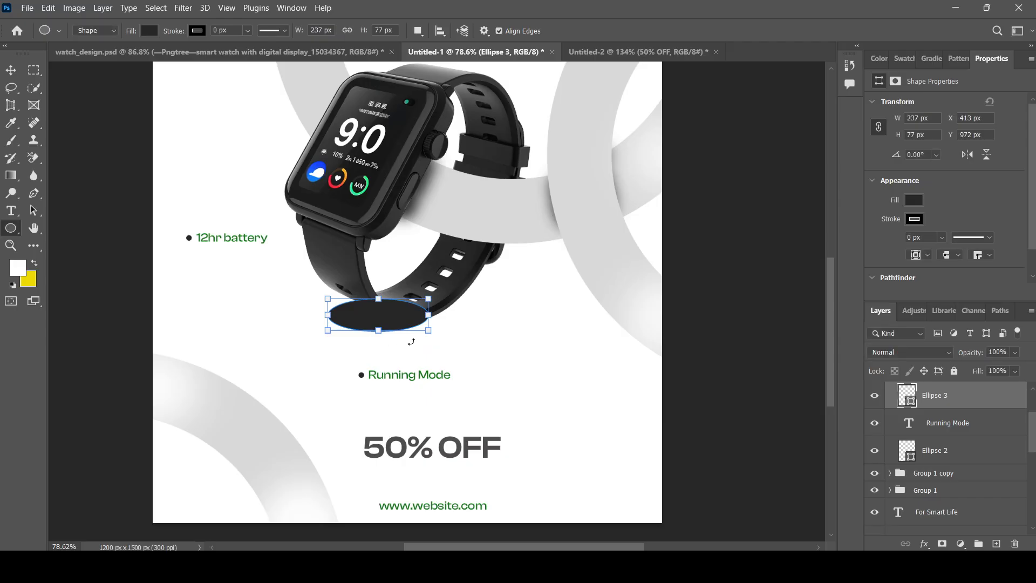
key("ctrl+z")
key("ctrl+t")
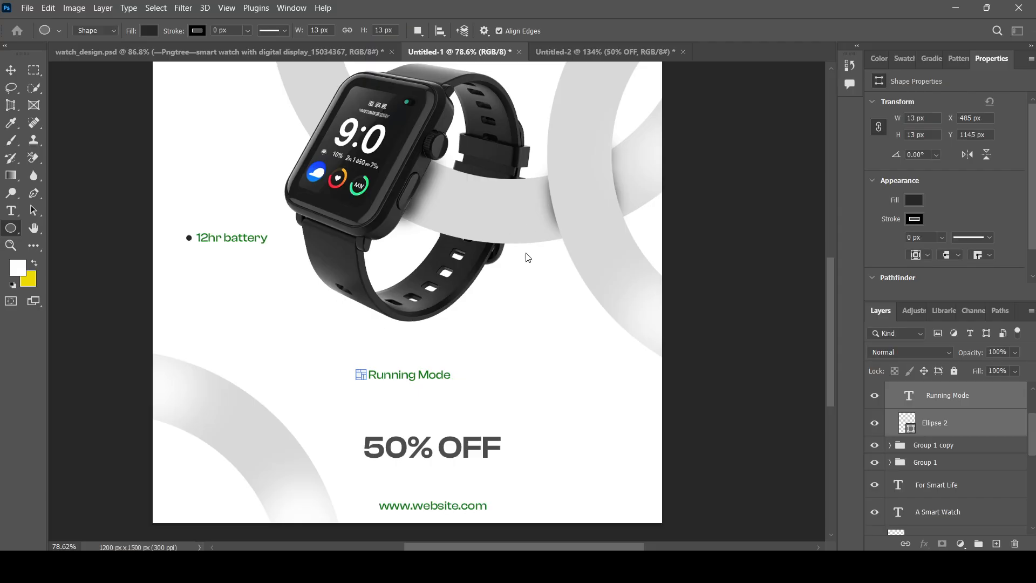
scroll(928, 474, "up", 1)
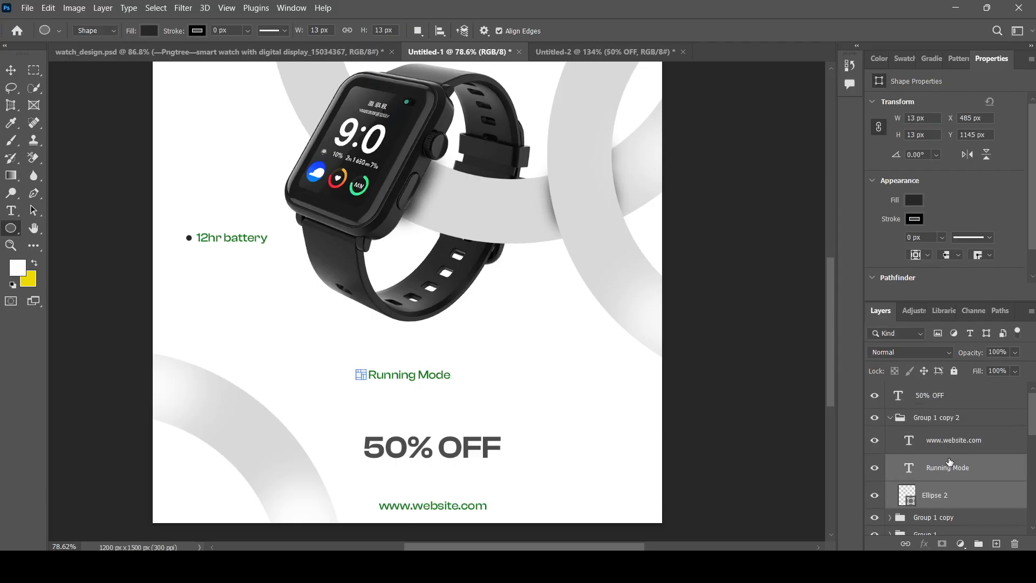
left_click(964, 441)
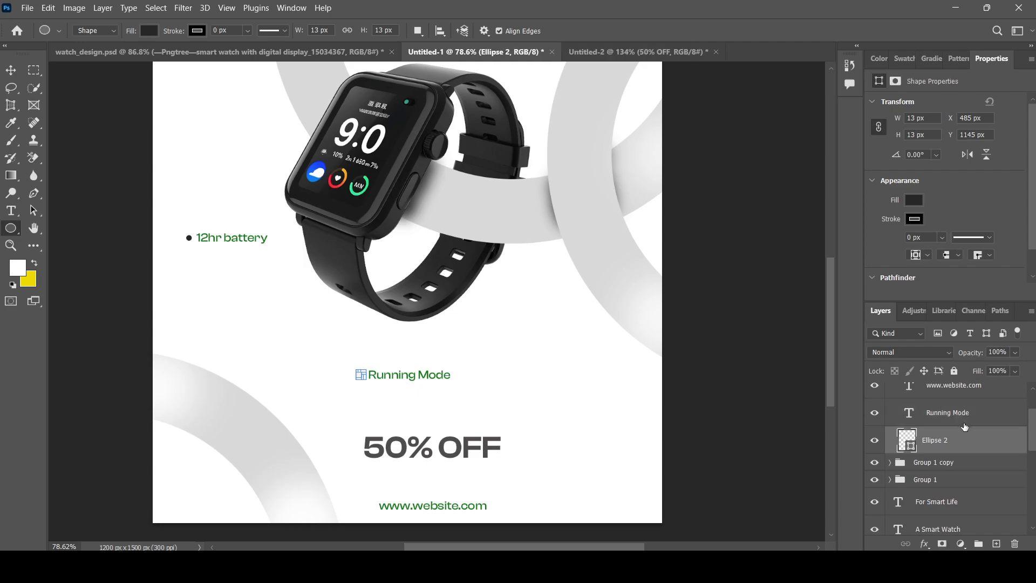
left_click(959, 463)
left_click(958, 442)
scroll(956, 464, "down", 5)
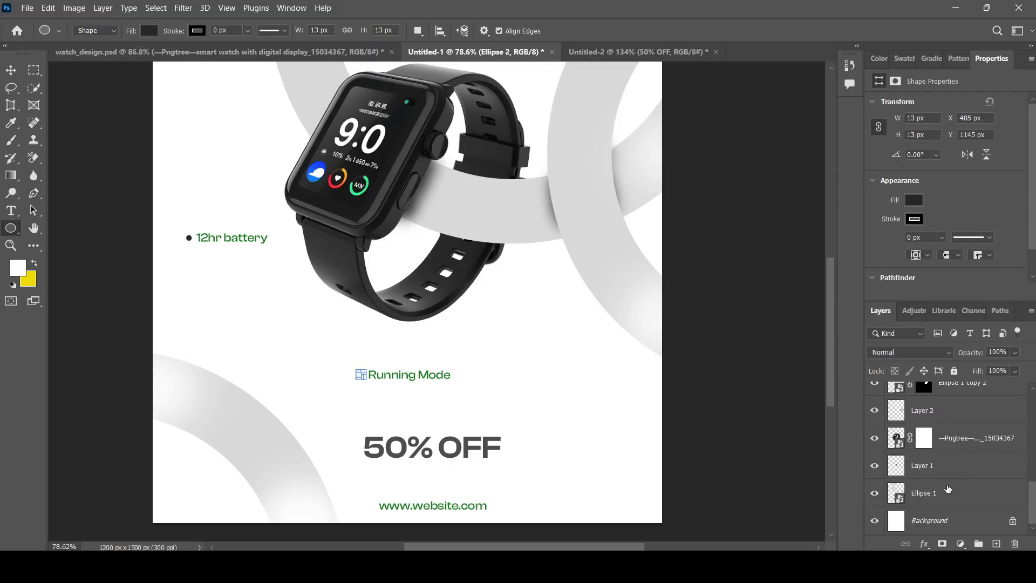
Draw a black ellipse about 383 x 66 px without a stroke under the watch strap, layered directly above Layer 1
scroll(963, 475, "up", 1)
left_click(976, 466)
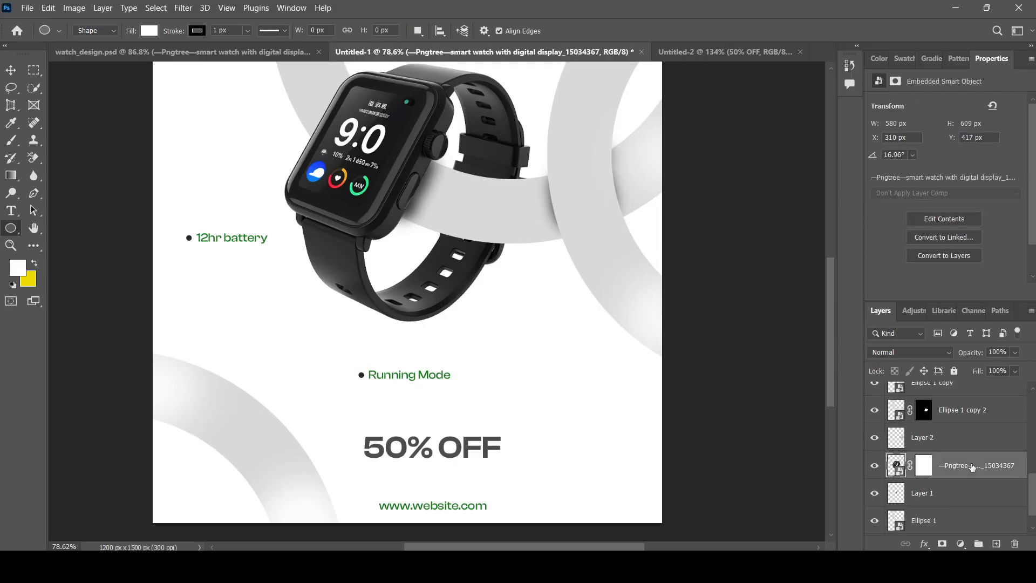
left_click(963, 496)
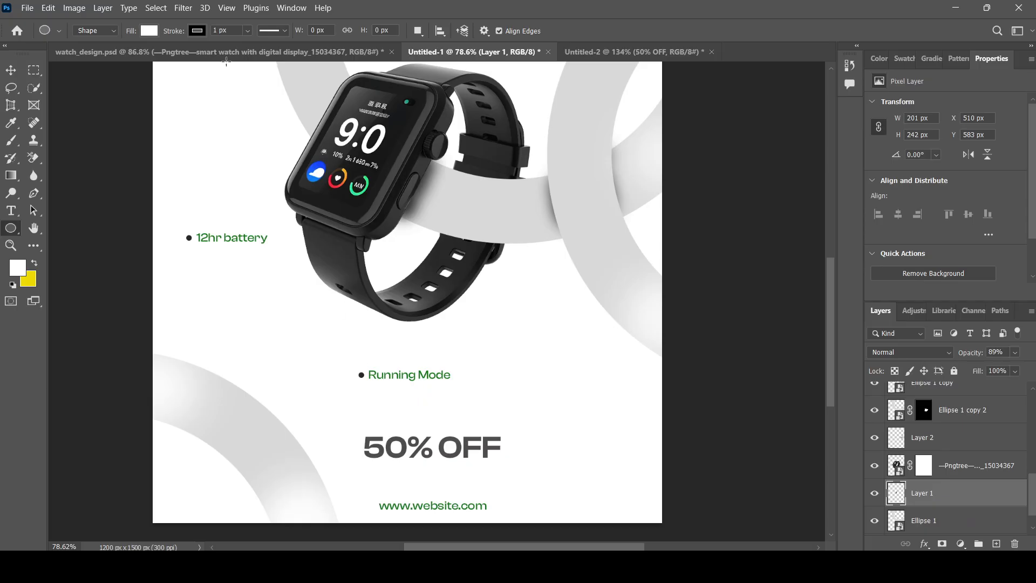
left_click(82, 95)
left_click(182, 28)
mouse_move(336, 295)
left_mouse_down()
mouse_move(433, 329)
mouse_move(498, 323)
mouse_move(469, 322)
left_mouse_up()
key("v")
left_click(471, 333)
left_click(472, 321)
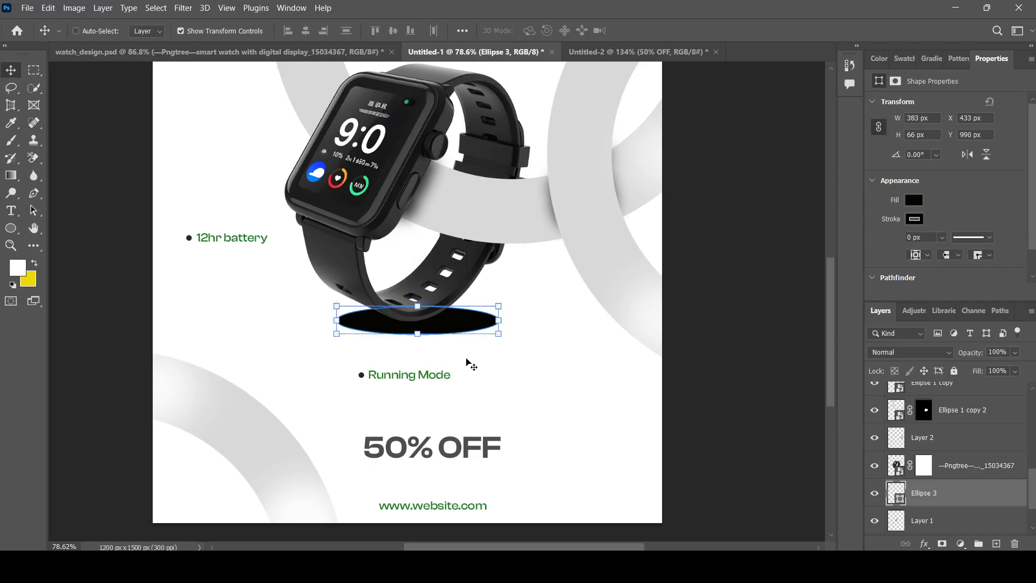
Move the black ellipse slightly down and left to X 420 px, Y 1002 px beneath the watch
left_click_drag(477, 326, 476, 339)
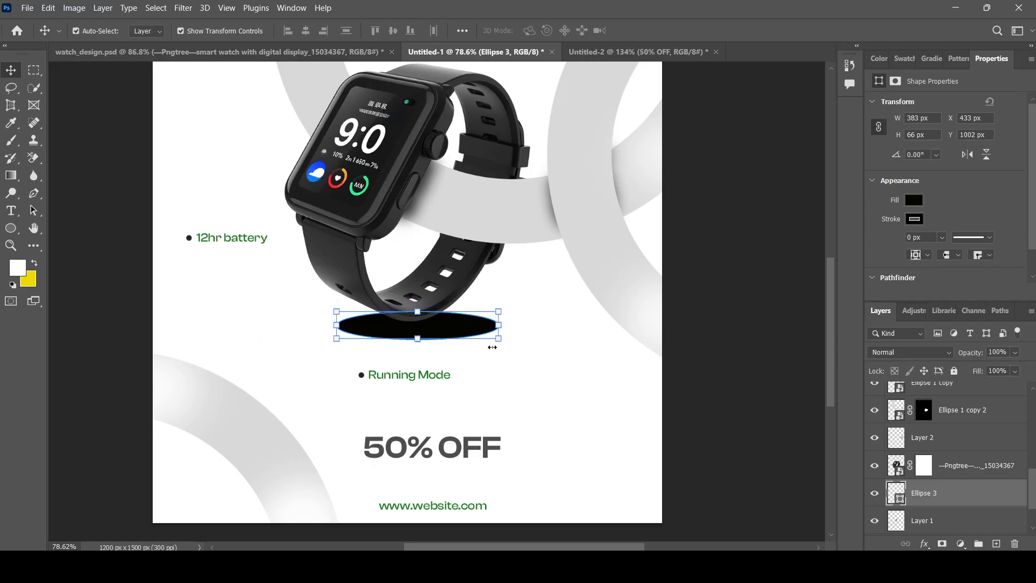
key("Left")
key("Left")
key("Left")
key("Left")
key("Left")
key("Left")
key("Left")
key("Left")
key("Left")
key("Left")
key("Left")
key("Left")
key("Left")
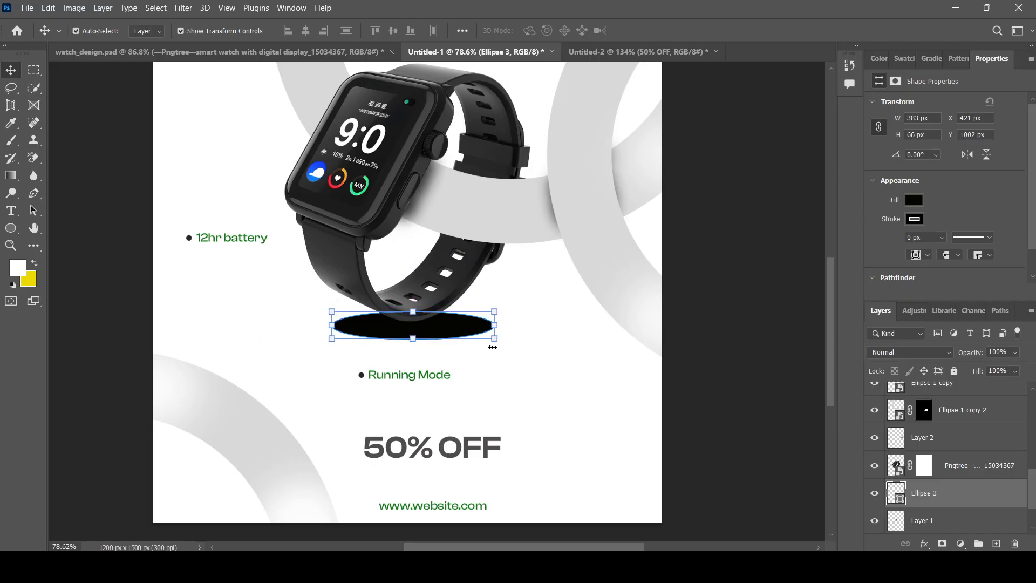
Convert the black ellipse to a smart object and soften it into a shadow with Gaussian Blur
scroll(507, 354, "up", 2)
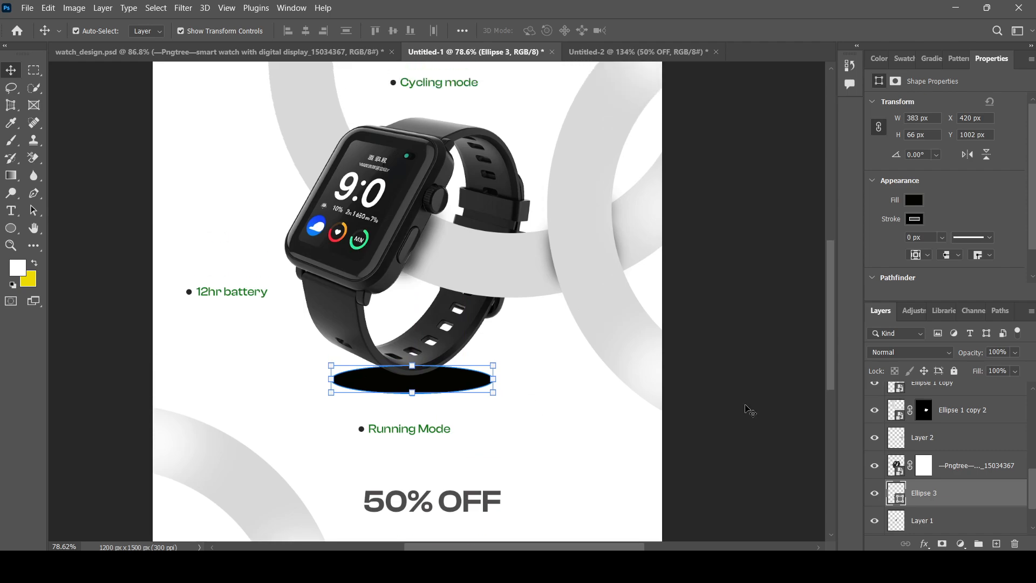
left_click(747, 409)
left_click(459, 384)
left_click(403, 217)
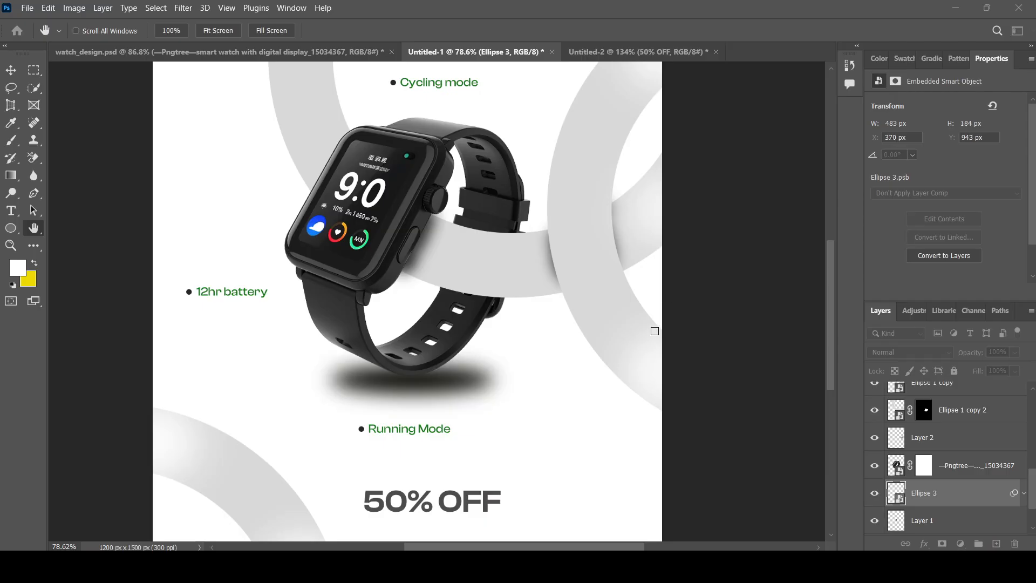
key("Return")
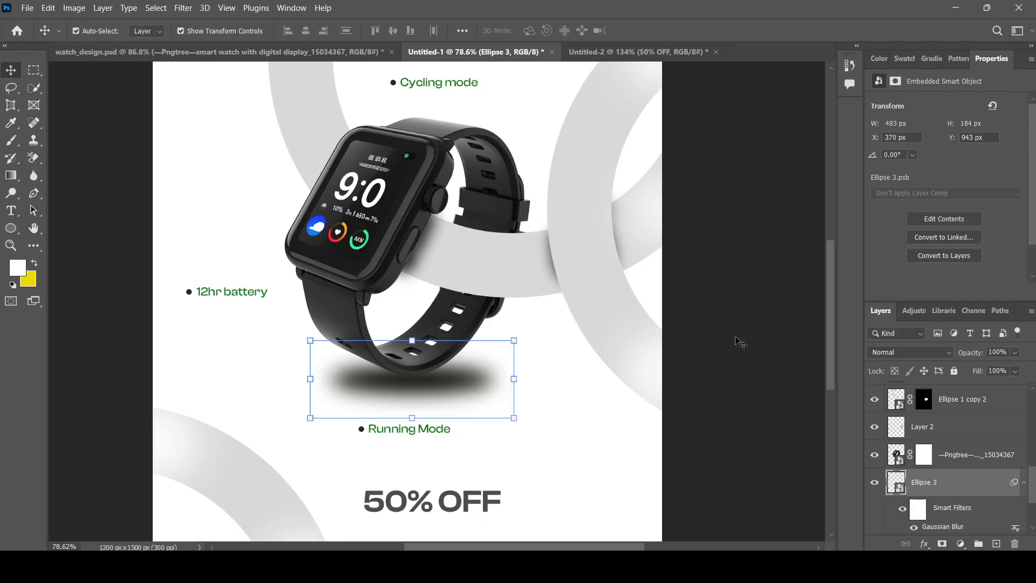
Nudge the blurred shadow ellipse down to Y 949 px under the strap and leave it deselected
scroll(730, 361, "up", 1)
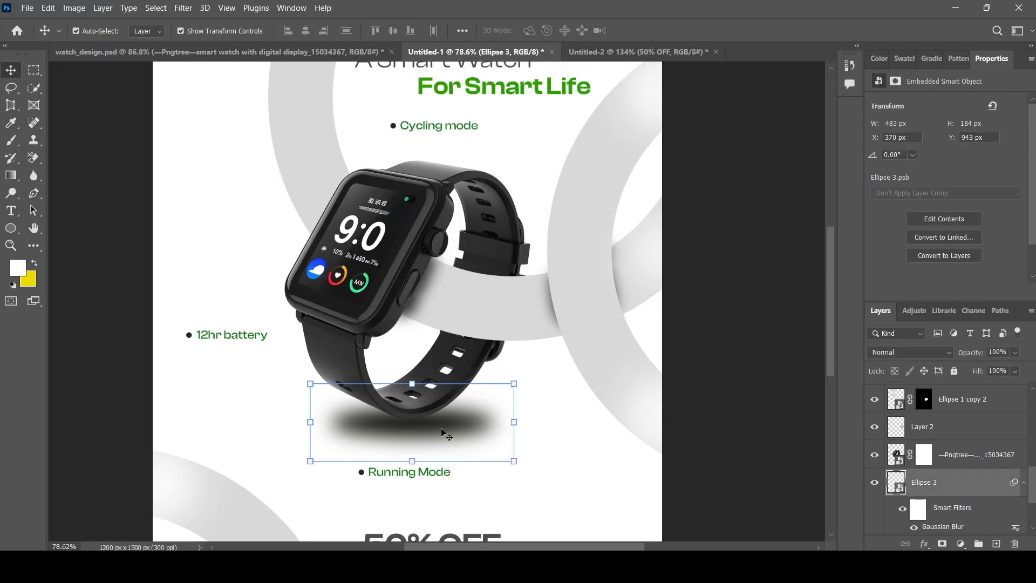
key("Down")
key("Down")
key("Down")
key("Down")
key("Down")
key("Down")
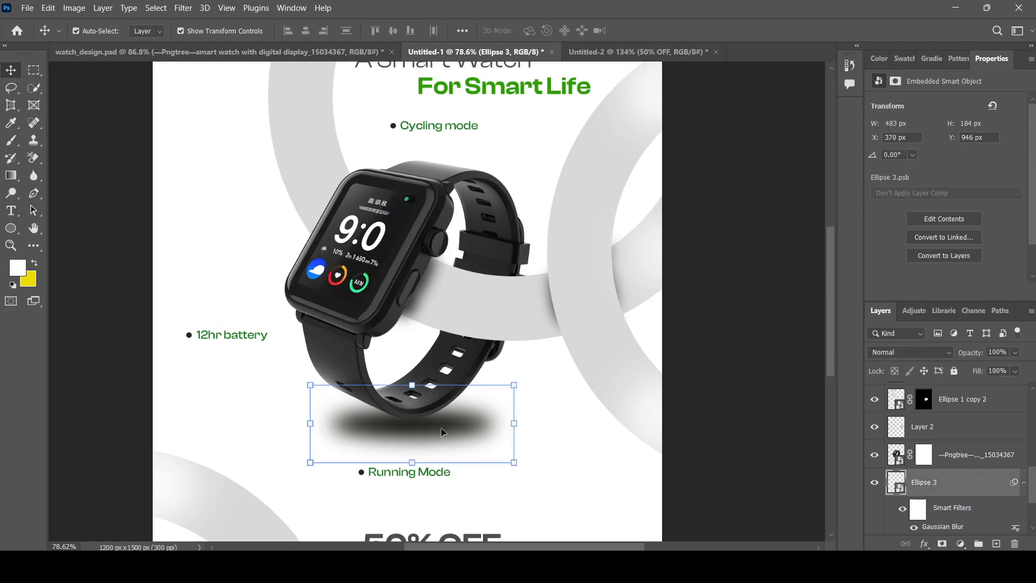
key("Down")
key("Down")
key("Down")
key("Down")
key("Down")
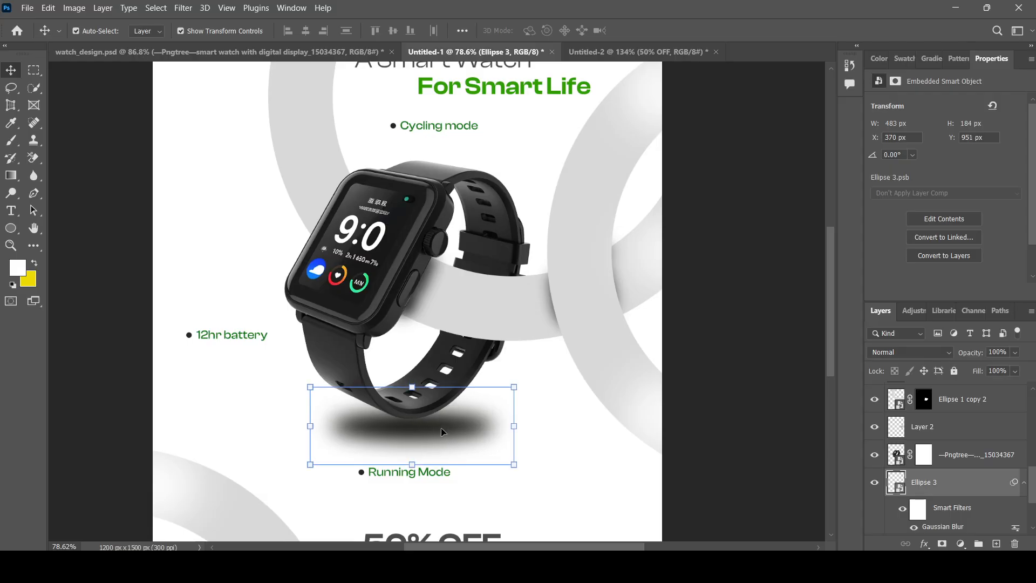
key("Up")
key("Up")
left_click(809, 430)
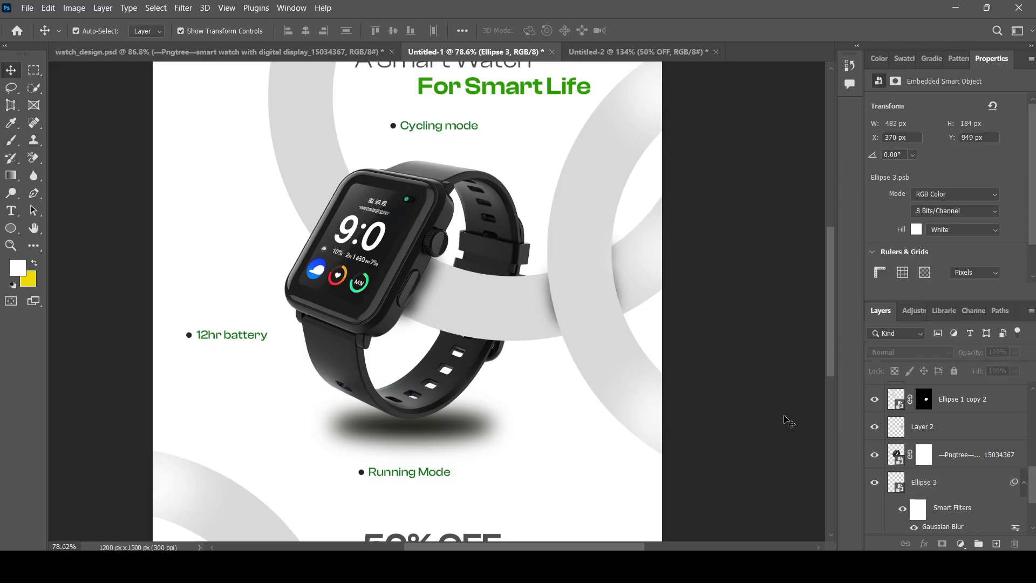
Examine how the shadow sits beneath the watch and how the poster's lower half is spaced
scroll(783, 423, "down", 5)
scroll(778, 420, "up", 1)
scroll(404, 232, "down", 2)
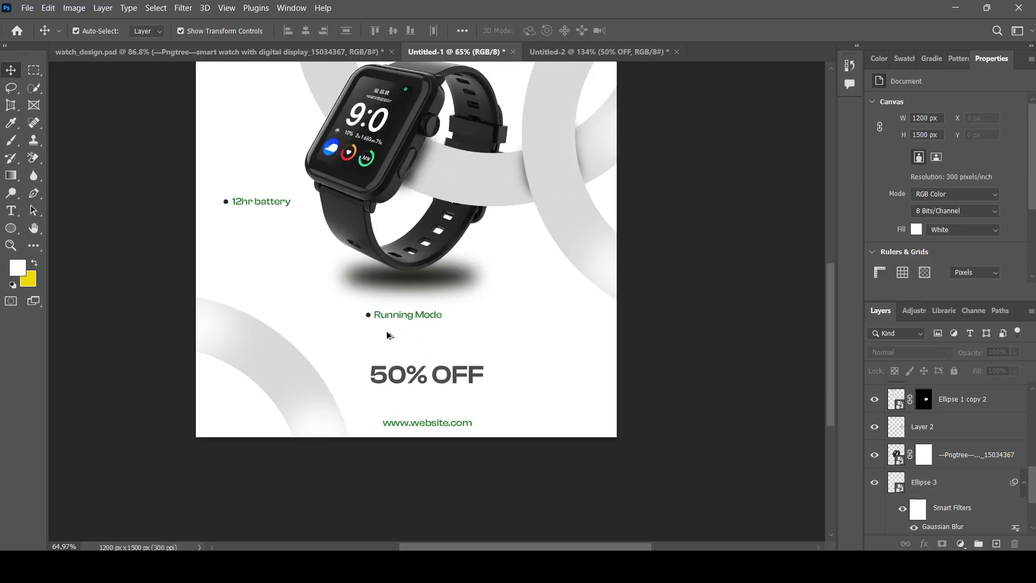
scroll(386, 332, "up", 4)
scroll(387, 333, "down", 3)
scroll(397, 340, "up", 2)
scroll(334, 315, "down", 3)
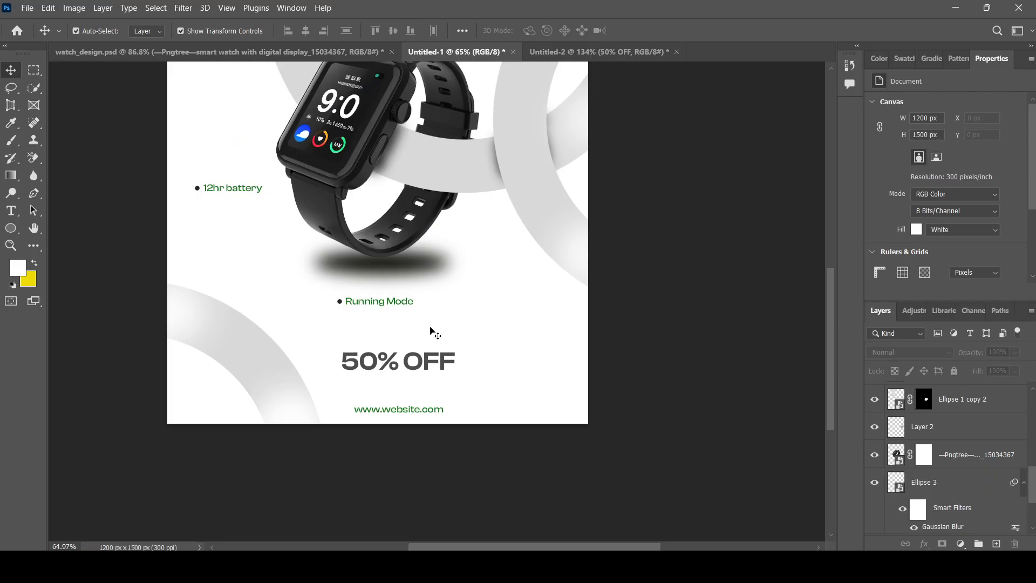
scroll(652, 405, "up", 3)
scroll(652, 402, "down", 2)
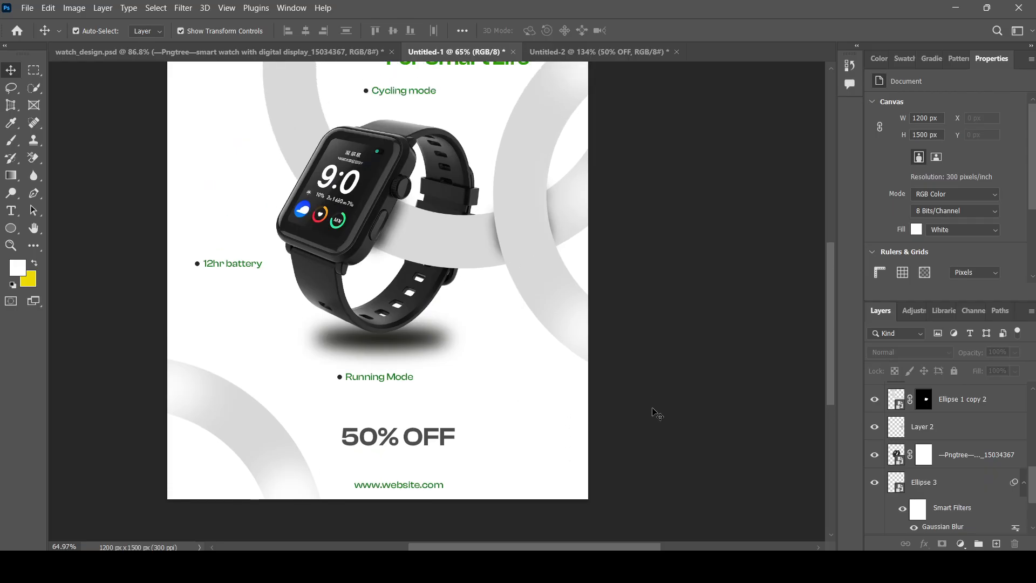
Duplicate the "50% OFF" text and enlarge the copy to about 158% around the original
left_click(407, 437)
scroll(411, 400, "up", 2)
scroll(412, 400, "up", 1)
scroll(607, 444, "up", 1)
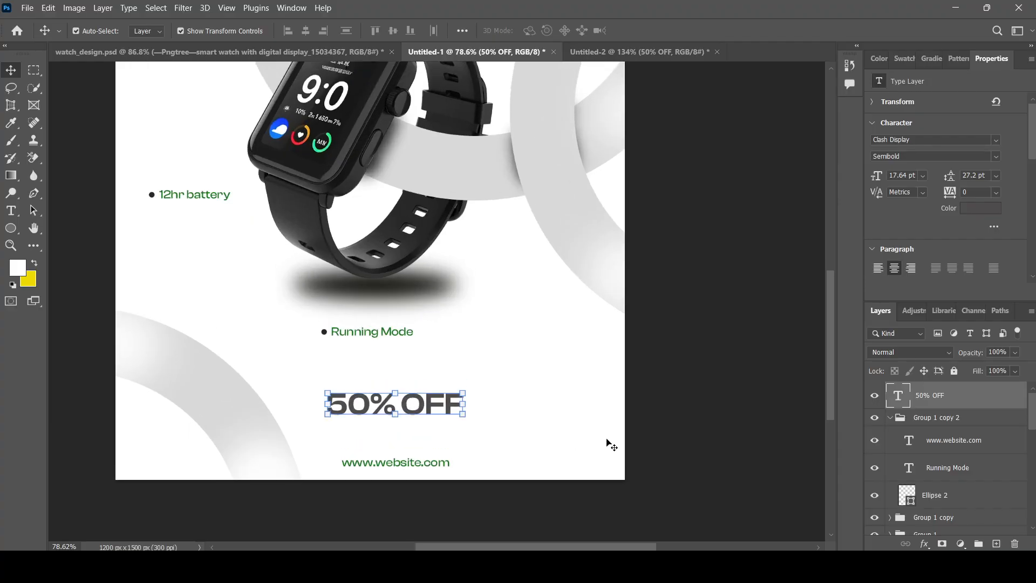
key("ctrl+j")
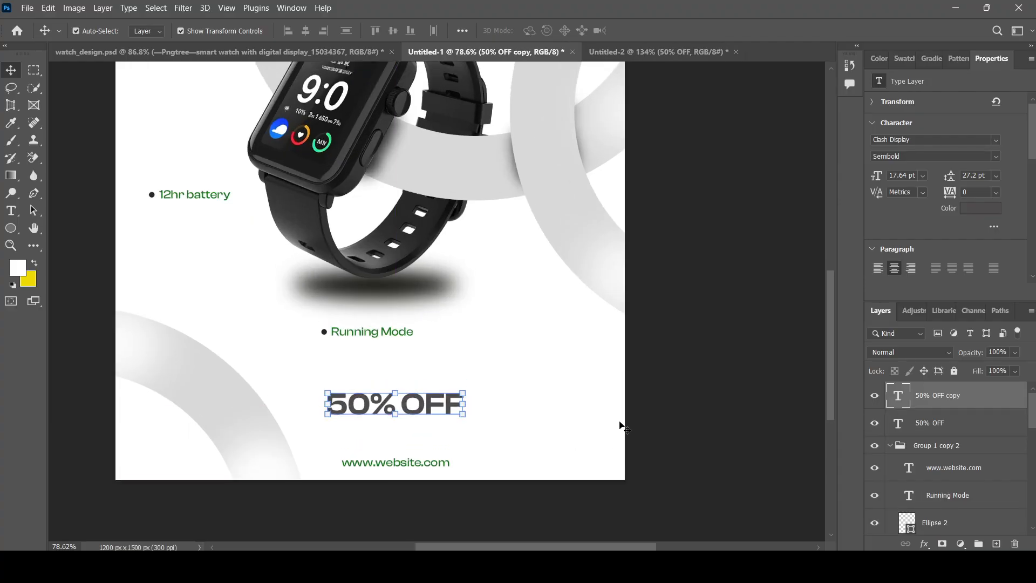
scroll(548, 402, "down", 1)
key("ctrl+t")
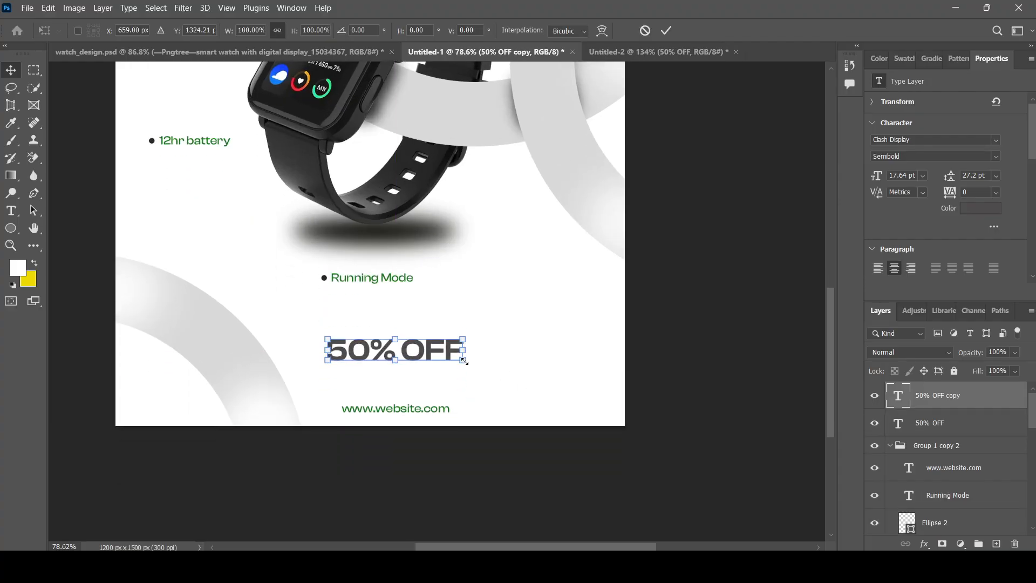
left_click_drag(463, 361, 486, 359)
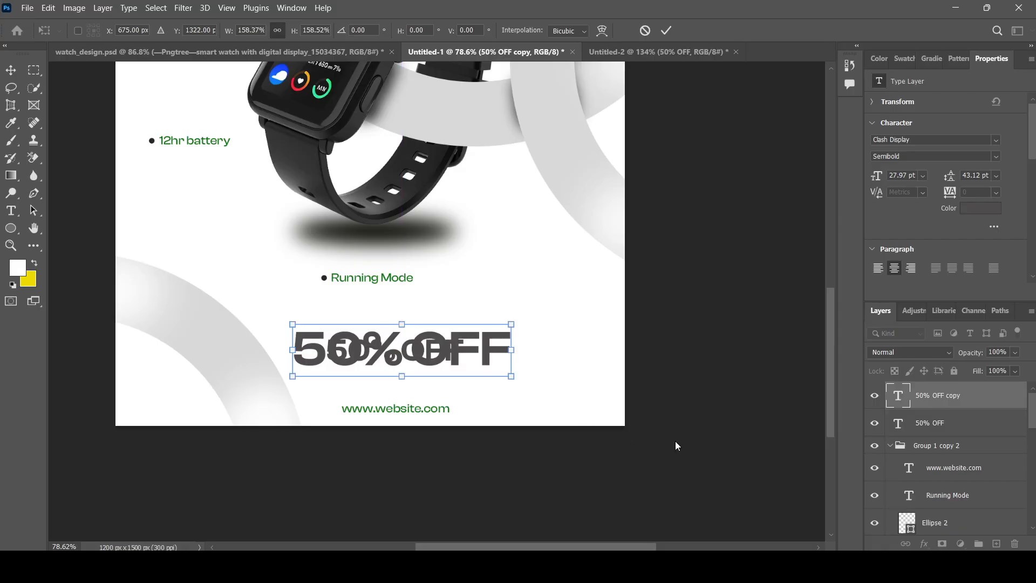
left_click(735, 437)
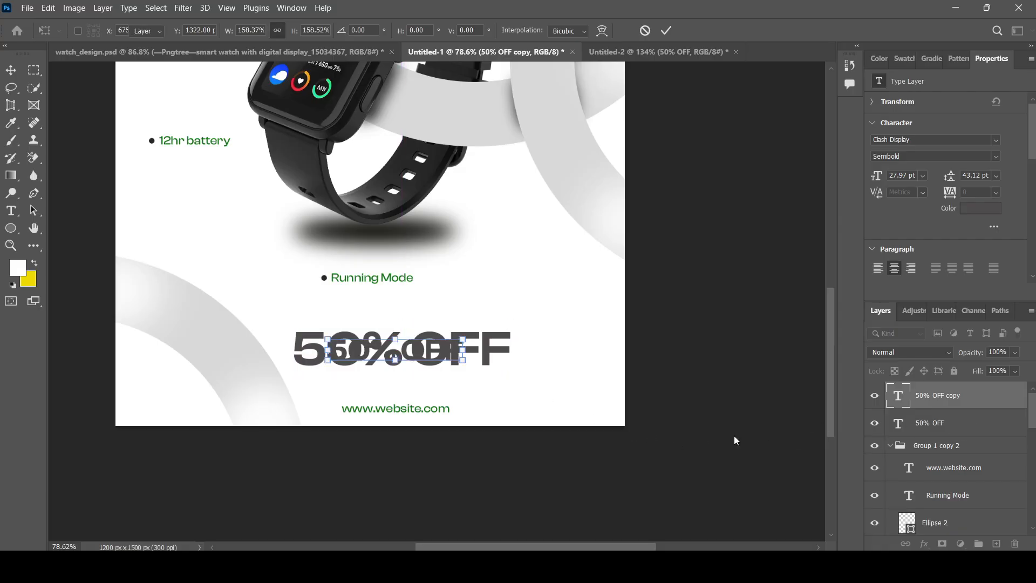
Place the enlarged "50% OFF" copy one level below the original text in the layer order
left_click(951, 421)
left_click(953, 401)
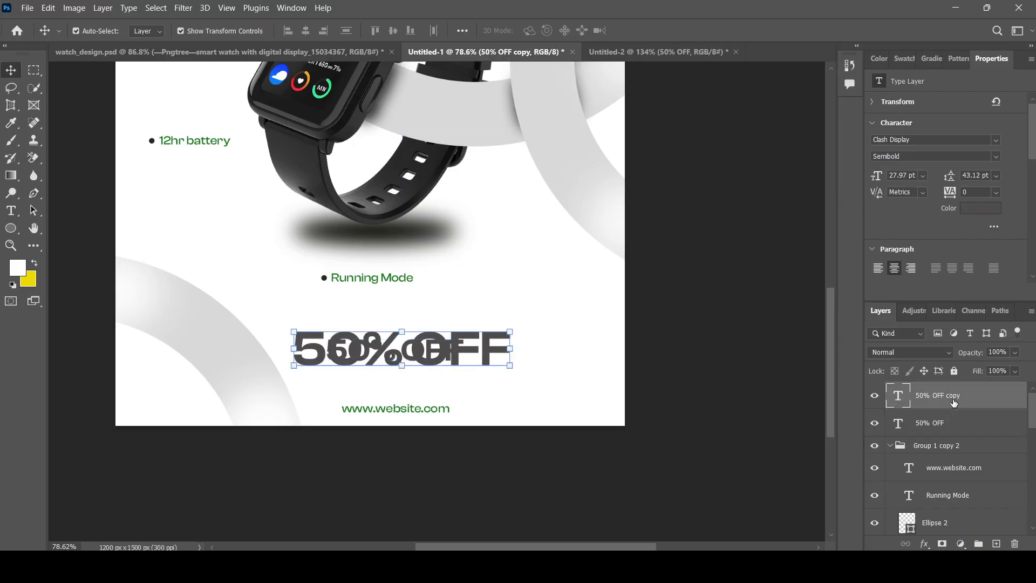
key("ctrl+bracketleft")
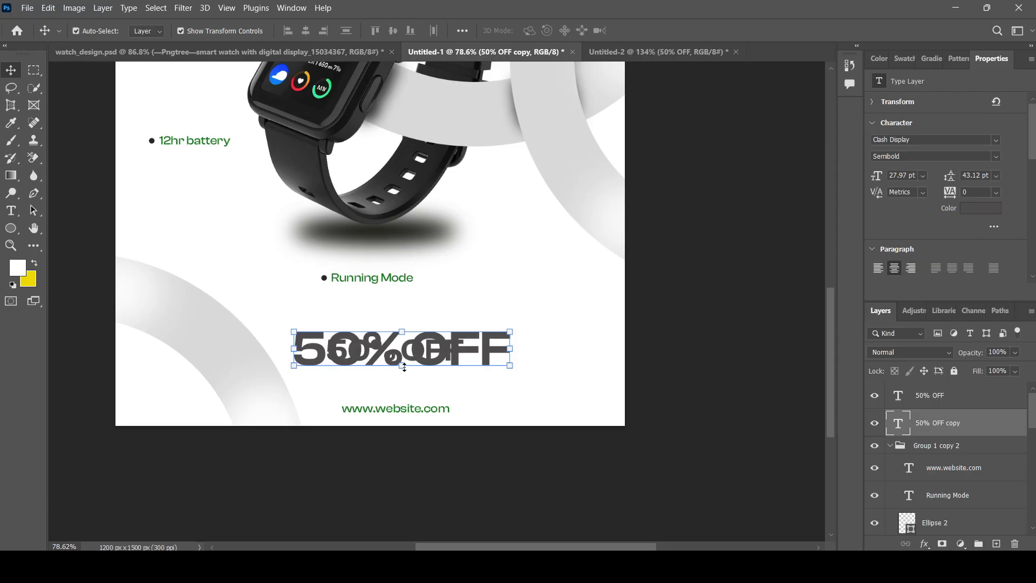
double_click(450, 353)
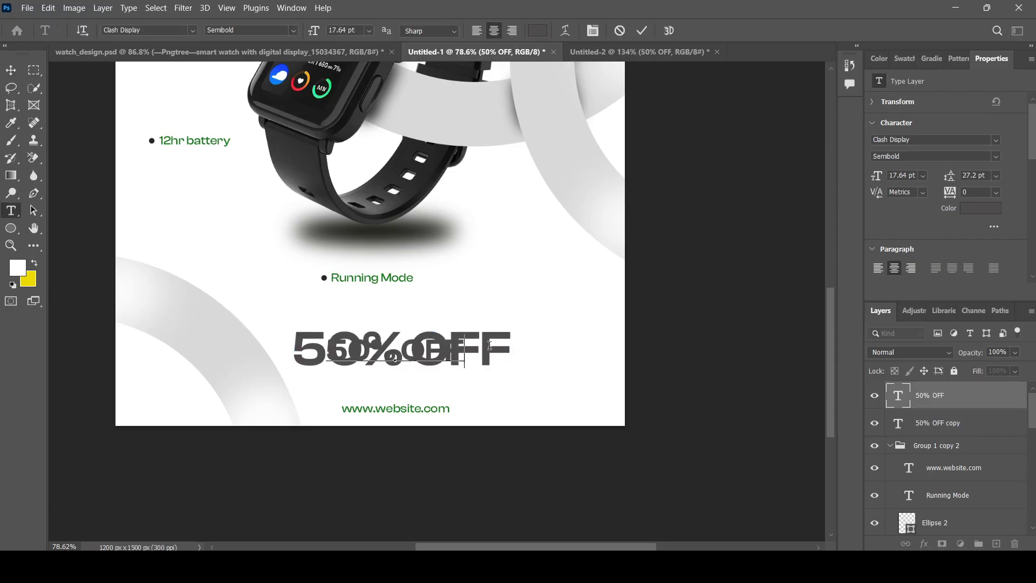
left_click(10, 69)
left_click(666, 432)
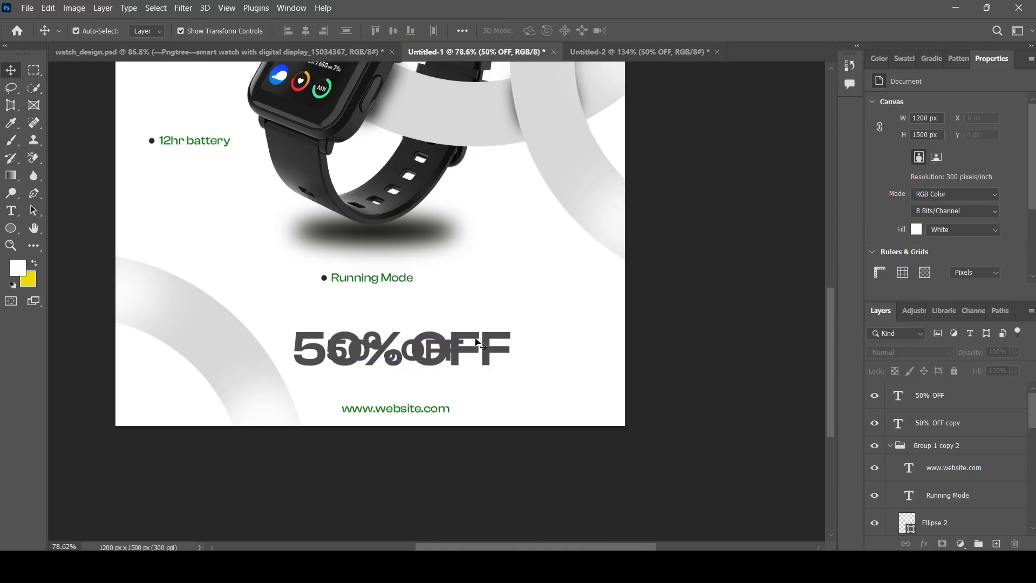
Recolor the enlarged "50% OFF" copy behind the original text to light gray
left_click(507, 350)
left_click(507, 349)
key("Escape")
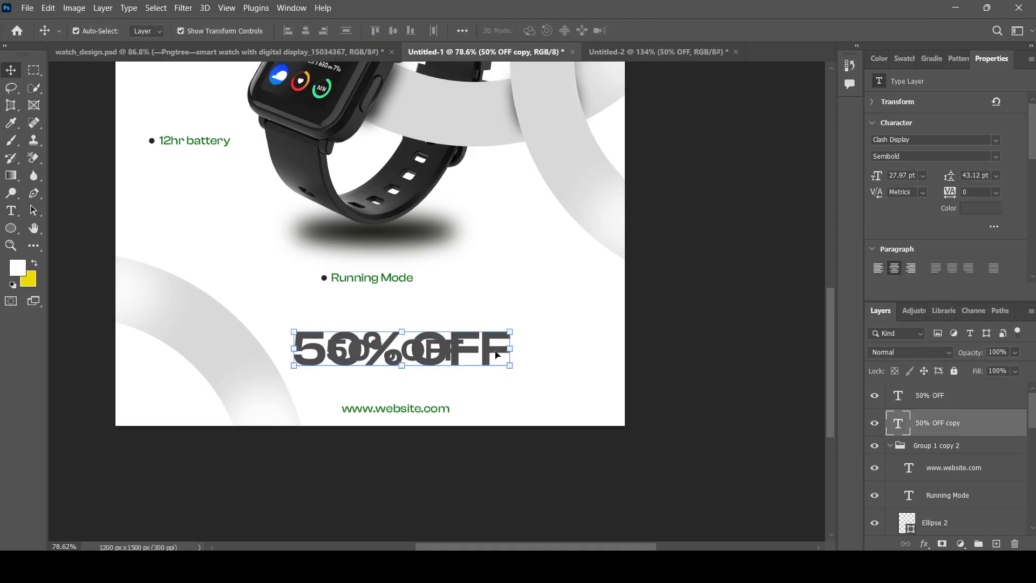
double_click(501, 354)
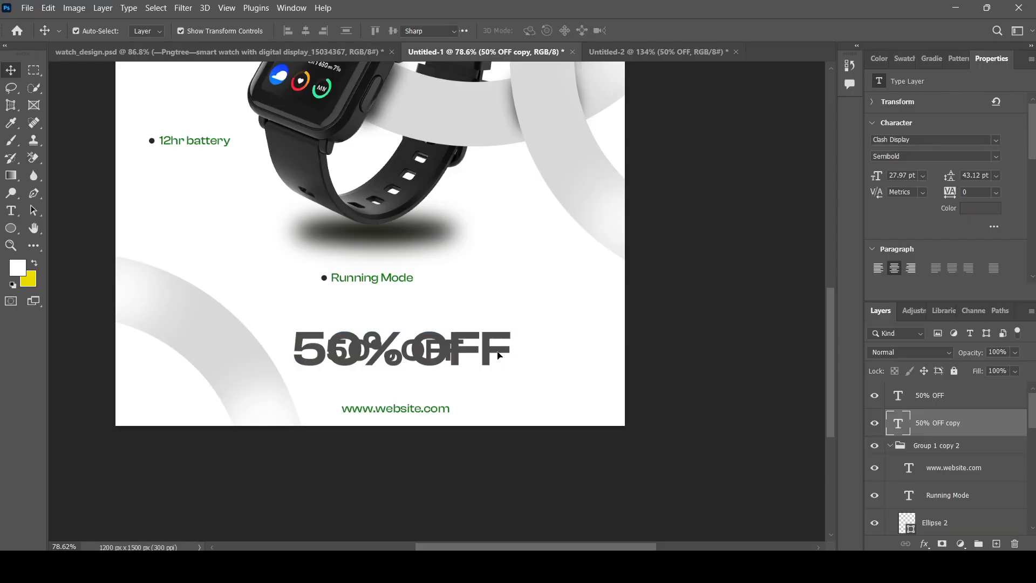
left_click(979, 212)
left_click_drag(640, 168, 606, 166)
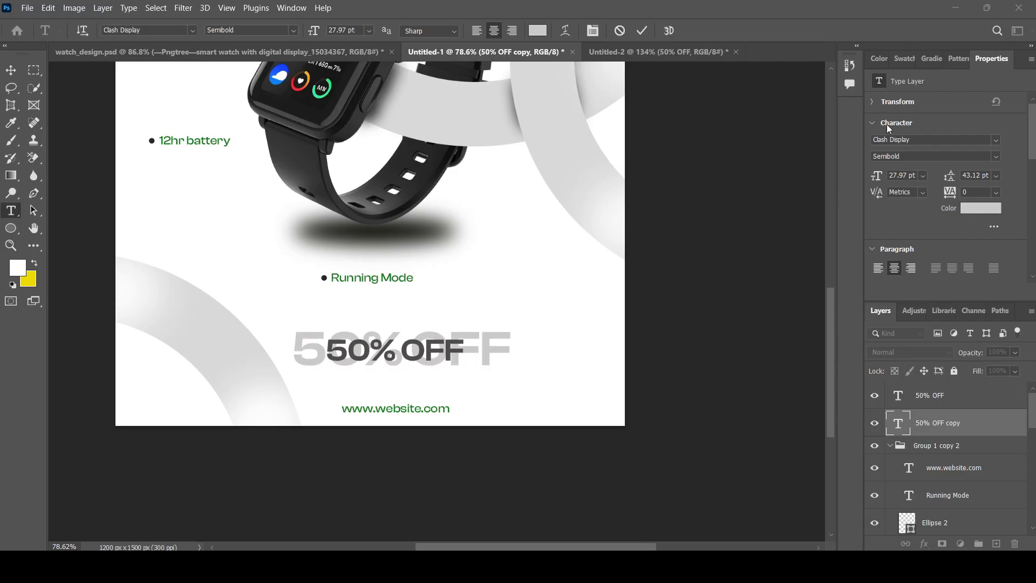
key("ctrl+Return")
key("v")
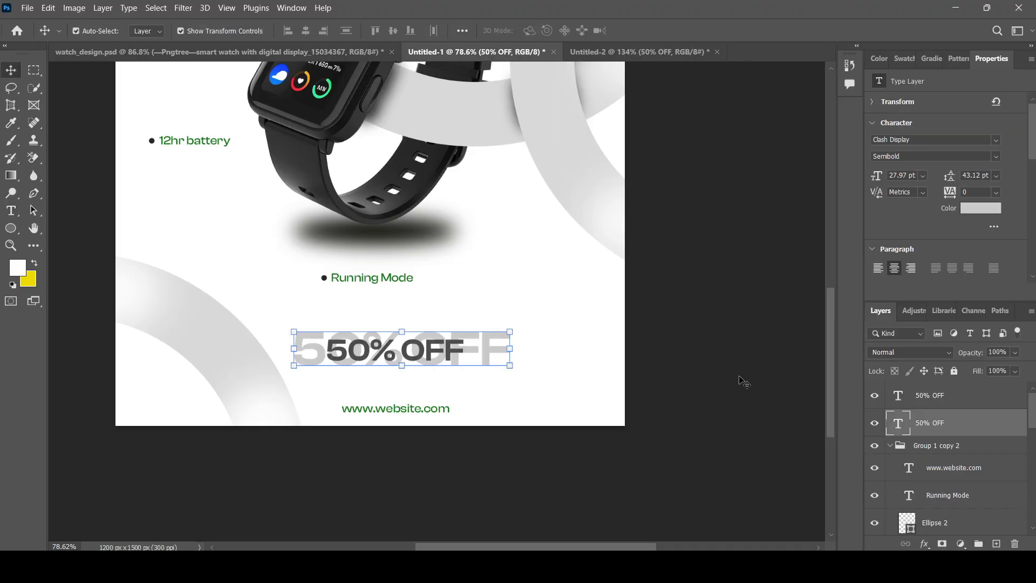
Lower the fill of the light gray "50% OFF" copy to 35% and deselect it
scroll(744, 379, "down", 2)
scroll(746, 379, "up", 1)
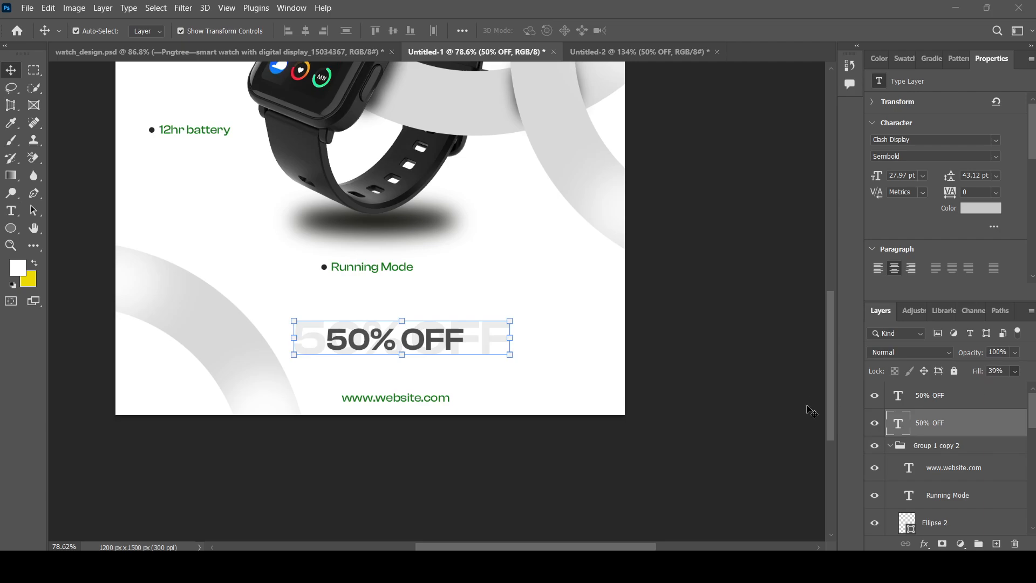
scroll(752, 415, "up", 1)
scroll(747, 405, "down", 1)
left_click(732, 404)
Nudge the faded "50% OFF" copy about 10 px left behind the original text, keeping its height, and deselect it
left_click(495, 345)
key("Left")
key("Left")
key("Left")
key("Left")
key("Left")
key("Left")
key("Left")
key("Left")
key("Left")
key("Left")
key("Down")
key("Down")
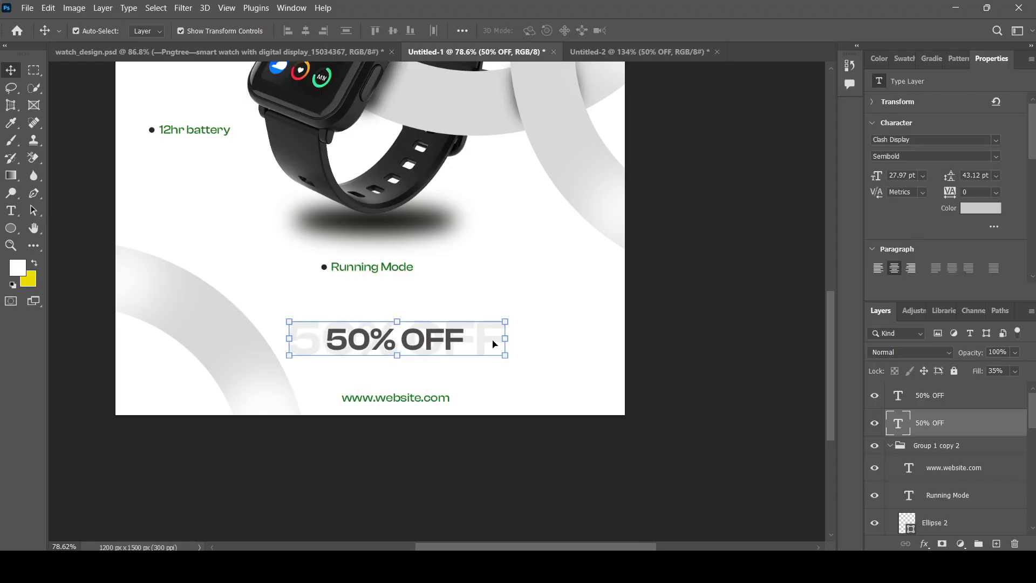
key("Up")
key("Up")
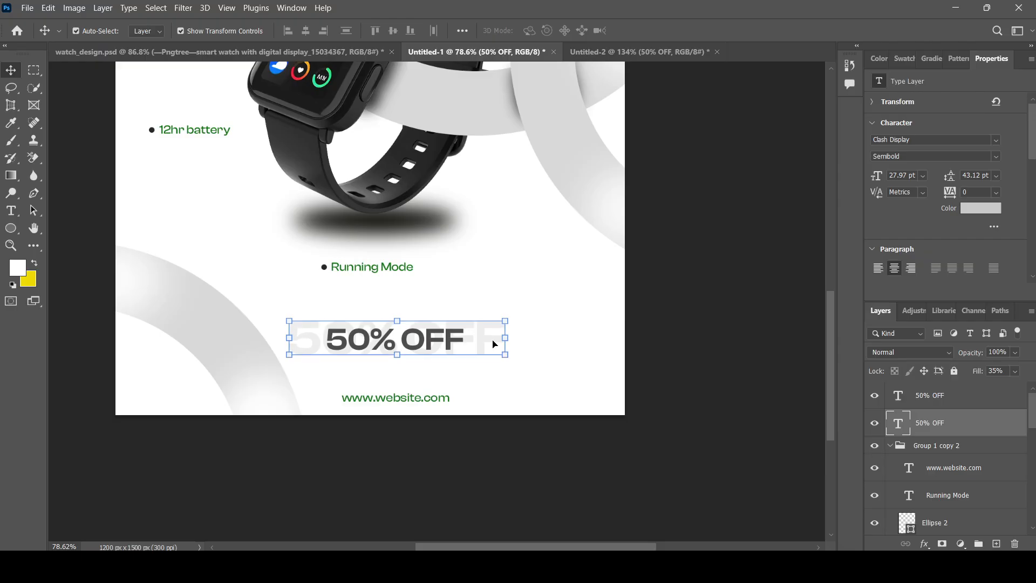
left_click(706, 386)
Examine the whole poster's composition, from the headings and feature labels down to the layered offer and website line
scroll(448, 356, "down", 5)
scroll(427, 155, "up", 1)
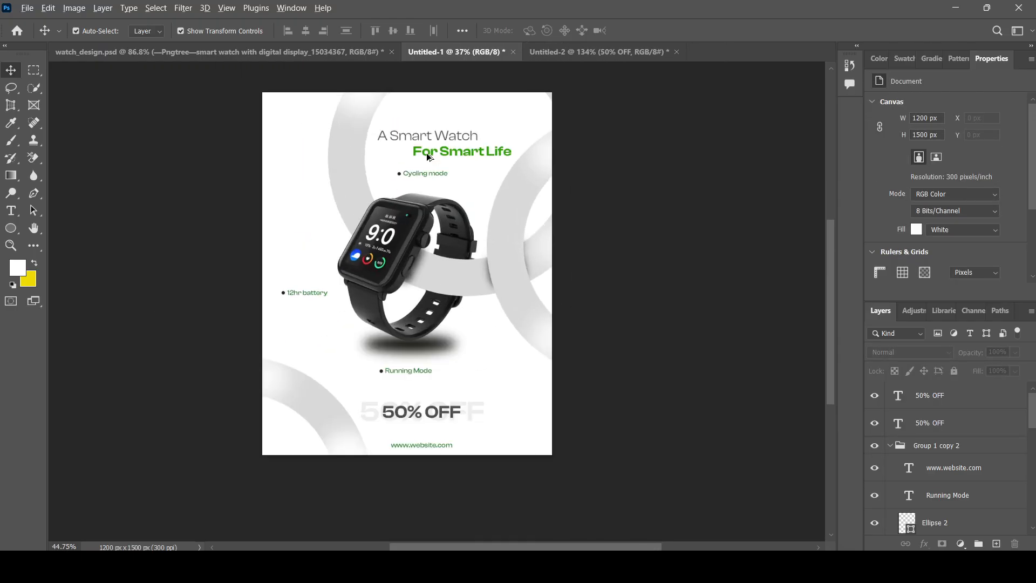
scroll(427, 155, "up", 1)
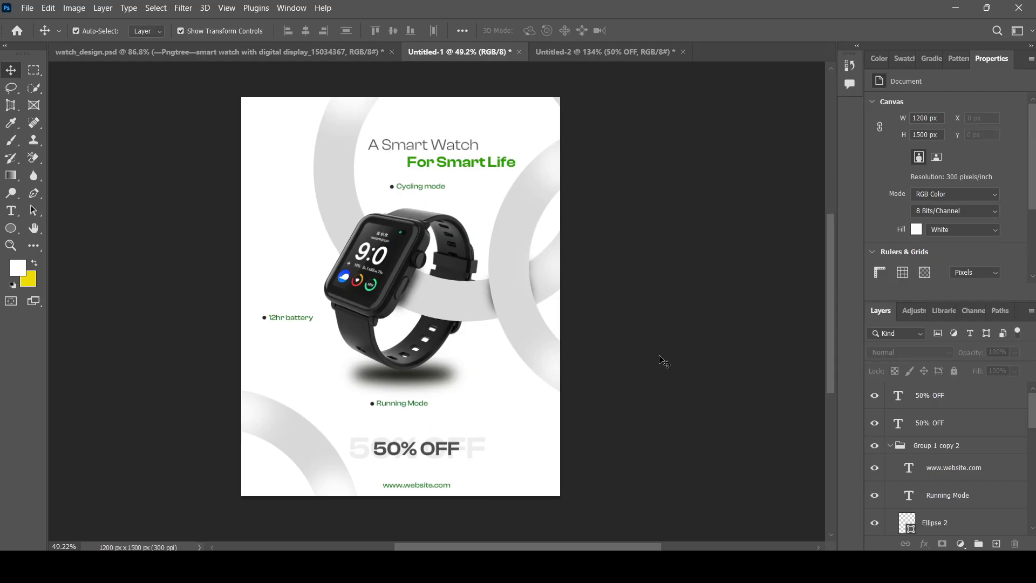
scroll(457, 324, "up", 1)
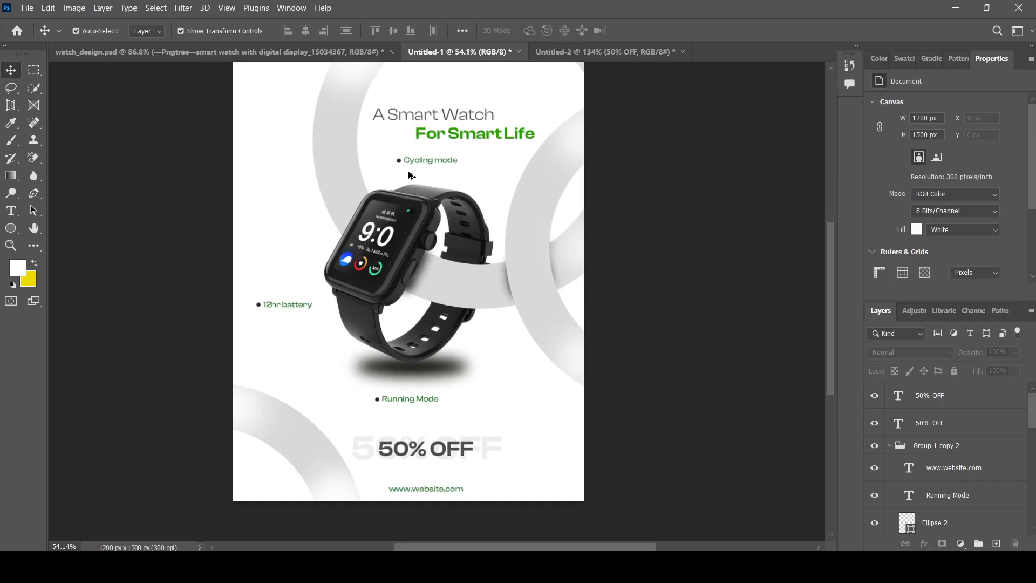
scroll(631, 301, "up", 1)
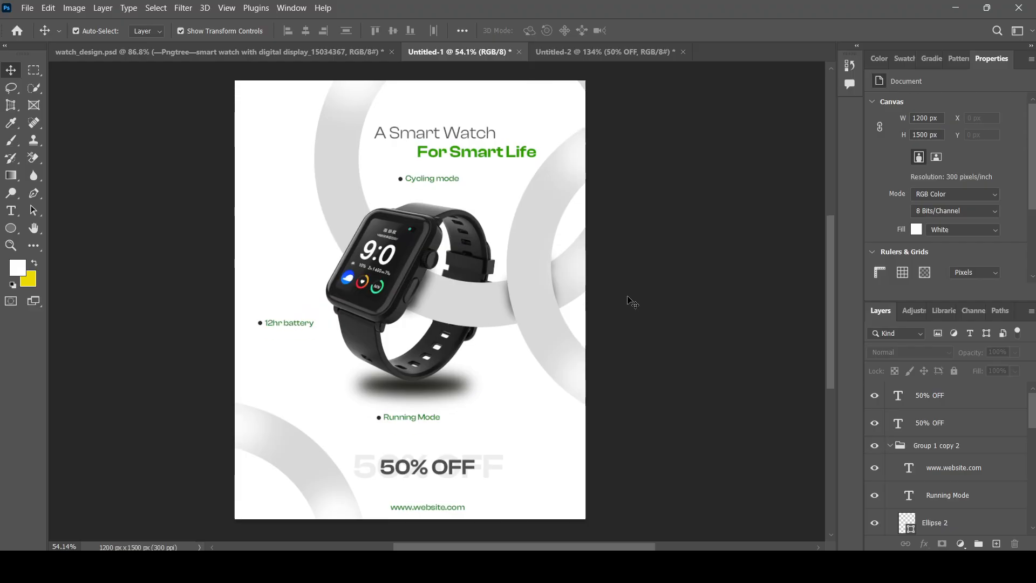
key("ctrl+s")
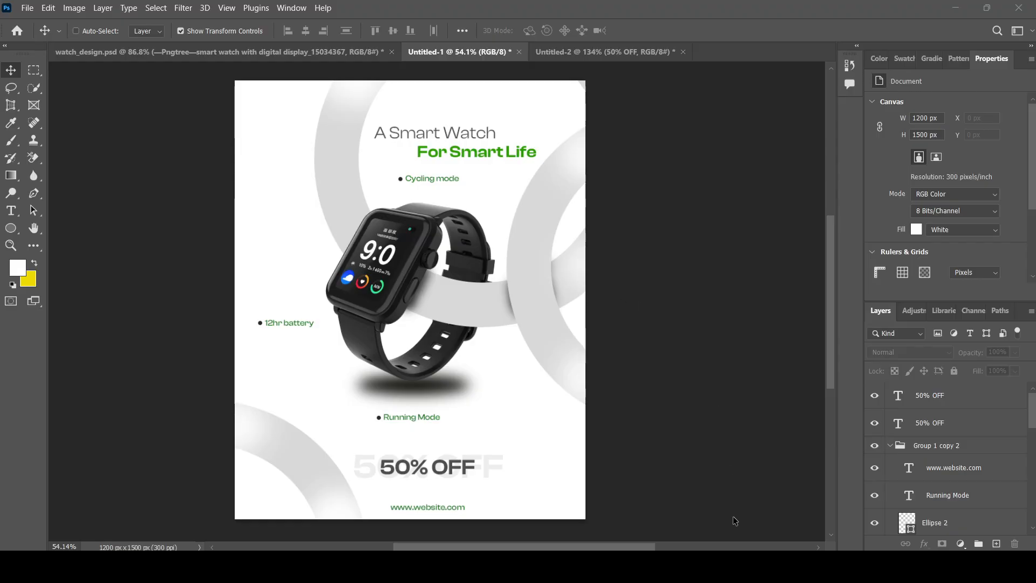
scroll(651, 343, "up", 1)
scroll(655, 347, "down", 2)
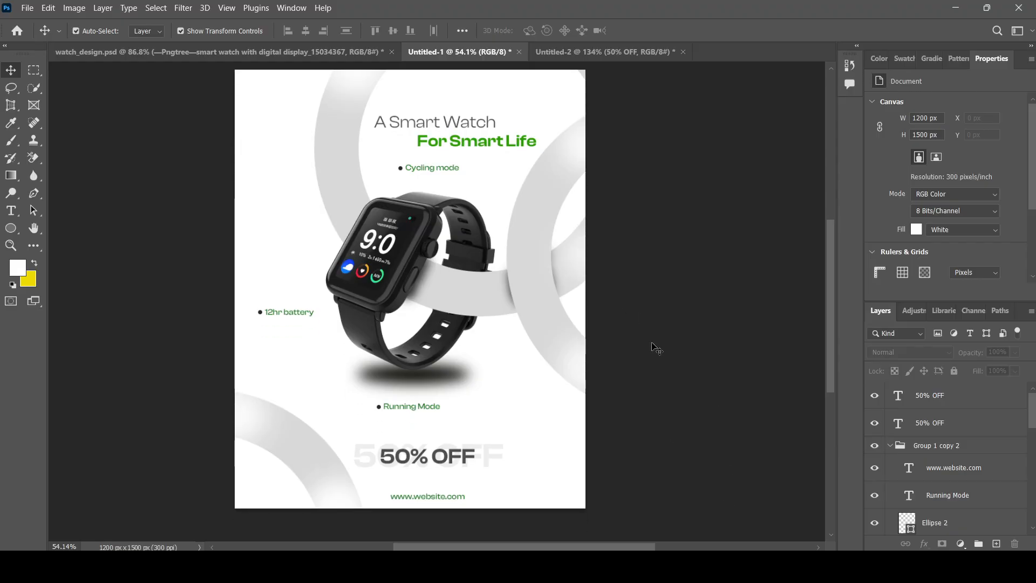
scroll(655, 348, "up", 1)
scroll(655, 347, "down", 1)
scroll(654, 348, "up", 1)
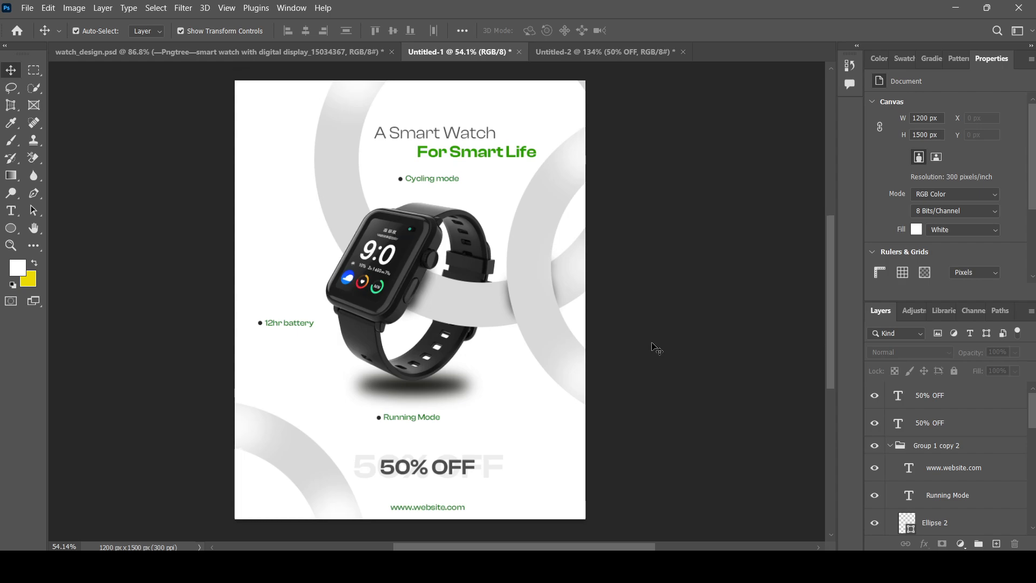
scroll(655, 348, "down", 1)
scroll(655, 347, "up", 1)
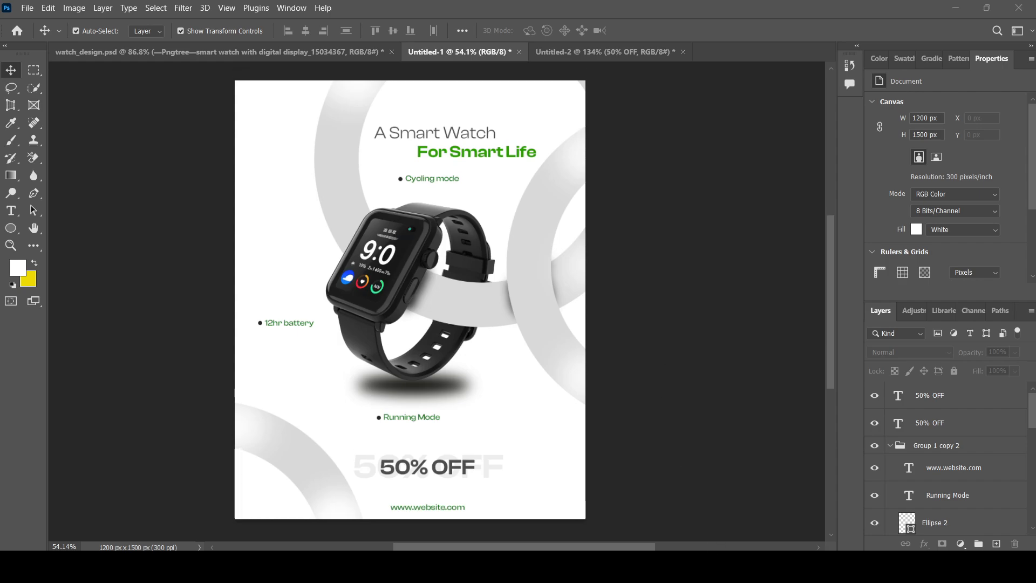